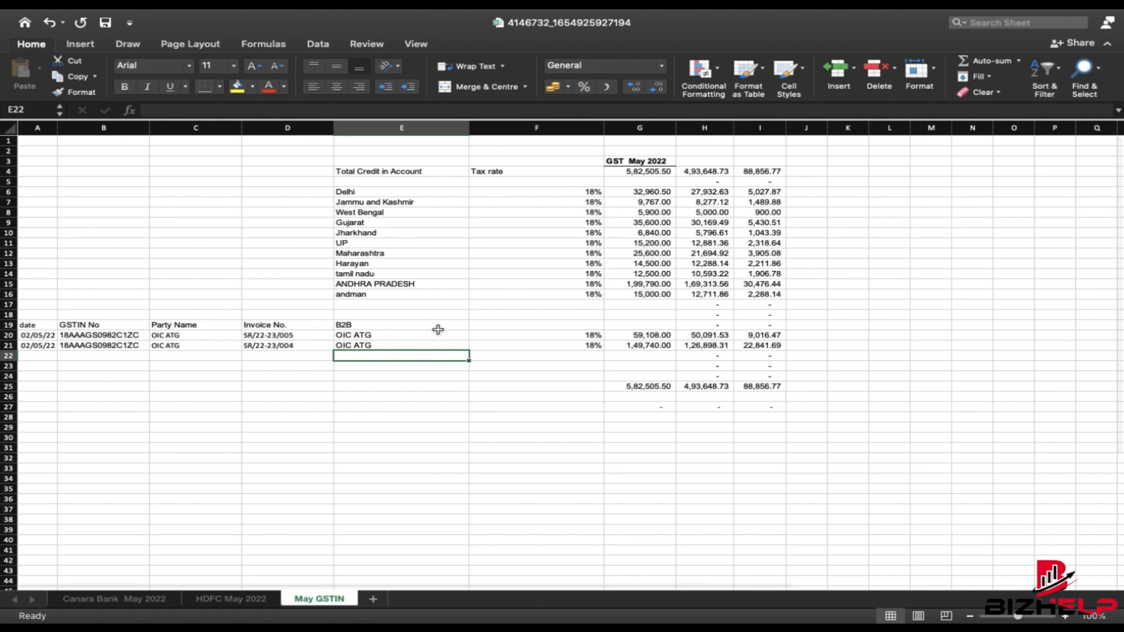
# - Select the invoice rows A18:J26 and make Wing air force the first invoice's party name
pyautogui.click(470, 417)
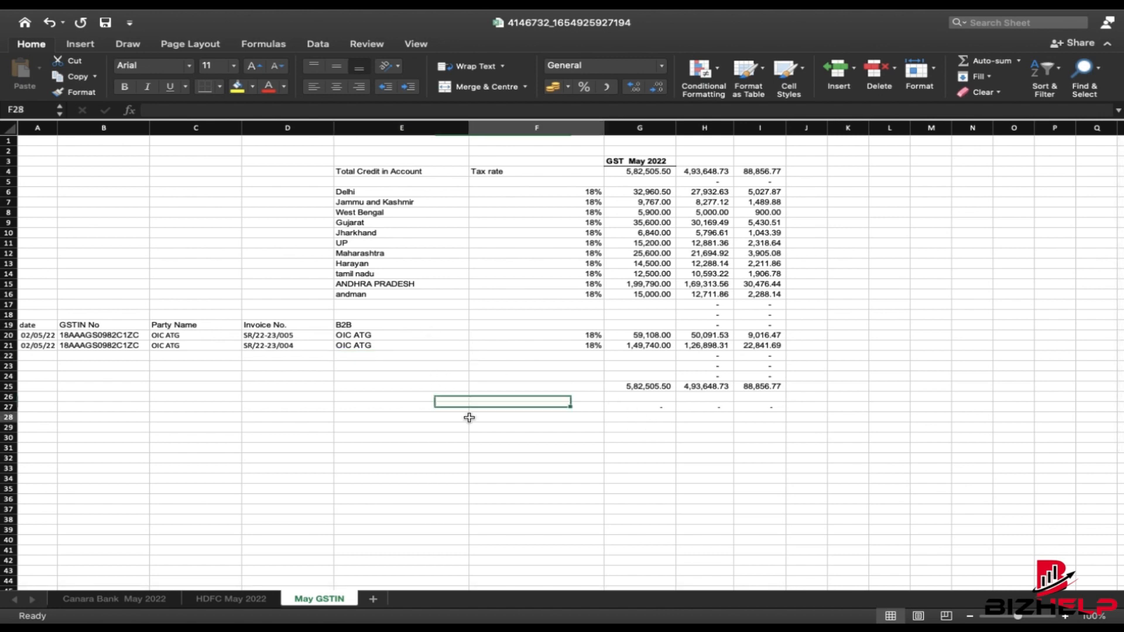
pyautogui.click(175, 259)
pyautogui.click(33, 317)
pyautogui.moveTo(33, 316); pyautogui.dragTo(797, 393)
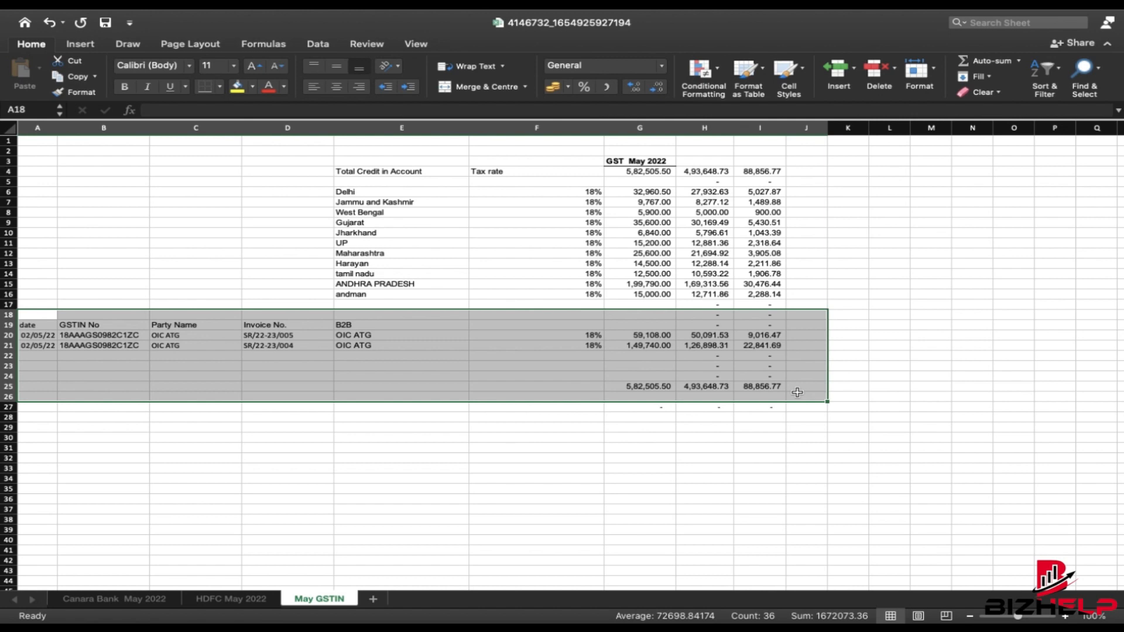
pyautogui.click(989, 405)
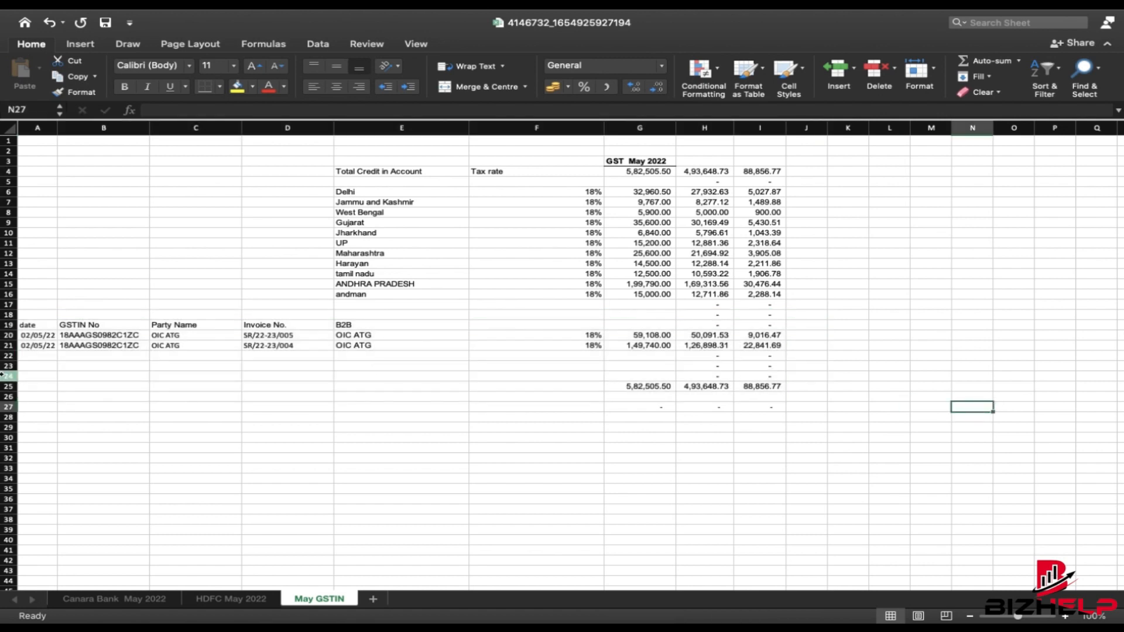
pyautogui.click(26, 334)
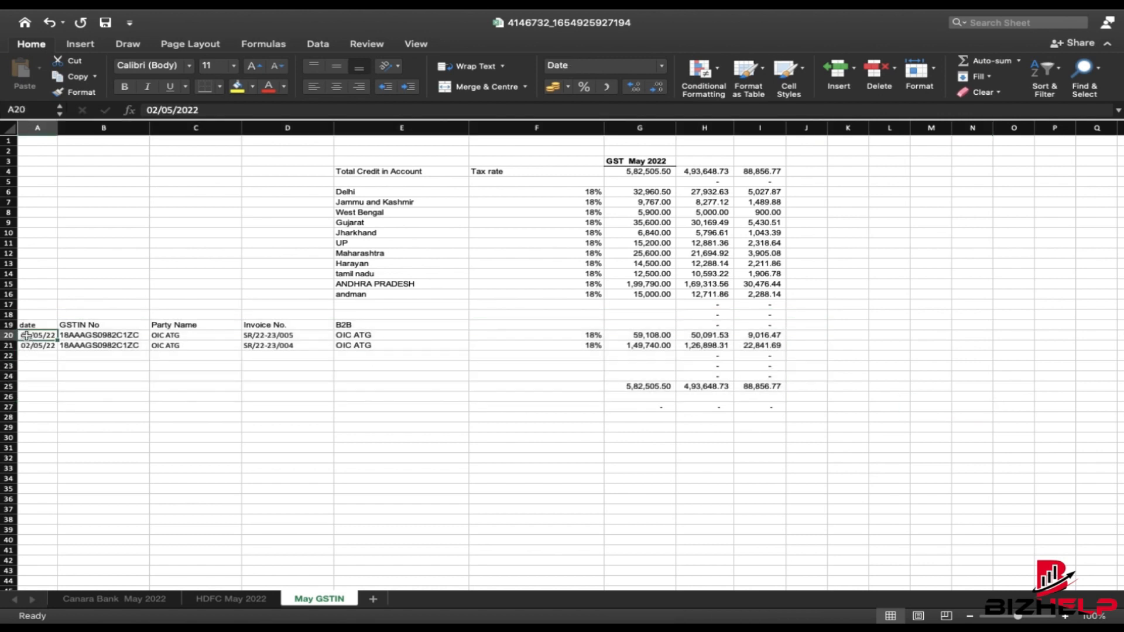
pyautogui.press('Right')
pyautogui.press('Left')
pyautogui.press('Right')
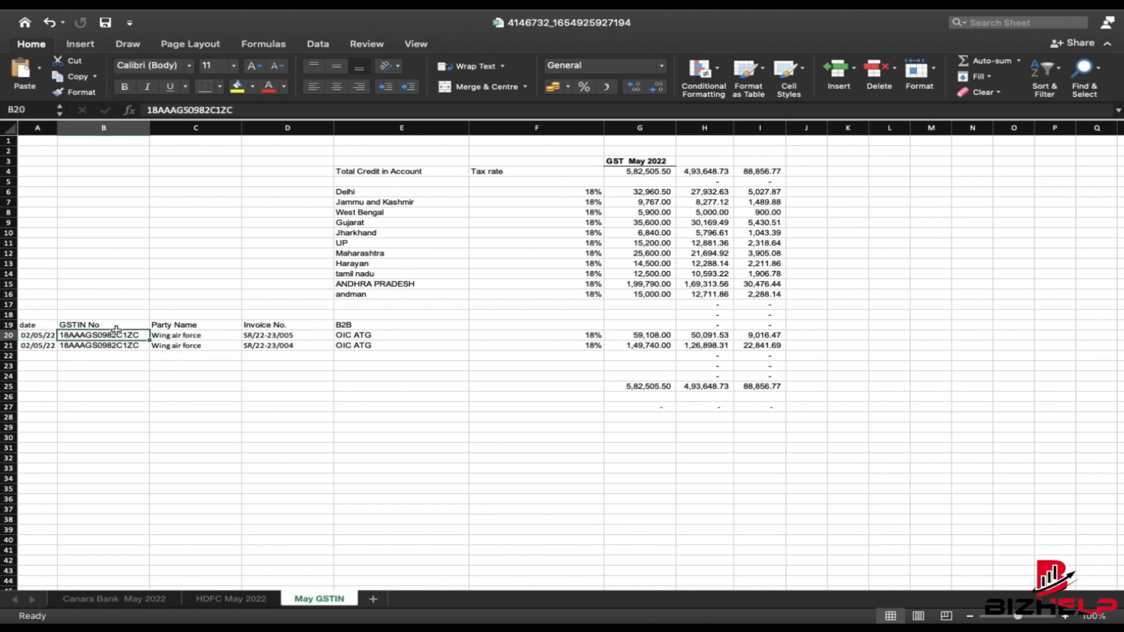
pyautogui.press('Right')
pyautogui.press('Right')
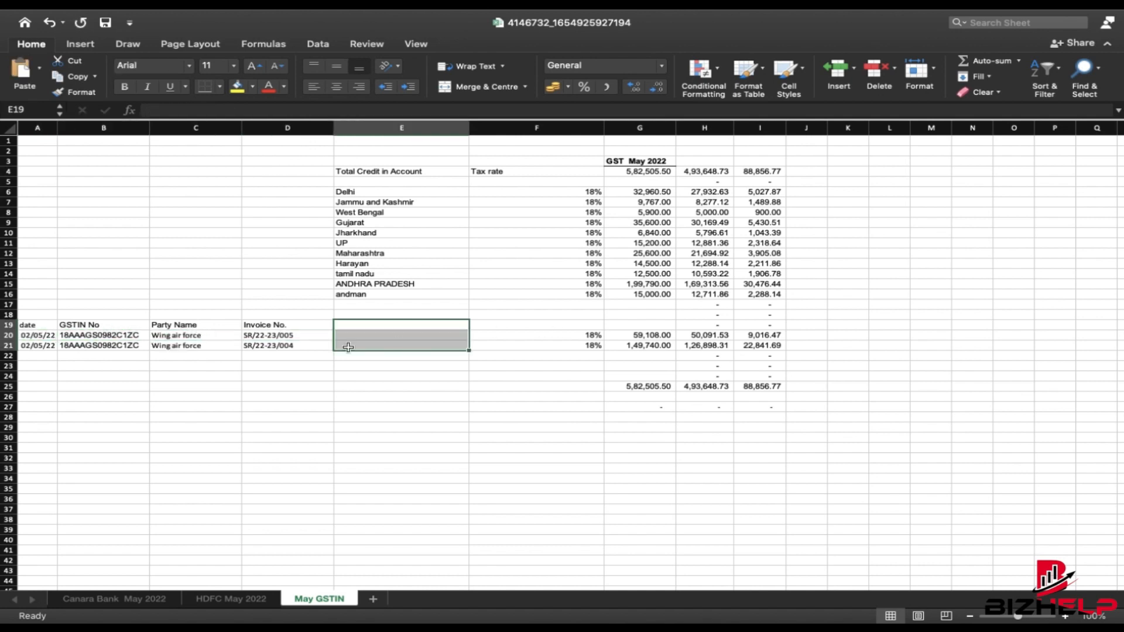
# - Review the invoices' total value 59108 and the taxable and tax amount formulas, then select the invoice section
pyautogui.click(248, 334)
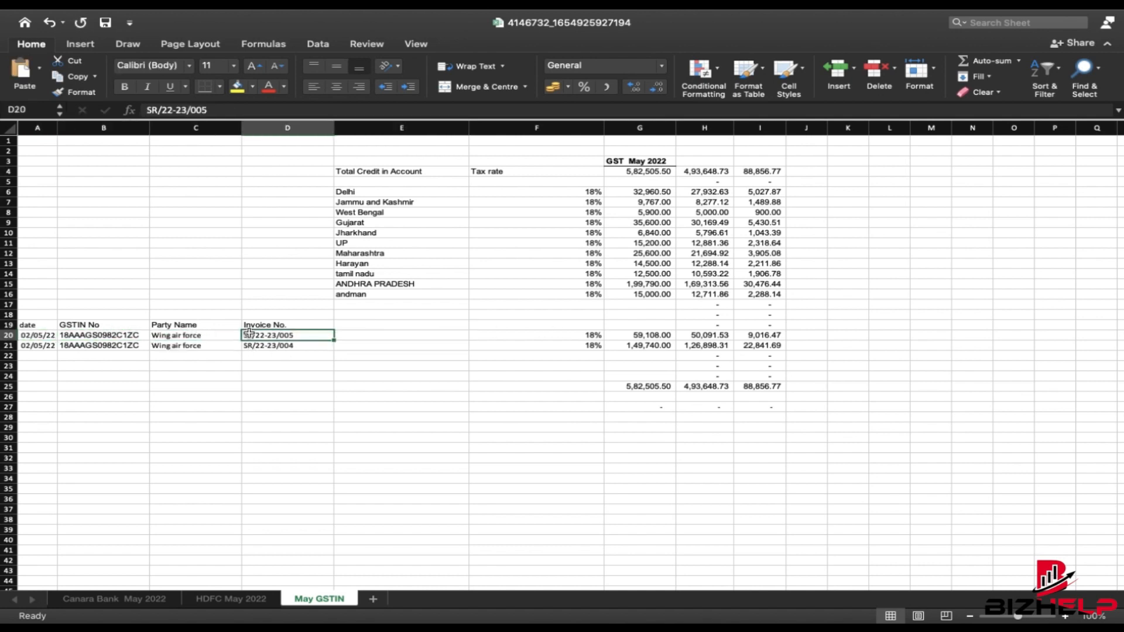
pyautogui.press('Right')
pyautogui.press('Right')
pyautogui.press('Right')
pyautogui.press('Right')
pyautogui.press('Left')
pyautogui.press('Left')
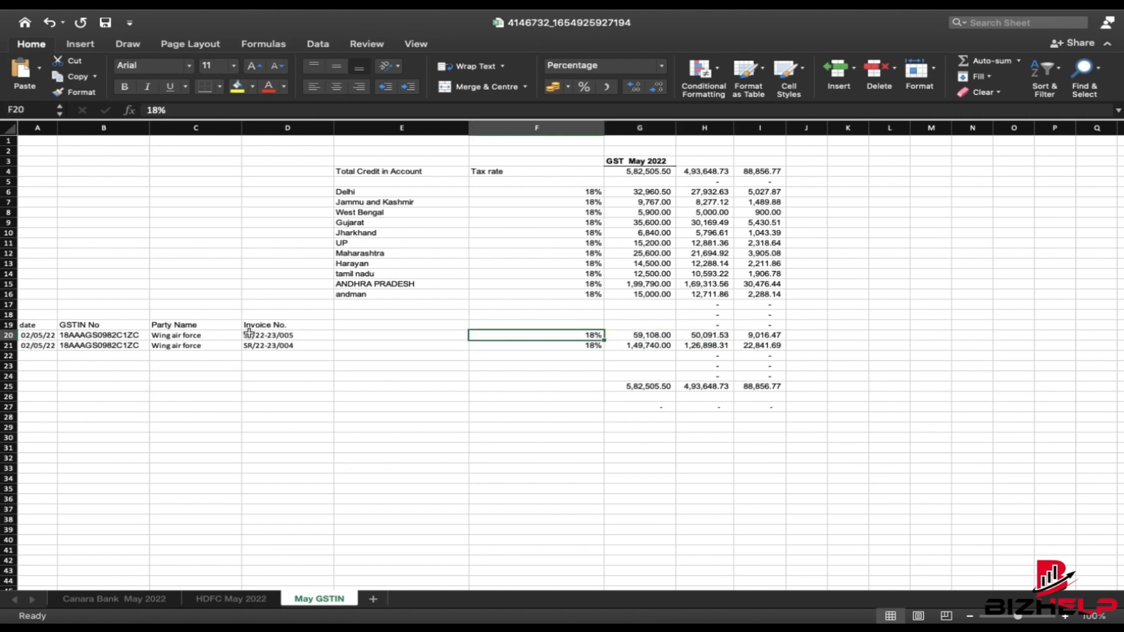
pyautogui.press('Right')
pyautogui.press('Left')
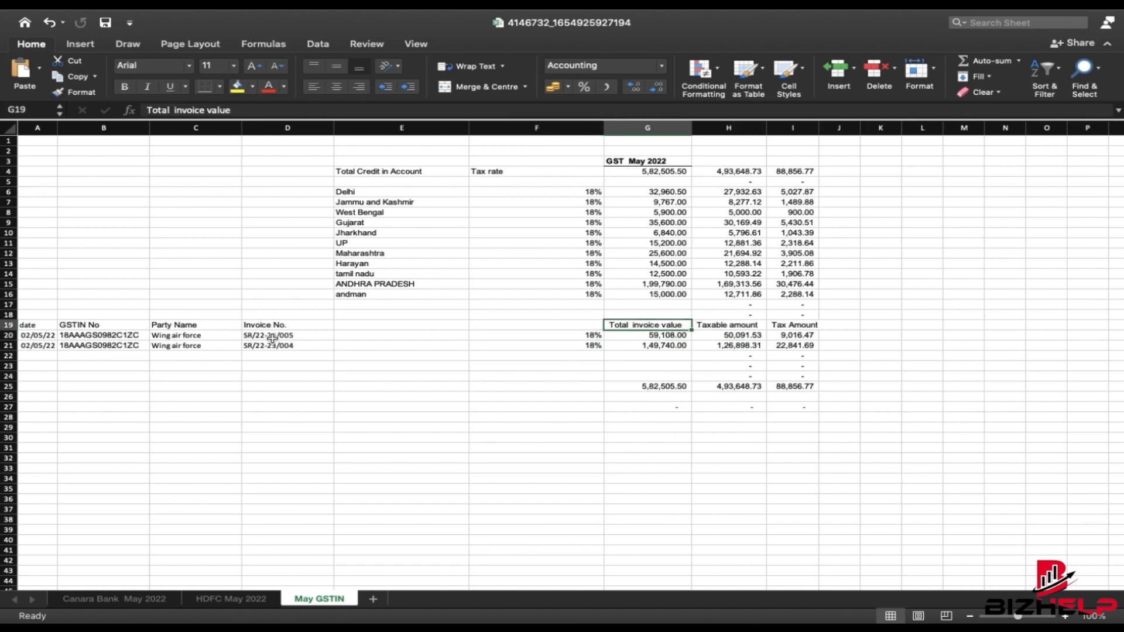
pyautogui.press('Down')
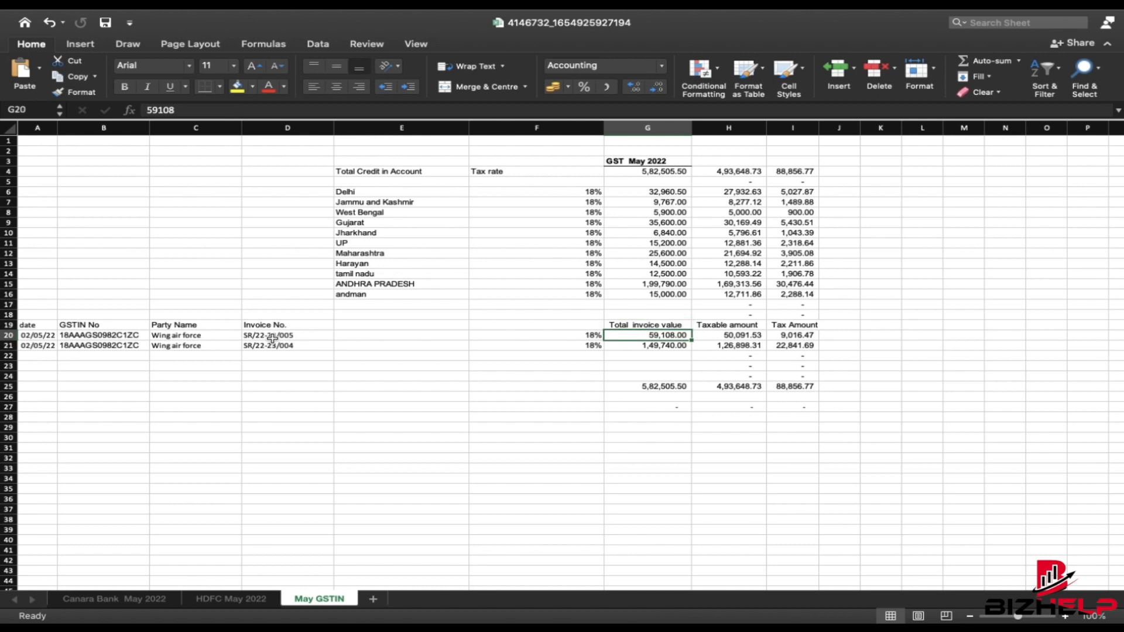
pyautogui.press('Right')
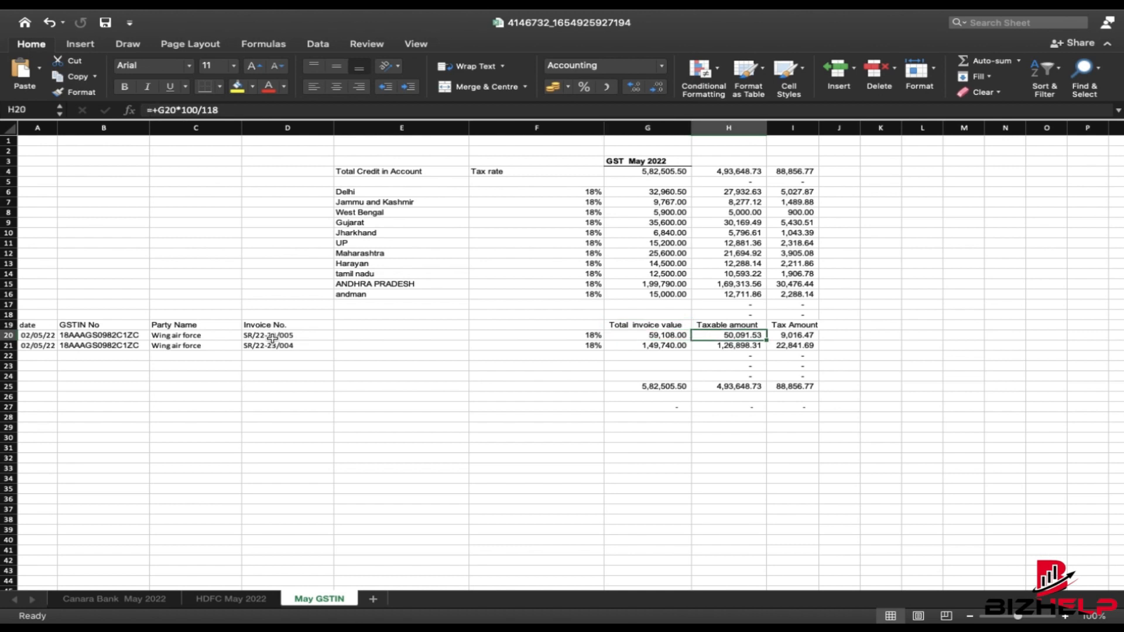
pyautogui.press('Right')
pyautogui.press('Left')
pyautogui.press('Down')
pyautogui.press('Down')
pyautogui.press('Down')
pyautogui.press('Up')
pyautogui.press('Up')
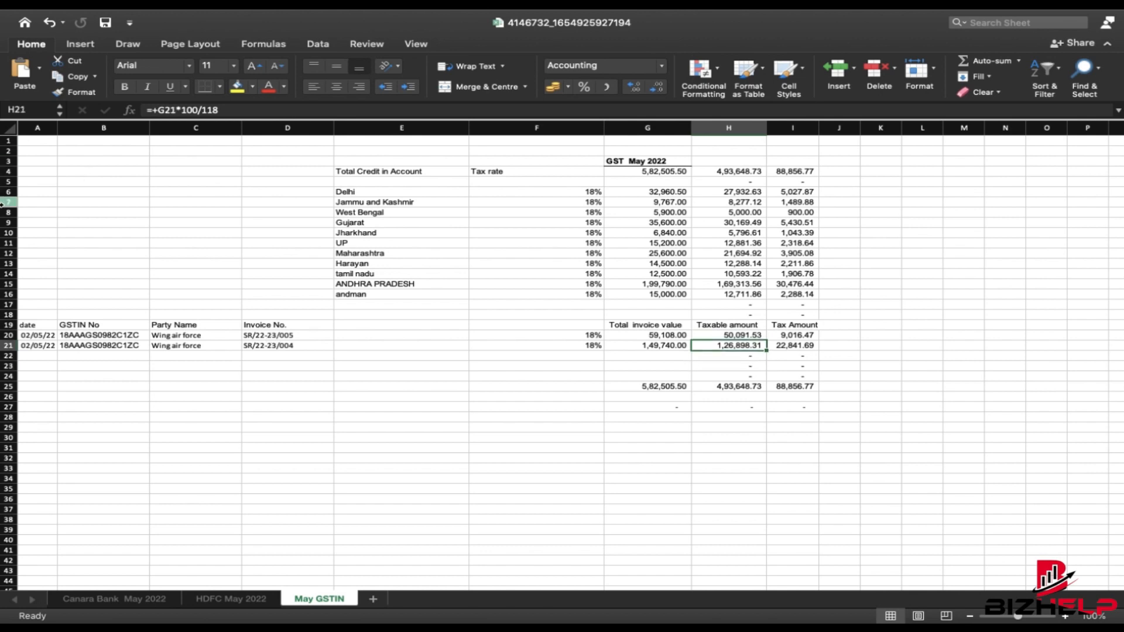
pyautogui.moveTo(28, 314); pyautogui.dragTo(805, 417)
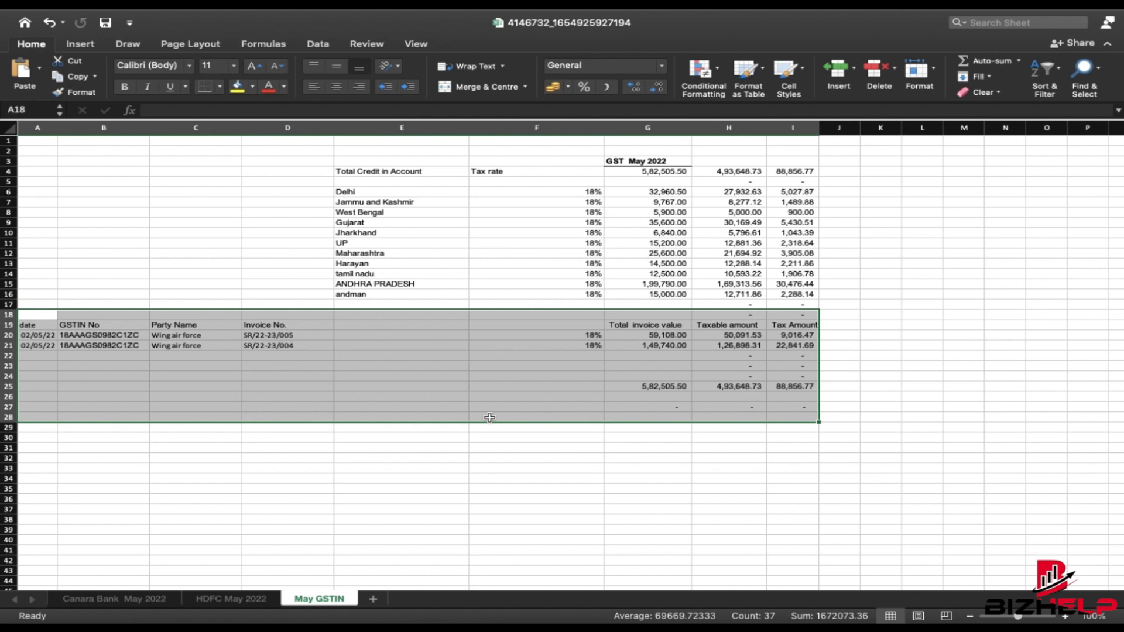
pyautogui.click(355, 398)
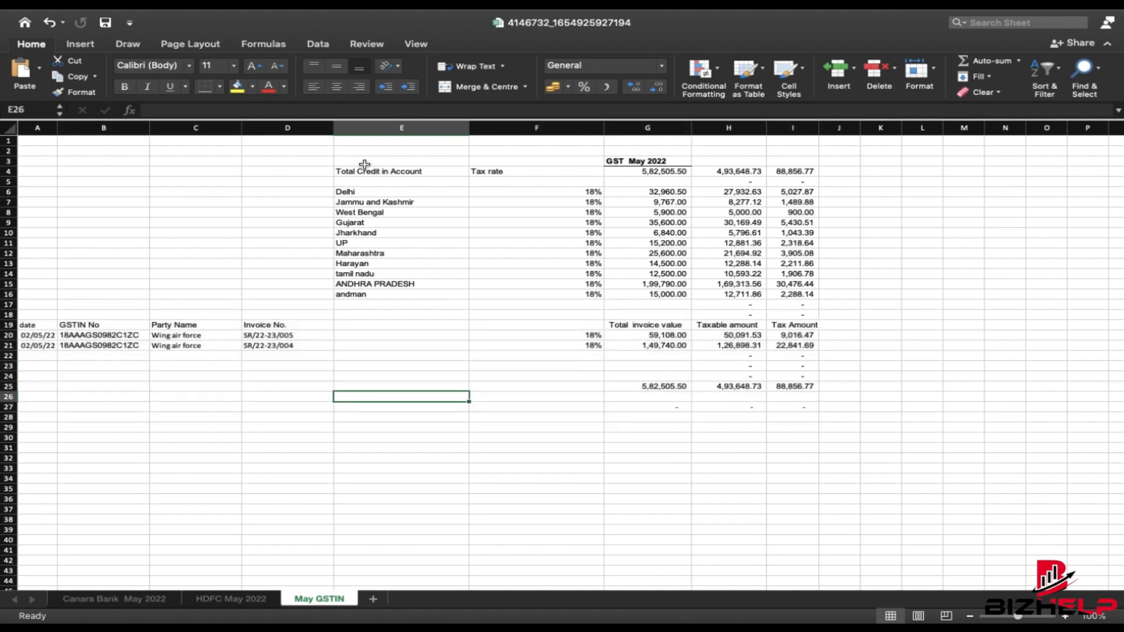
pyautogui.moveTo(354, 157); pyautogui.dragTo(794, 300)
pyautogui.click(977, 311)
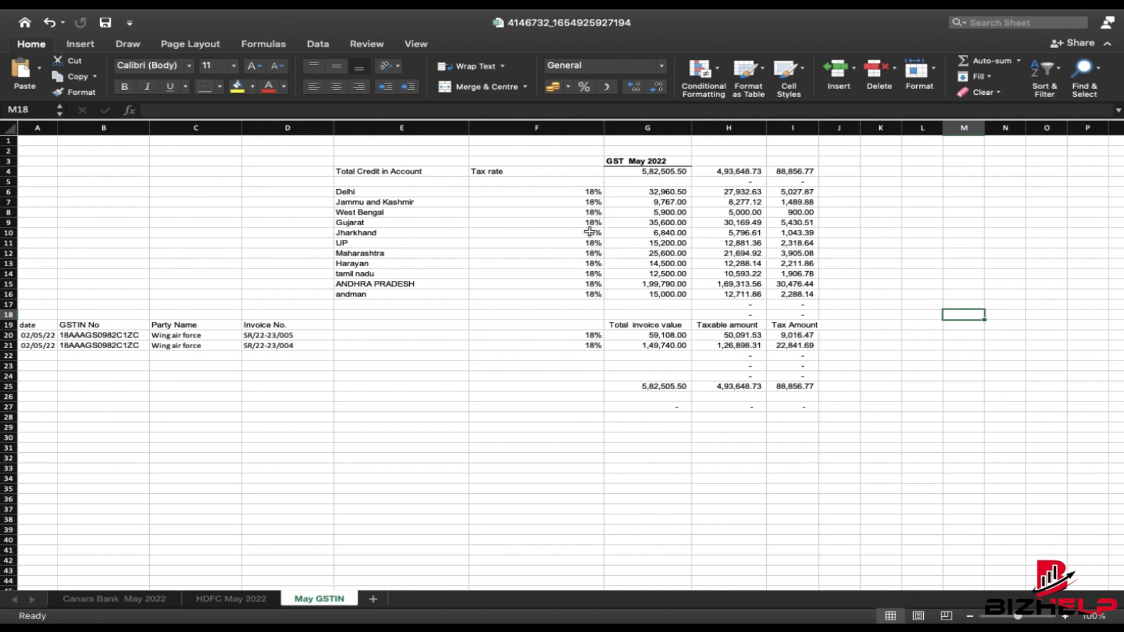
pyautogui.click(388, 192)
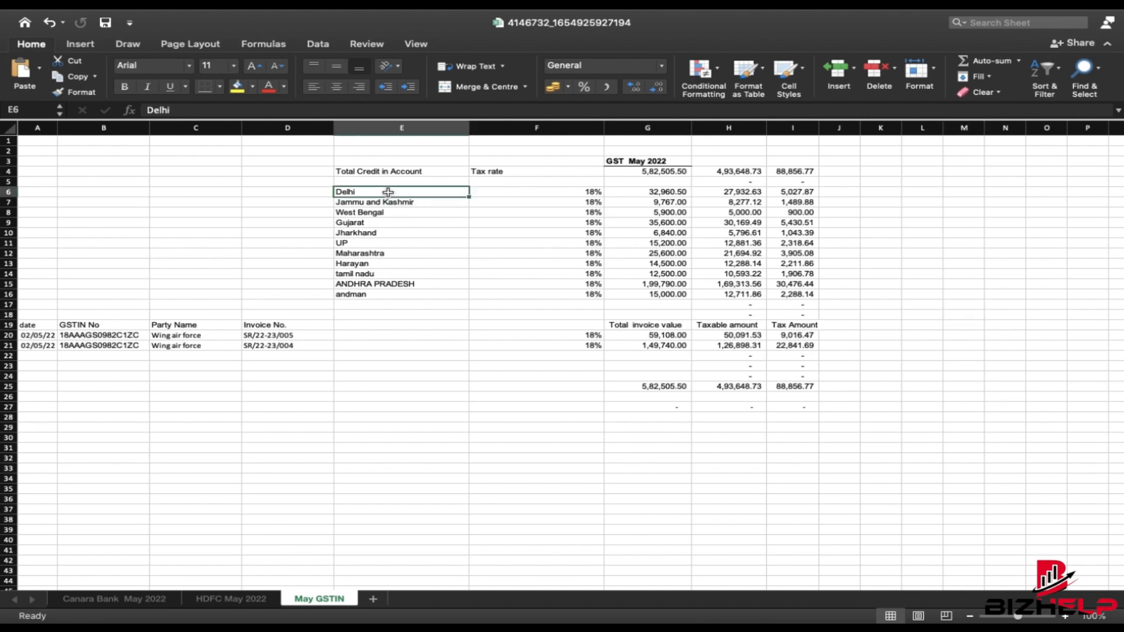
pyautogui.press('Left')
pyautogui.press('Left')
pyautogui.press('Right')
pyautogui.press('Right')
pyautogui.press('Right')
pyautogui.press('Right')
pyautogui.press('Right')
pyautogui.press('Right')
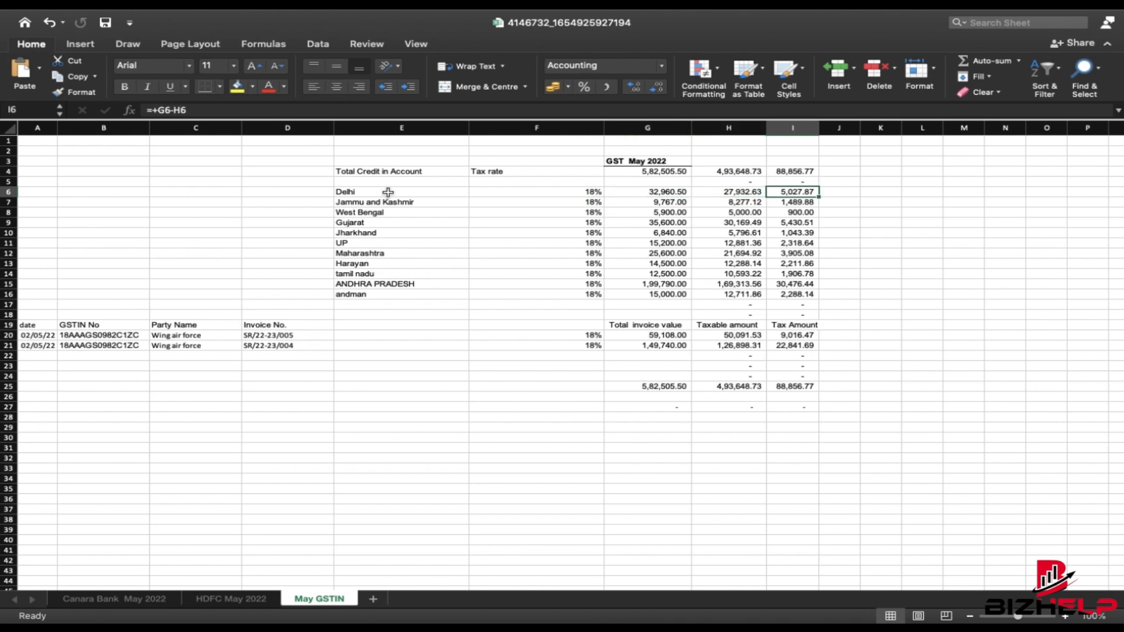
pyautogui.press('Left')
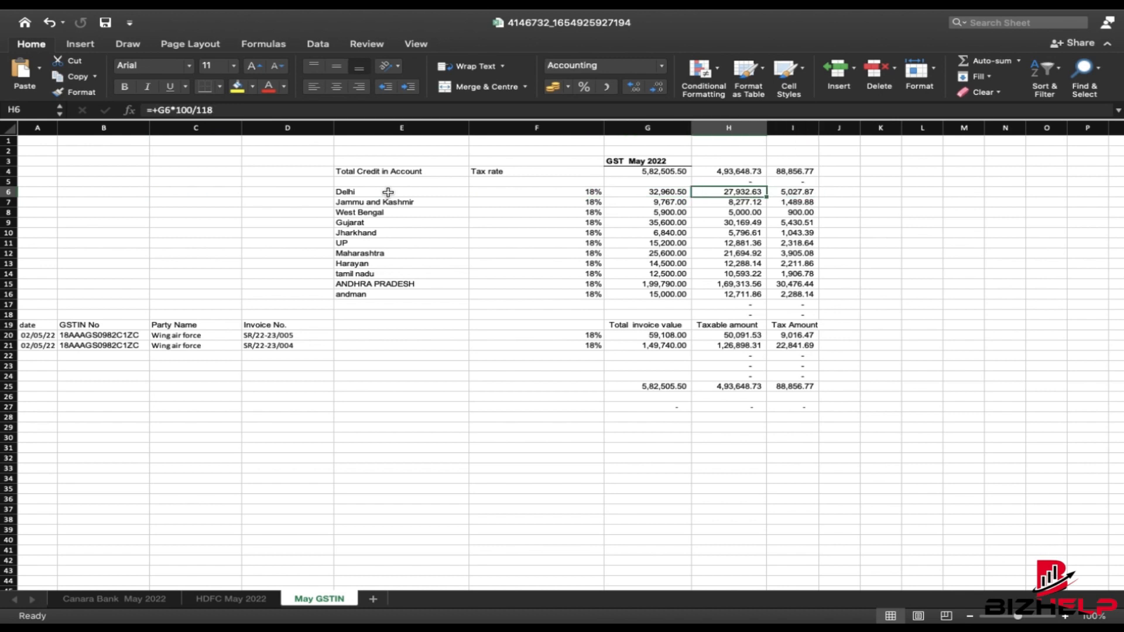
pyautogui.press('Right')
pyautogui.press('Right')
pyautogui.press('Right')
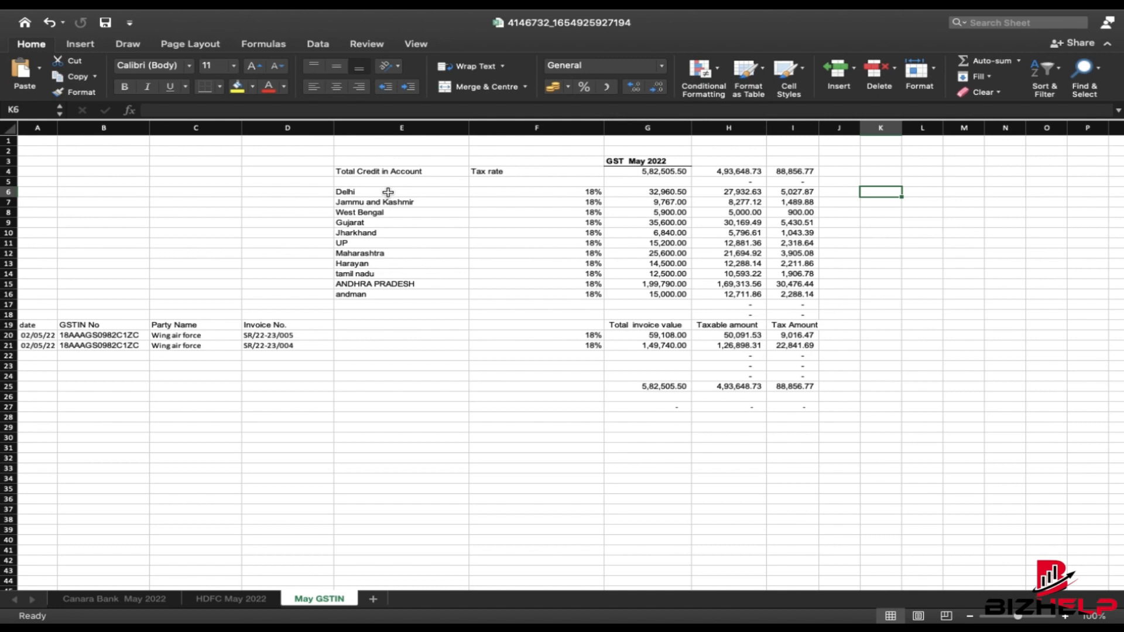
pyautogui.moveTo(29, 314); pyautogui.dragTo(255, 348)
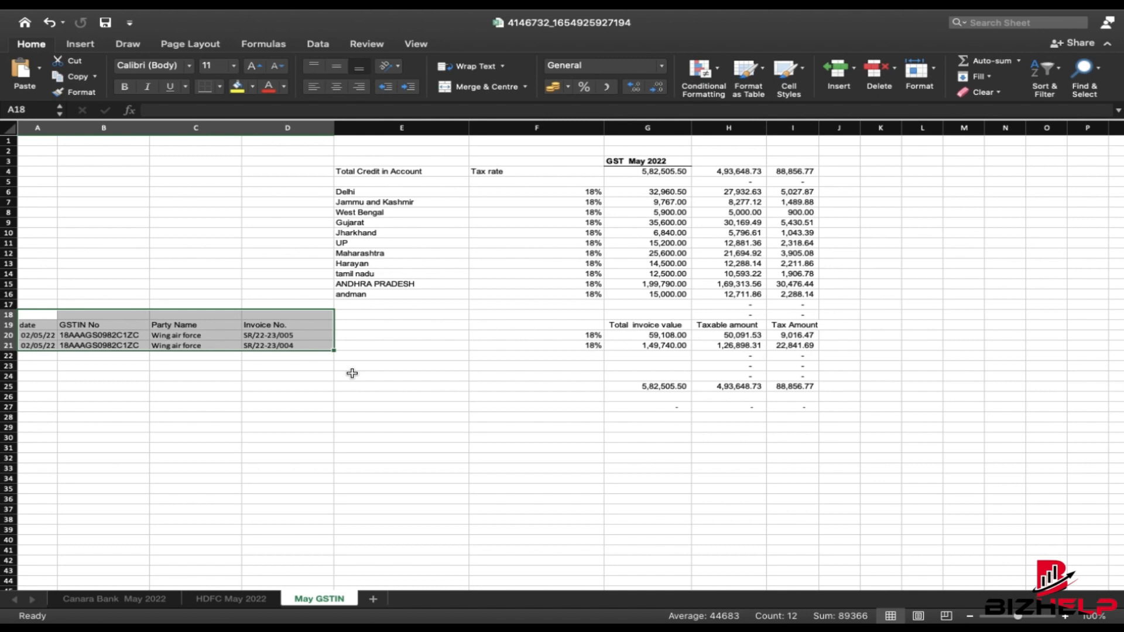
pyautogui.click(363, 193)
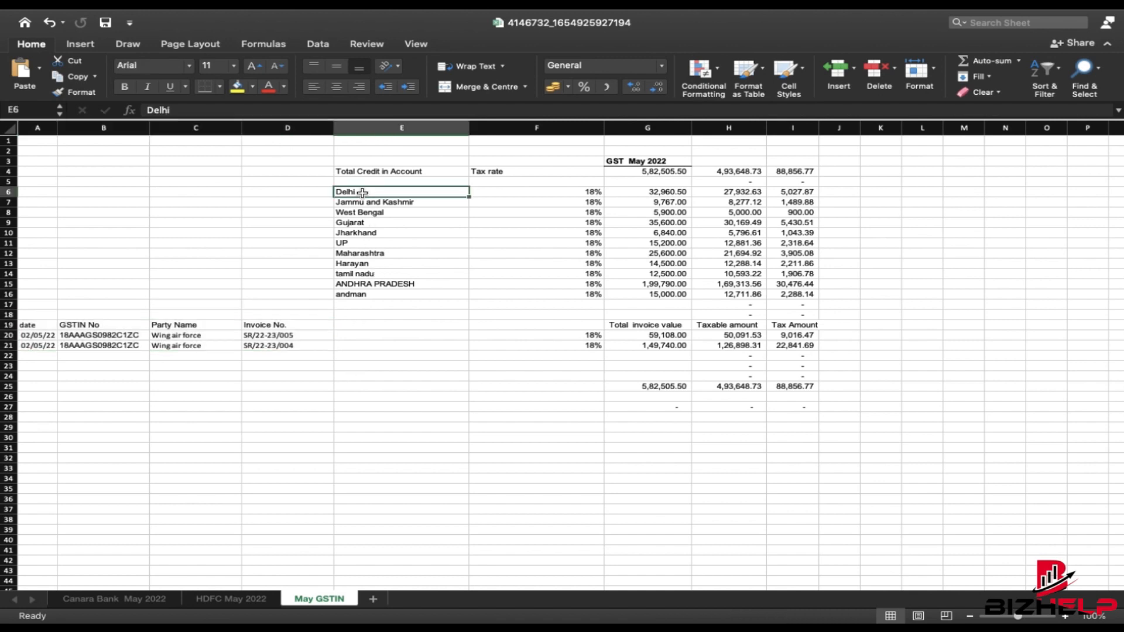
pyautogui.moveTo(334, 165); pyautogui.dragTo(757, 294)
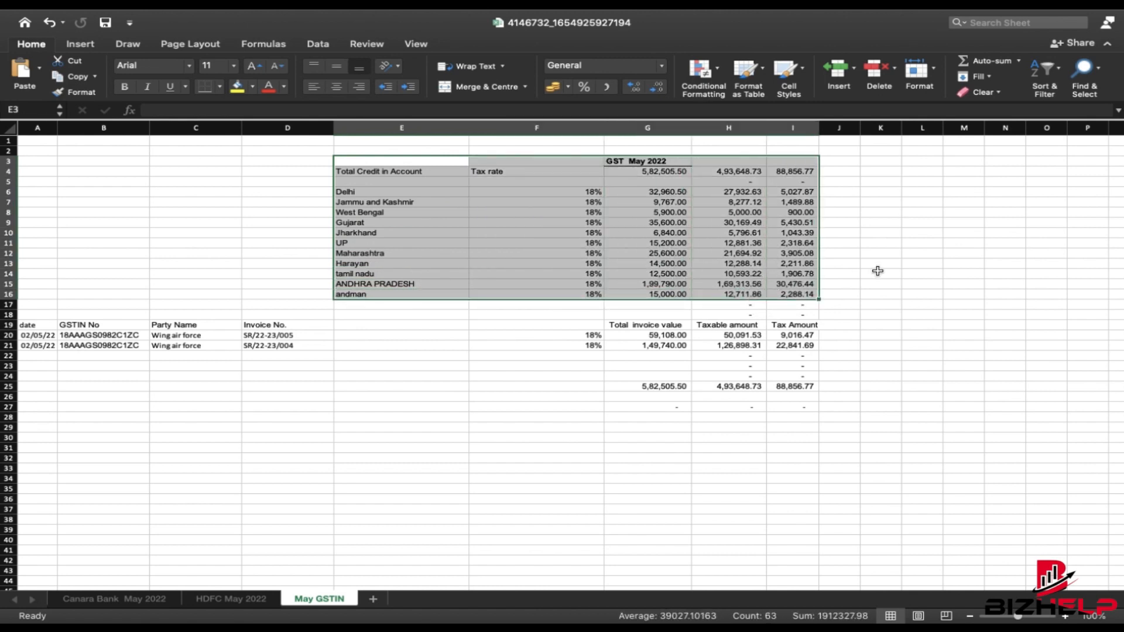
pyautogui.click(893, 265)
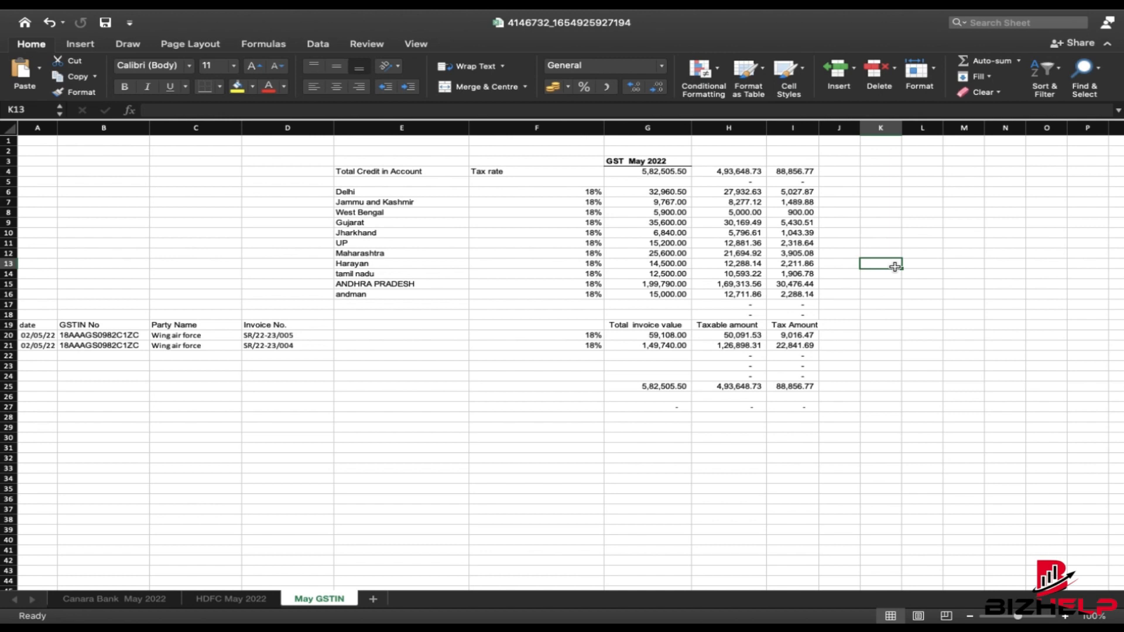
# - Enter a delhi row with rate 18% and amount 50000 in K6:M6
pyautogui.doubleClick(887, 193)
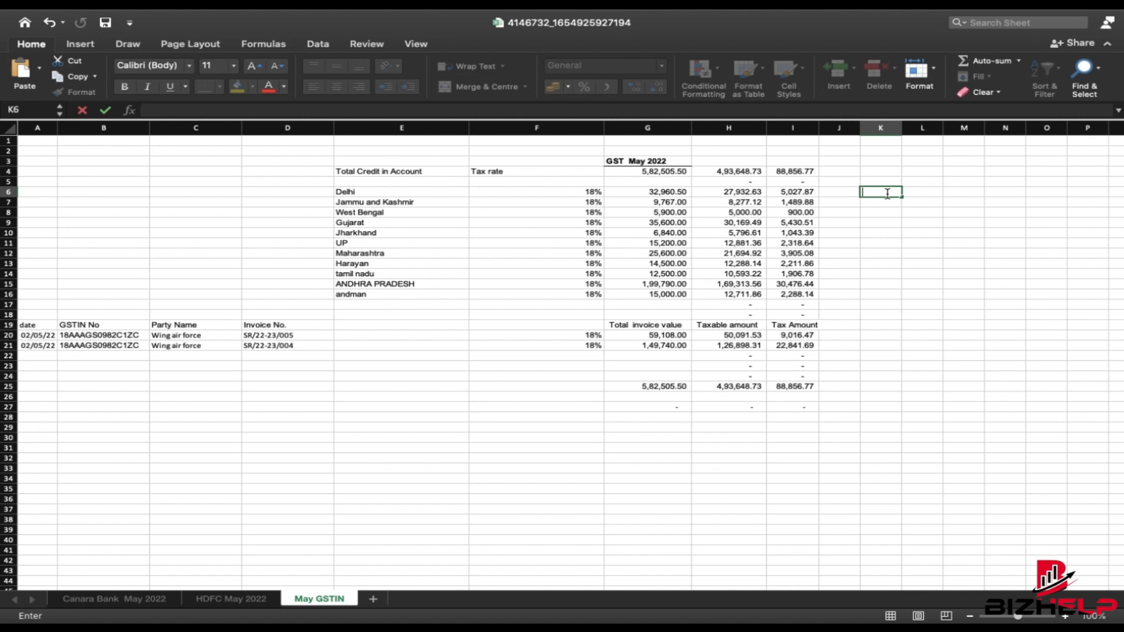
pyautogui.write('delhi')
pyautogui.press('Tab')
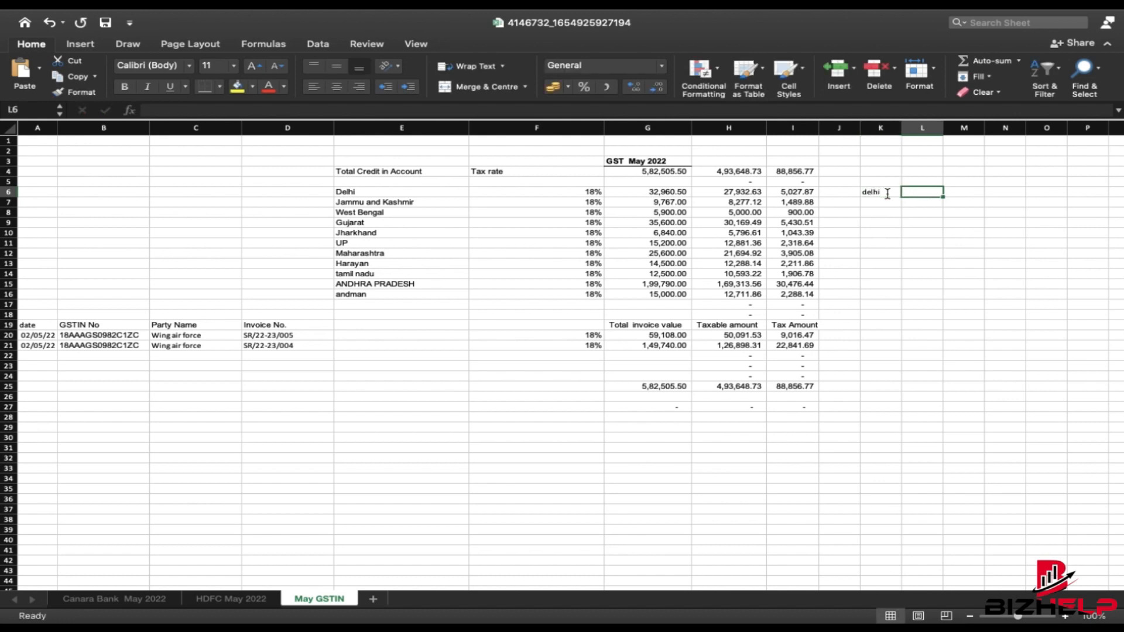
pyautogui.write('18%')
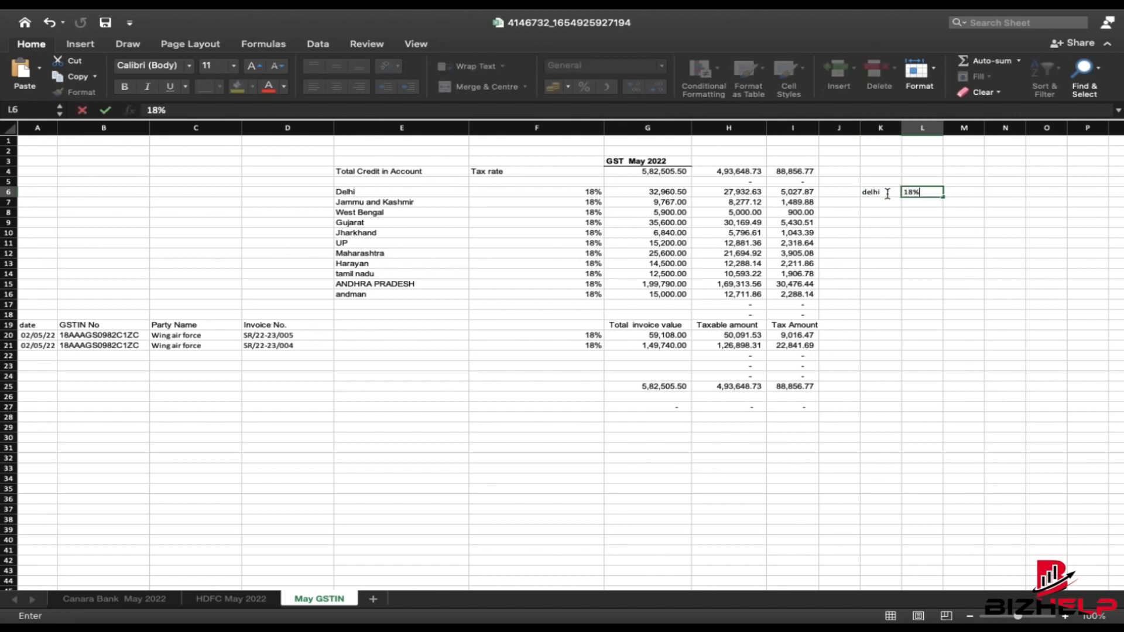
pyautogui.press('Tab')
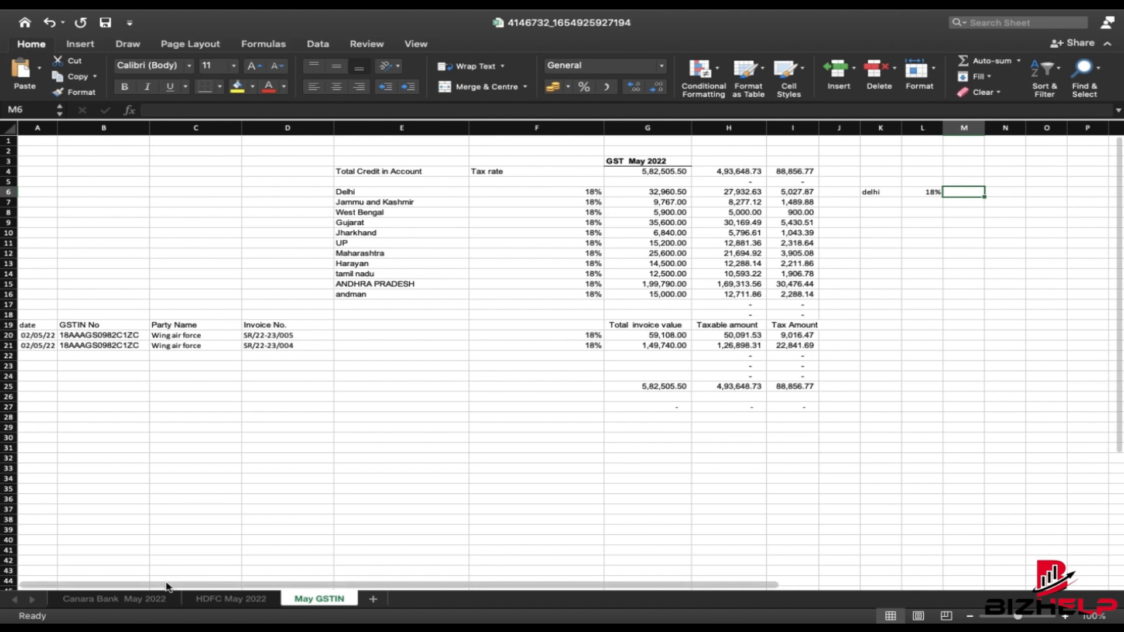
pyautogui.click(143, 597)
pyautogui.scroll(5, 402, 492)
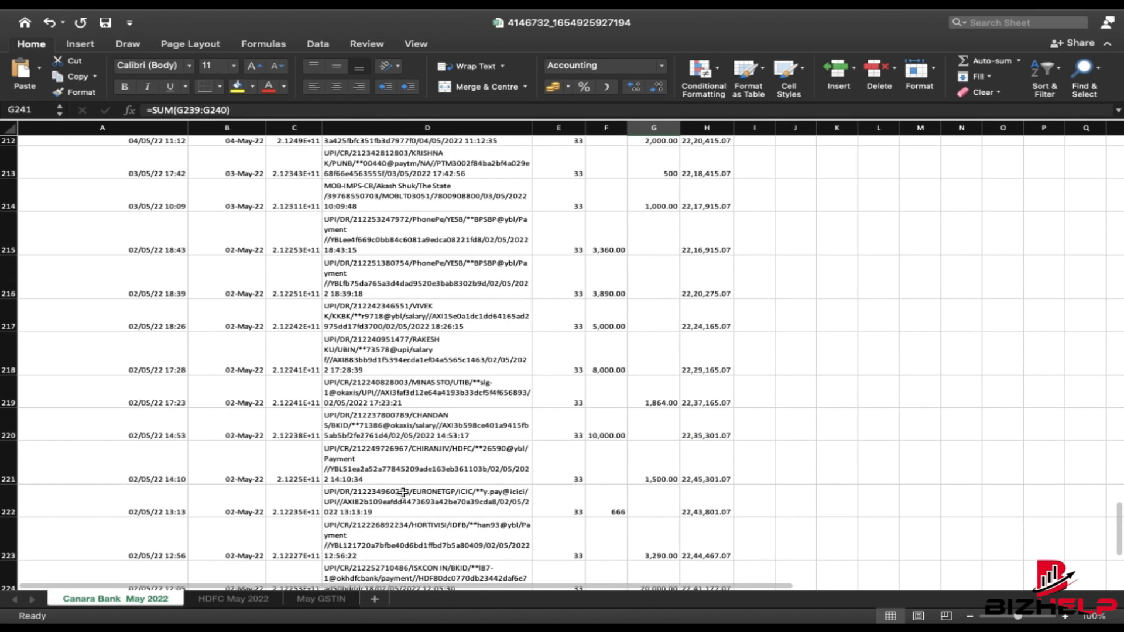
pyautogui.click(339, 593)
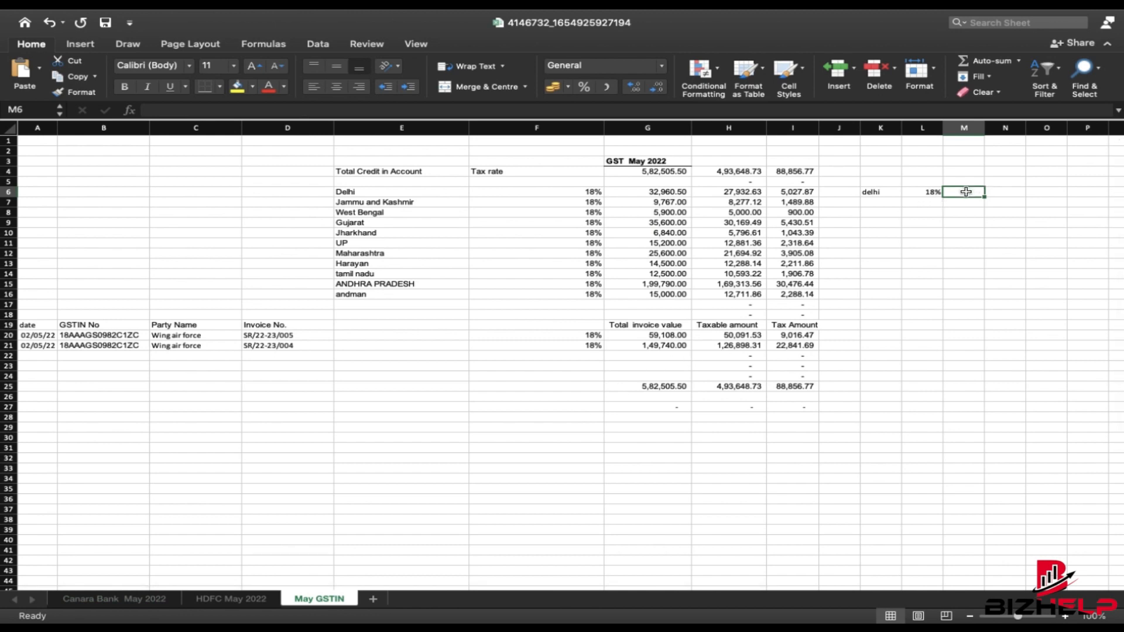
pyautogui.write('50000')
pyautogui.press('Return')
# - Add a second delhi row at 12% with amount 3000, then select the K5:M7 table
pyautogui.press('Left')
pyautogui.press('Left')
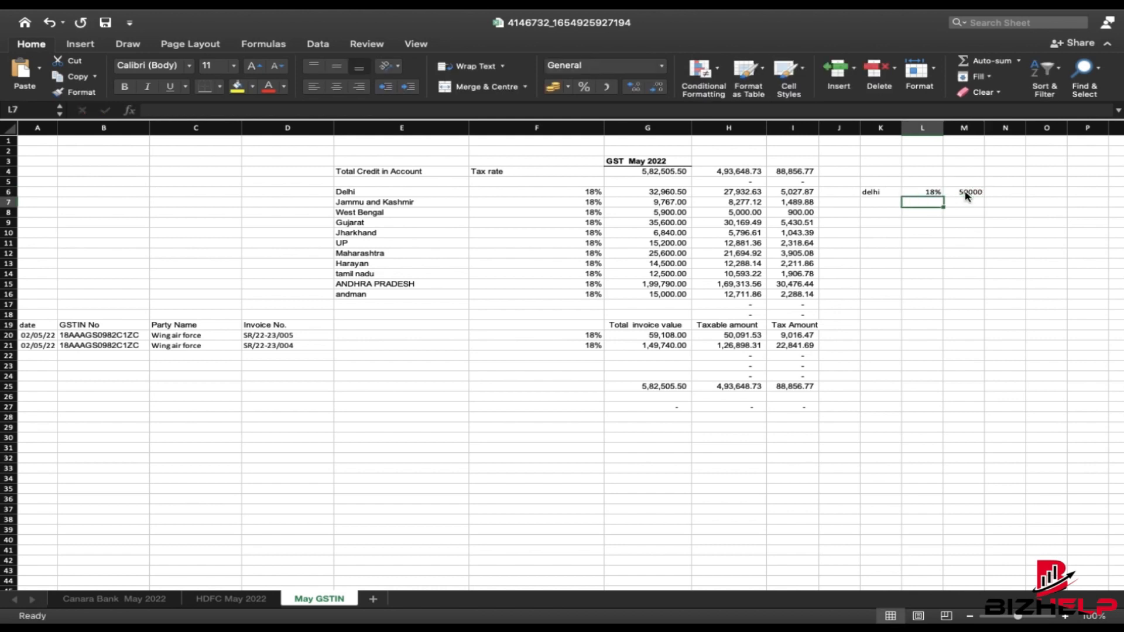
pyautogui.write('delg')
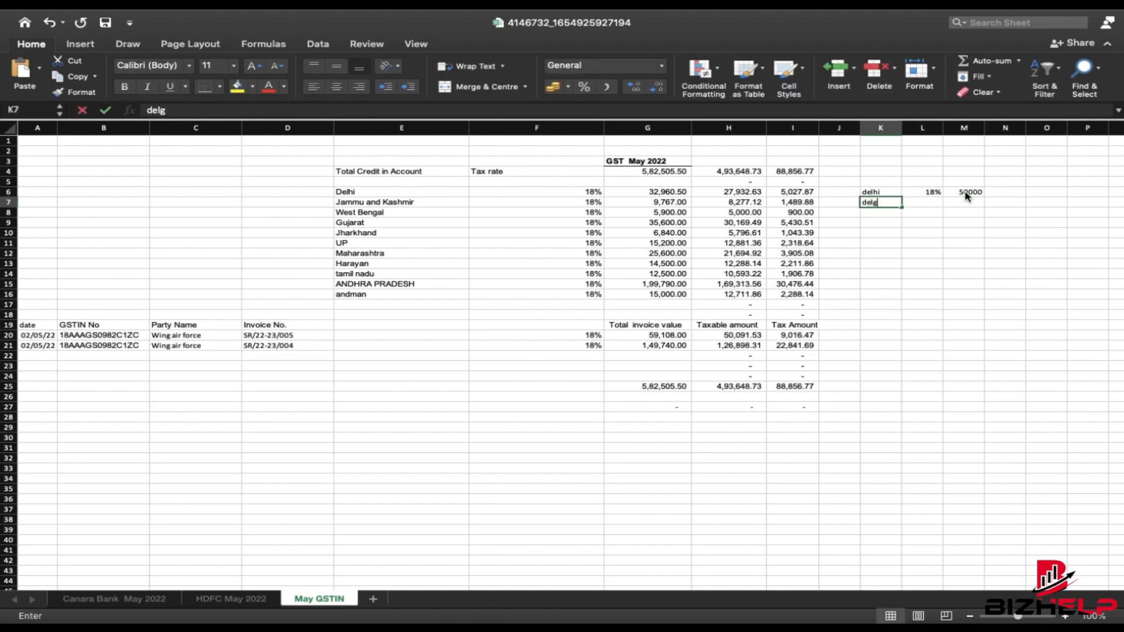
pyautogui.press('Return')
pyautogui.press('Up')
pyautogui.press('Right')
pyautogui.write('12%')
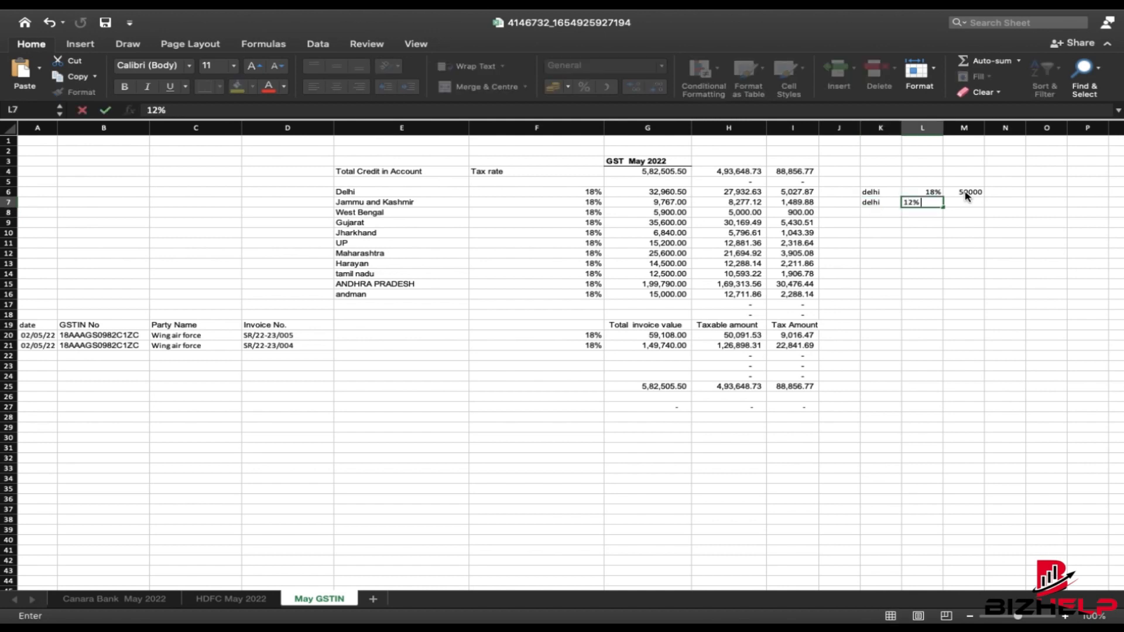
pyautogui.press('Right')
pyautogui.press('Left')
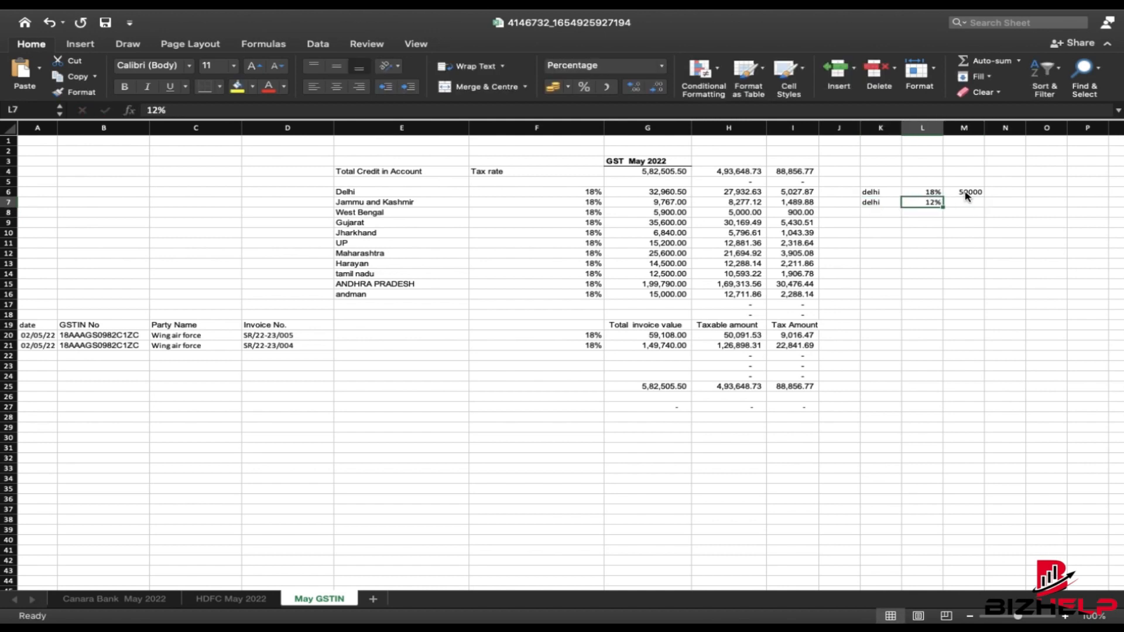
pyautogui.press('Up')
pyautogui.press('Down')
pyautogui.press('Right')
pyautogui.press('Right')
pyautogui.press('Left')
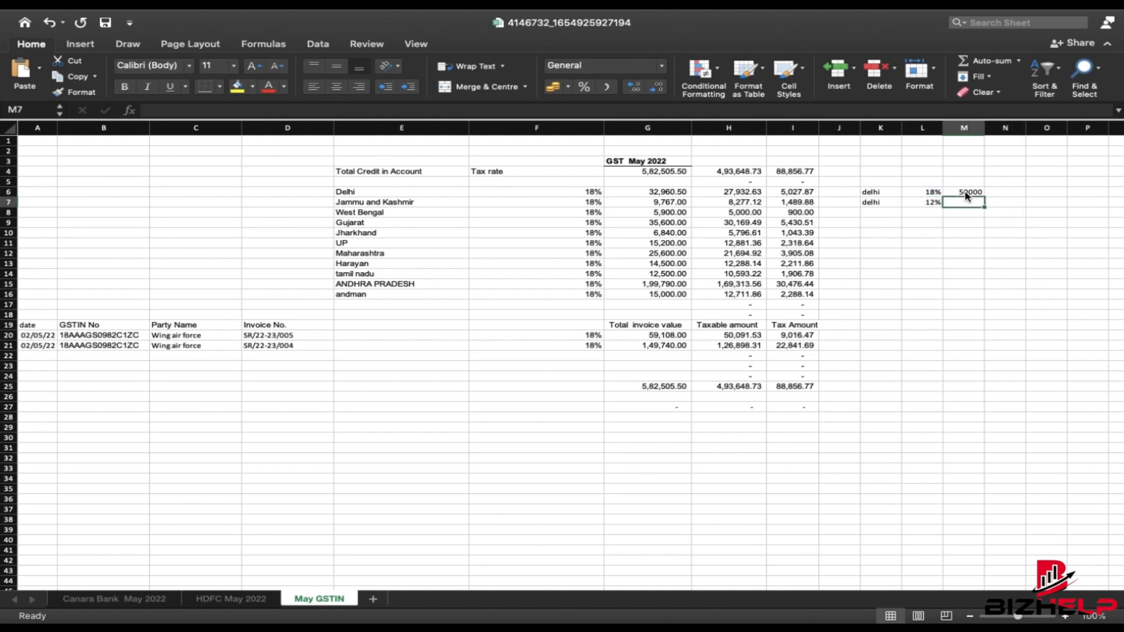
pyautogui.write('3000')
pyautogui.press('Left')
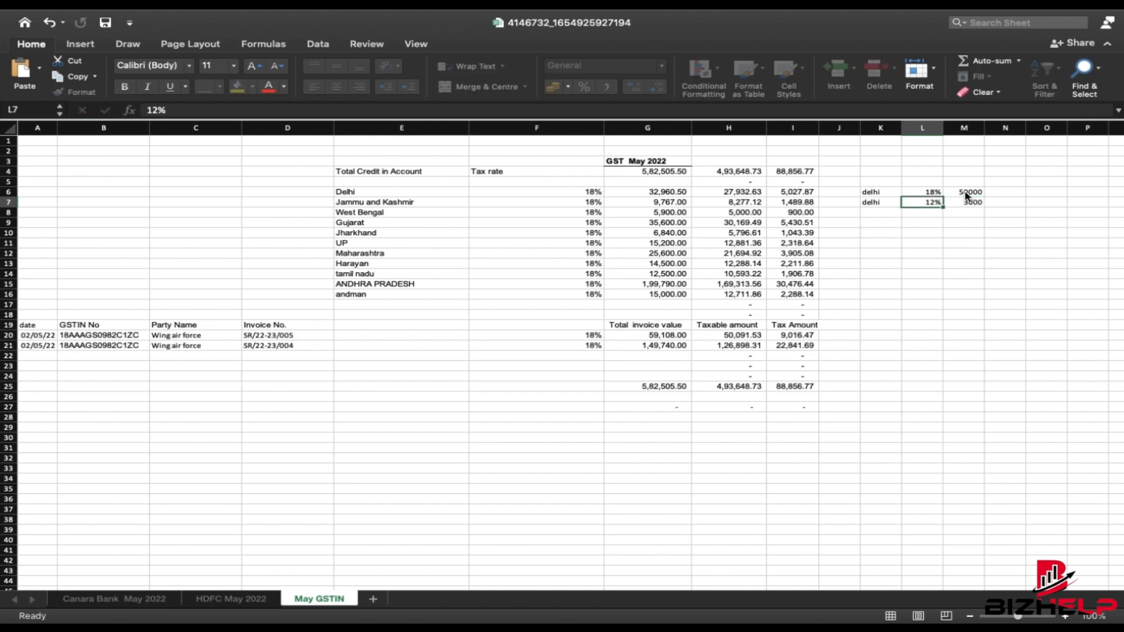
pyautogui.click(1008, 217)
pyautogui.moveTo(878, 181); pyautogui.dragTo(976, 206)
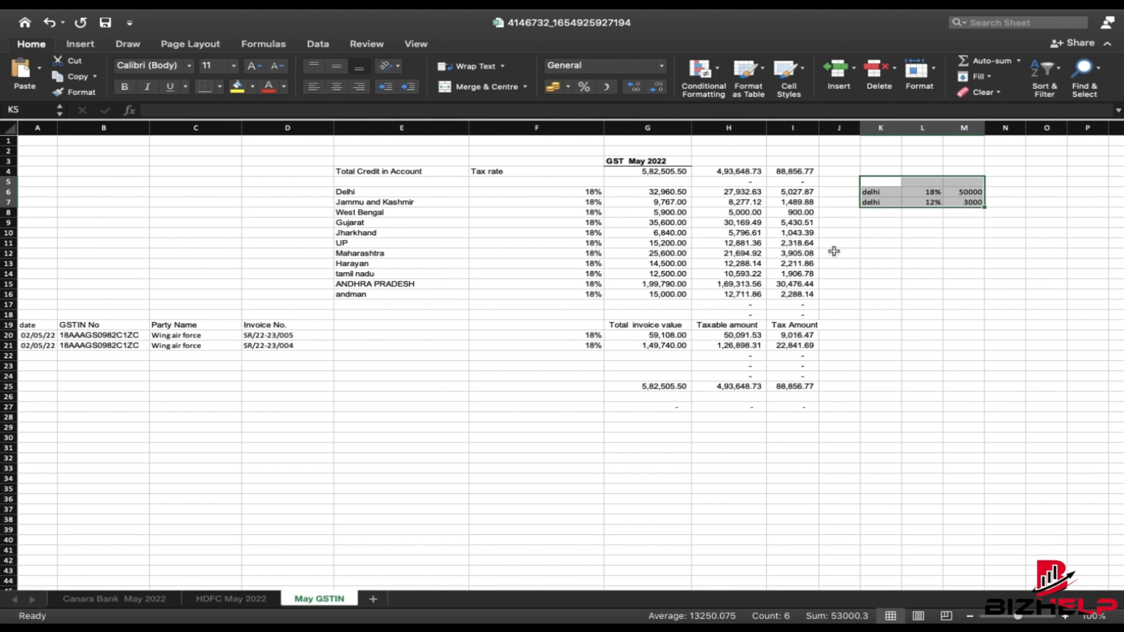
# - Select the delhi side table K5:N8 and delete its contents
pyautogui.click(914, 273)
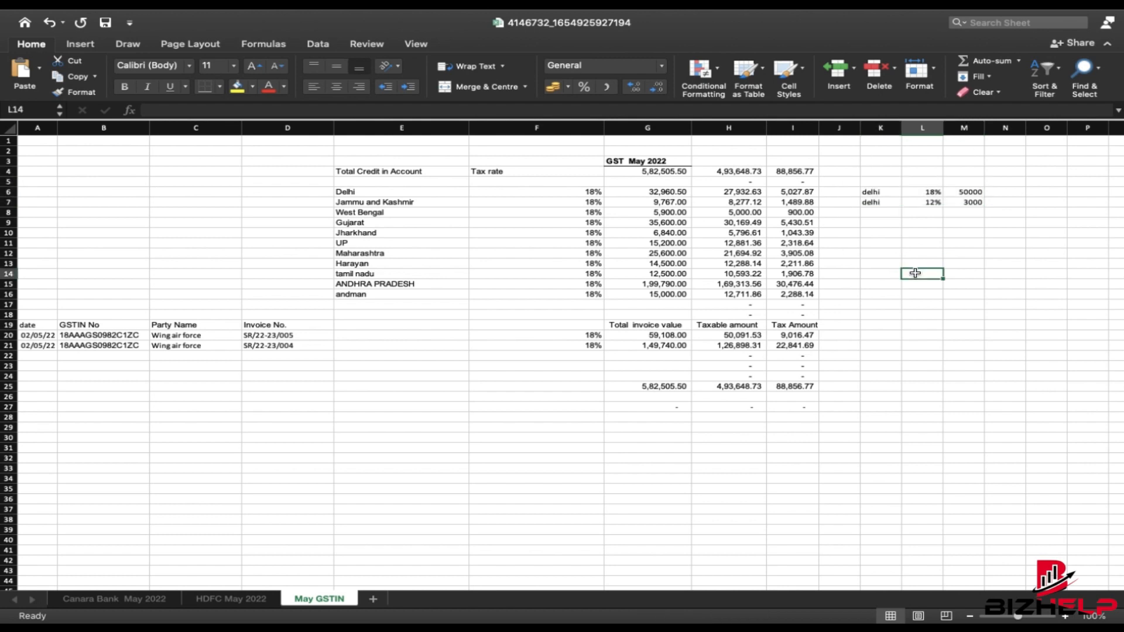
pyautogui.moveTo(877, 182); pyautogui.dragTo(1016, 213)
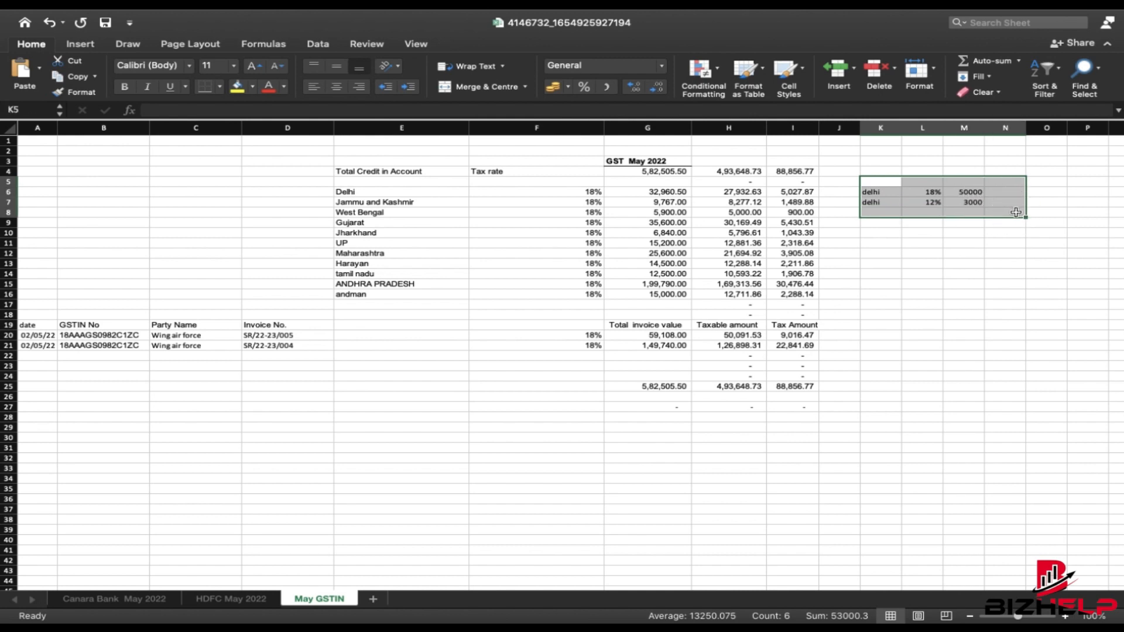
pyautogui.click(968, 233)
pyautogui.moveTo(873, 180); pyautogui.dragTo(1003, 216)
pyautogui.press('Delete')
pyautogui.click(1060, 252)
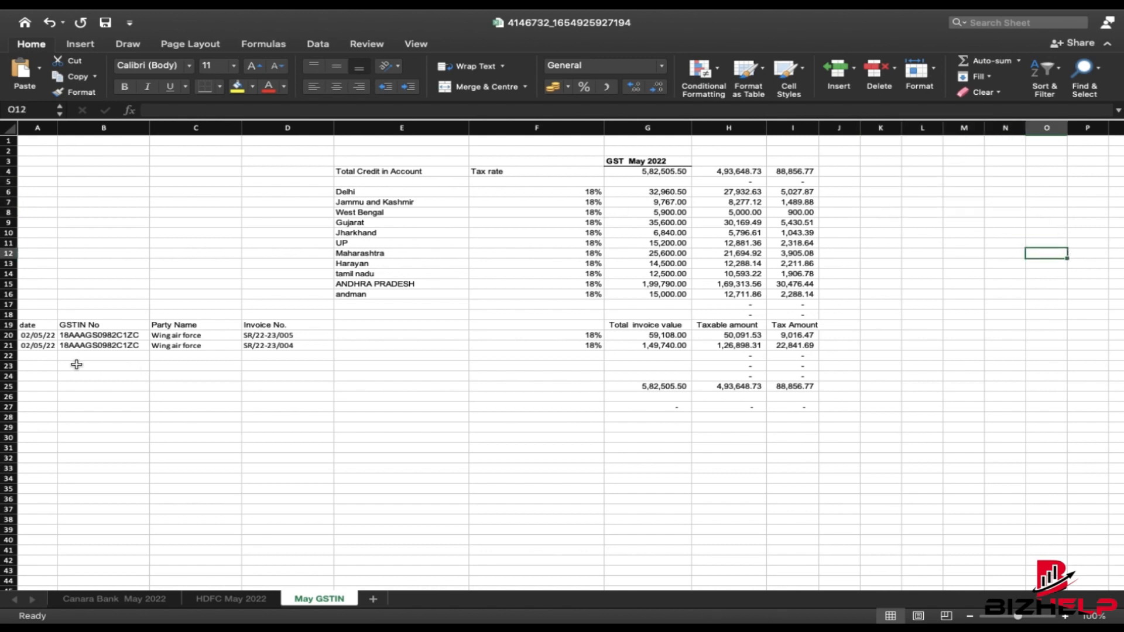
# - Select the whole data area from A1 and switch to the next desktop space
pyautogui.moveTo(26, 314); pyautogui.dragTo(825, 389)
pyautogui.click(374, 192)
pyautogui.moveTo(35, 140); pyautogui.dragTo(924, 442)
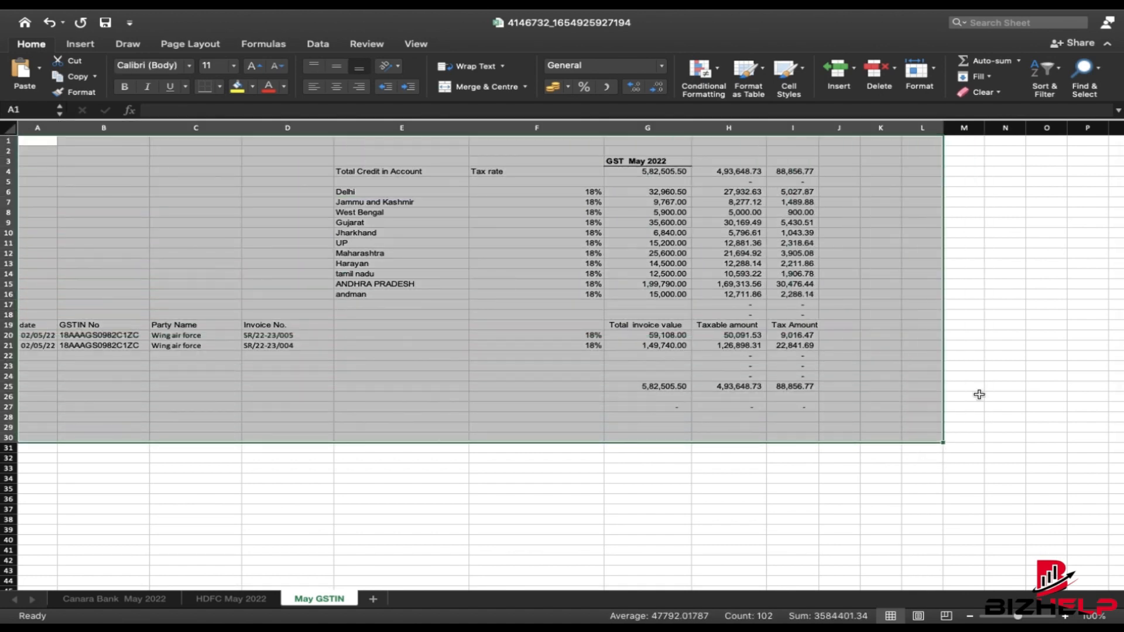
pyautogui.hotkey('ctrl', 'Right')
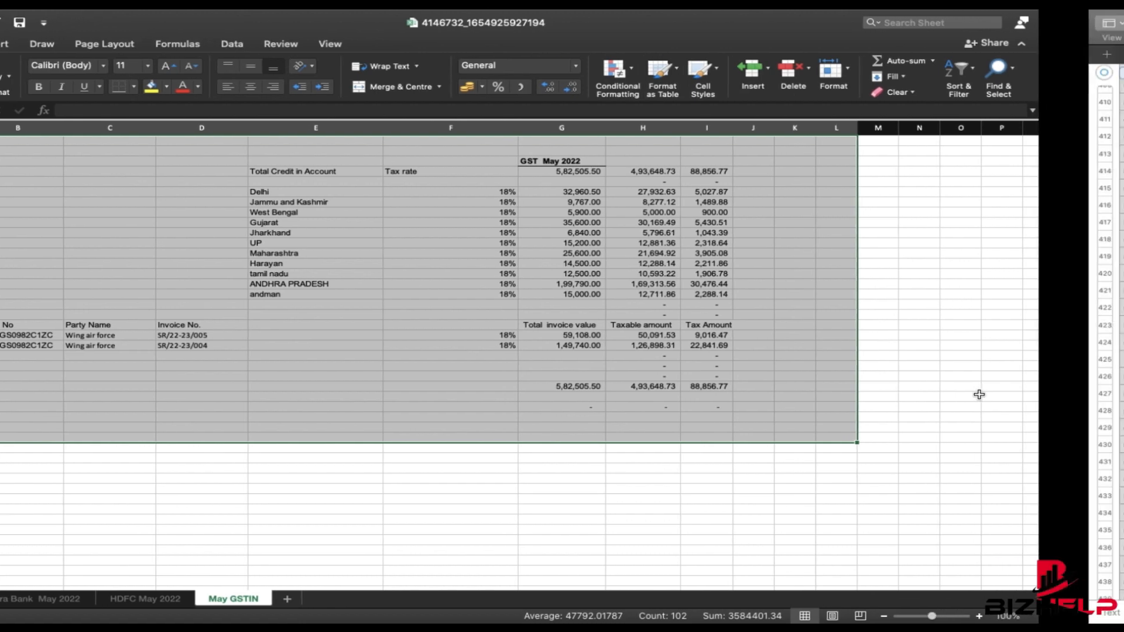
# - Return to the GST portal, reload the dashboard and go to the return filing page
pyautogui.hotkey('ctrl', 'Left')
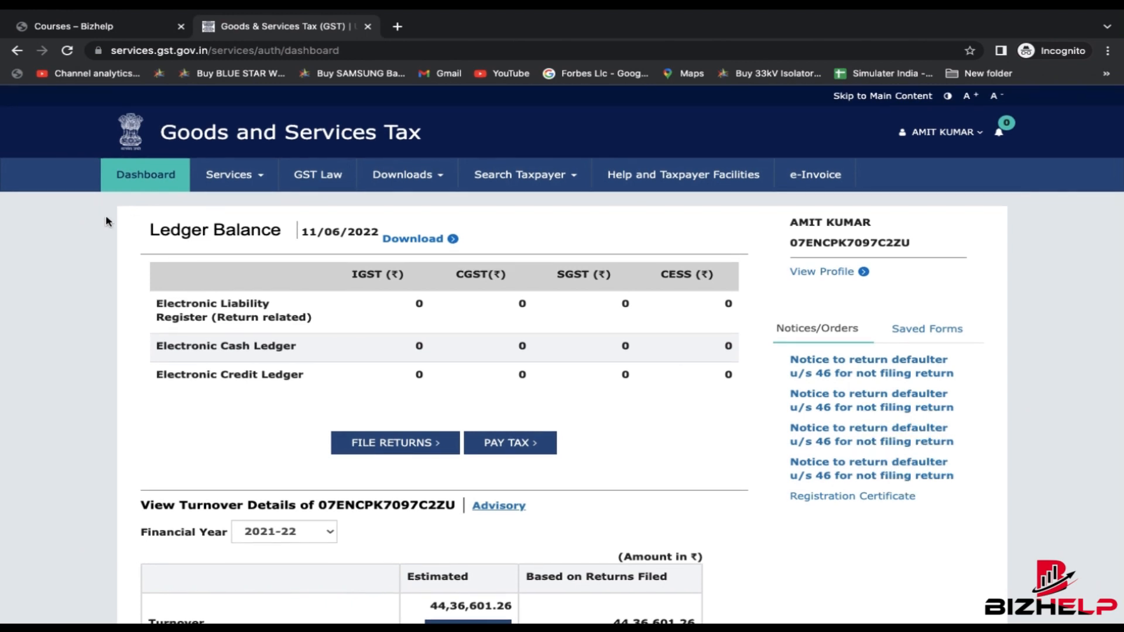
pyautogui.click(155, 171)
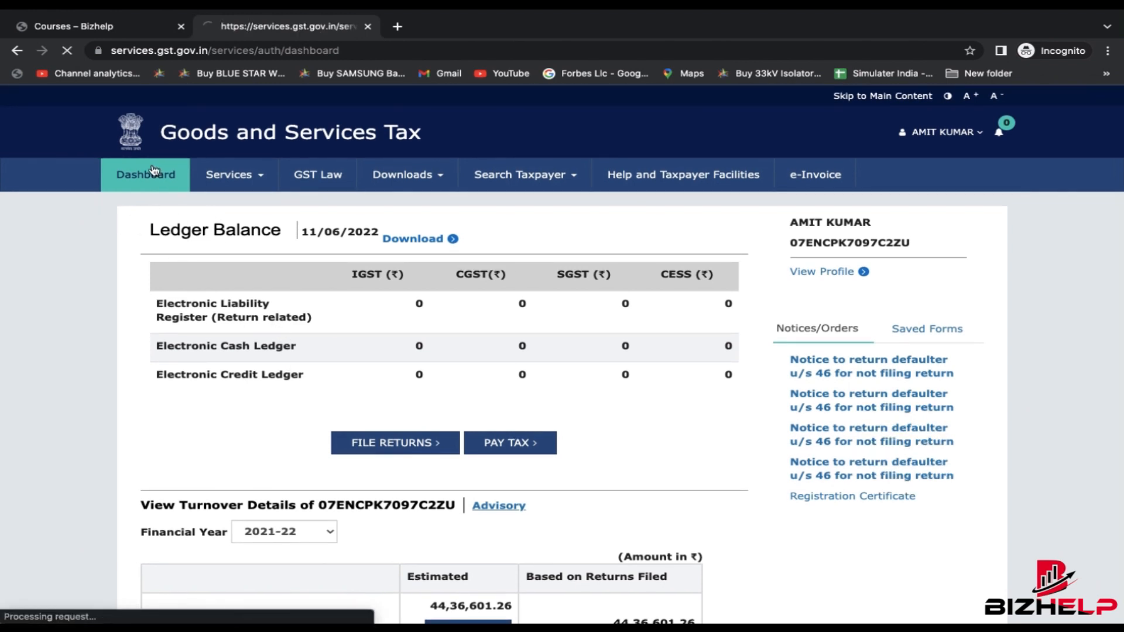
pyautogui.scroll(-4, 632, 418)
pyautogui.scroll(4, 616, 436)
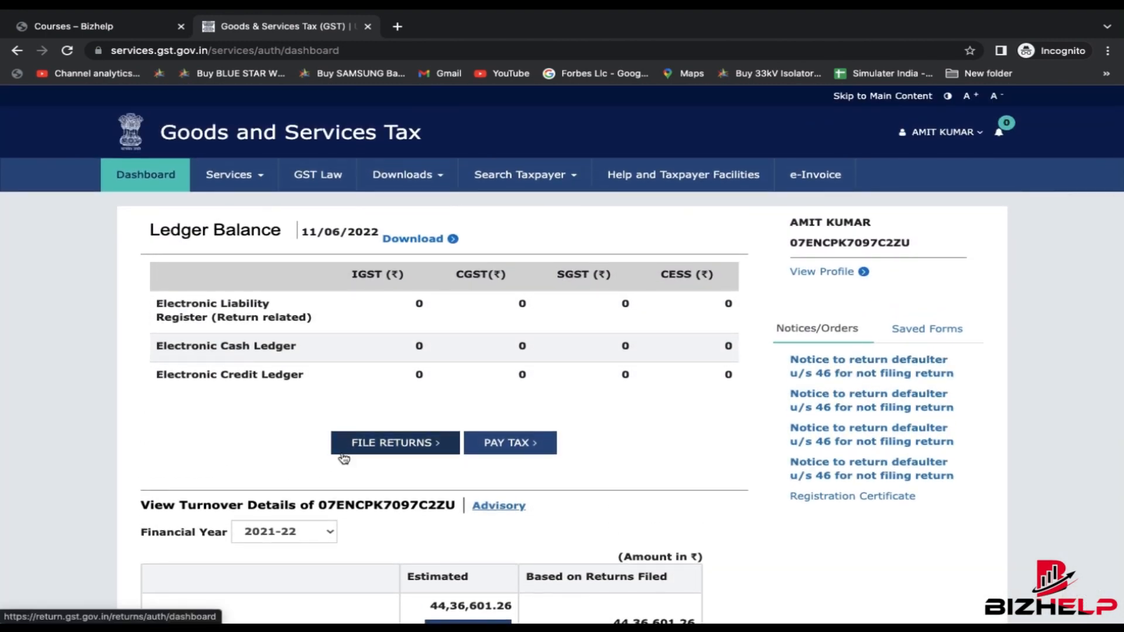
pyautogui.scroll(5, 342, 455)
pyautogui.scroll(-5, 344, 458)
pyautogui.click(403, 456)
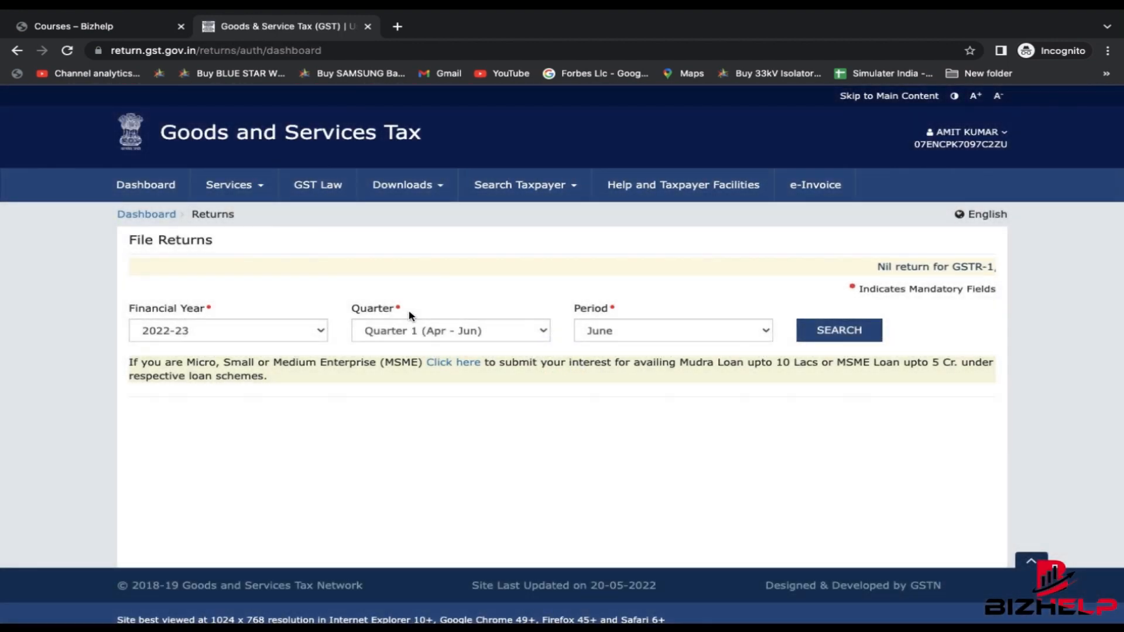
# - Search returns for 2022-23, Quarter 1 (Apr - Jun), May, noting GSTR-1 due date 11/06/2022
pyautogui.click(290, 331)
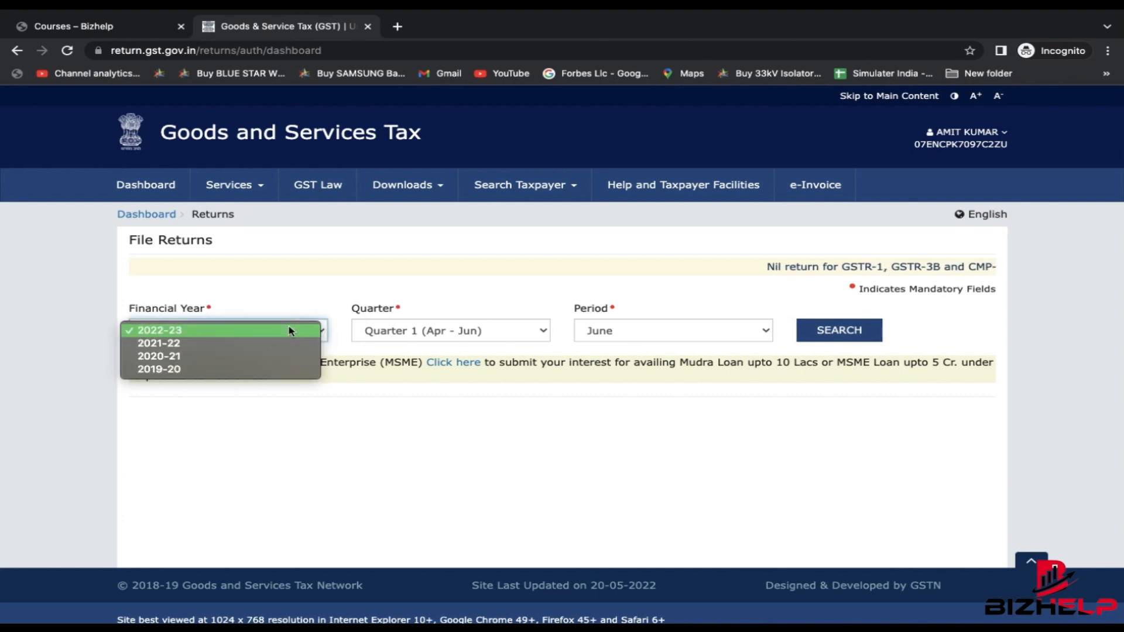
pyautogui.click(289, 329)
pyautogui.click(475, 329)
pyautogui.click(475, 330)
pyautogui.click(631, 329)
pyautogui.click(638, 317)
pyautogui.click(823, 332)
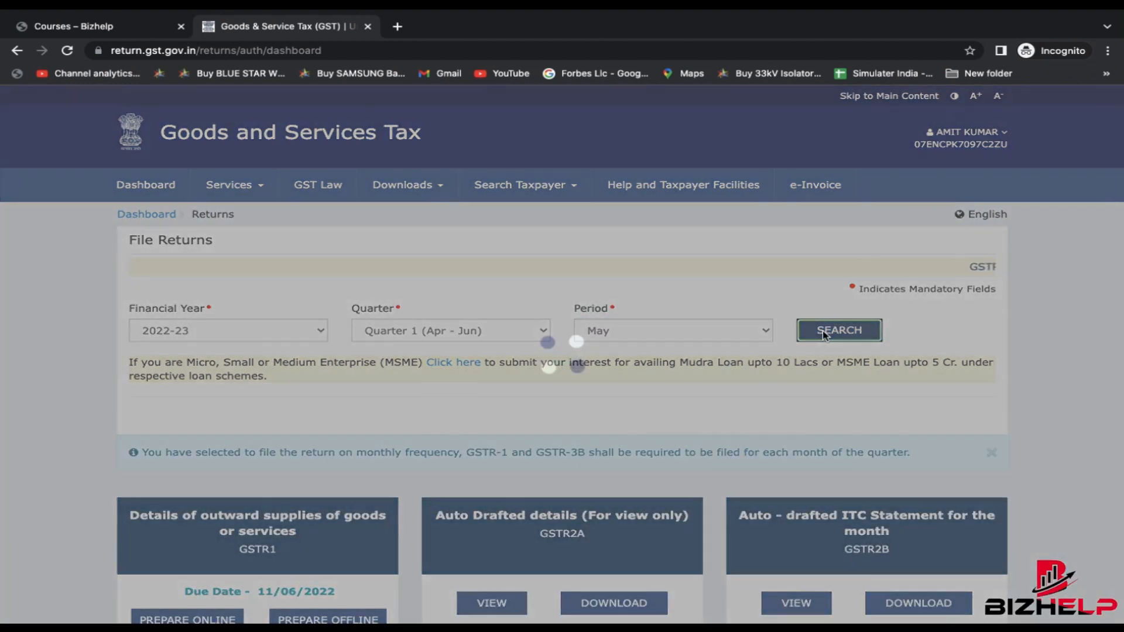
pyautogui.scroll(-4, 662, 372)
pyautogui.scroll(-1, 679, 170)
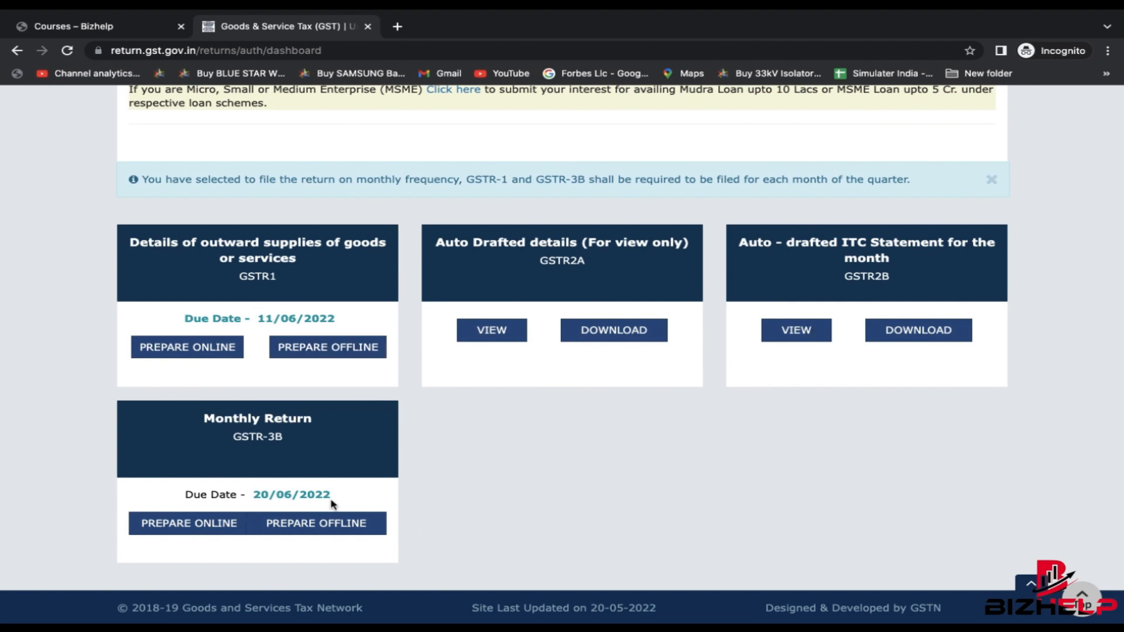
pyautogui.scroll(5, 280, 265)
pyautogui.scroll(-5, 280, 264)
pyautogui.moveTo(347, 320); pyautogui.dragTo(256, 319)
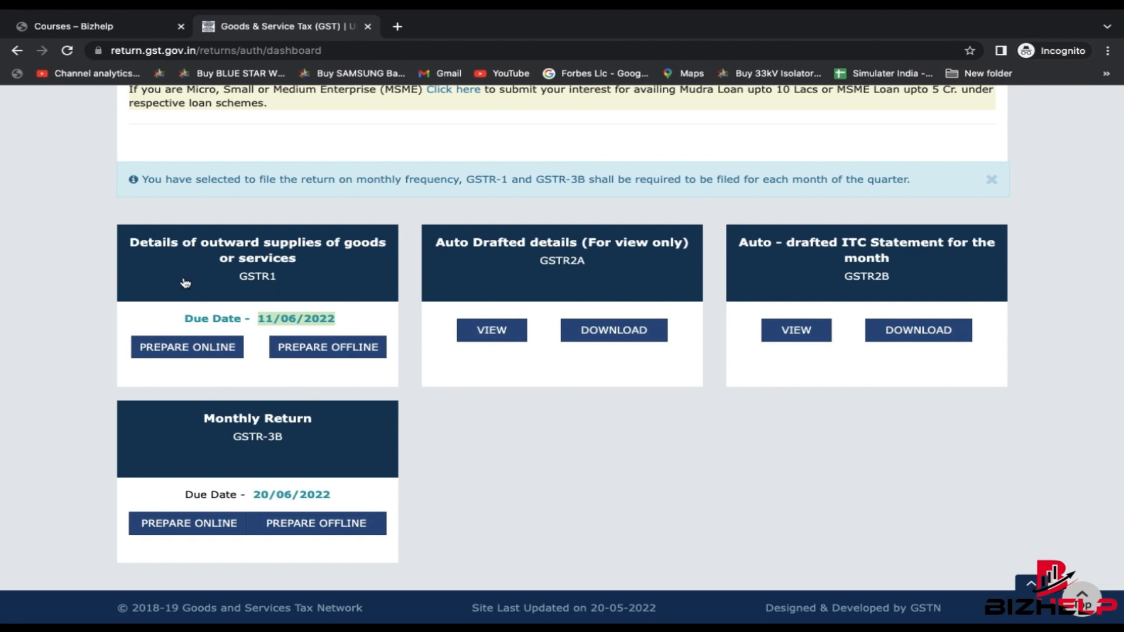
pyautogui.click(166, 346)
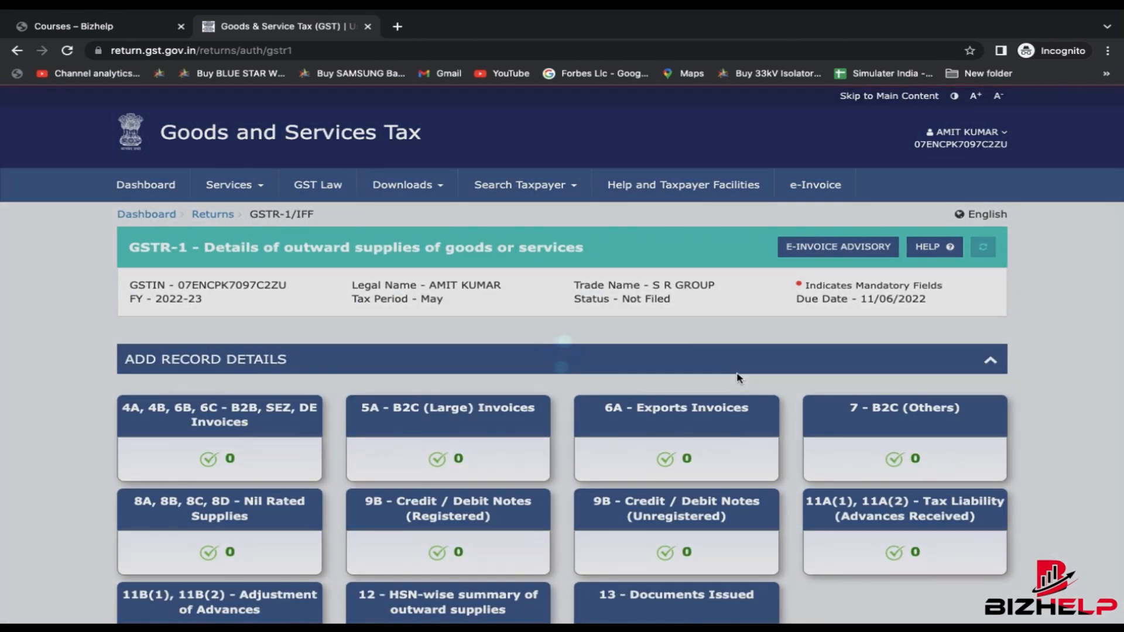
# - Open the 4A, 4B, 6B, 6C - B2B invoices section and begin adding a new record
pyautogui.scroll(-2, 735, 304)
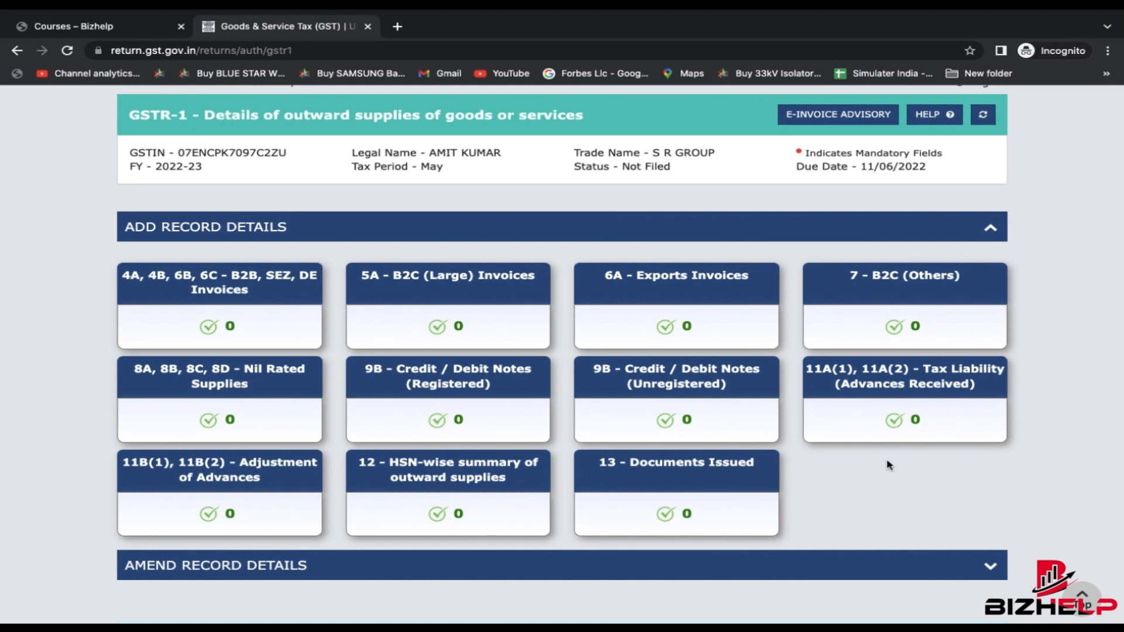
pyautogui.scroll(-3, 888, 464)
pyautogui.scroll(2, 886, 462)
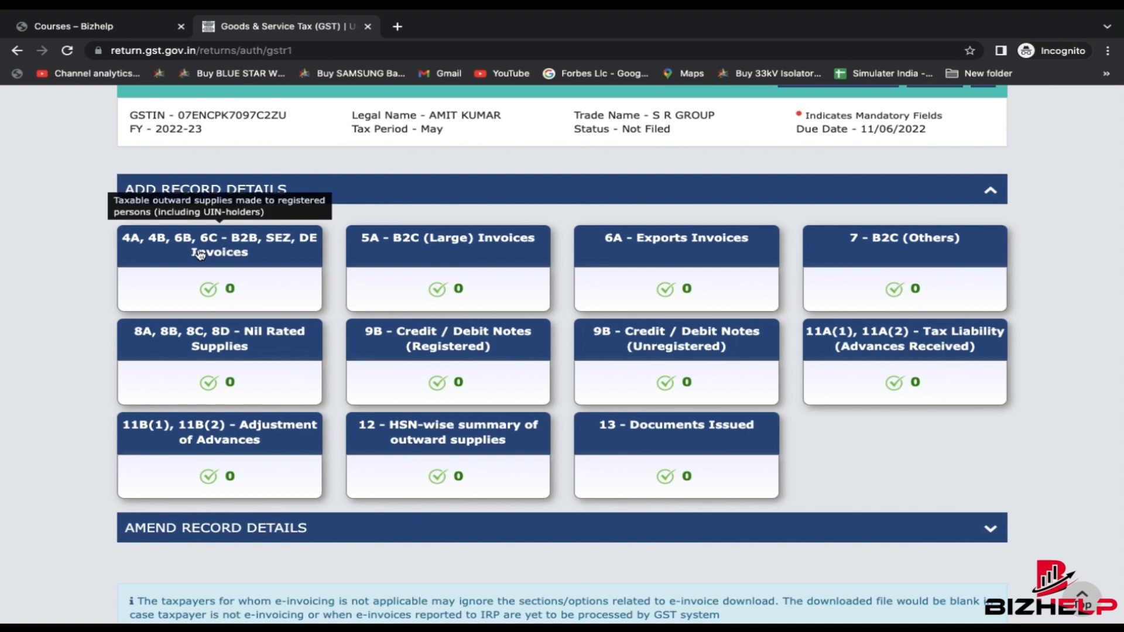
pyautogui.click(221, 259)
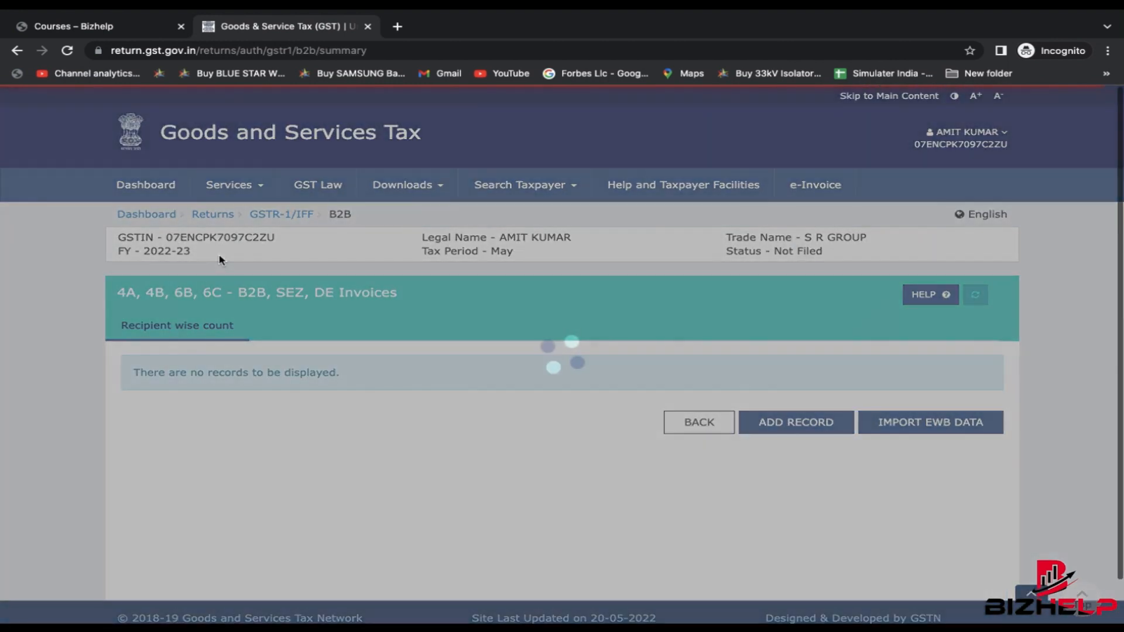
pyautogui.scroll(-2, 456, 409)
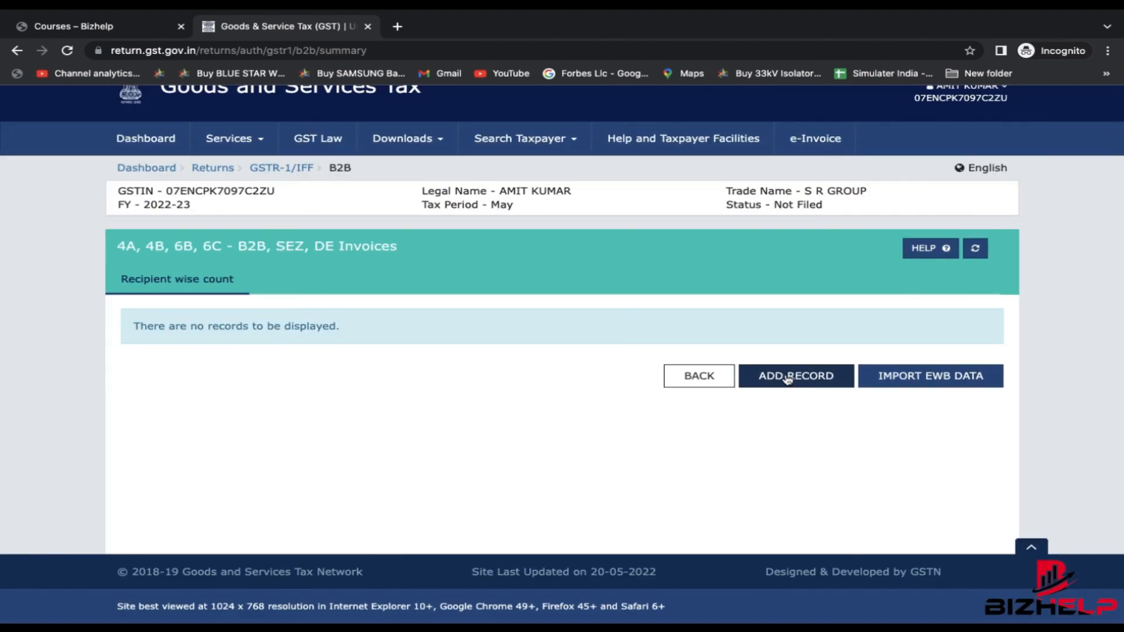
pyautogui.click(787, 376)
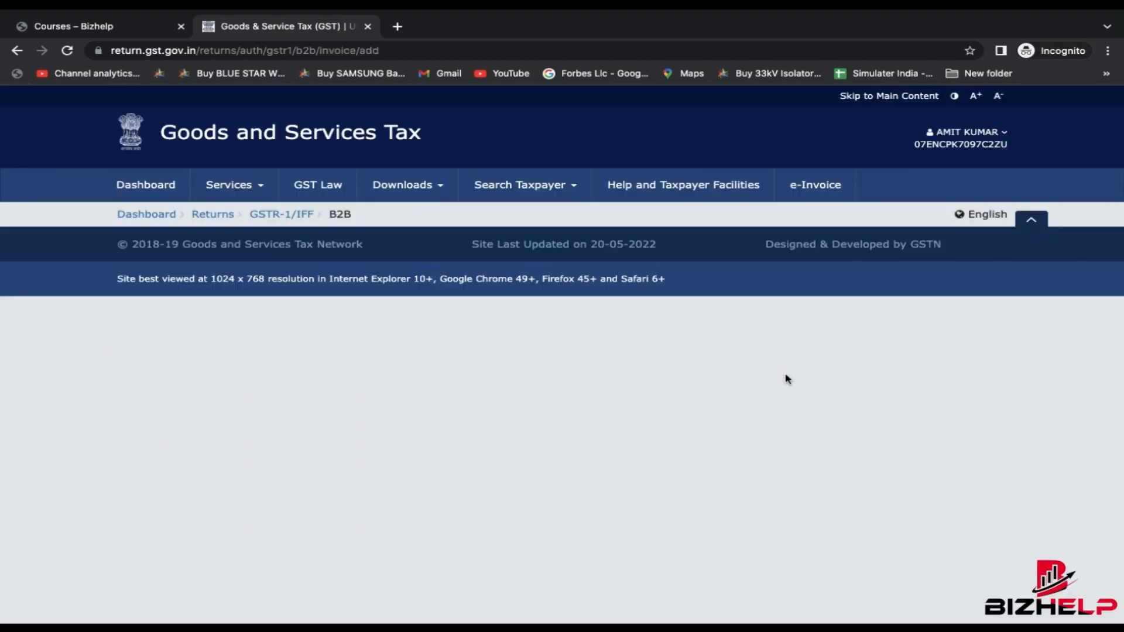
# - Look over the add-invoice form and focus the Recipient GSTIN/UIN field
pyautogui.scroll(-3, 245, 346)
pyautogui.scroll(-1, 244, 346)
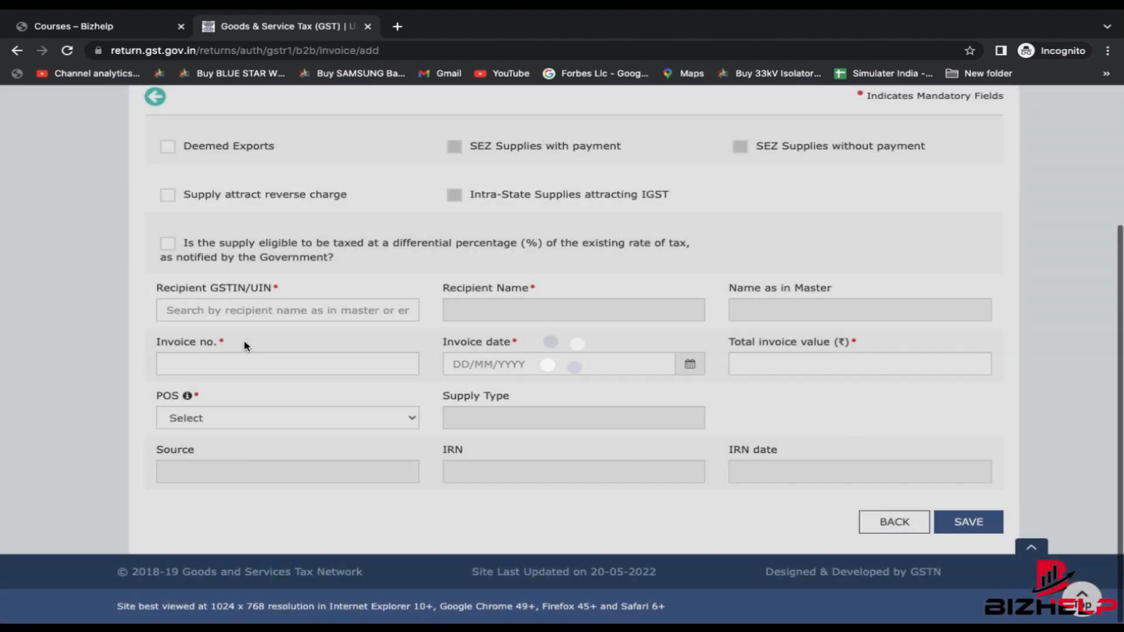
pyautogui.scroll(3, 217, 345)
pyautogui.scroll(-2, 218, 345)
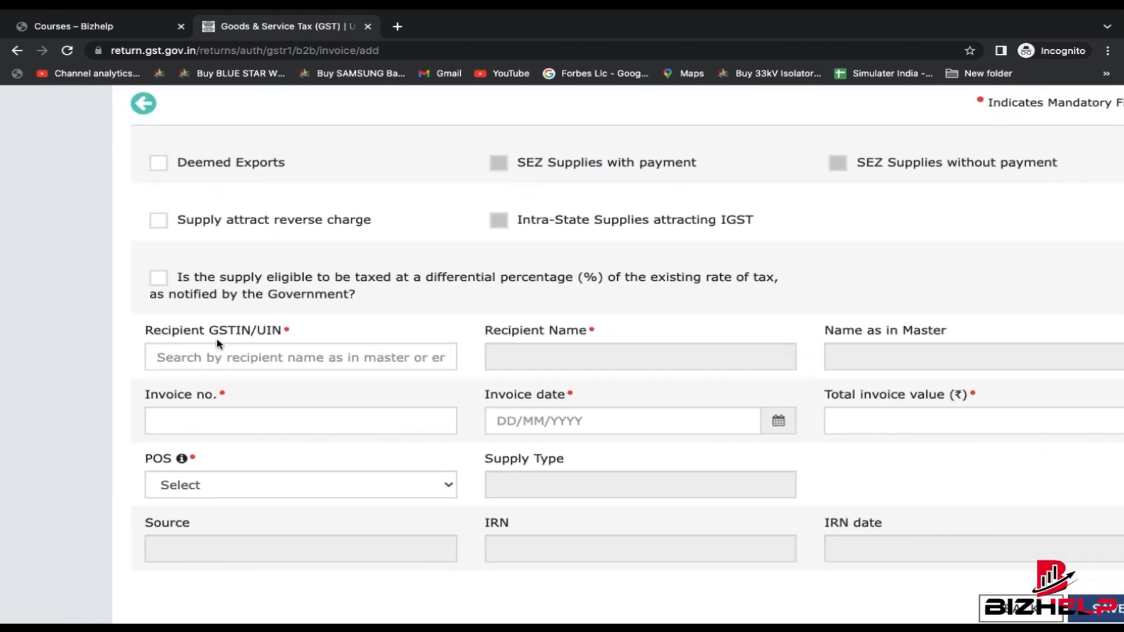
pyautogui.scroll(-3, 218, 344)
pyautogui.click(146, 261)
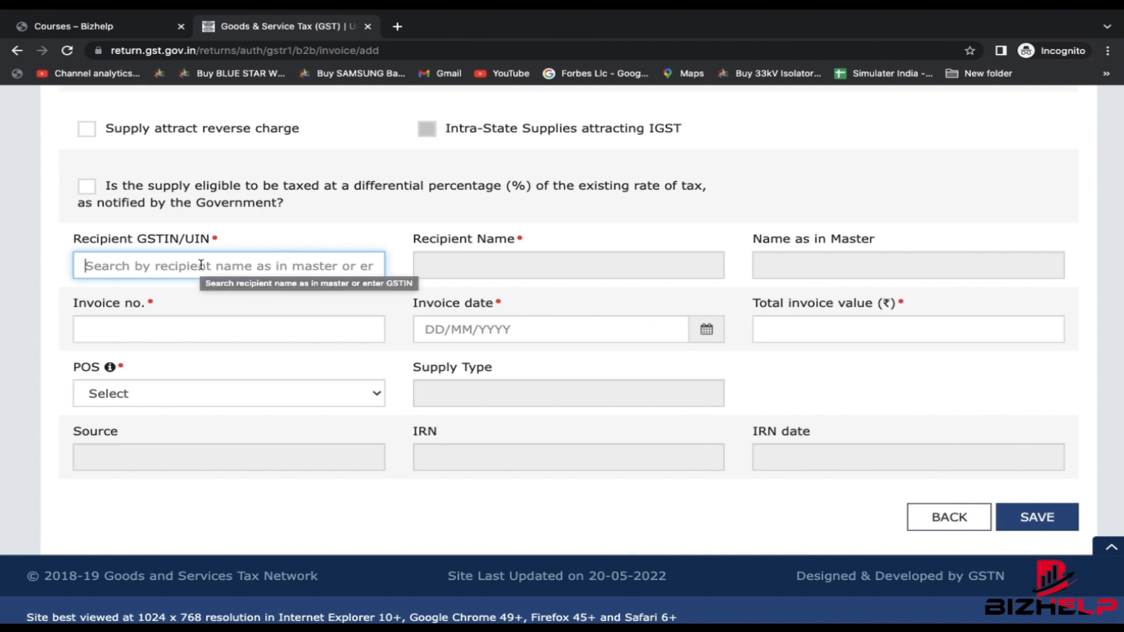
pyautogui.scroll(-2, 201, 265)
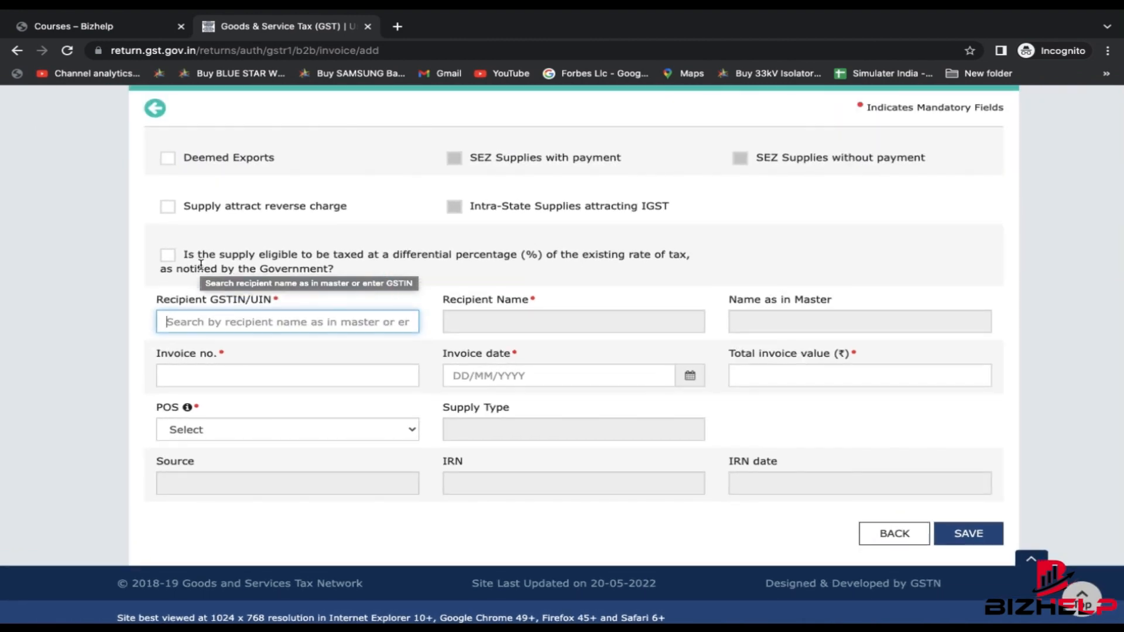
pyautogui.scroll(2, 201, 265)
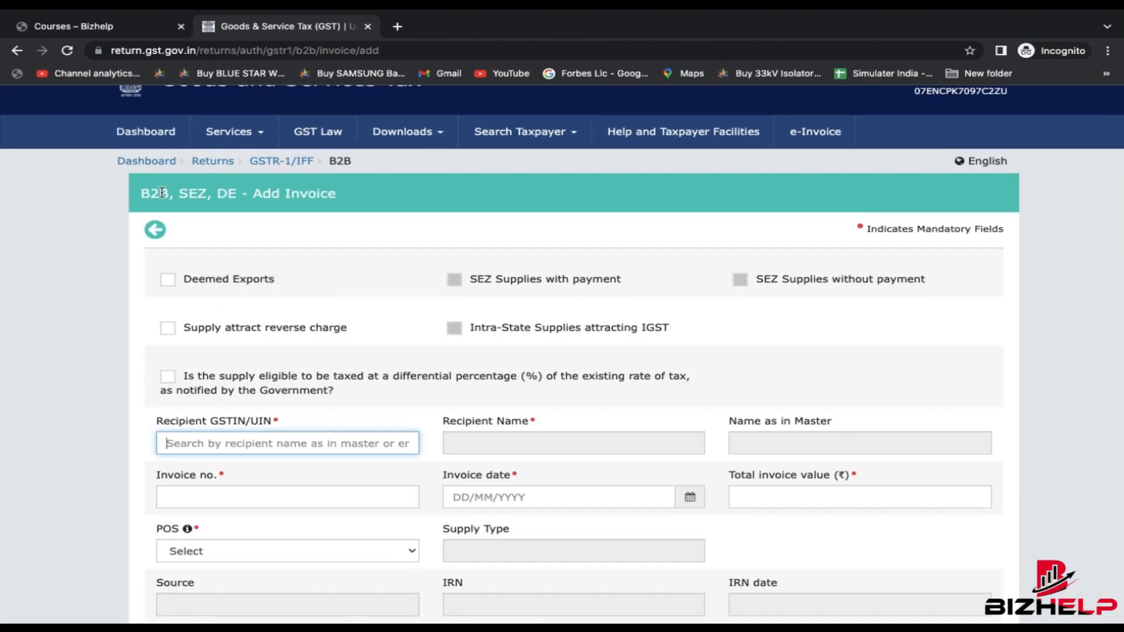
pyautogui.scroll(-2, 270, 397)
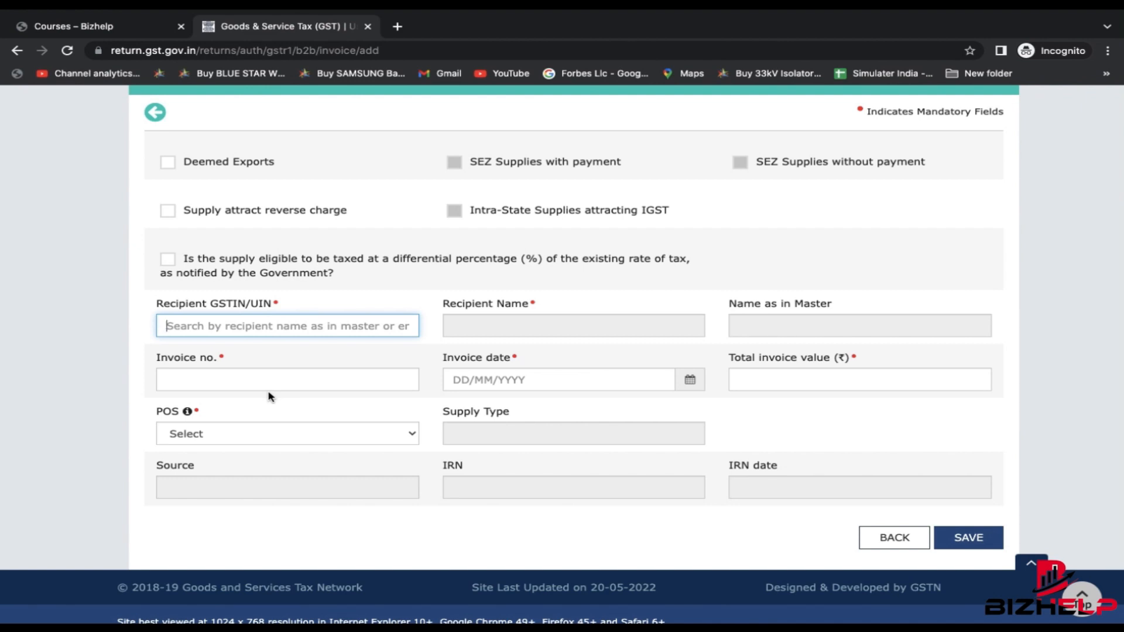
# - Copy the GSTIN from Excel cell B20 into the form so recipient name and POS 18-Assam load
pyautogui.hotkey('ctrl', 'Left')
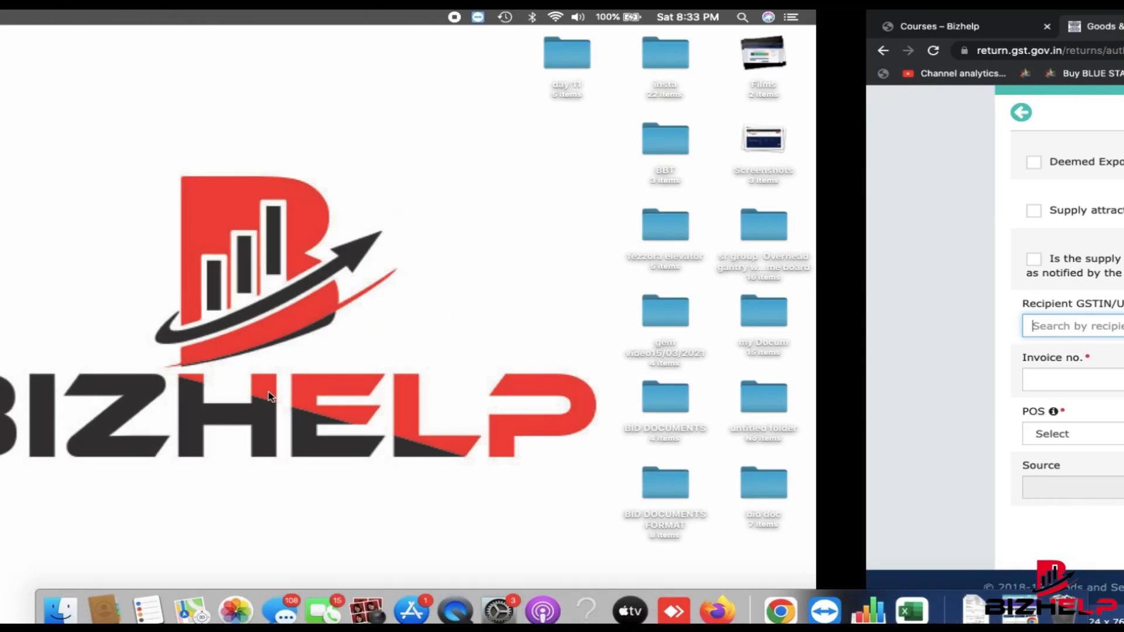
pyautogui.hotkey('ctrl', 'Right')
pyautogui.hotkey('ctrl', 'Right')
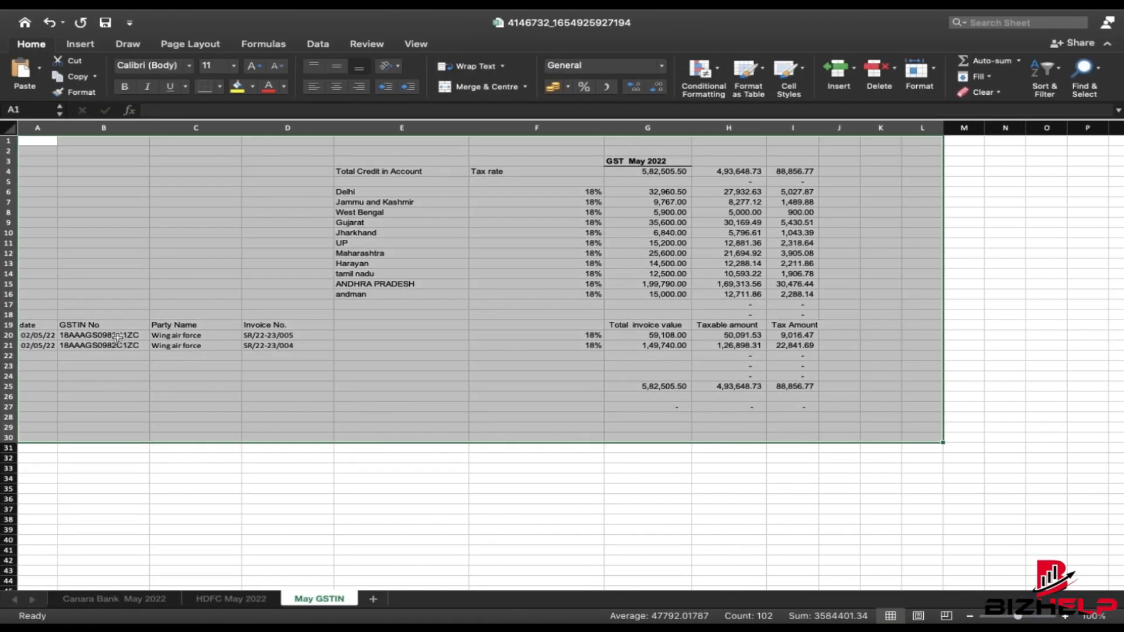
pyautogui.click(118, 338)
pyautogui.press('super+c')
pyautogui.hotkey('ctrl', 'Left')
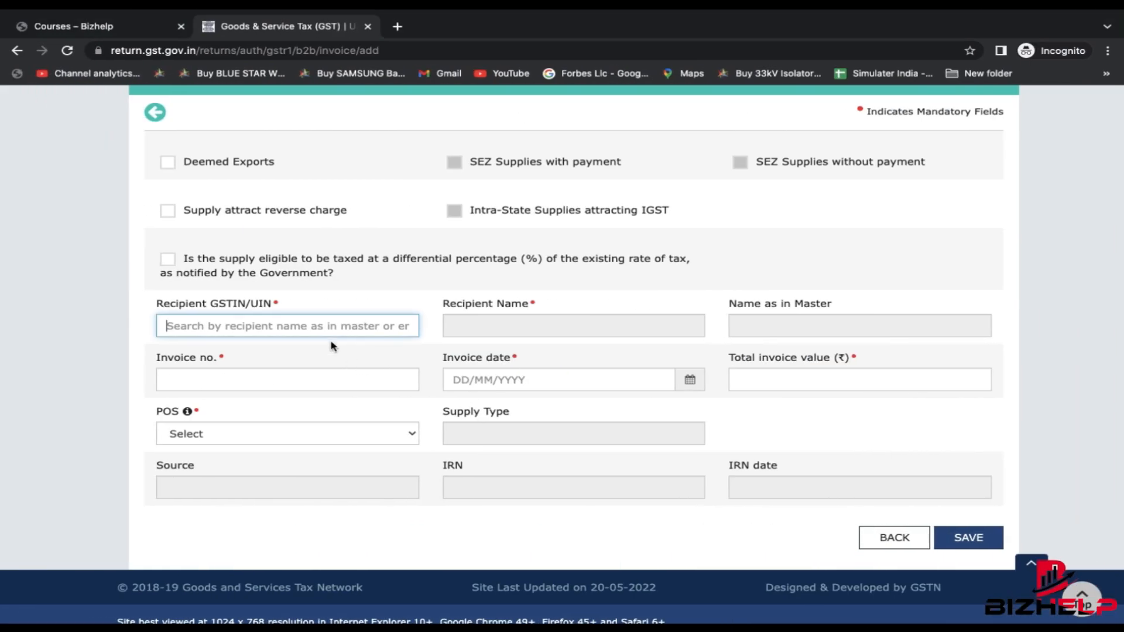
pyautogui.press('super+v')
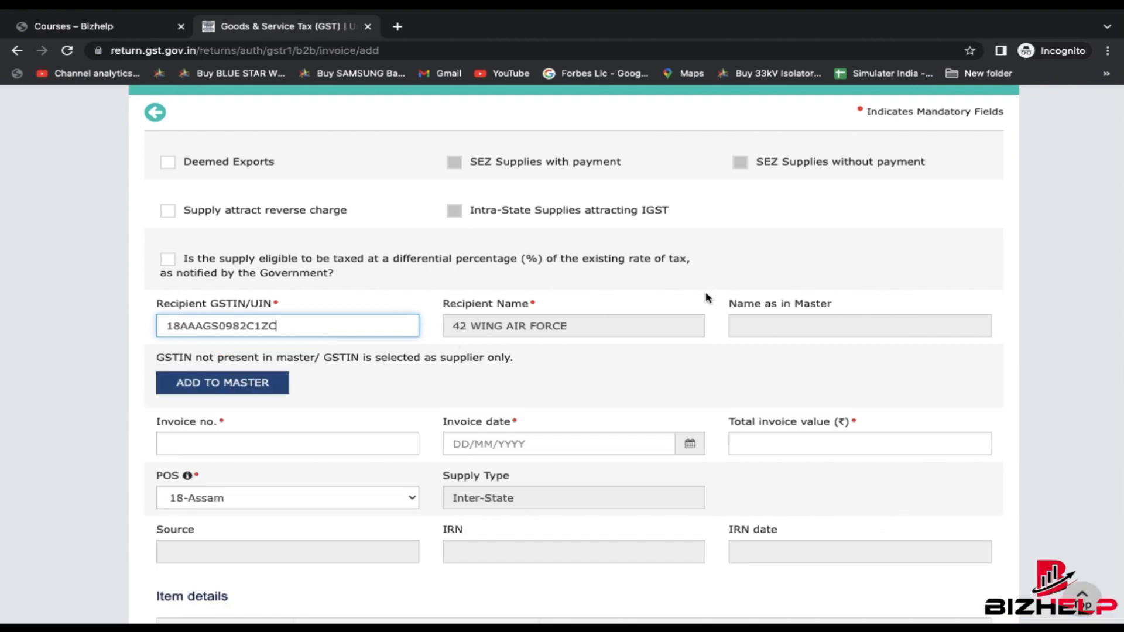
pyautogui.click(682, 311)
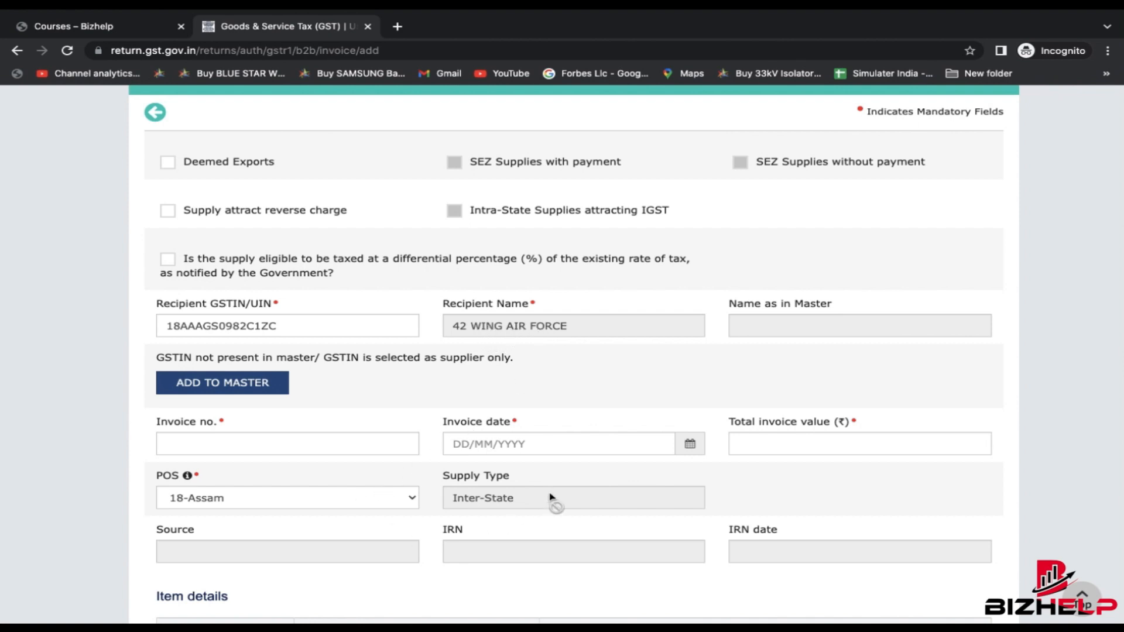
pyautogui.scroll(-2, 550, 497)
pyautogui.scroll(2, 548, 501)
pyautogui.scroll(-2, 598, 343)
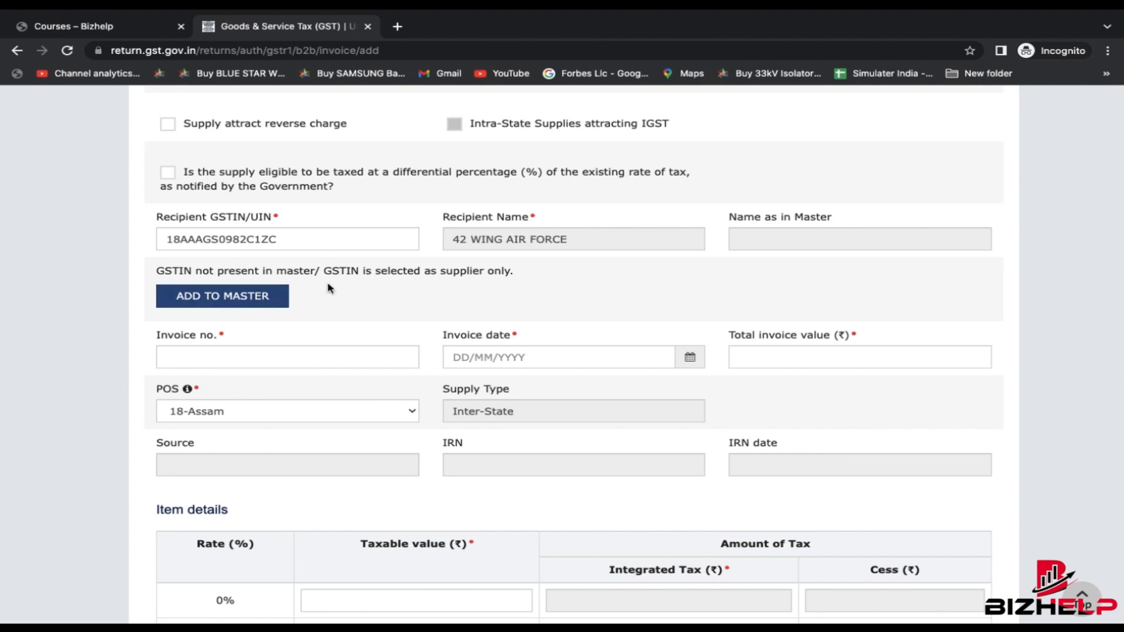
# - Open the Add to Master form for the recipient and close it without saving
pyautogui.click(220, 299)
pyautogui.click(395, 303)
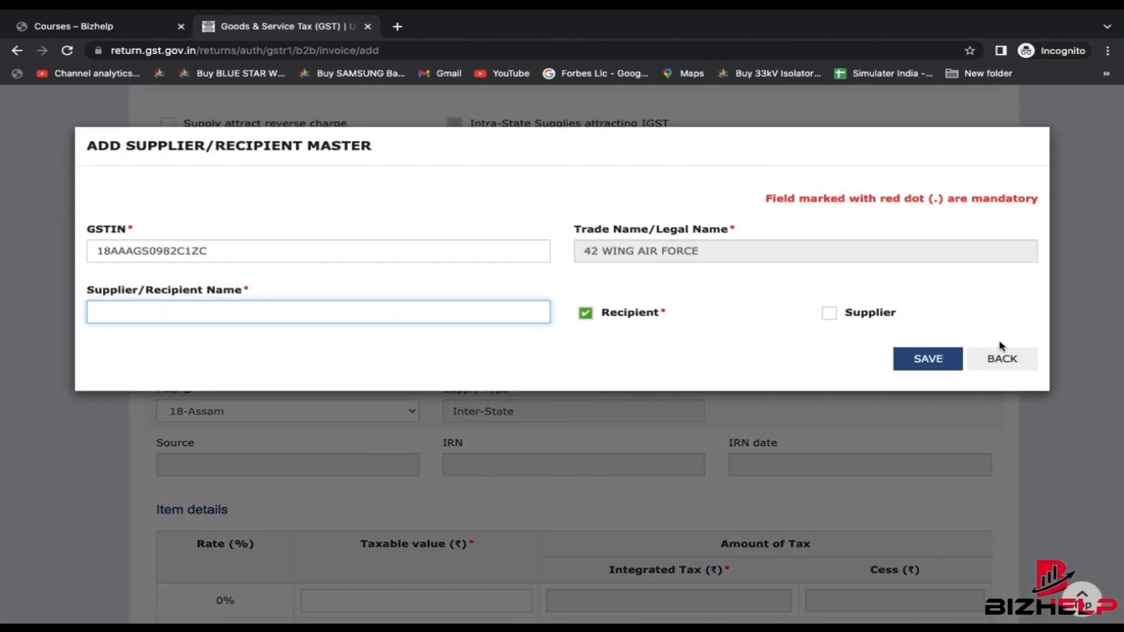
pyautogui.click(1002, 359)
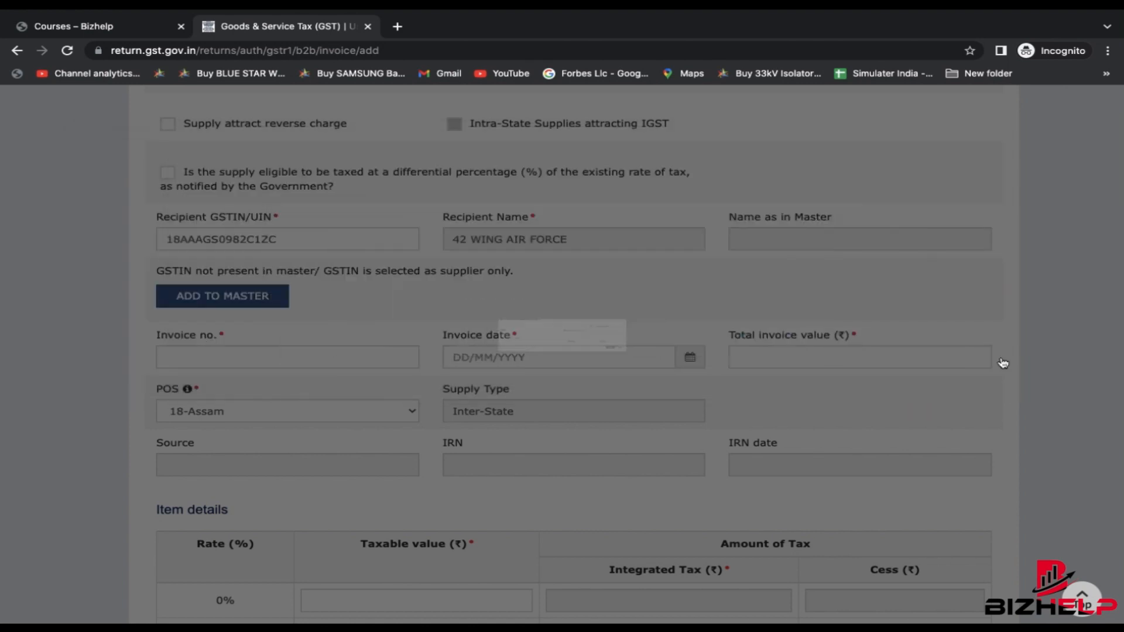
pyautogui.scroll(-7, 577, 447)
pyautogui.scroll(3, 578, 451)
pyautogui.scroll(1, 577, 450)
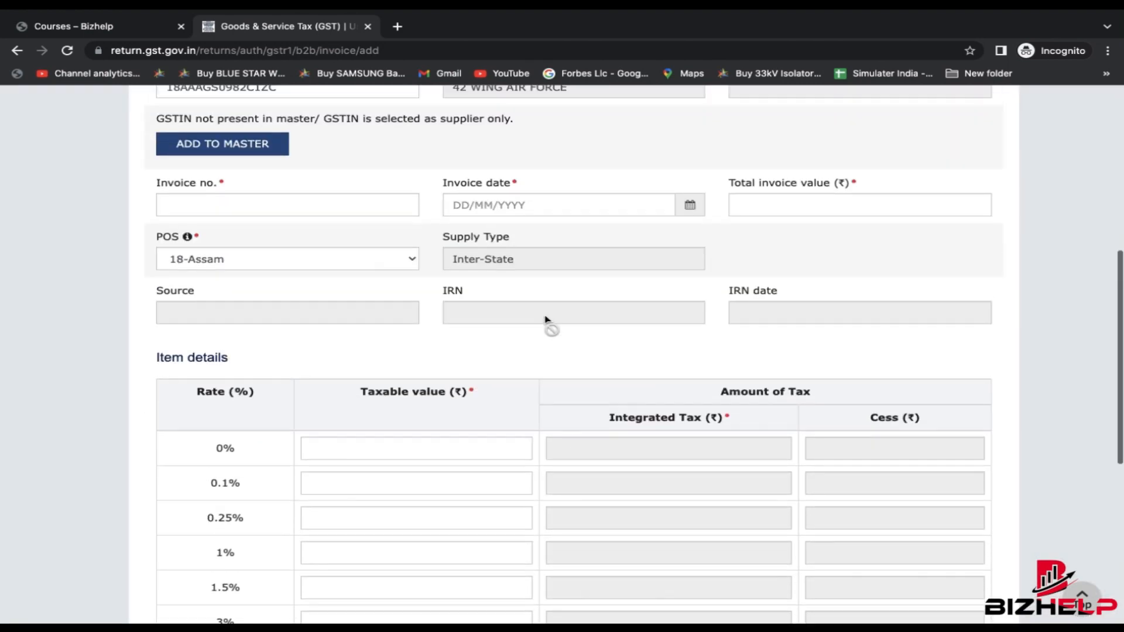
# - Paste the first invoice's number from Excel cell D20 into the invoice number field
pyautogui.click(290, 202)
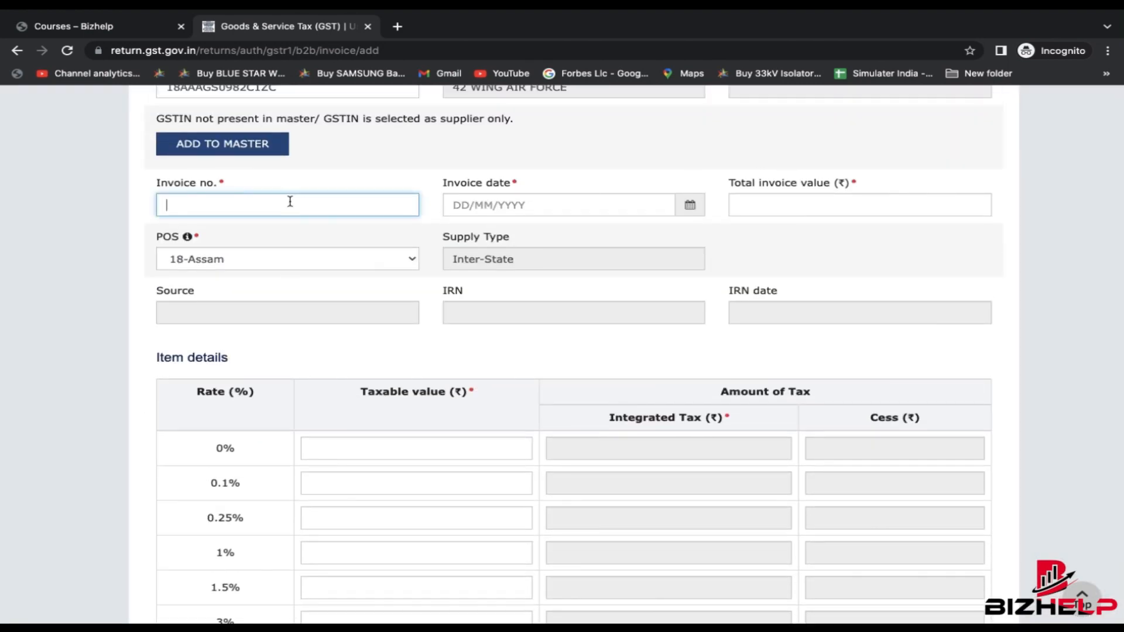
pyautogui.scroll(2, 290, 201)
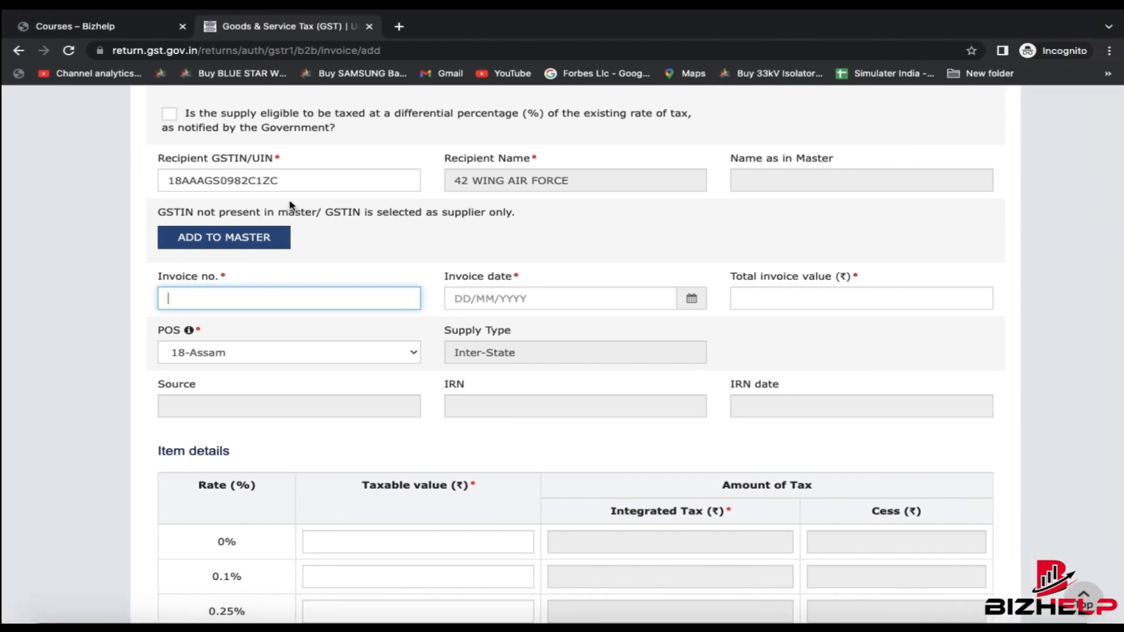
pyautogui.hotkey('ctrl', 'Right')
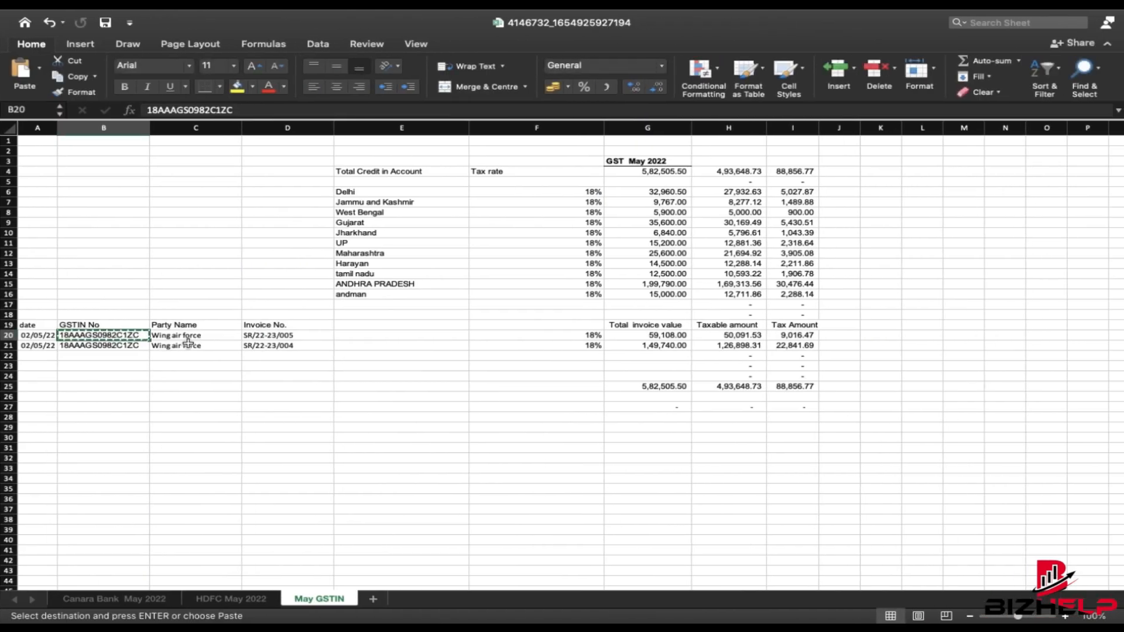
pyautogui.press('Right')
pyautogui.press('Right')
pyautogui.press('Right')
pyautogui.press('Left')
pyautogui.press('super+c')
pyautogui.hotkey('ctrl', 'Left')
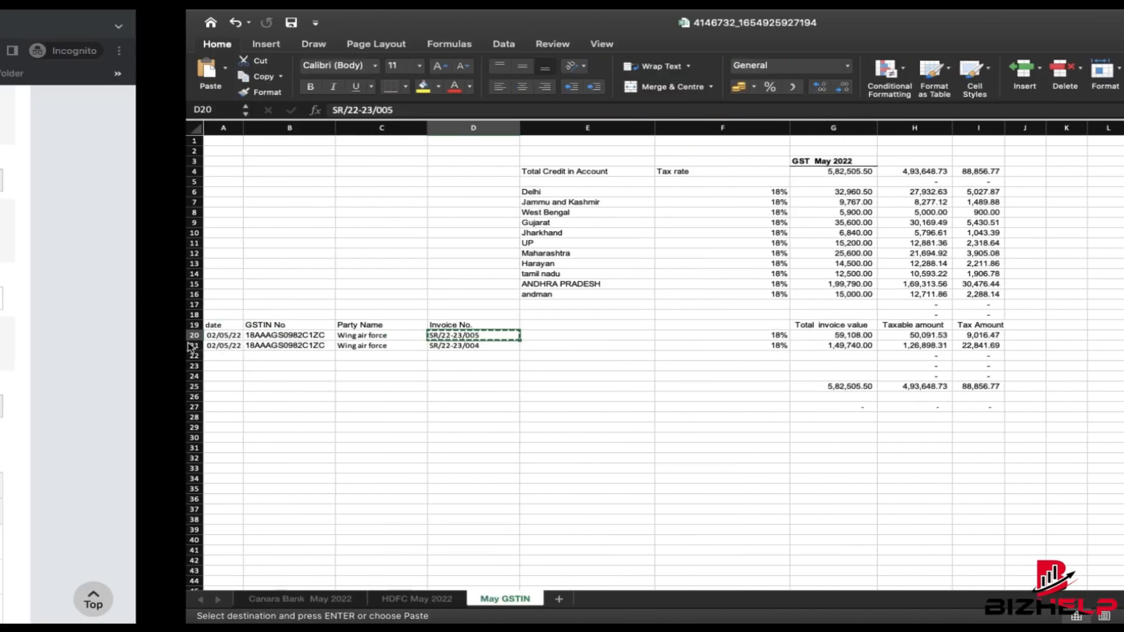
pyautogui.press('super+v')
# - Enter invoice date 02/05/2022 and total invoice value 59,108
pyautogui.click(508, 299)
pyautogui.write('02/05/202')
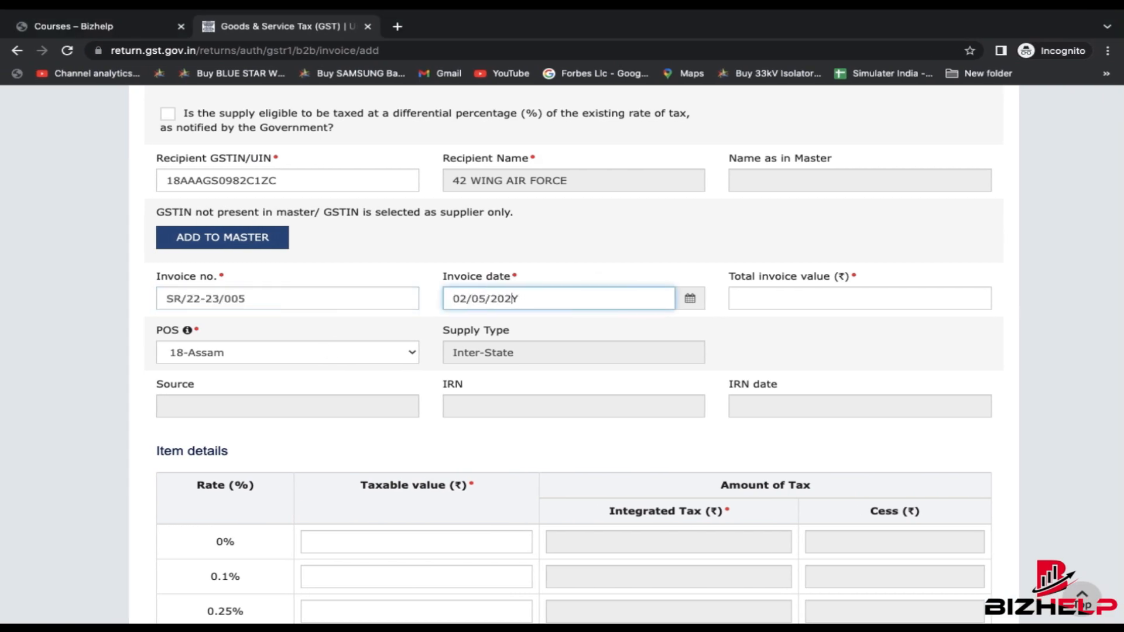
pyautogui.click(838, 301)
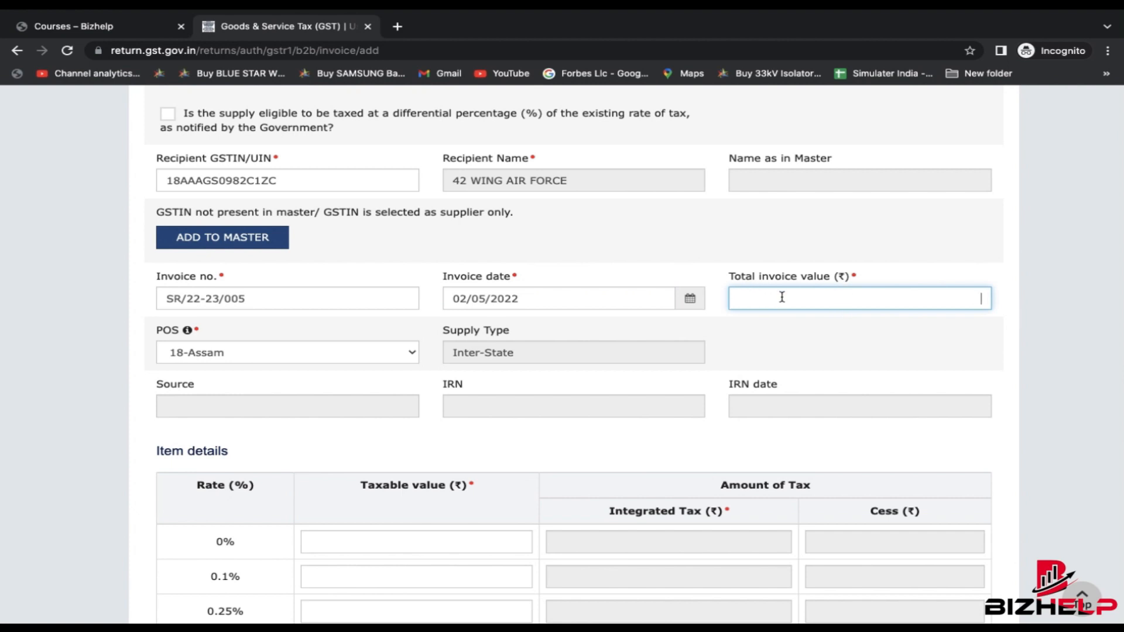
pyautogui.hotkey('ctrl', 'Right')
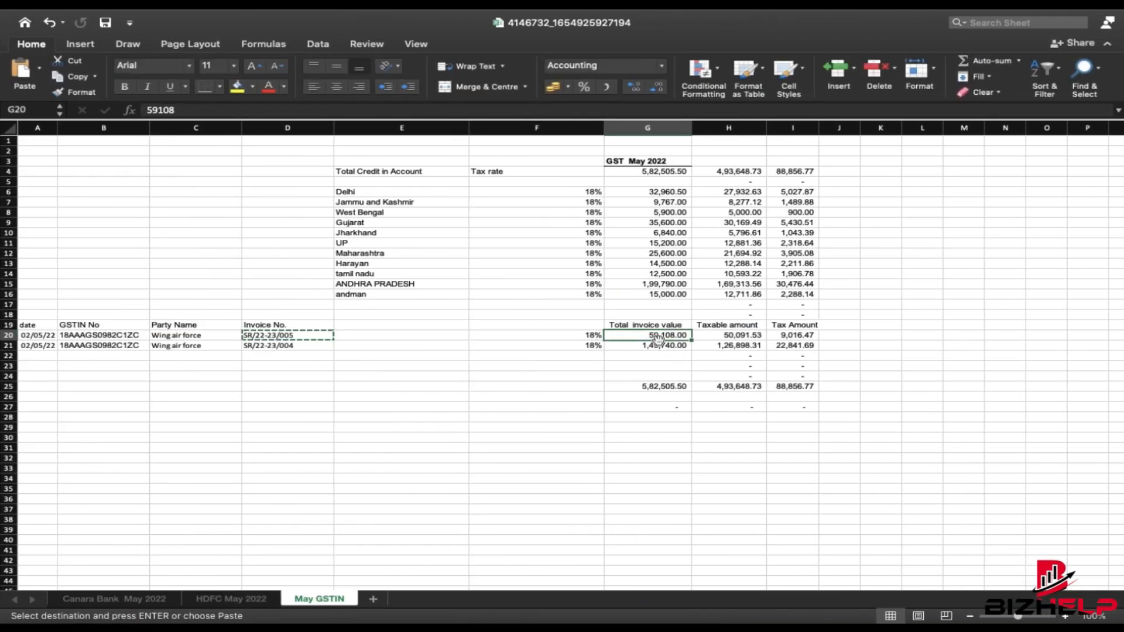
pyautogui.hotkey('ctrl', 'Left')
pyautogui.write('59,108')
pyautogui.click(399, 378)
# - Paste the taxable amount from cell H20 as the 18% taxable value of invoice SR/22-23/005
pyautogui.scroll(-3, 565, 410)
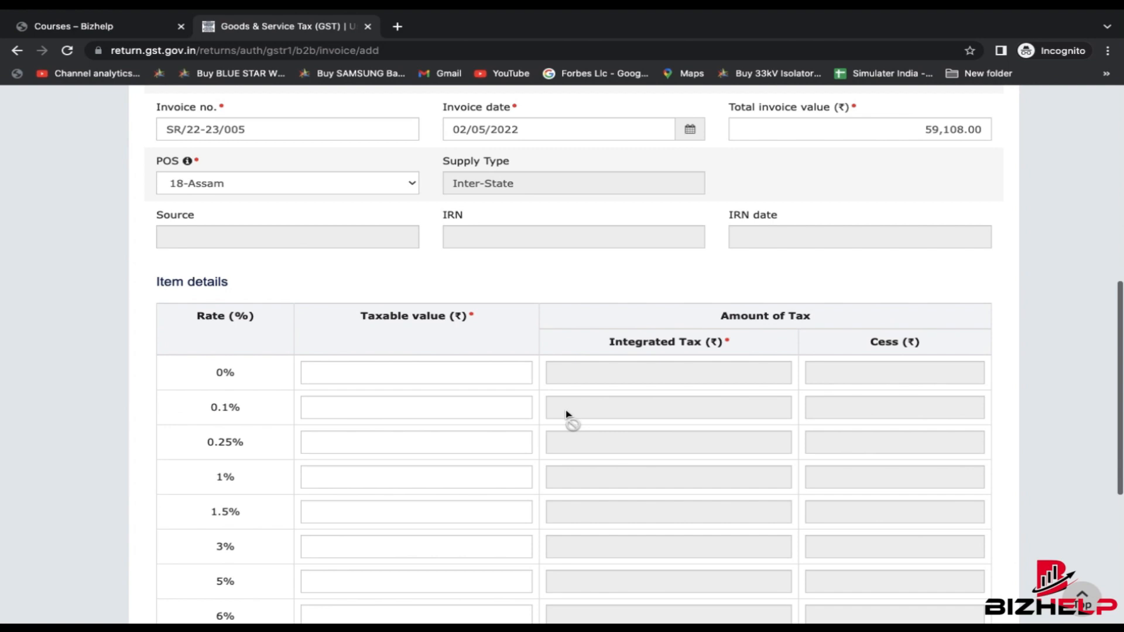
pyautogui.scroll(2, 566, 410)
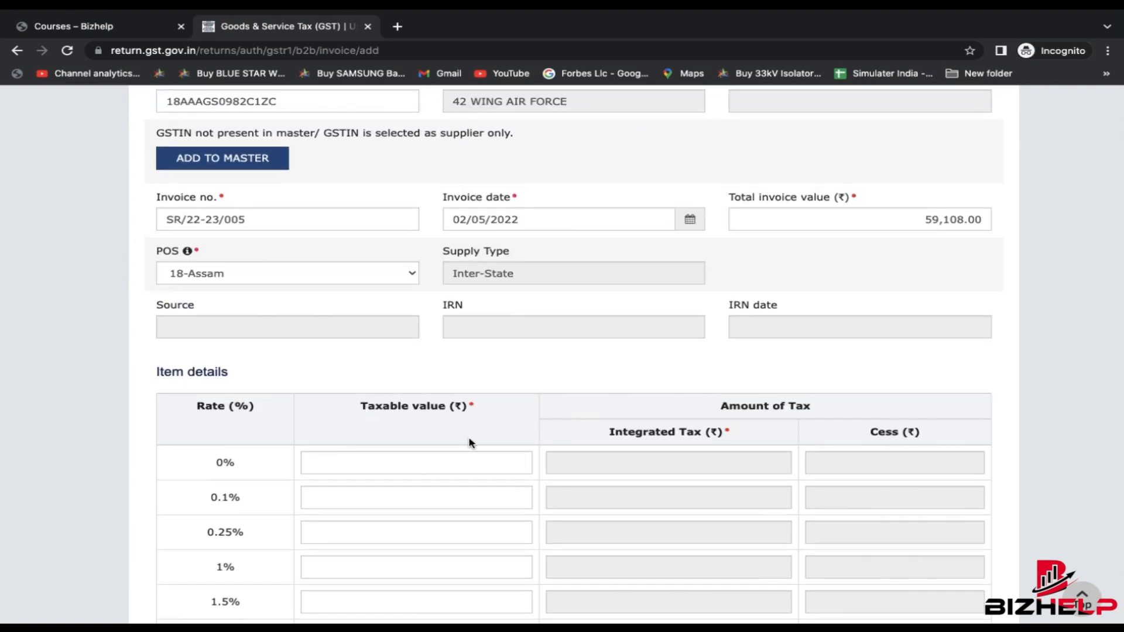
pyautogui.scroll(-1, 469, 443)
pyautogui.scroll(-1, 469, 439)
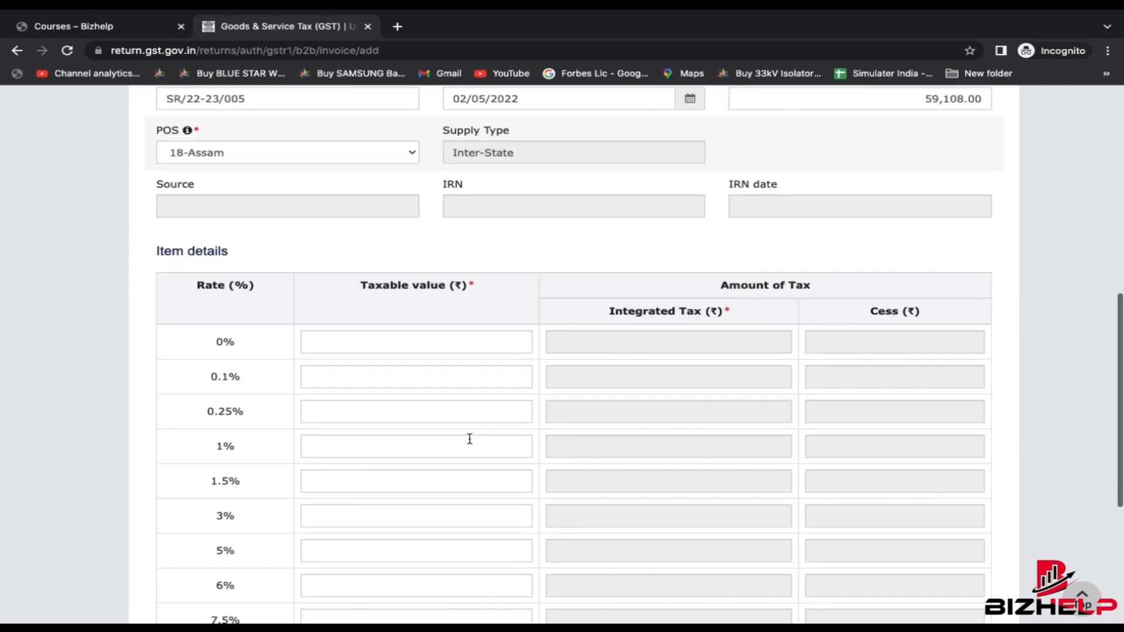
pyautogui.scroll(-3, 470, 439)
pyautogui.press('super+Tab')
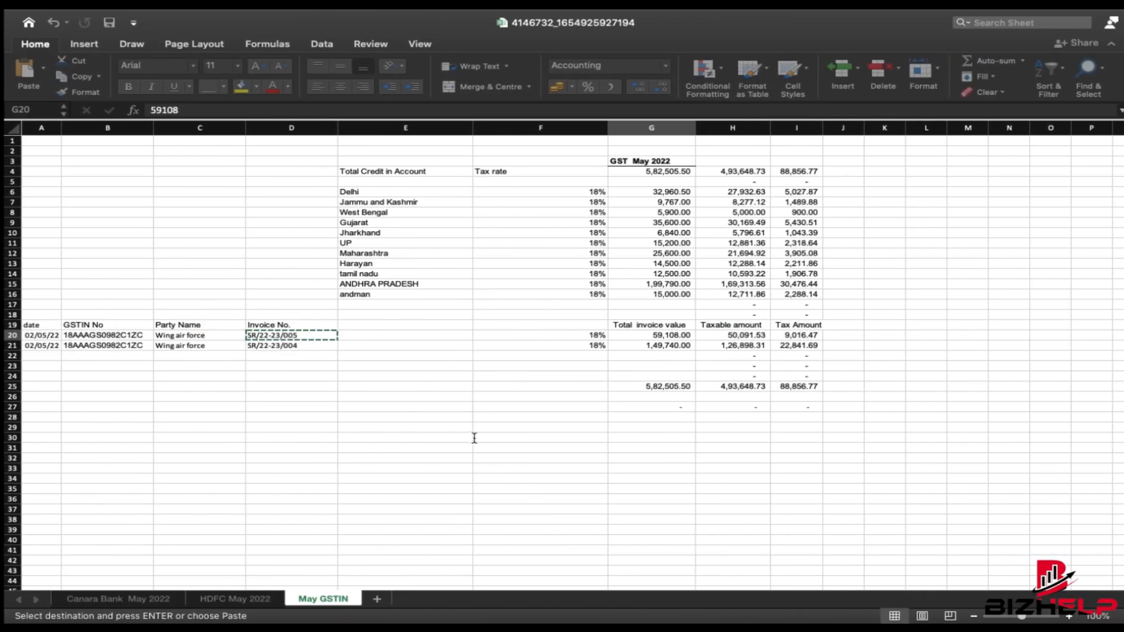
pyautogui.press('super+Tab')
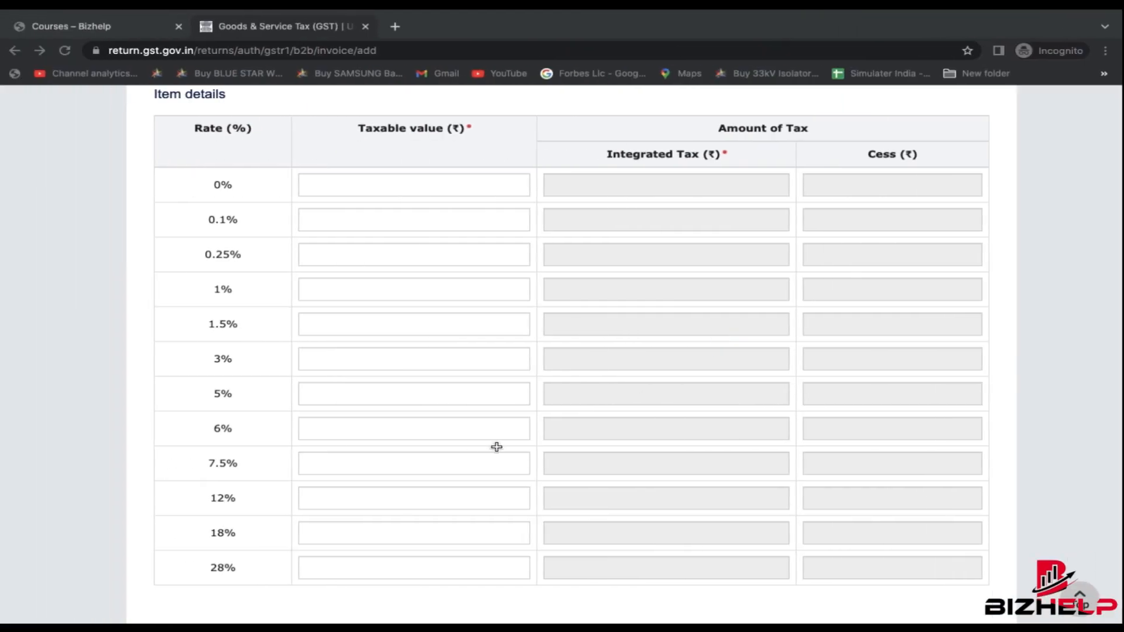
pyautogui.scroll(-3, 462, 480)
pyautogui.click(354, 451)
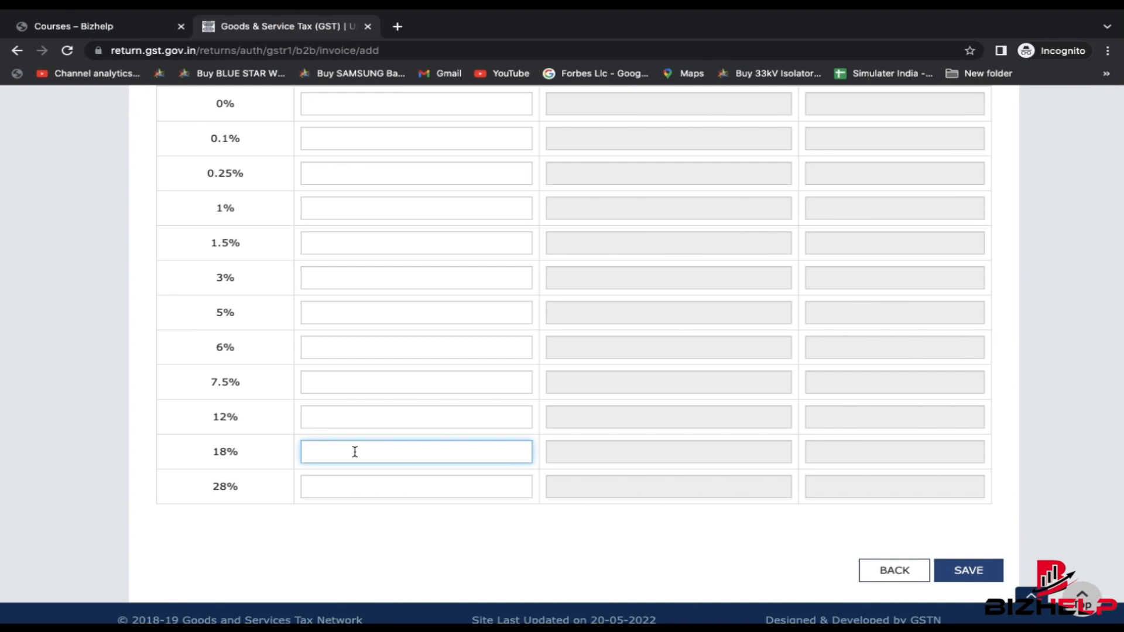
pyautogui.scroll(1, 388, 440)
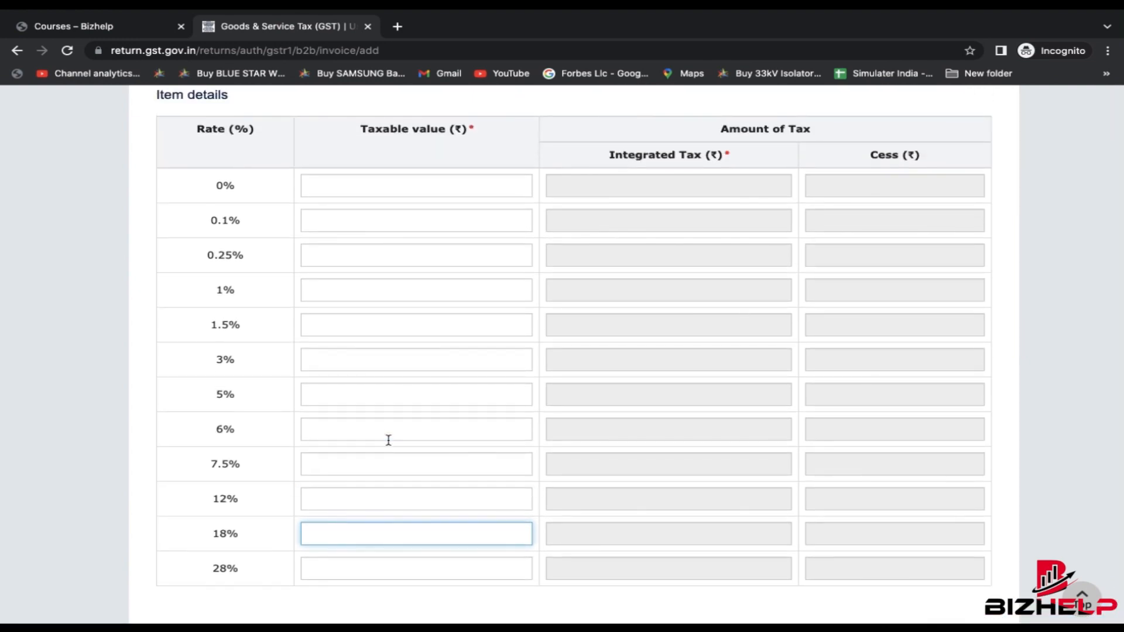
pyautogui.press('super+Tab')
pyautogui.press('Right')
pyautogui.press('Right')
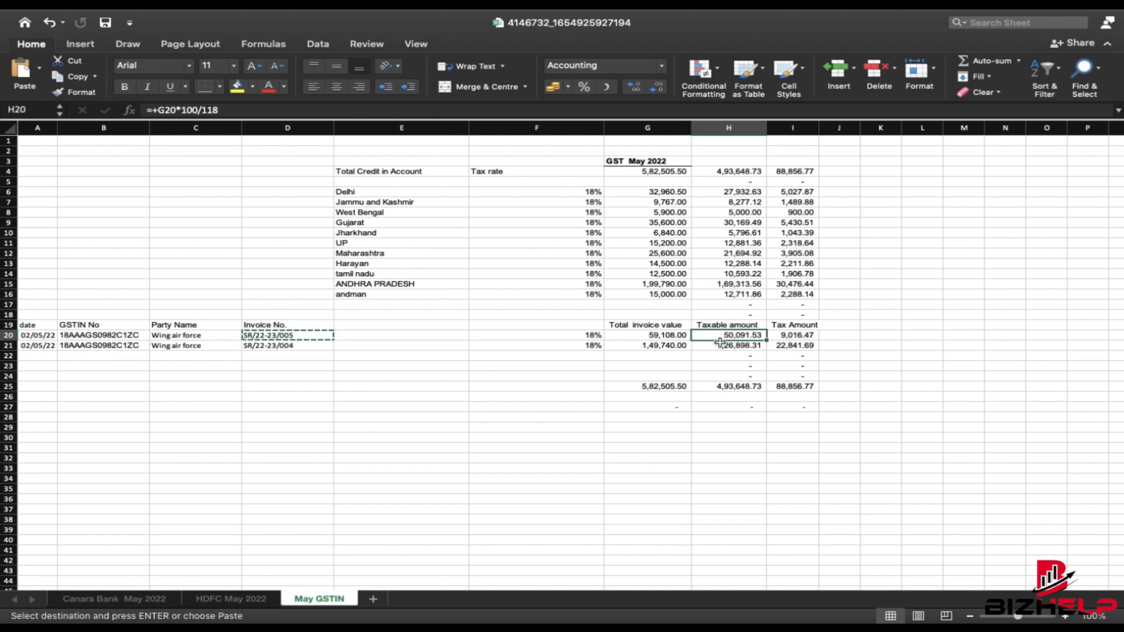
pyautogui.press('super+c')
pyautogui.press('super+Tab')
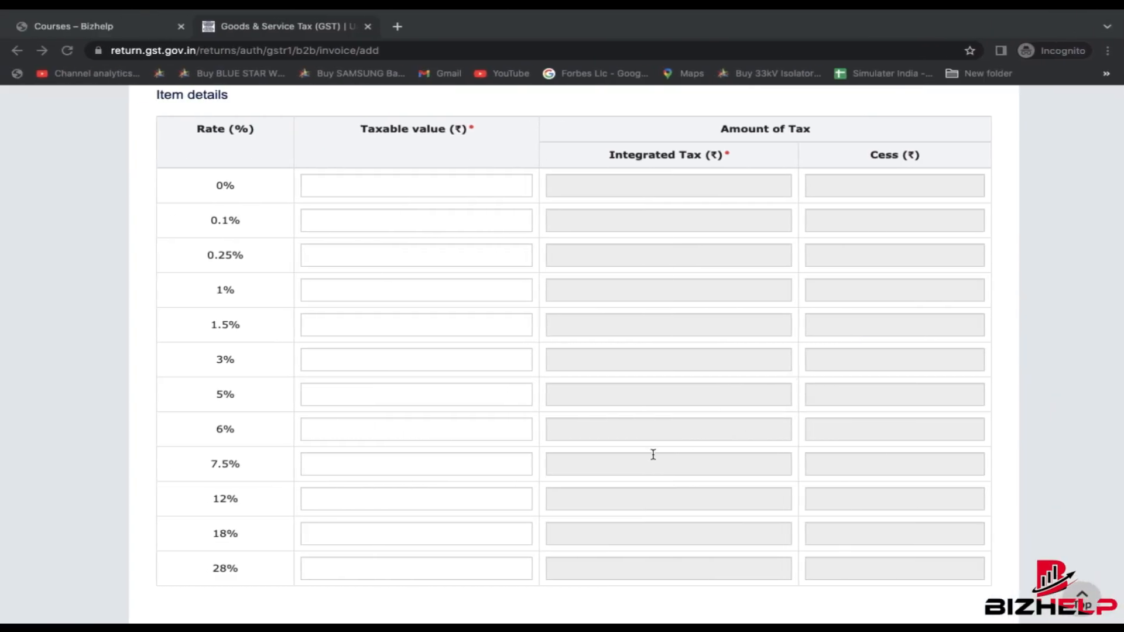
pyautogui.press('super+v')
pyautogui.scroll(-3, 729, 529)
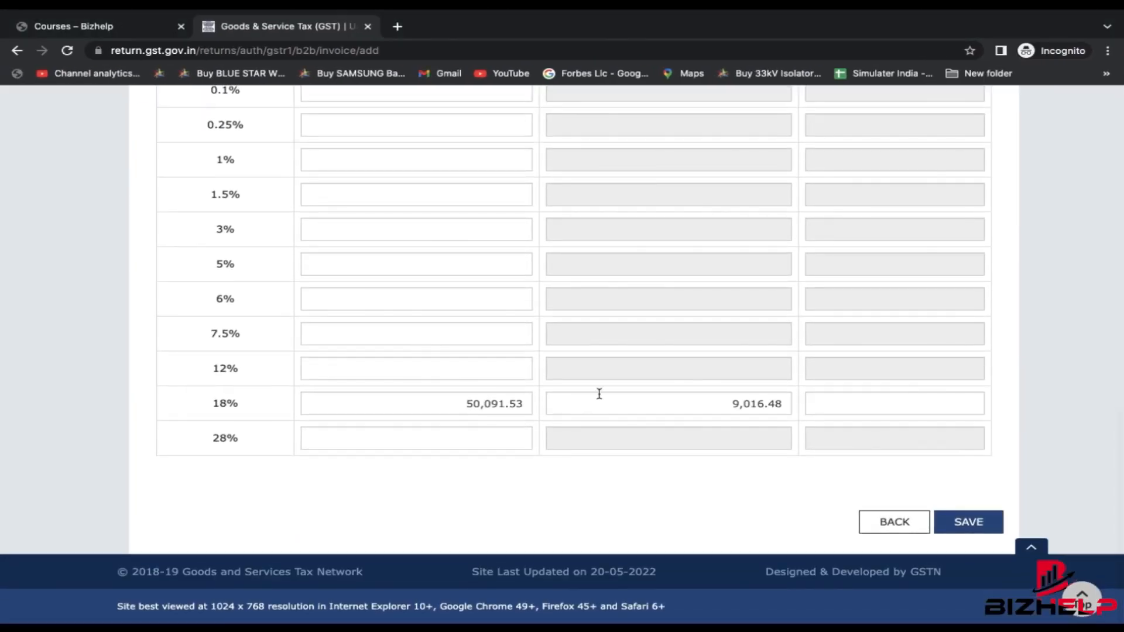
# - Correct the integrated tax to 9,016.47 to match cell I20 and save the invoice
pyautogui.click(659, 402)
pyautogui.moveTo(719, 404); pyautogui.dragTo(785, 405)
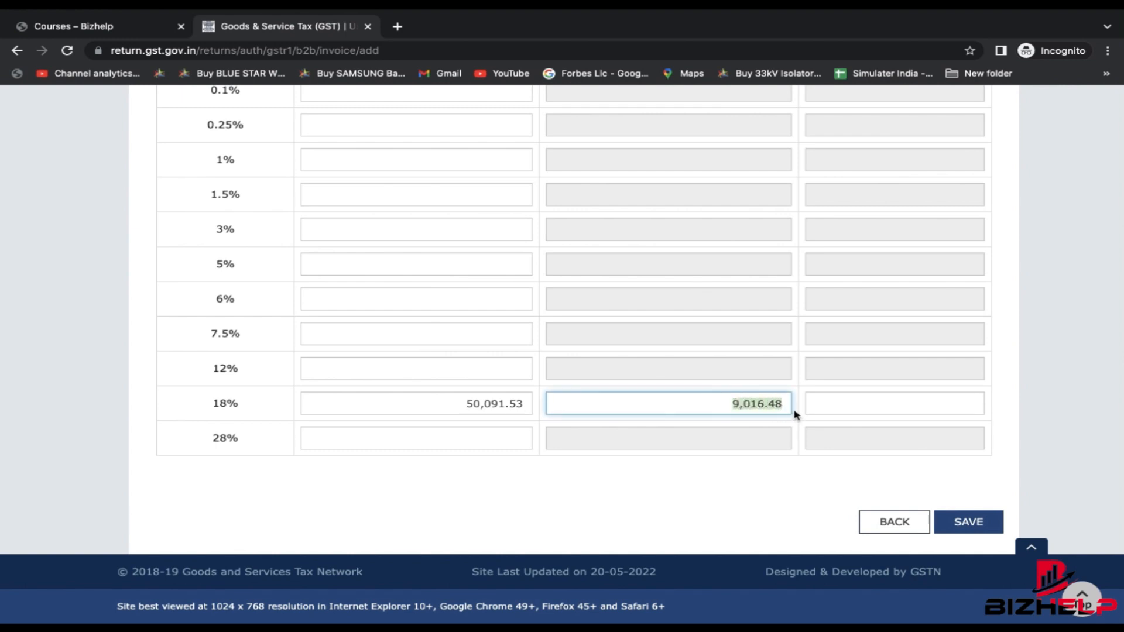
pyautogui.press('super+Tab')
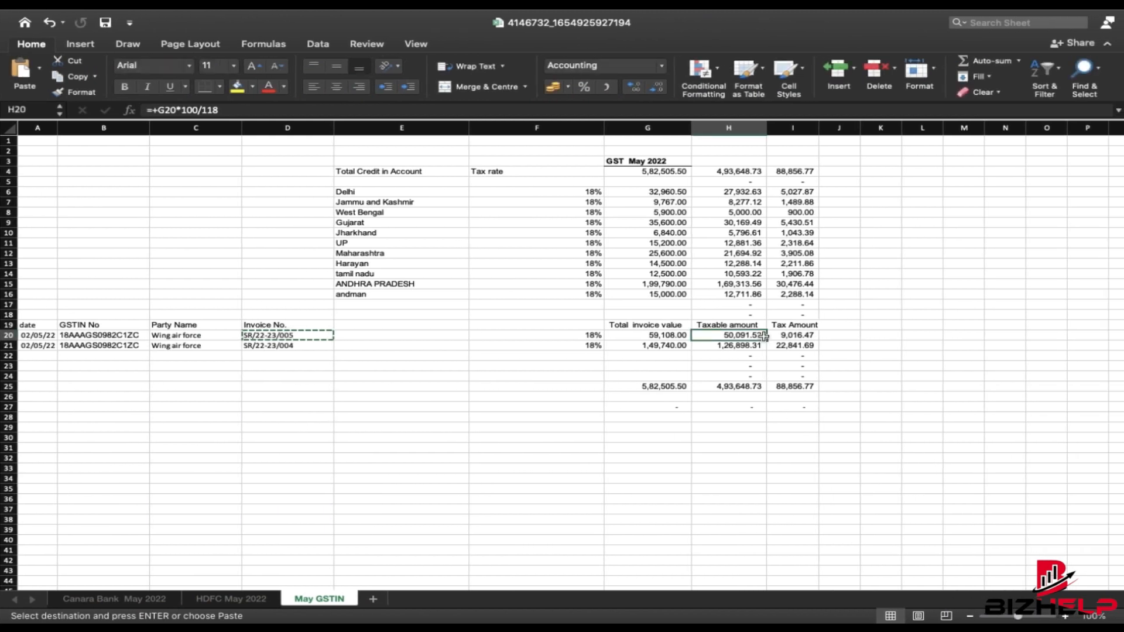
pyautogui.click(813, 332)
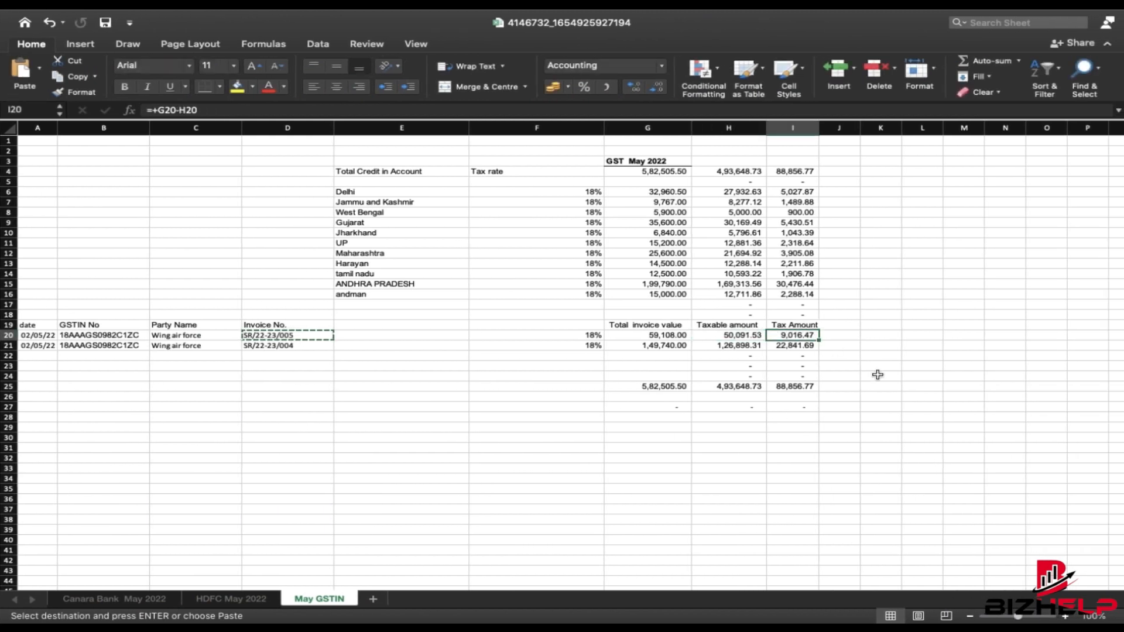
pyautogui.press('super+Tab')
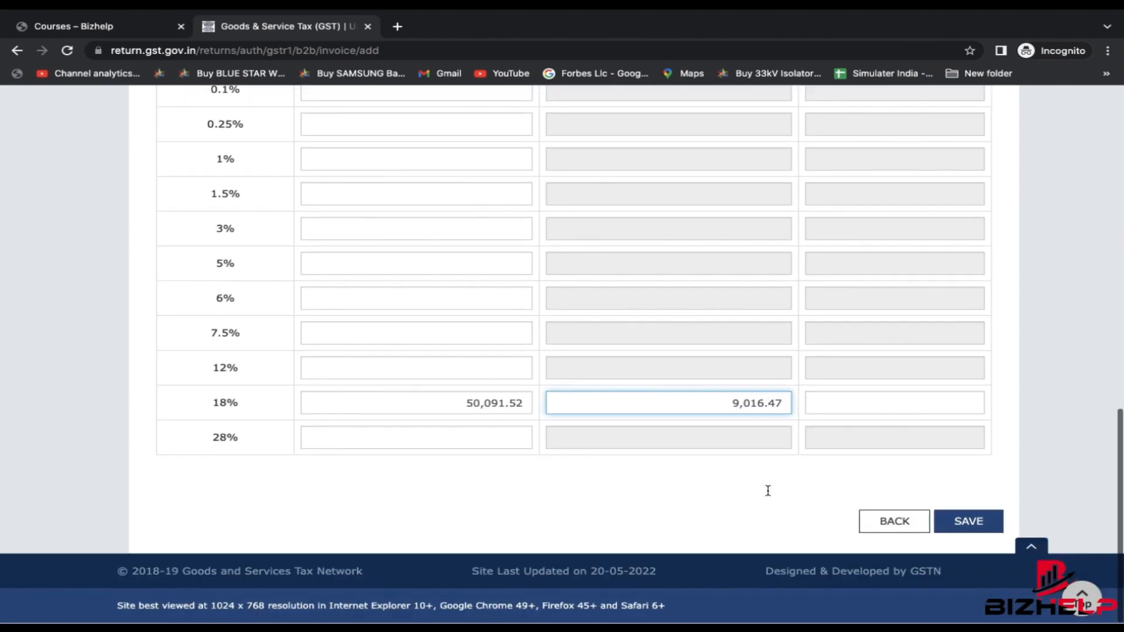
pyautogui.click(982, 515)
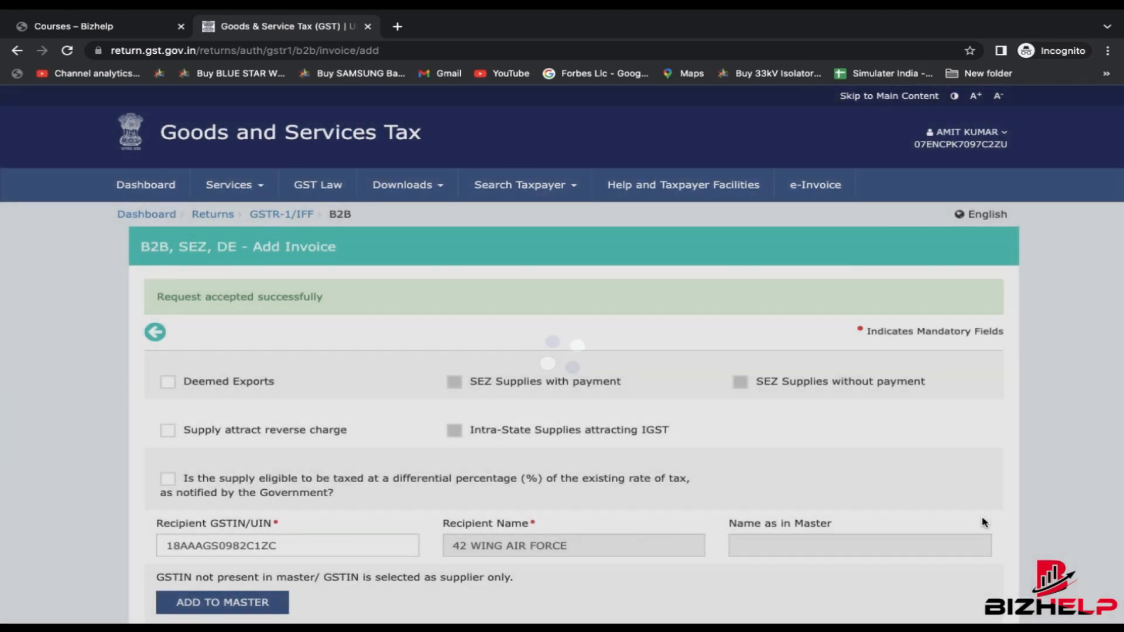
pyautogui.scroll(-10, 981, 515)
pyautogui.scroll(-5, 983, 522)
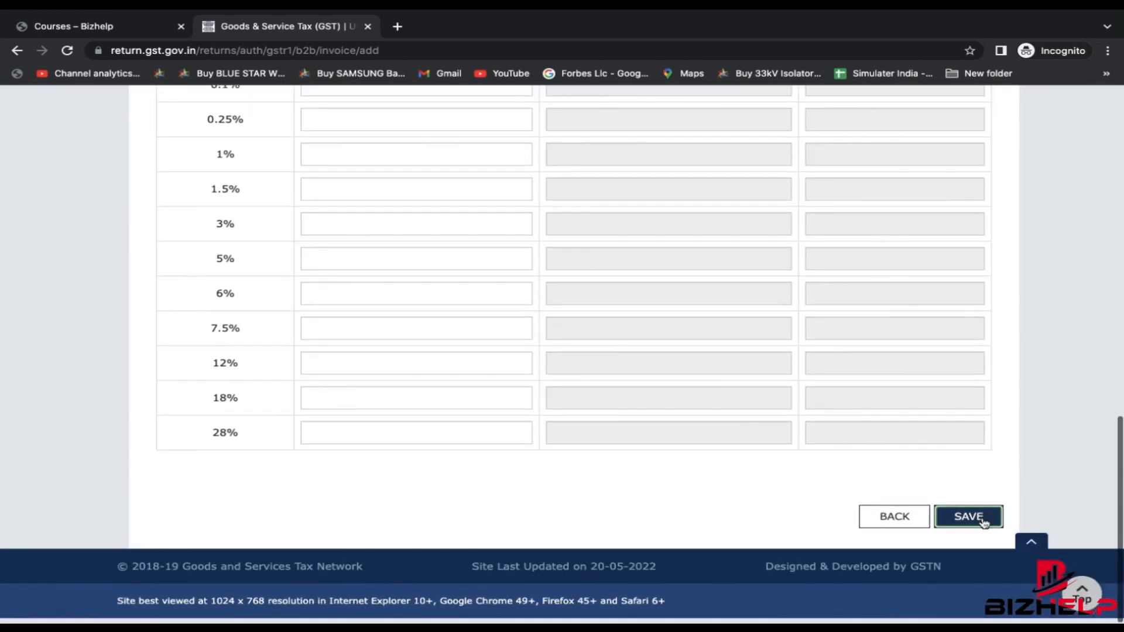
pyautogui.click(982, 518)
pyautogui.scroll(-1, 625, 463)
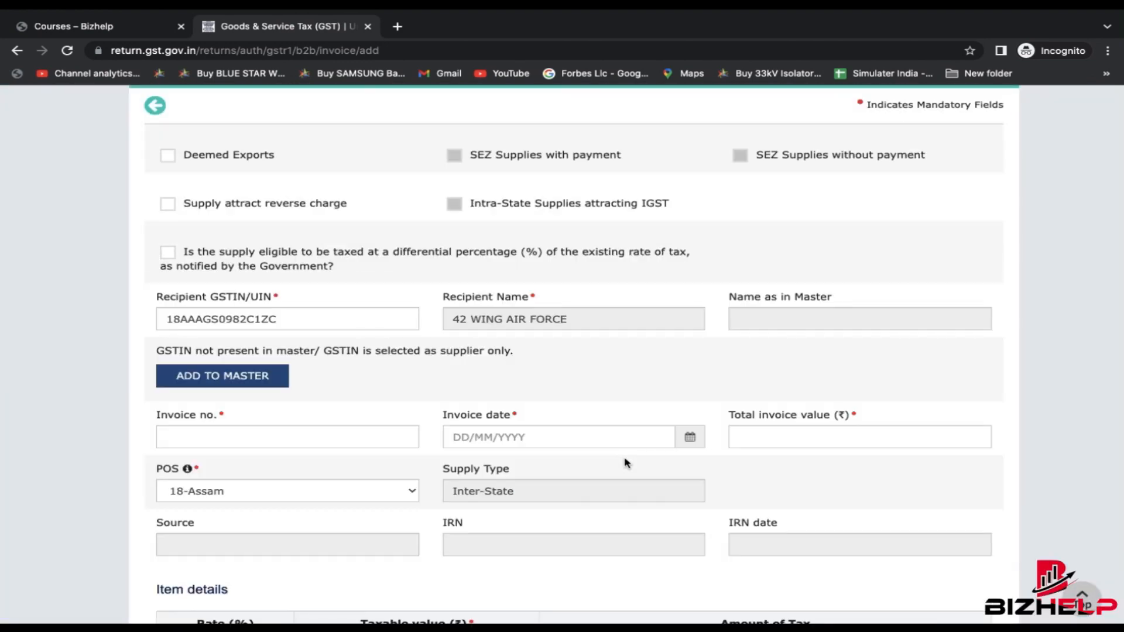
# - Check the recipient GSTIN against cell B21 and leave the filled-in GSTIN unchanged
pyautogui.scroll(4, 621, 415)
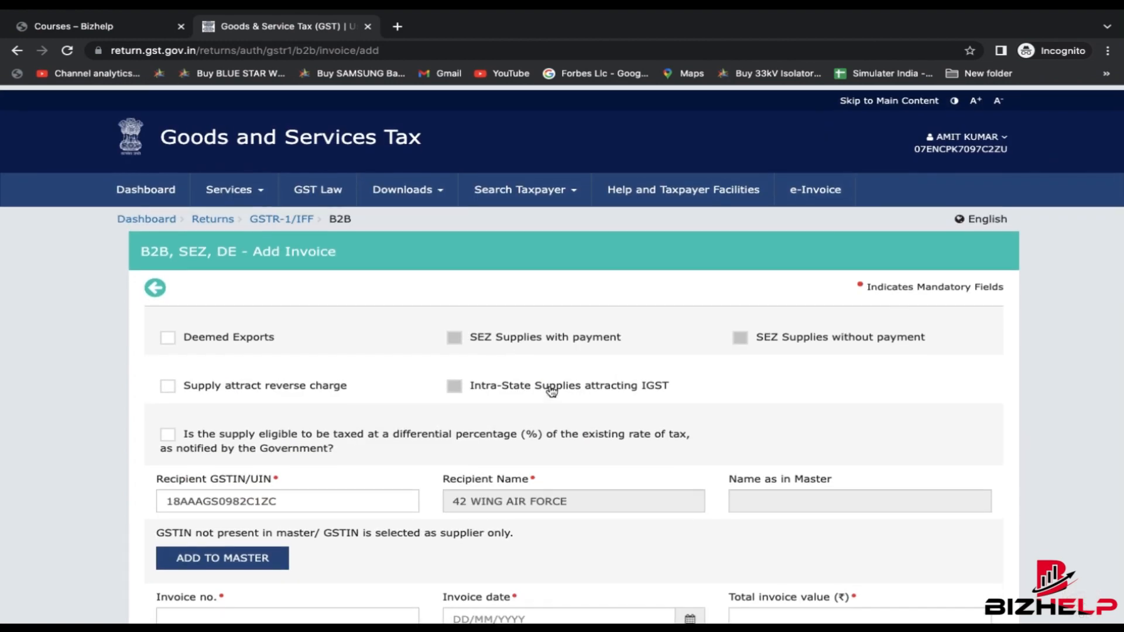
pyautogui.scroll(-1, 377, 524)
pyautogui.scroll(-1, 377, 524)
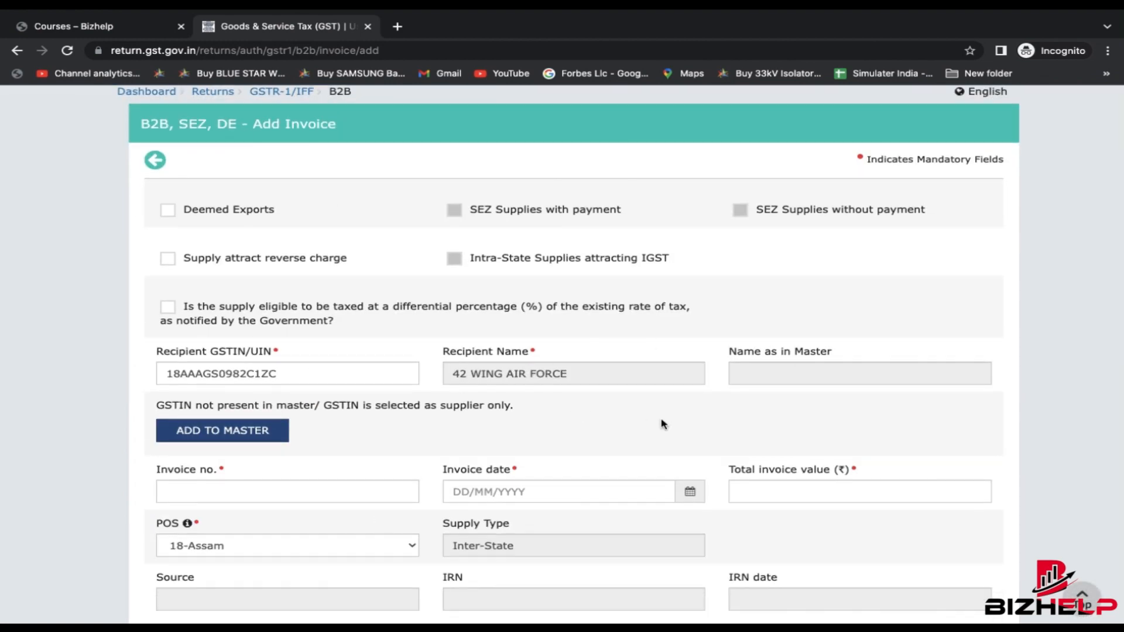
pyautogui.scroll(3, 663, 424)
pyautogui.scroll(-4, 663, 424)
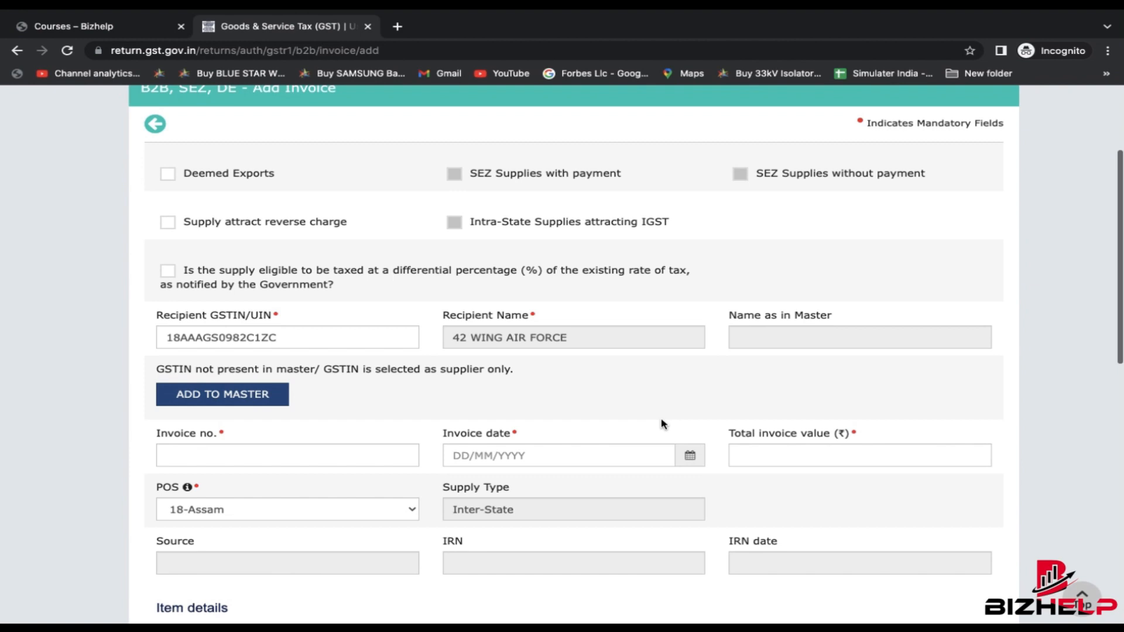
pyautogui.scroll(-1, 664, 423)
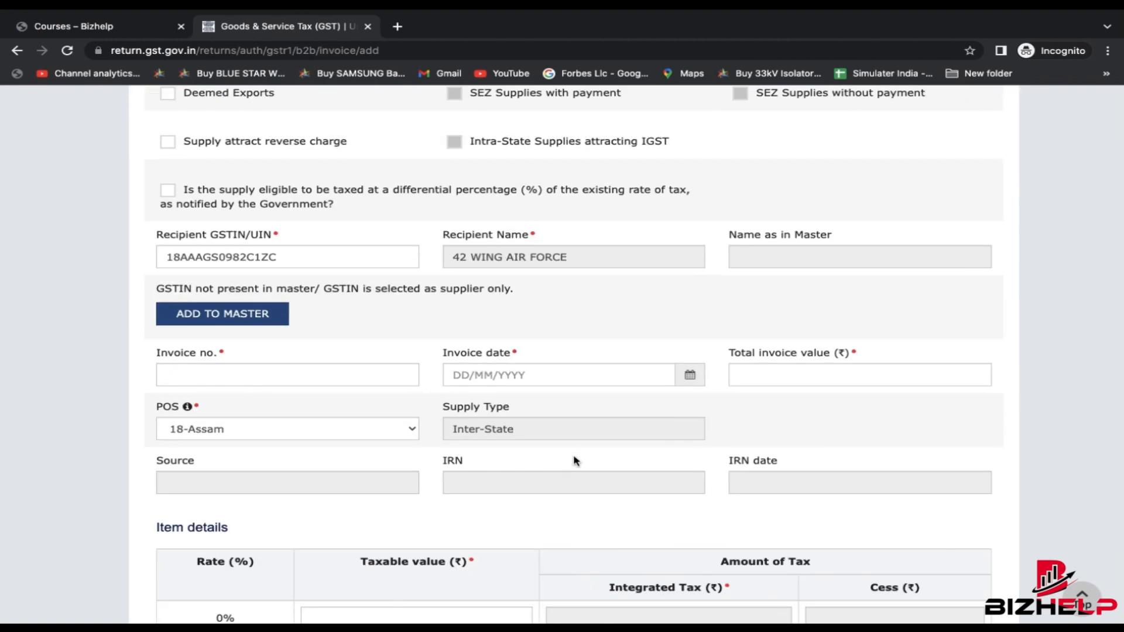
pyautogui.hotkey('ctrl', 'Right')
pyautogui.press('Down')
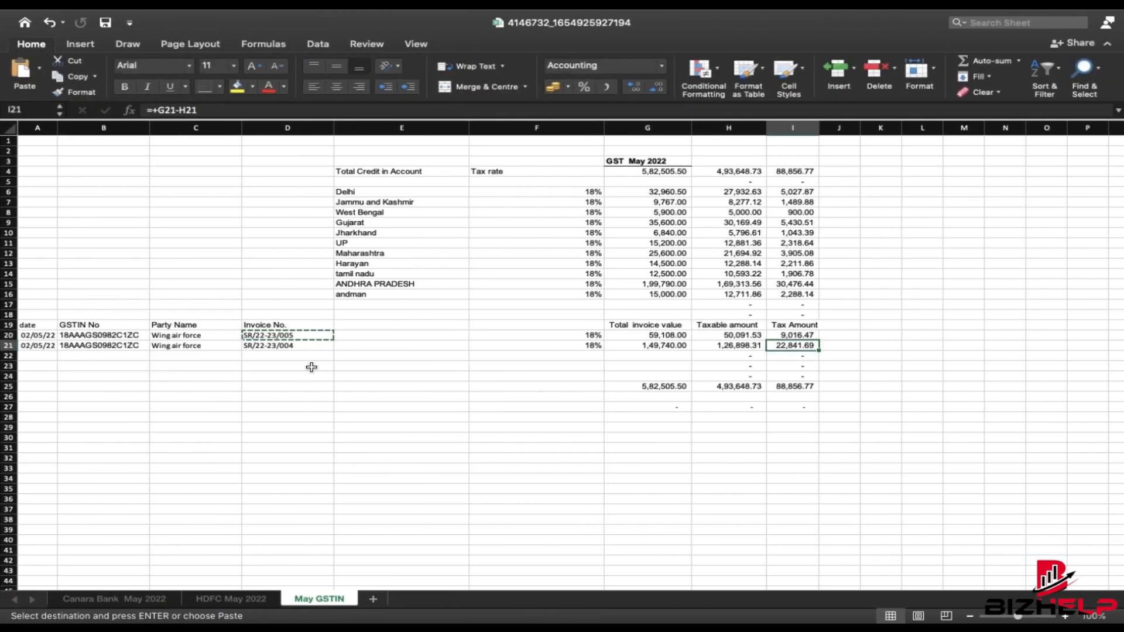
pyautogui.press('Left')
pyautogui.click(86, 346)
pyautogui.press('super+c')
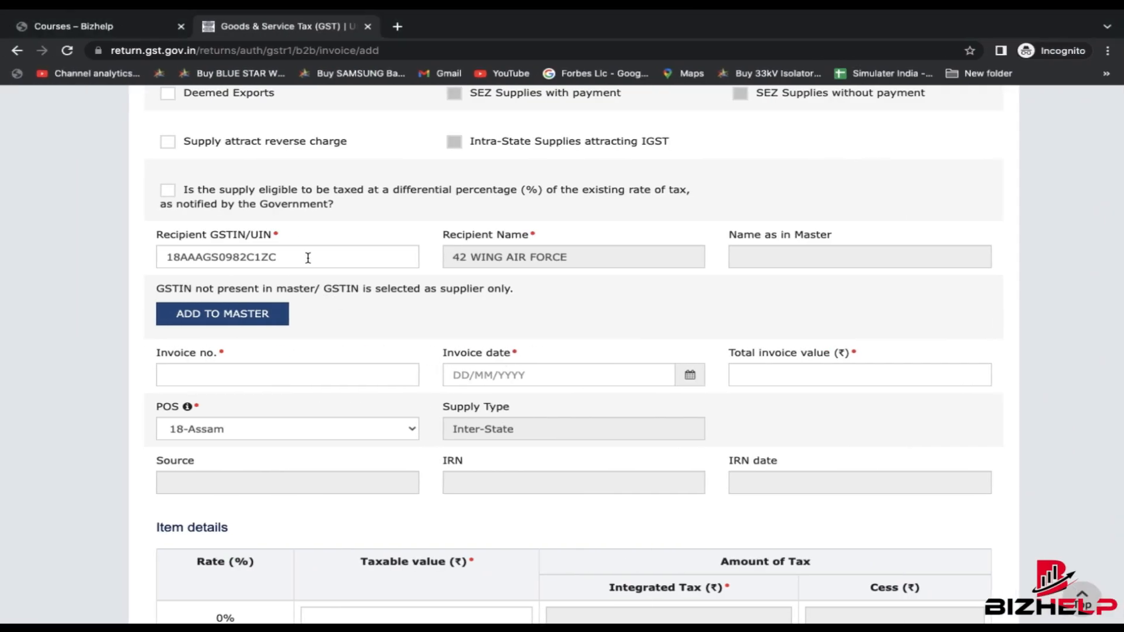
pyautogui.doubleClick(308, 257)
pyautogui.click(308, 257)
pyautogui.click(653, 312)
pyautogui.scroll(-2, 673, 279)
# - Enter invoice number SR/22-23/004 from cell D21 and invoice date 02/05/2022
pyautogui.click(370, 289)
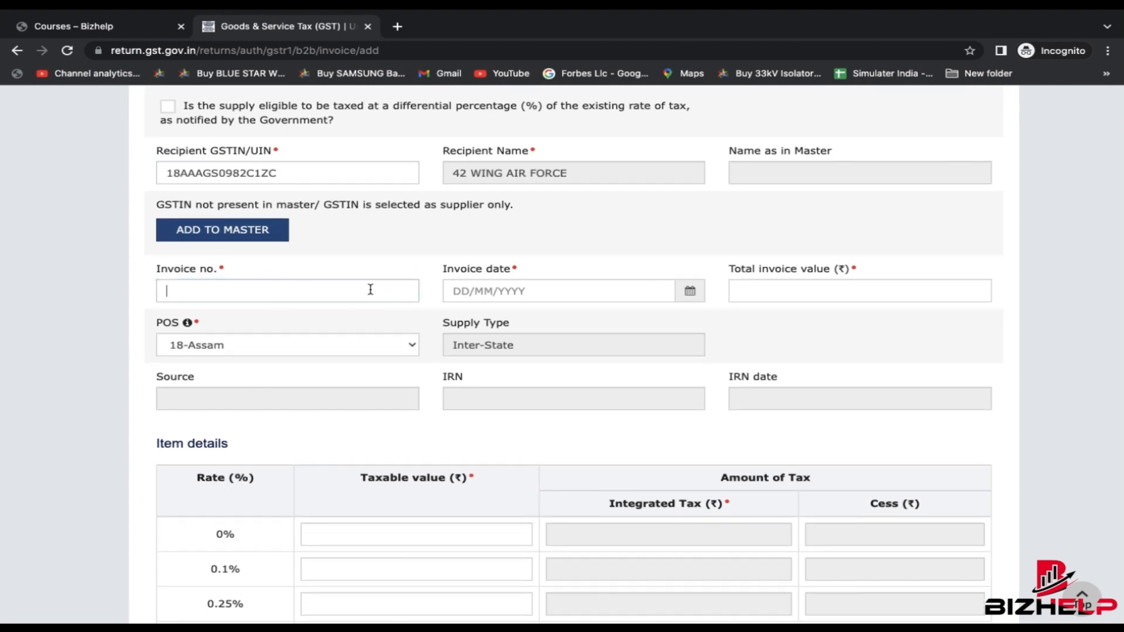
pyautogui.hotkey('ctrl', 'Right')
pyautogui.press('Right')
pyautogui.press('Right')
pyautogui.press('Right')
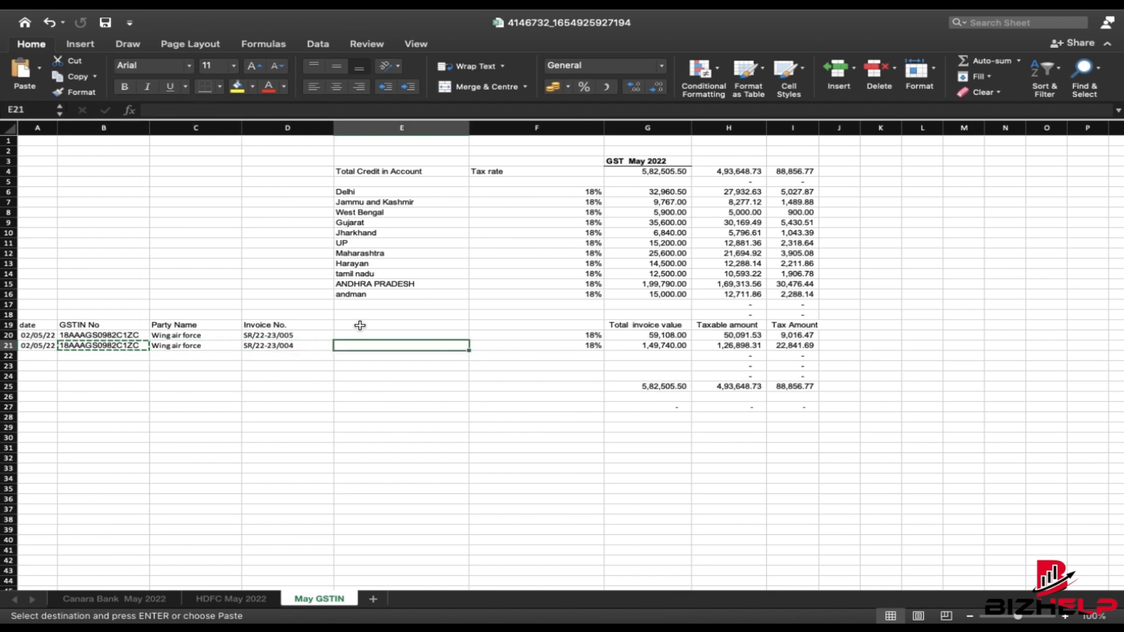
pyautogui.press('Left')
pyautogui.hotkey('ctrl', 'c')
pyautogui.hotkey('ctrl', 'Left')
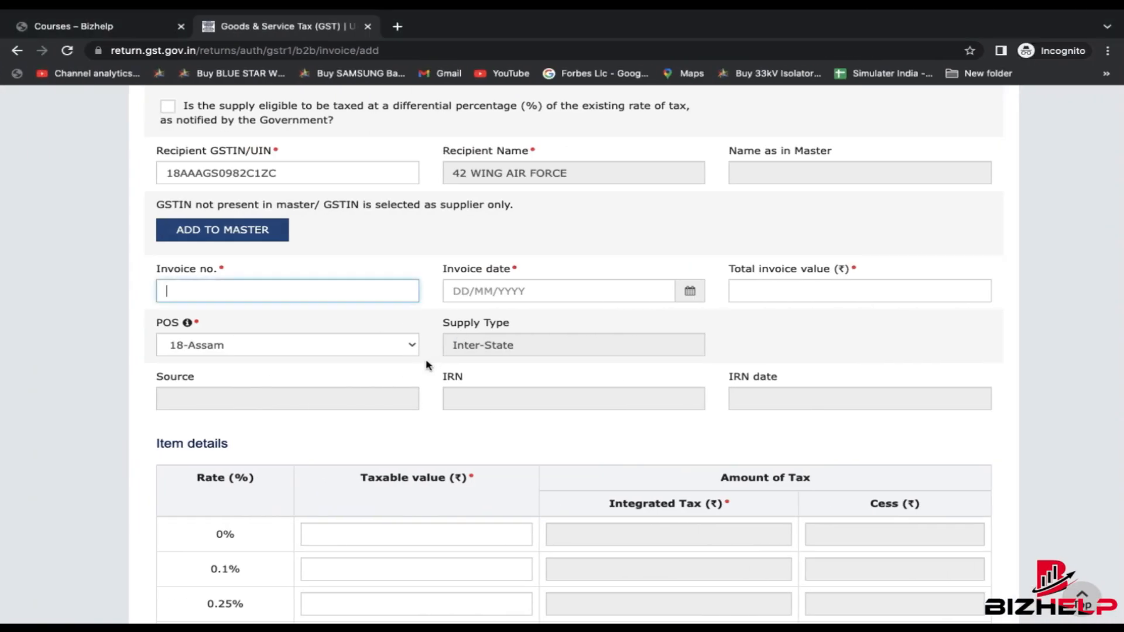
pyautogui.hotkey('ctrl', 'v')
pyautogui.press('Tab')
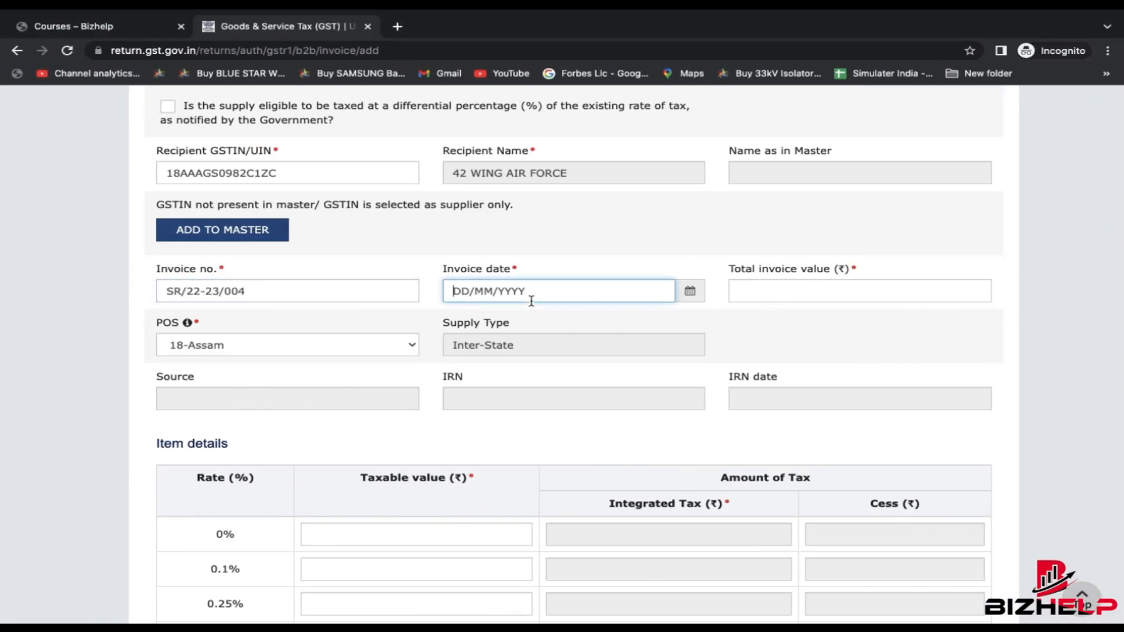
pyautogui.write('02')
pyautogui.write('052022')
pyautogui.press('Tab')
# - Look up the total invoice value 1,49,740.00 in cell G21 for the form
pyautogui.press('super+Tab')
pyautogui.press('Right')
pyautogui.press('Right')
pyautogui.press('Right')
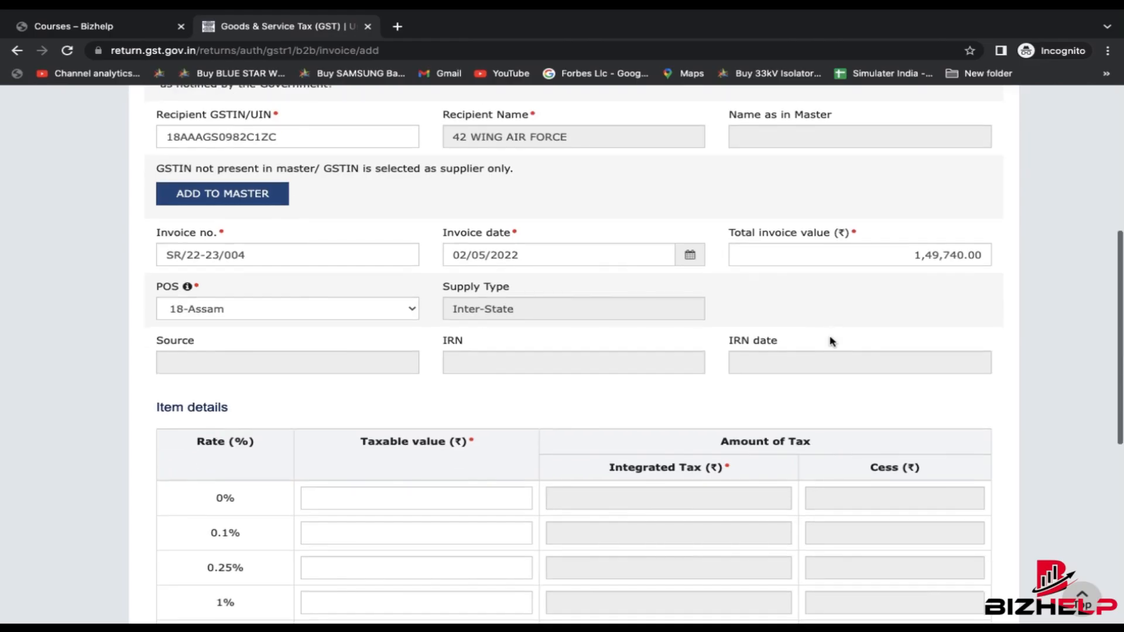
pyautogui.scroll(-1, 854, 251)
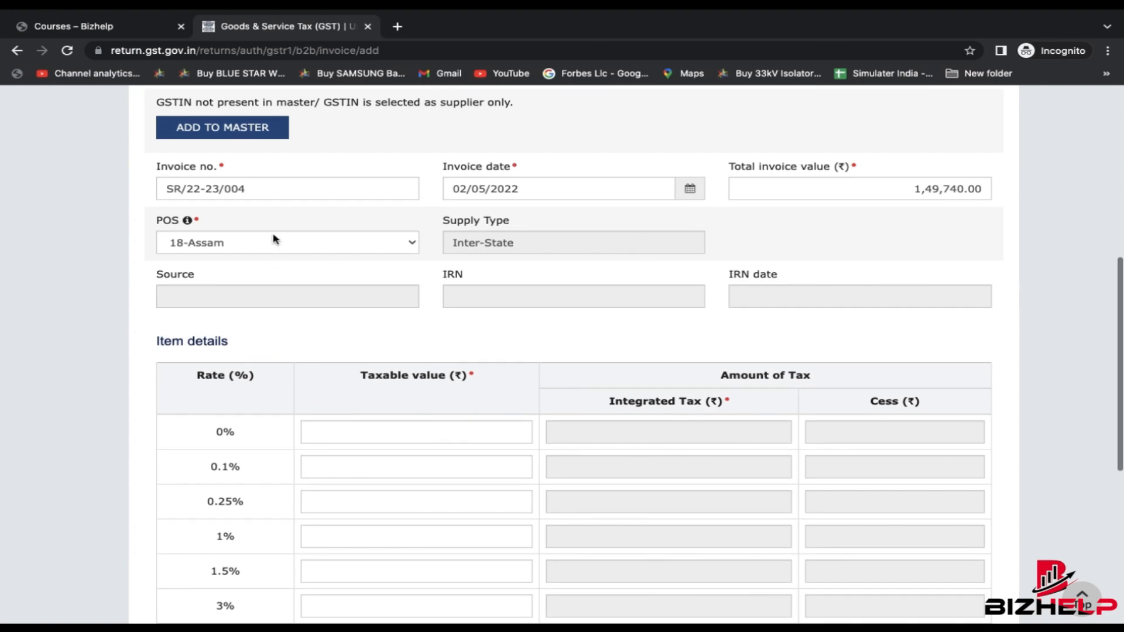
pyautogui.scroll(2, 277, 236)
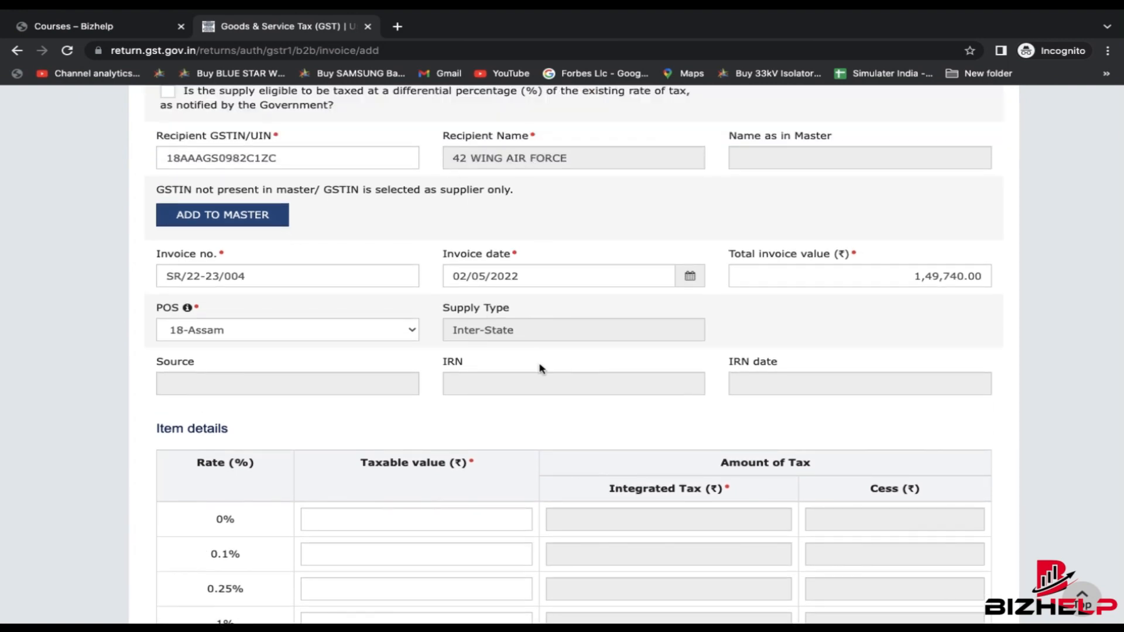
pyautogui.scroll(-1, 528, 344)
pyautogui.scroll(1, 529, 344)
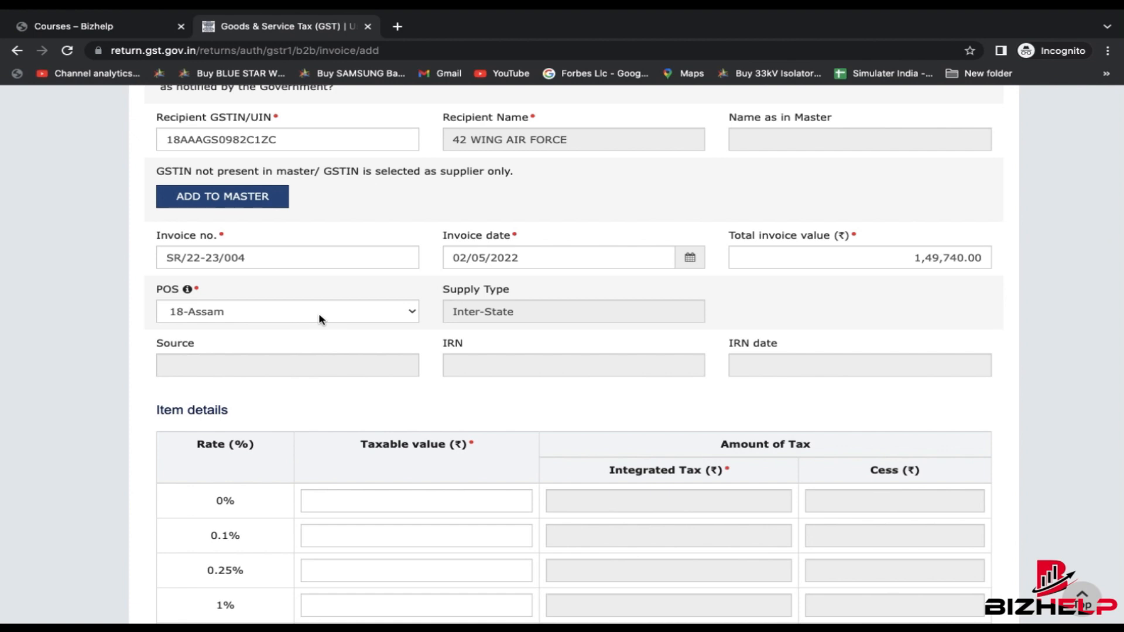
pyautogui.scroll(-1, 321, 319)
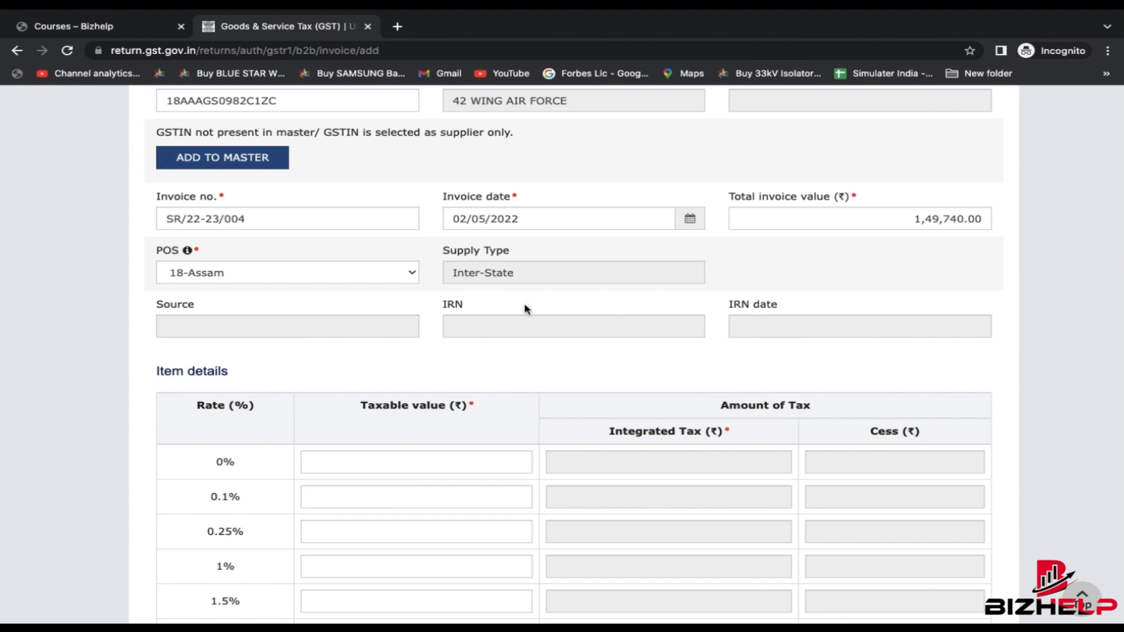
# - Enter the 18% taxable value 1,26,898.31 from H21 and verify integrated tax 22,841.70
pyautogui.scroll(-5, 525, 312)
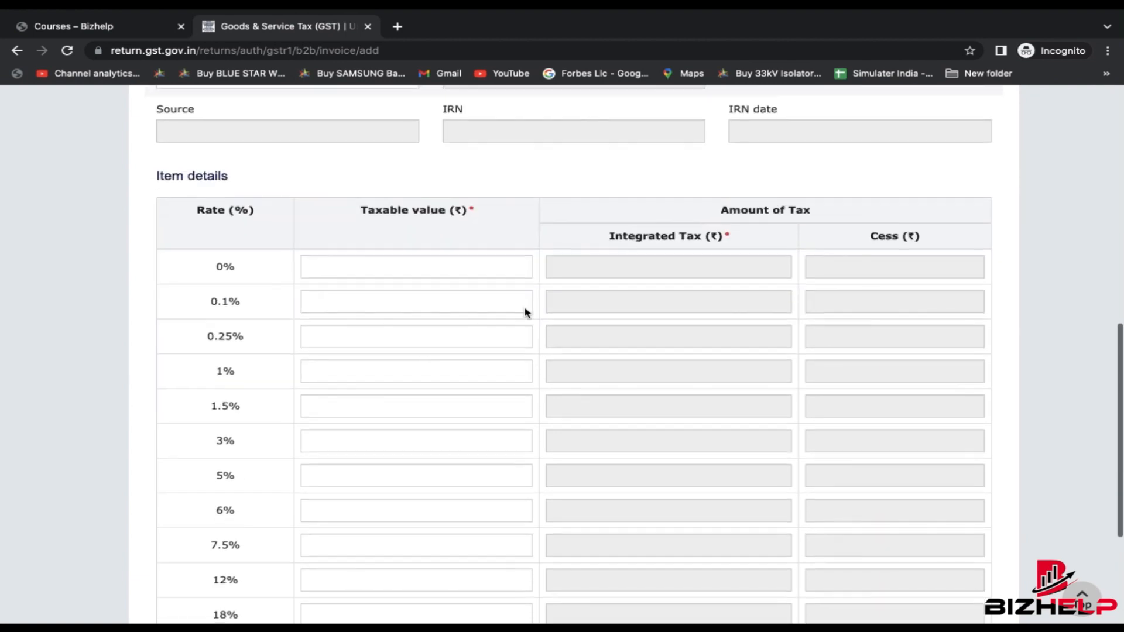
pyautogui.scroll(1, 429, 311)
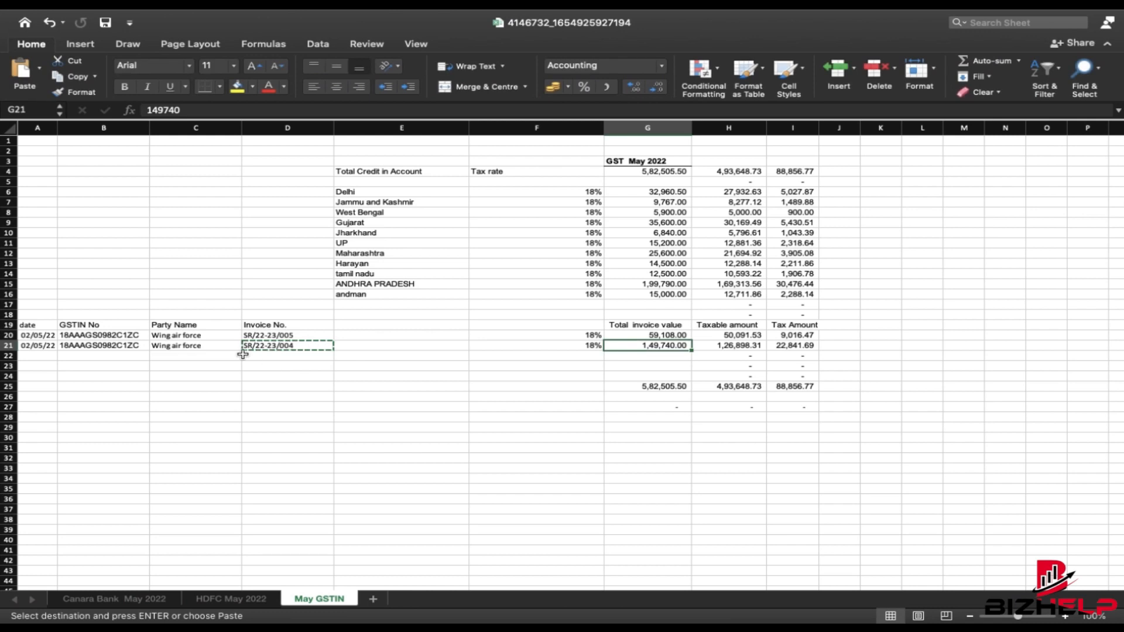
pyautogui.press('Left')
pyautogui.press('Left')
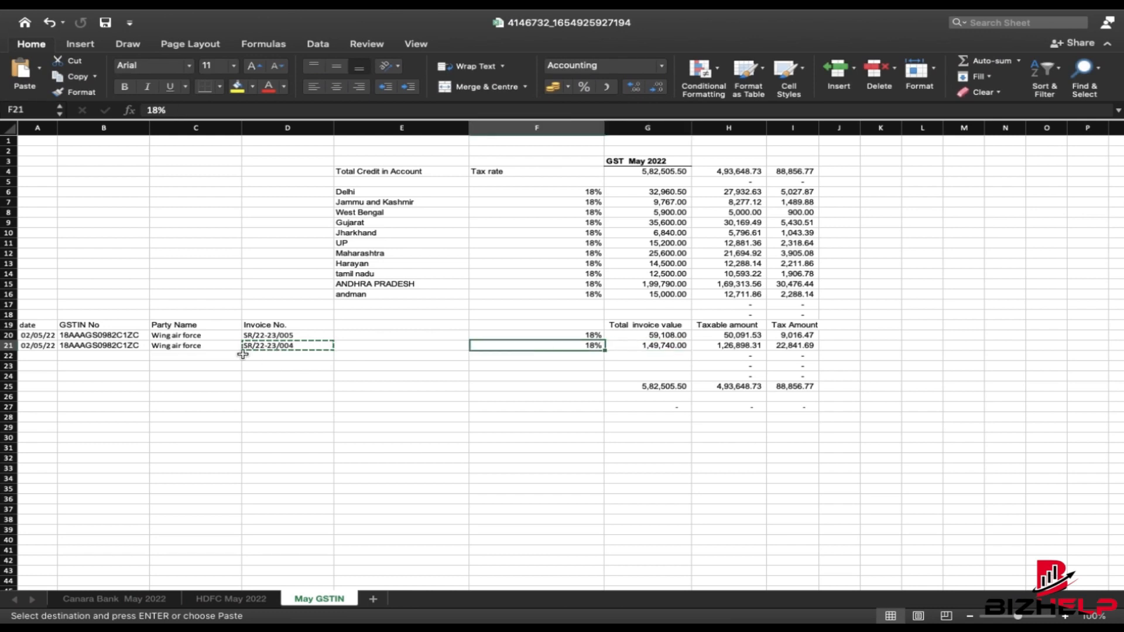
pyautogui.press('Right')
pyautogui.press('Right')
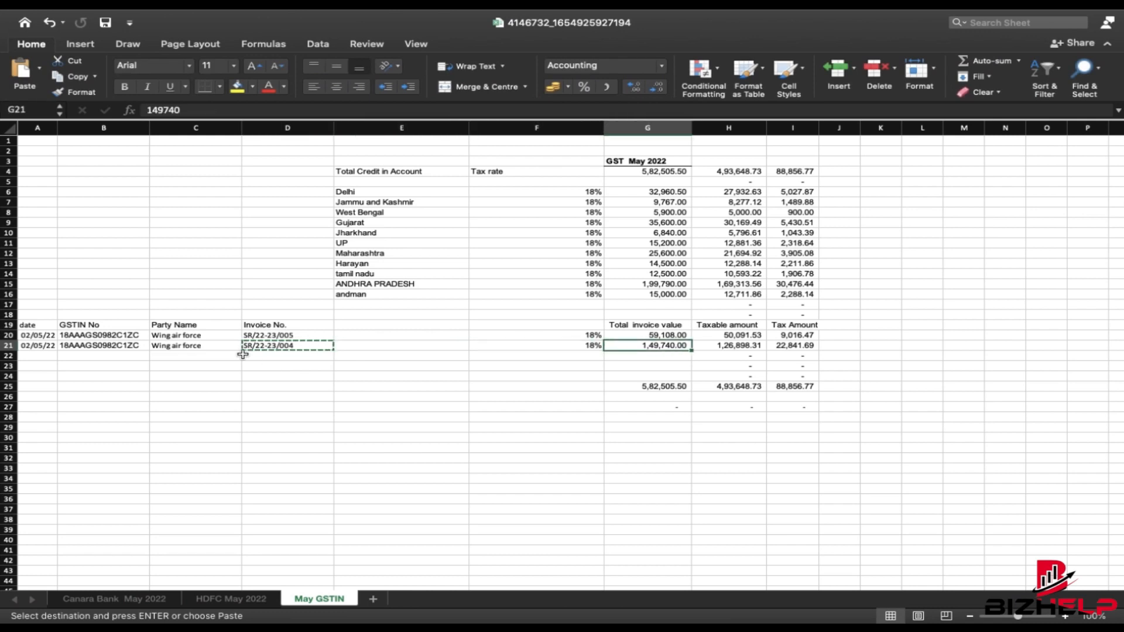
pyautogui.press('Right')
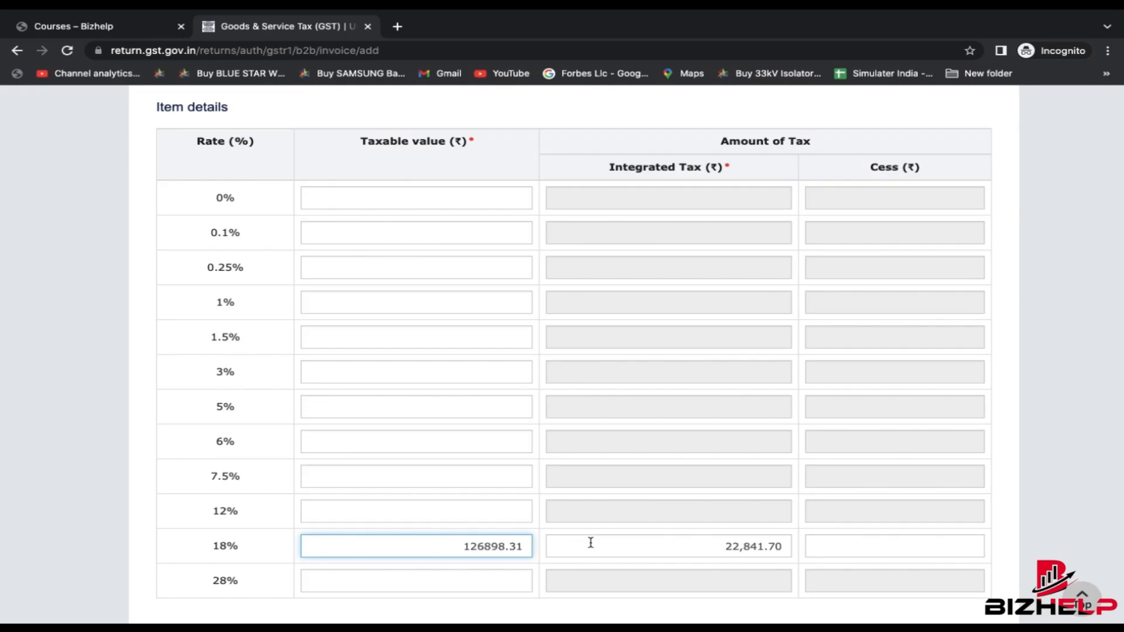
pyautogui.click(590, 543)
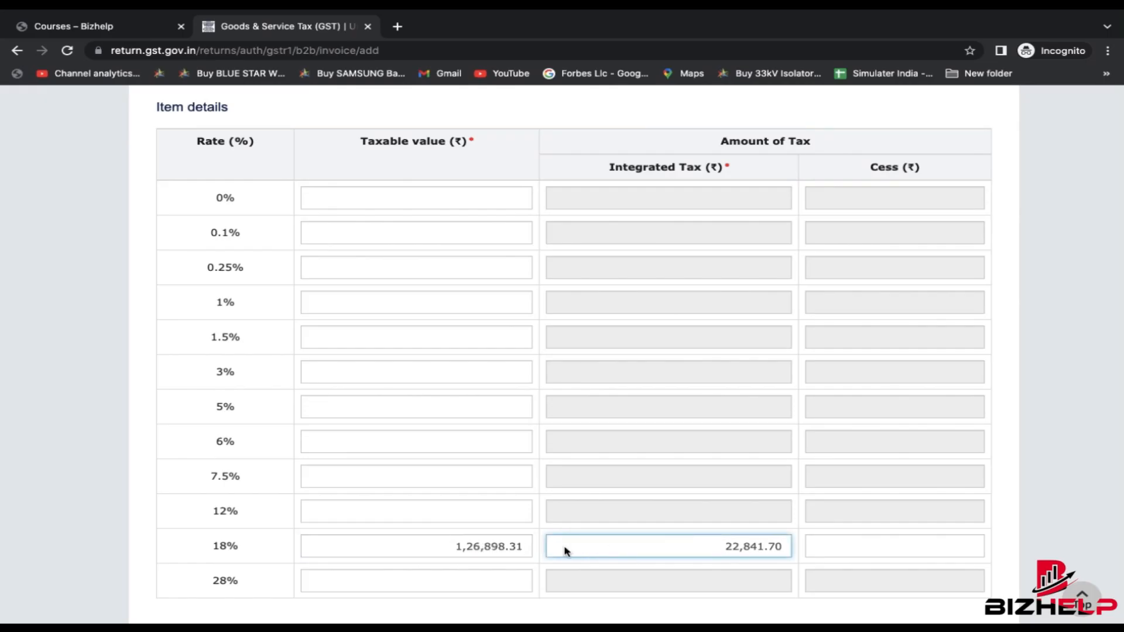
pyautogui.moveTo(717, 547); pyautogui.dragTo(790, 547)
pyautogui.scroll(-3, 828, 468)
# - Save invoice SR/22-23/004 and return to the B2B summary for 42 WING AIR FORCE
pyautogui.click(983, 526)
pyautogui.scroll(-1, 592, 482)
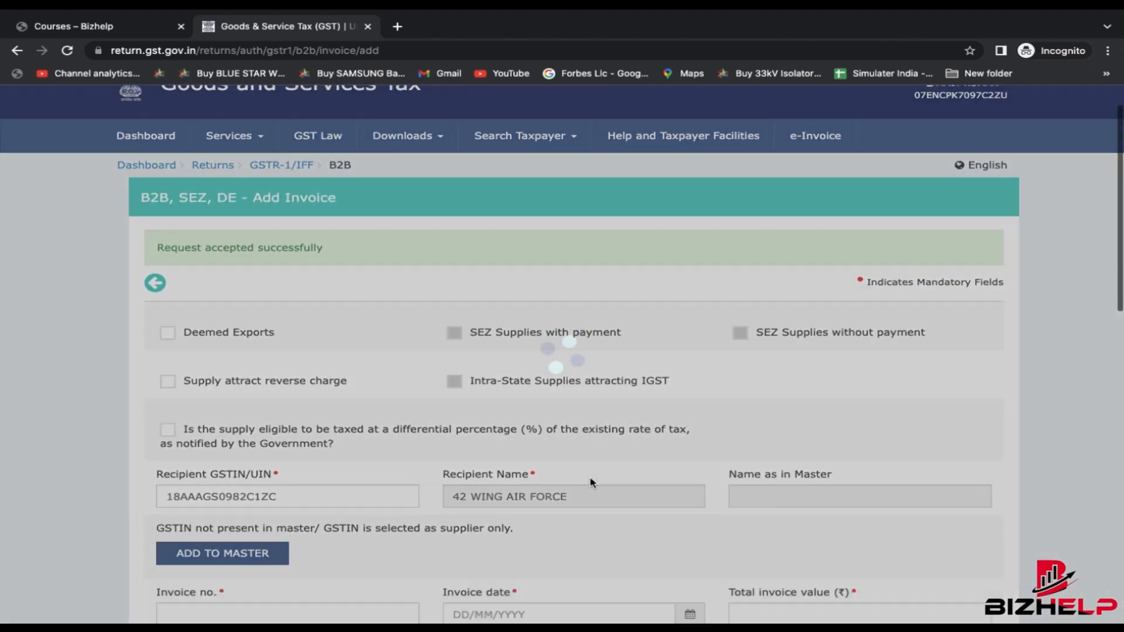
pyautogui.scroll(-10, 454, 271)
pyautogui.scroll(-2, 467, 270)
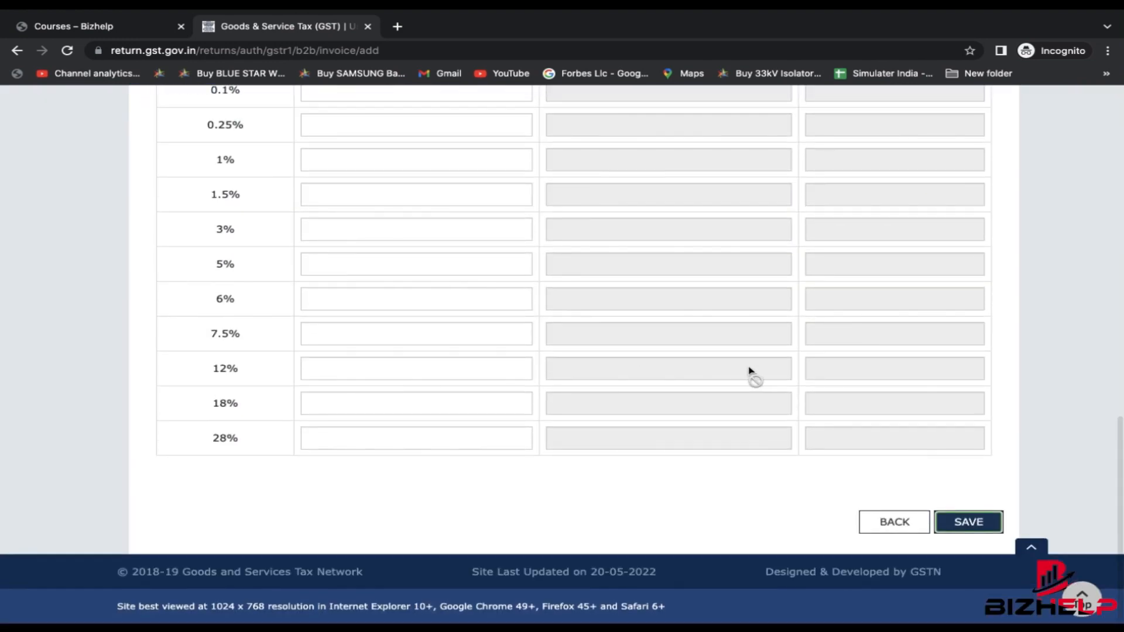
pyautogui.scroll(8, 749, 375)
pyautogui.scroll(-8, 747, 376)
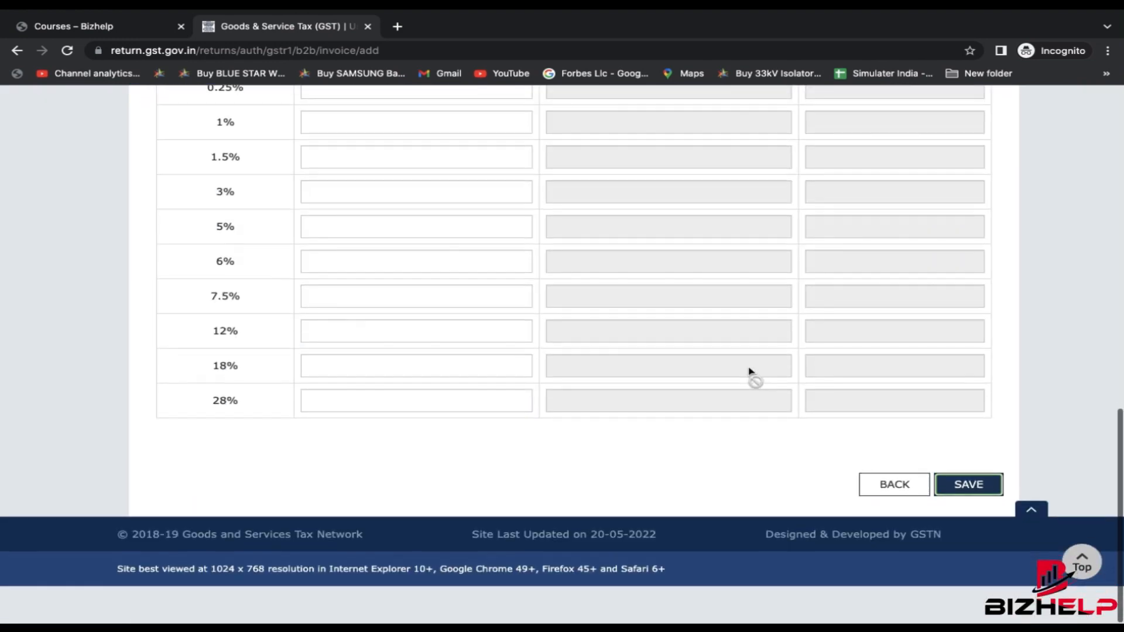
pyautogui.click(907, 530)
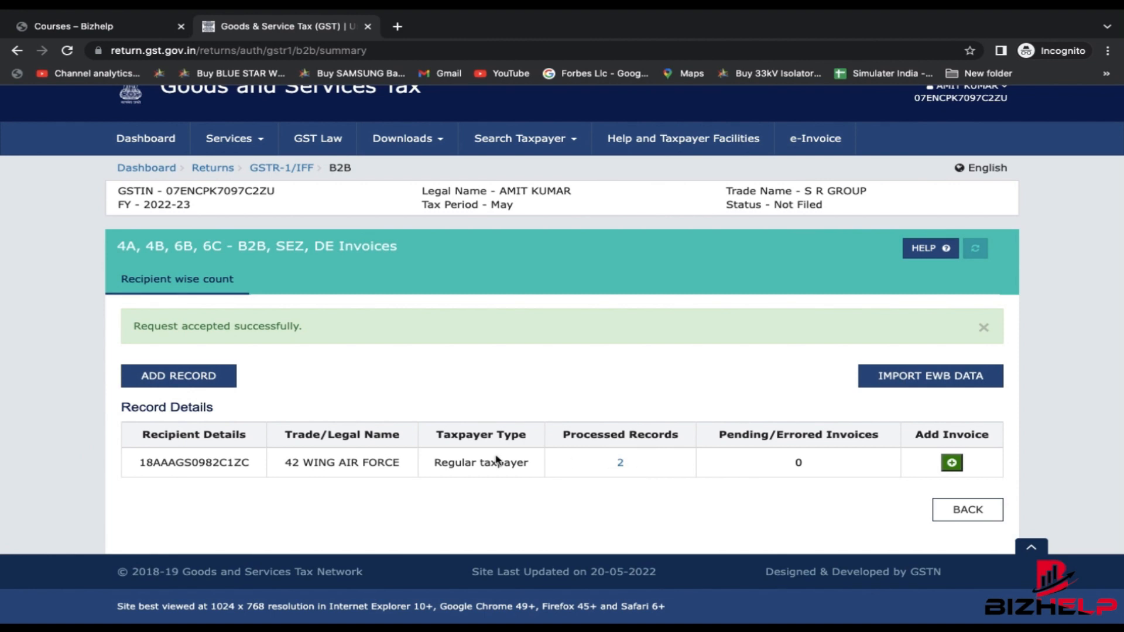
pyautogui.moveTo(251, 461); pyautogui.dragTo(138, 462)
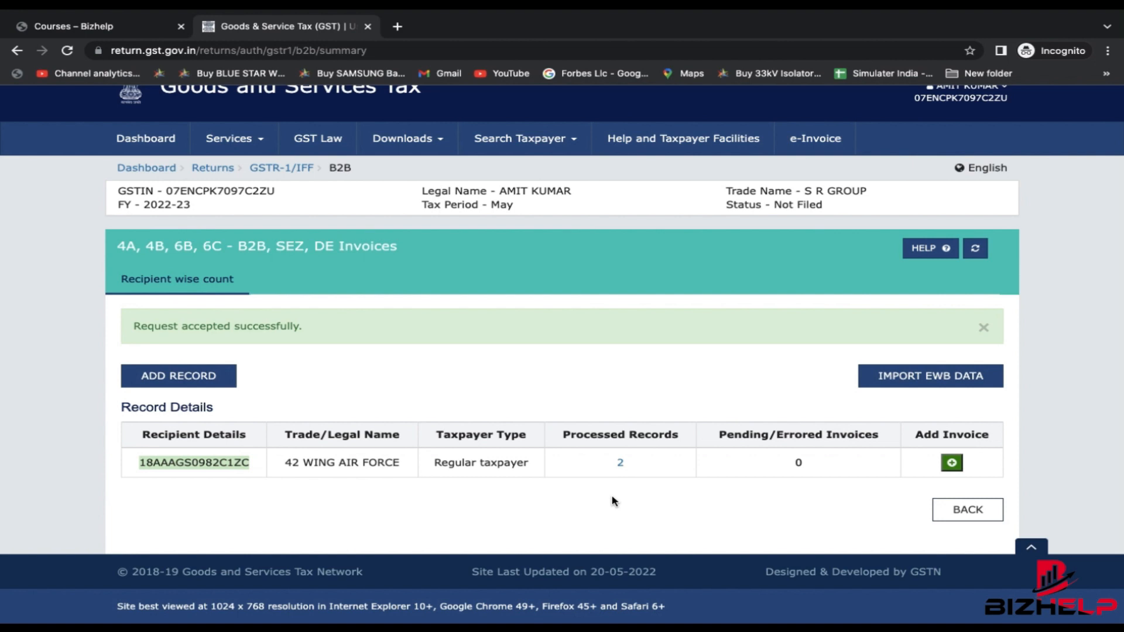
# - Return to the GSTR-1 tiles page and open 5A - B2C (Large) Invoices
pyautogui.click(967, 510)
pyautogui.scroll(-2, 527, 445)
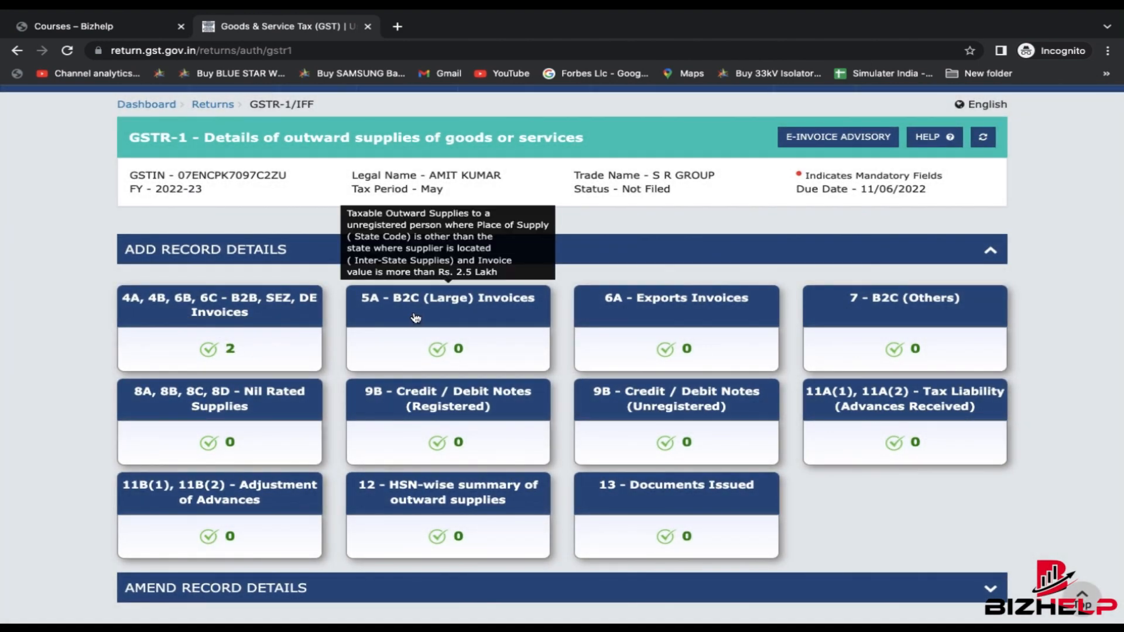
pyautogui.click(458, 314)
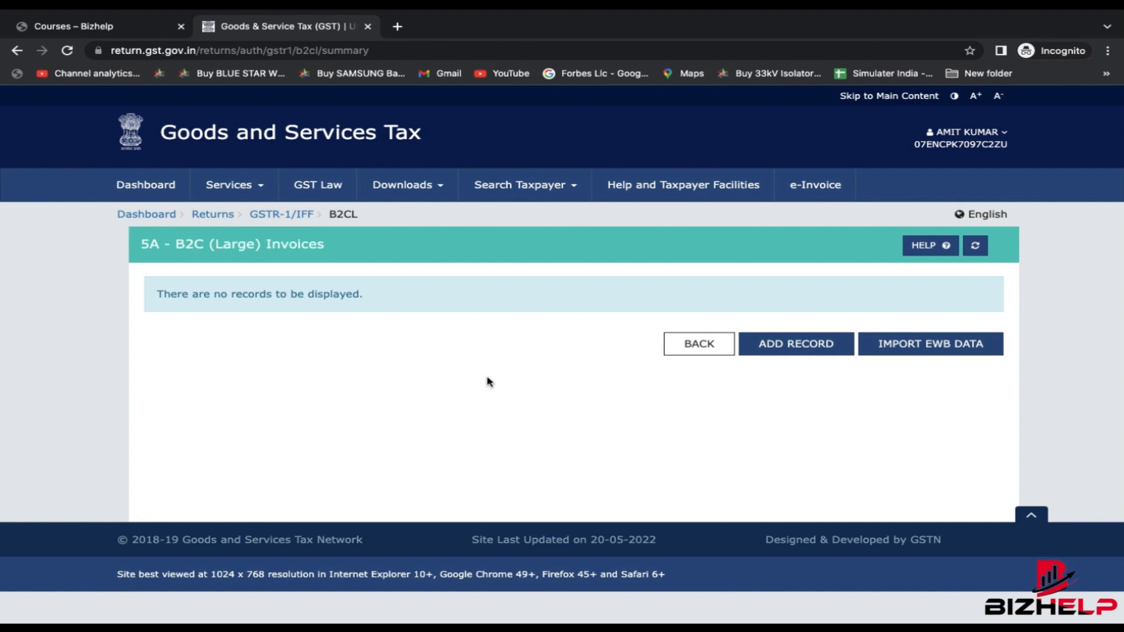
# - Start a B2C (Large) invoice with place of supply 18-Assam, then leave it unsaved
pyautogui.click(789, 351)
pyautogui.scroll(-2, 457, 414)
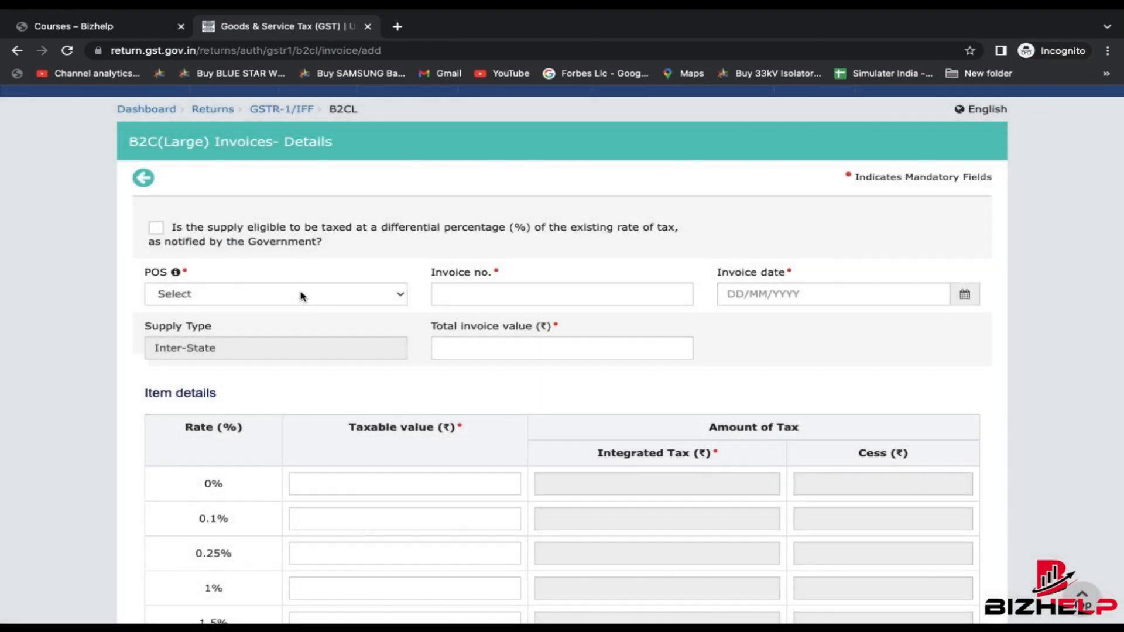
pyautogui.click(300, 296)
pyautogui.click(253, 344)
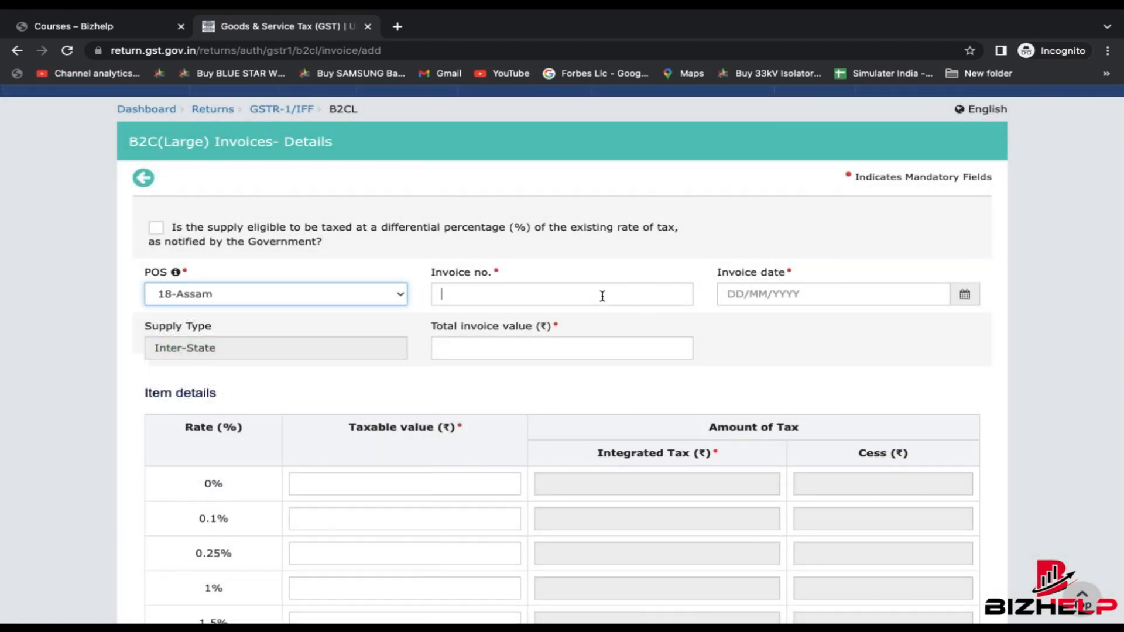
pyautogui.click(773, 291)
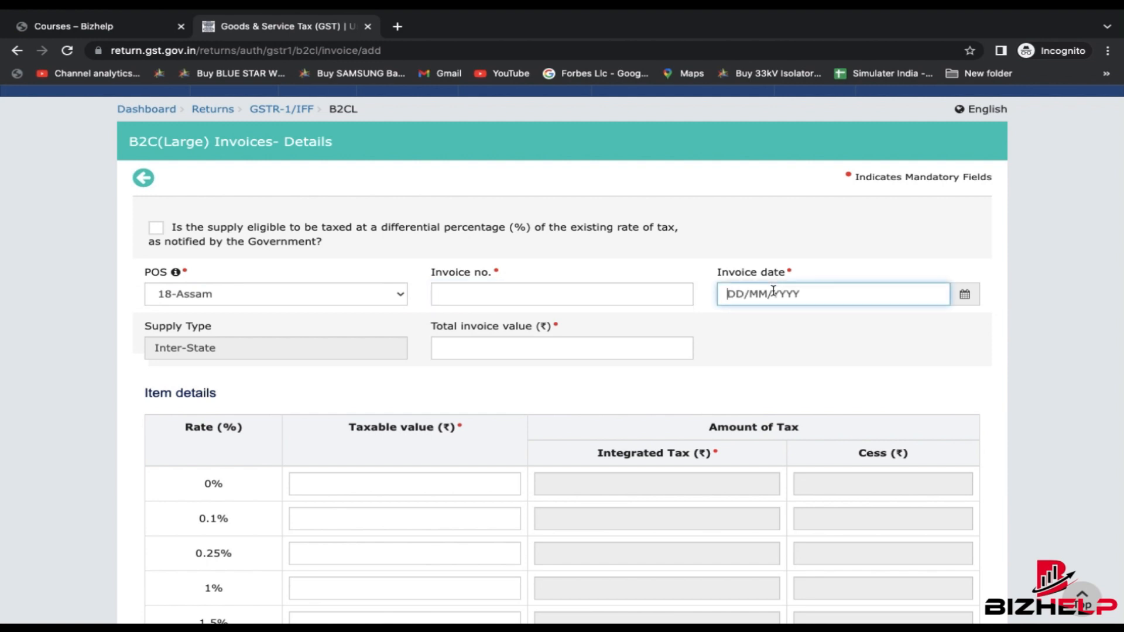
pyautogui.click(554, 345)
pyautogui.scroll(-3, 553, 345)
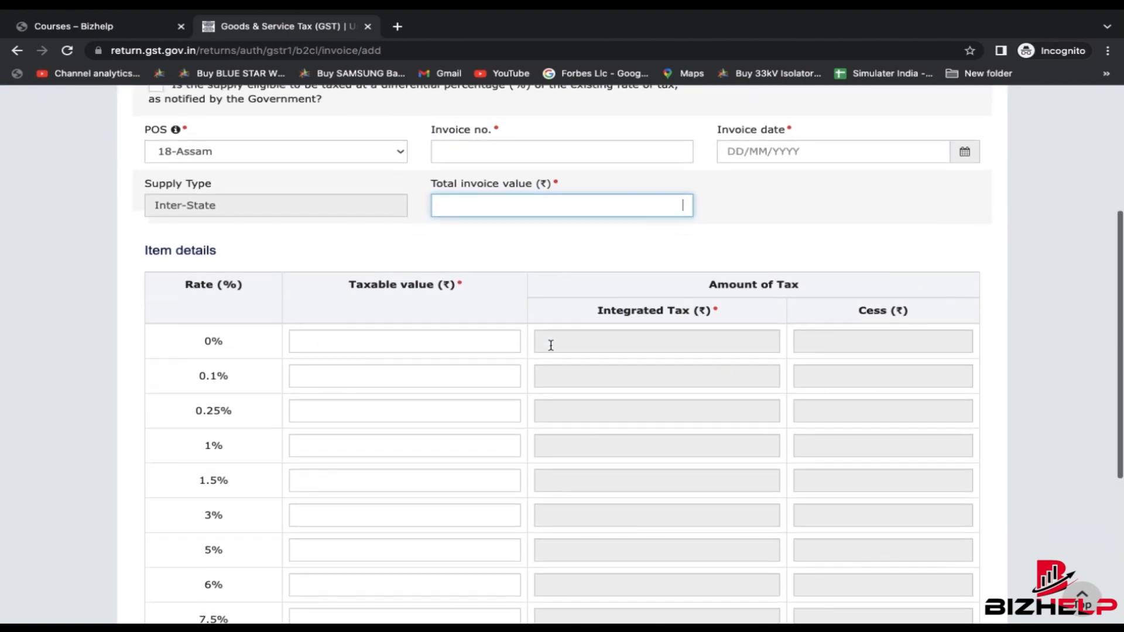
pyautogui.scroll(-3, 448, 486)
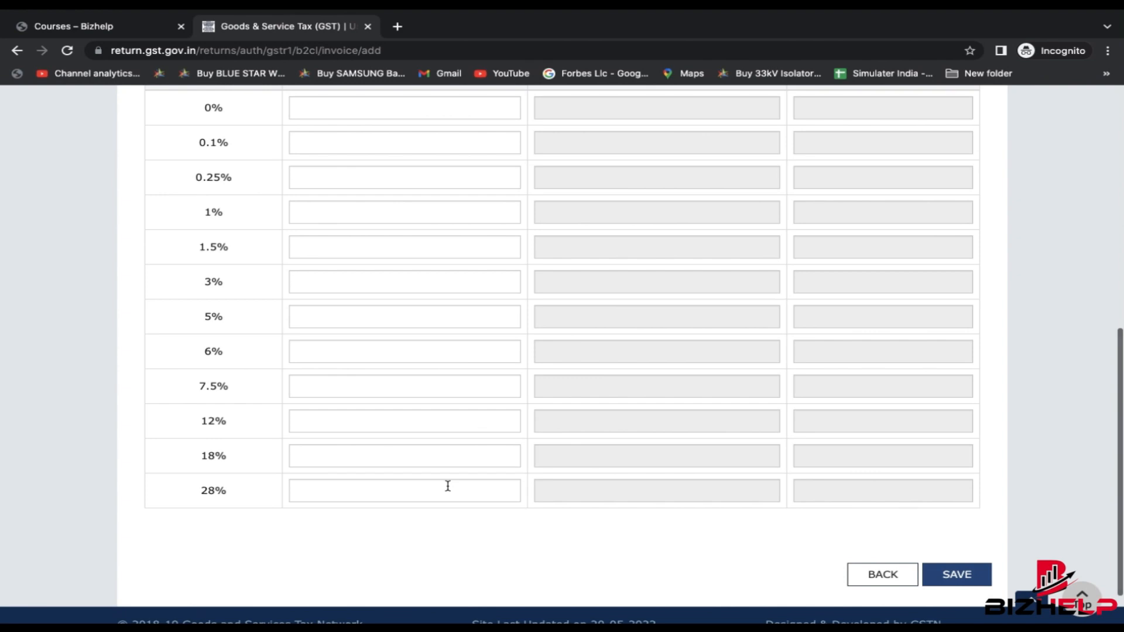
pyautogui.scroll(-1, 902, 489)
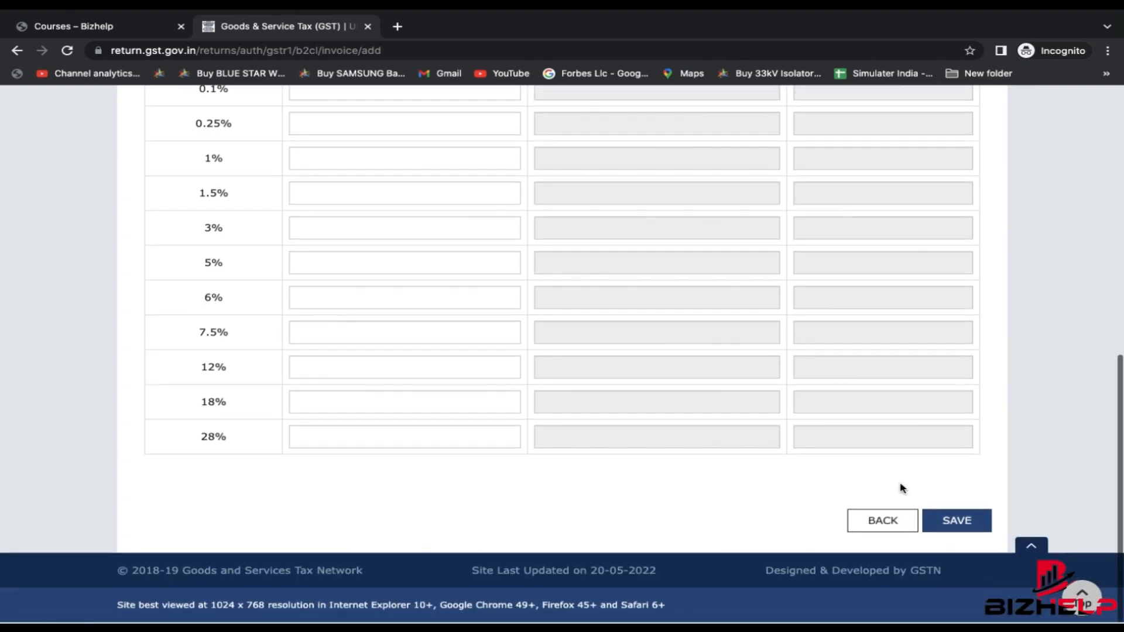
pyautogui.scroll(6, 737, 457)
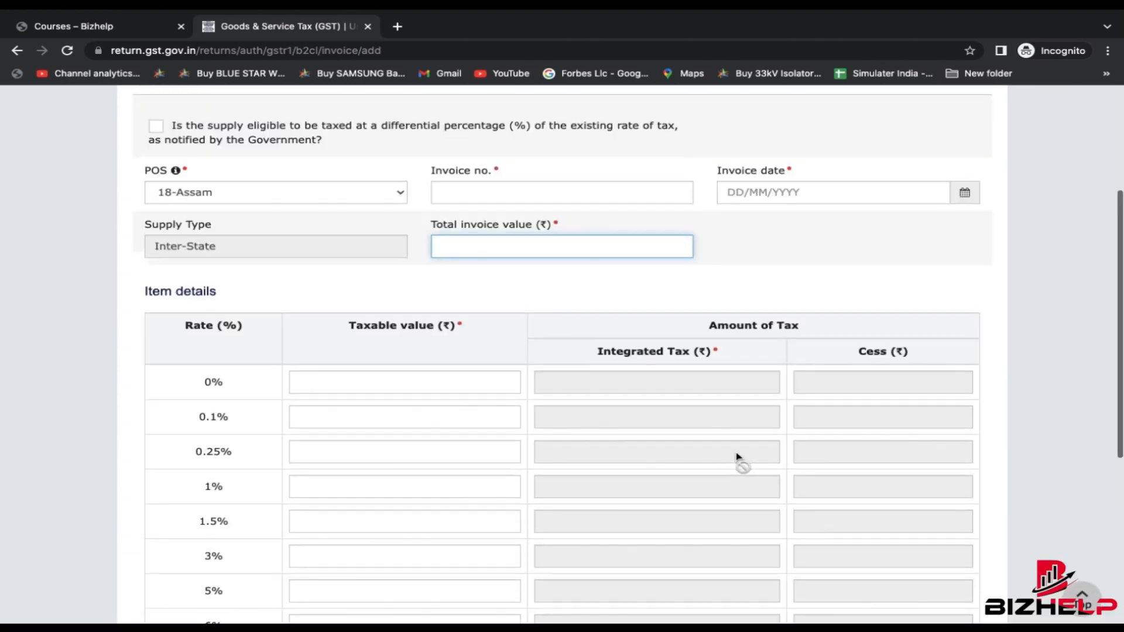
pyautogui.scroll(-5, 736, 456)
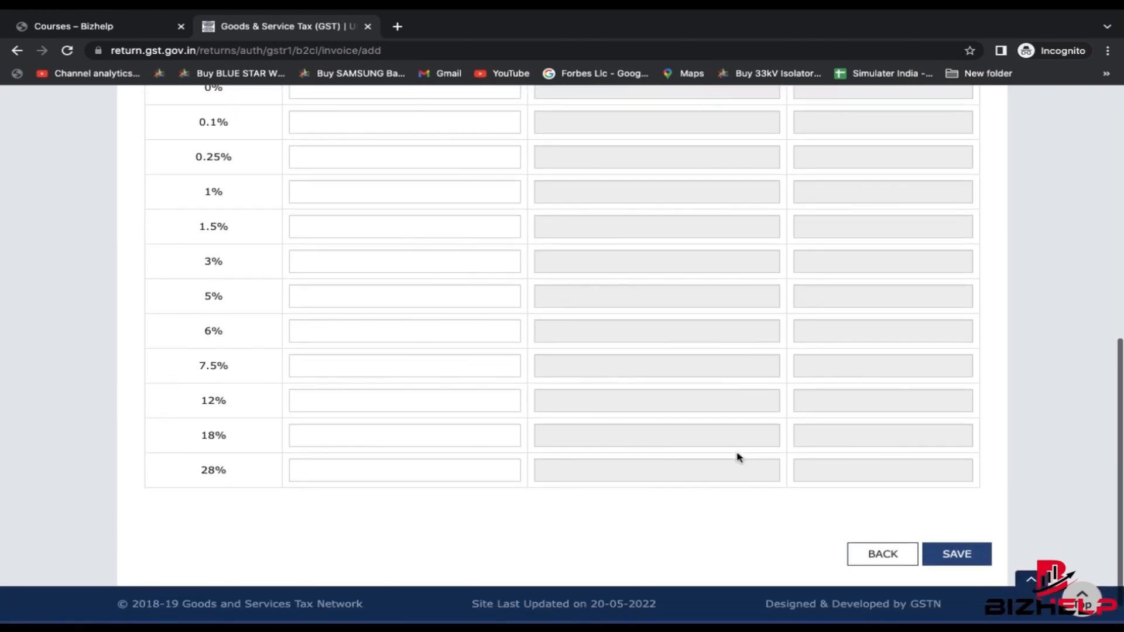
pyautogui.click(887, 555)
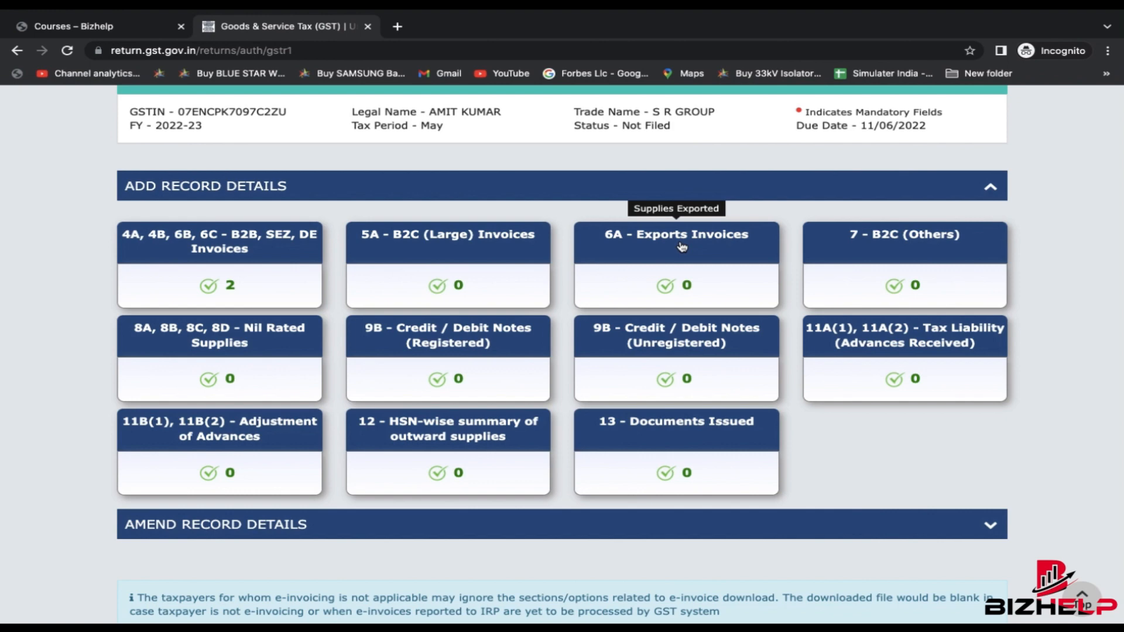
pyautogui.click(682, 246)
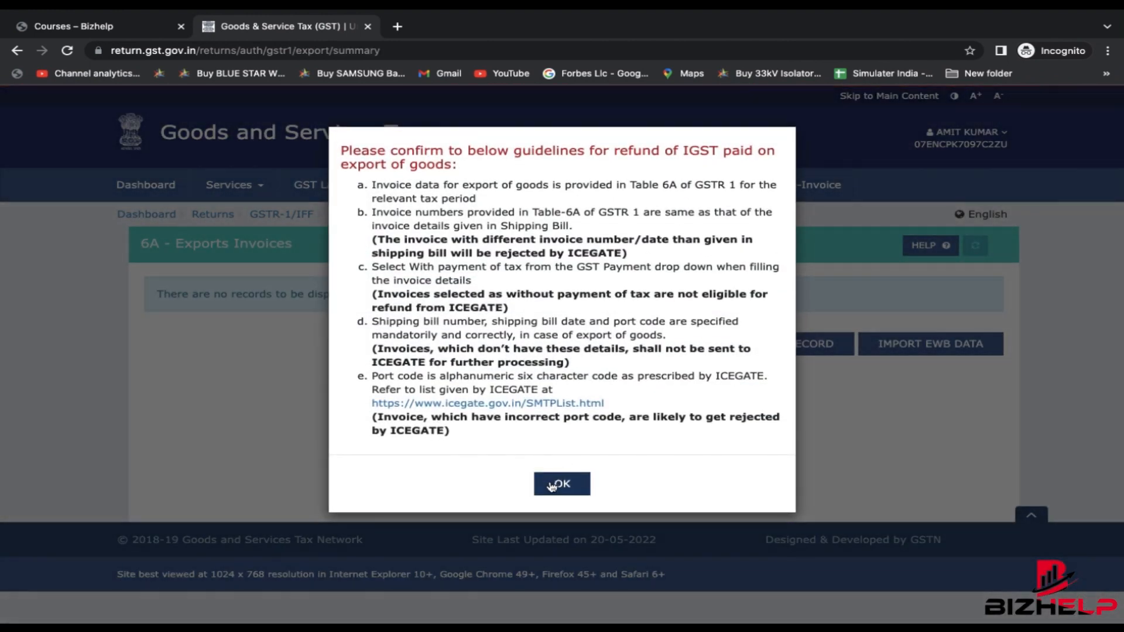
pyautogui.click(563, 481)
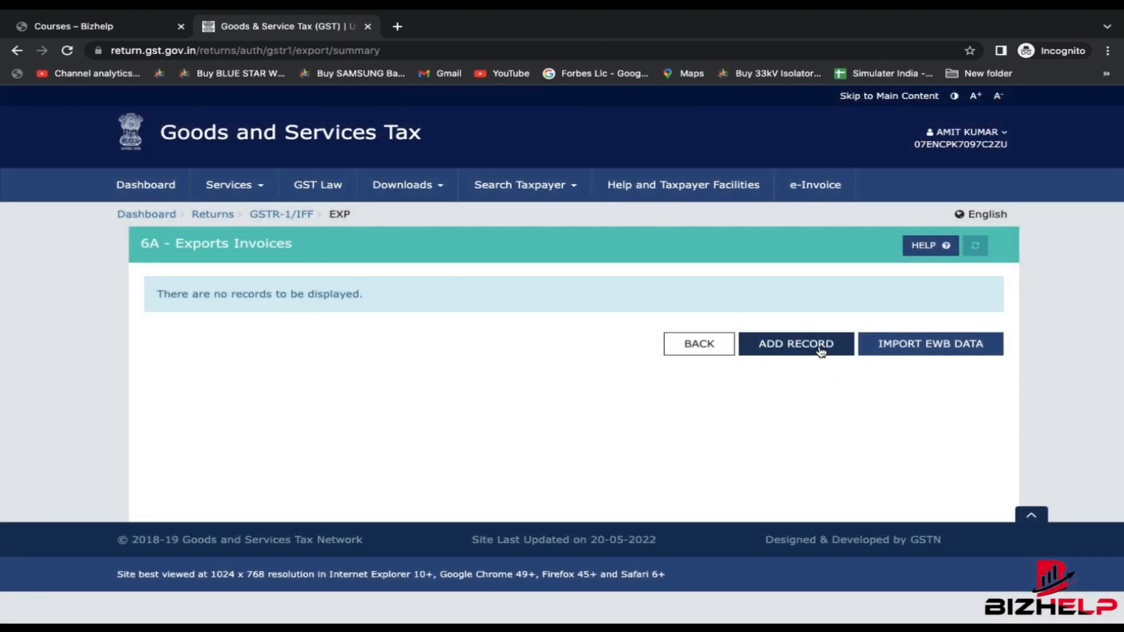
pyautogui.click(819, 348)
pyautogui.scroll(-3, 639, 477)
pyautogui.scroll(2, 639, 477)
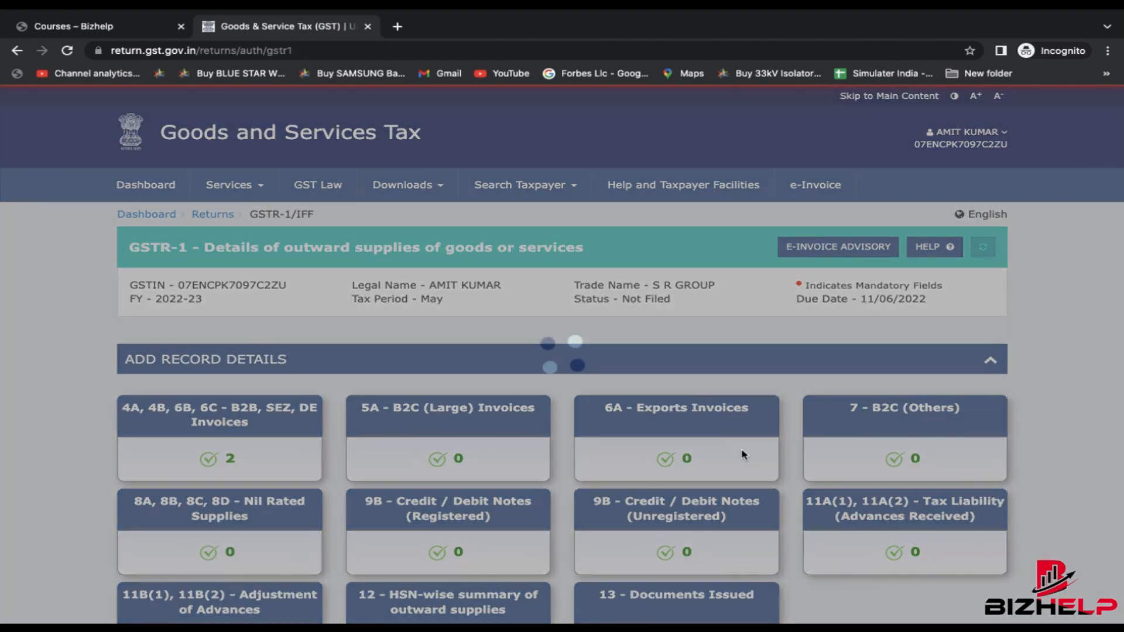
pyautogui.scroll(-2, 808, 363)
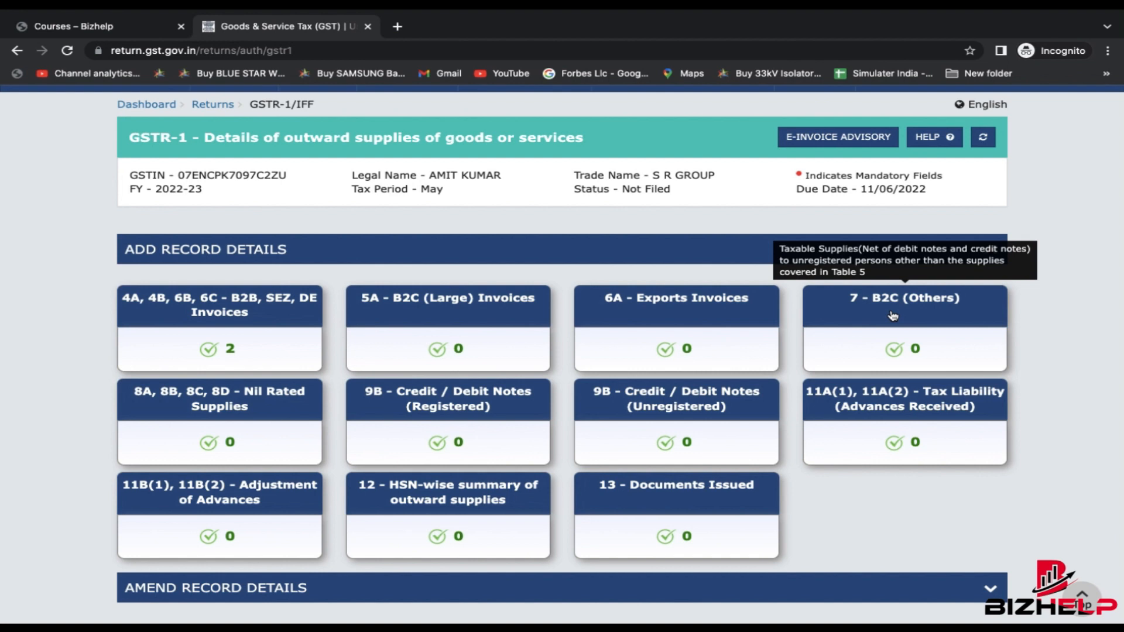
# - Open the 7 - B2C (Others) section and its blank Add Record form
pyautogui.click(893, 317)
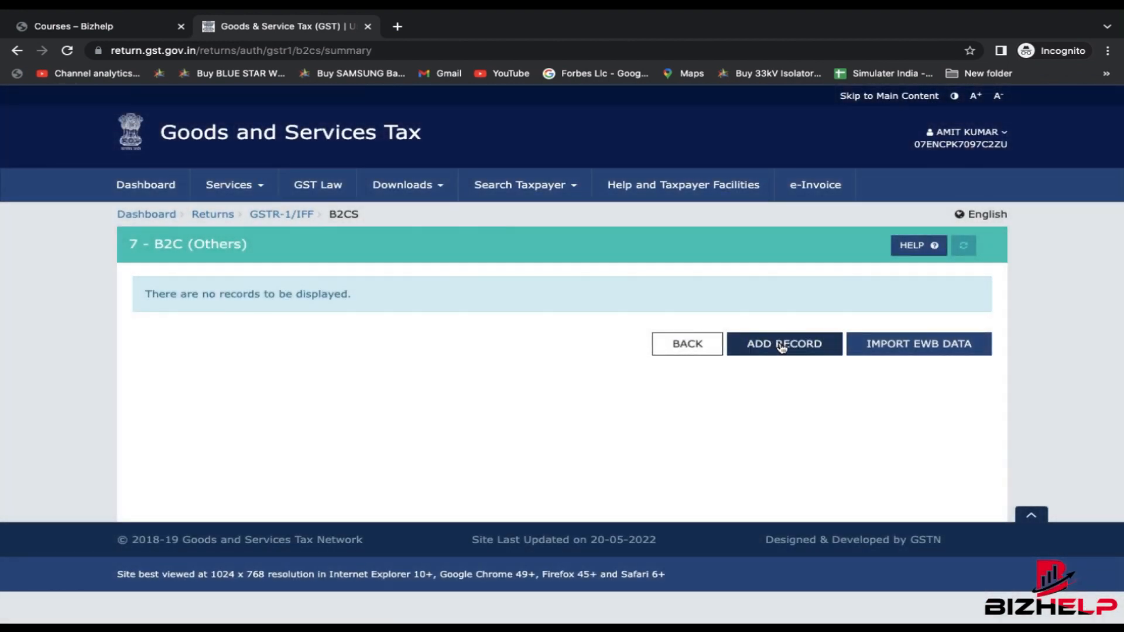
pyautogui.click(782, 343)
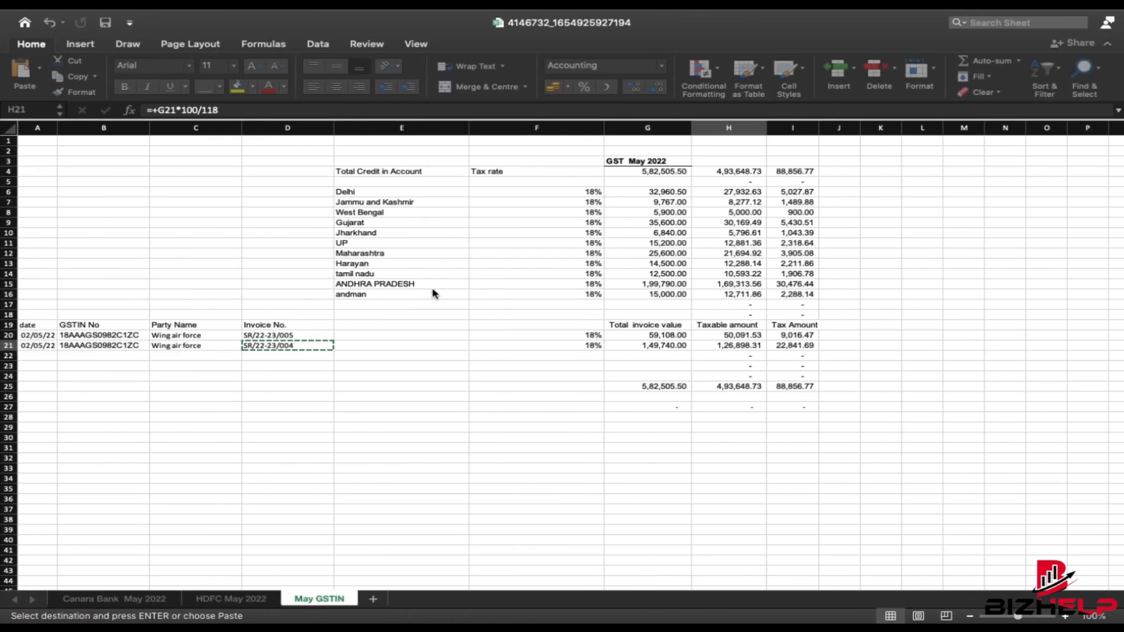
pyautogui.click(332, 202)
# - Review the state-wise rows E6:I16 and their 18% tax rate column
pyautogui.moveTo(345, 192); pyautogui.dragTo(779, 293)
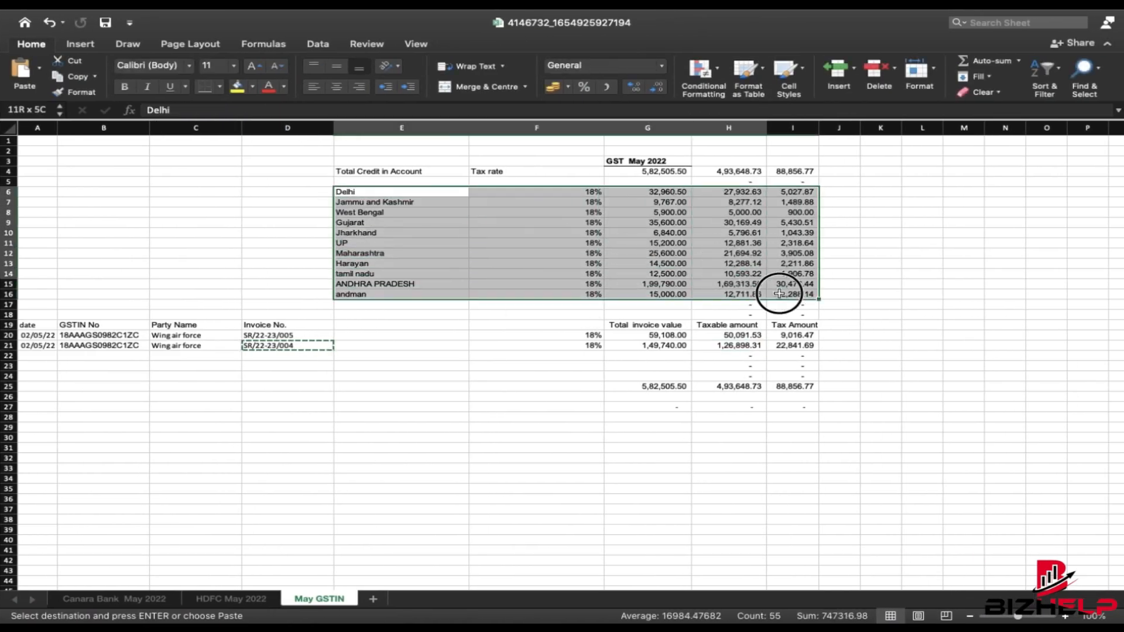
pyautogui.click(933, 294)
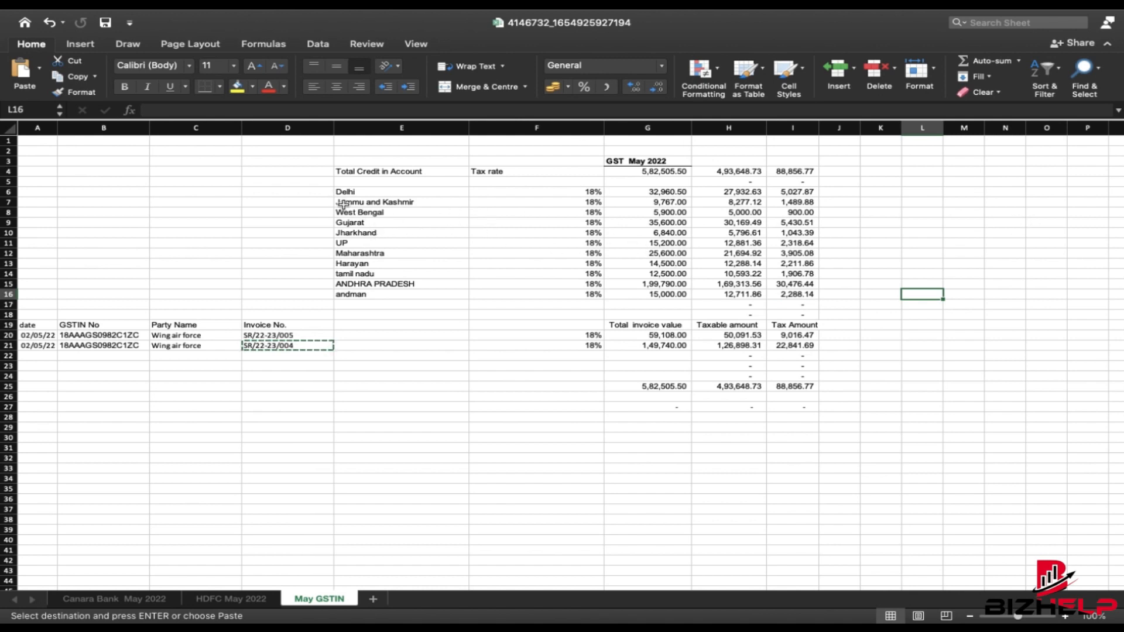
pyautogui.moveTo(344, 192); pyautogui.dragTo(788, 290)
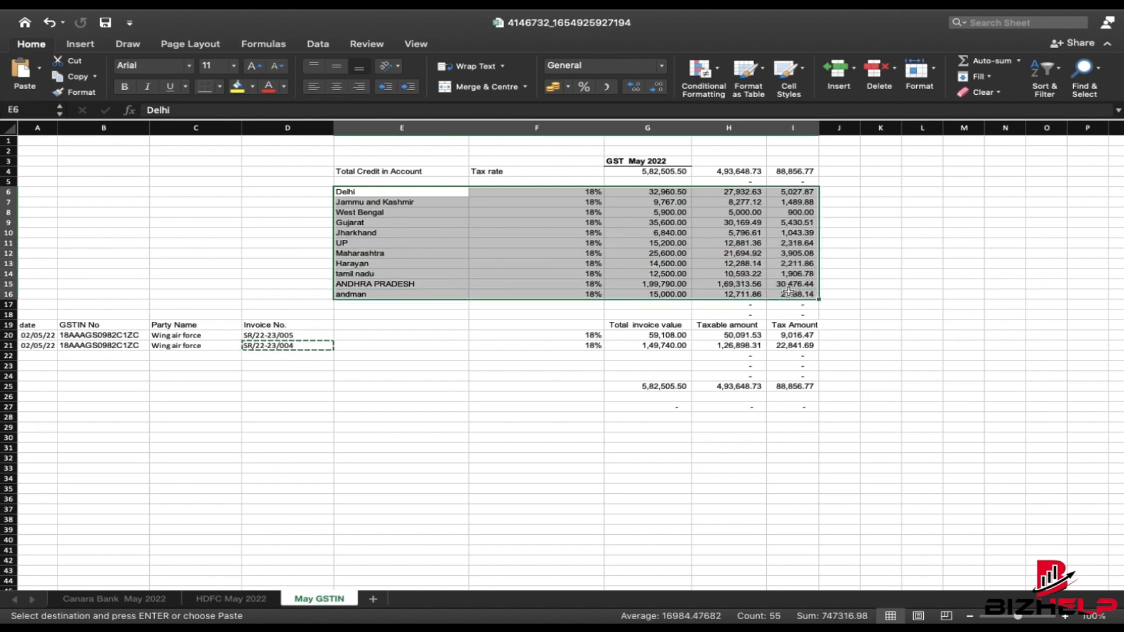
pyautogui.click(542, 268)
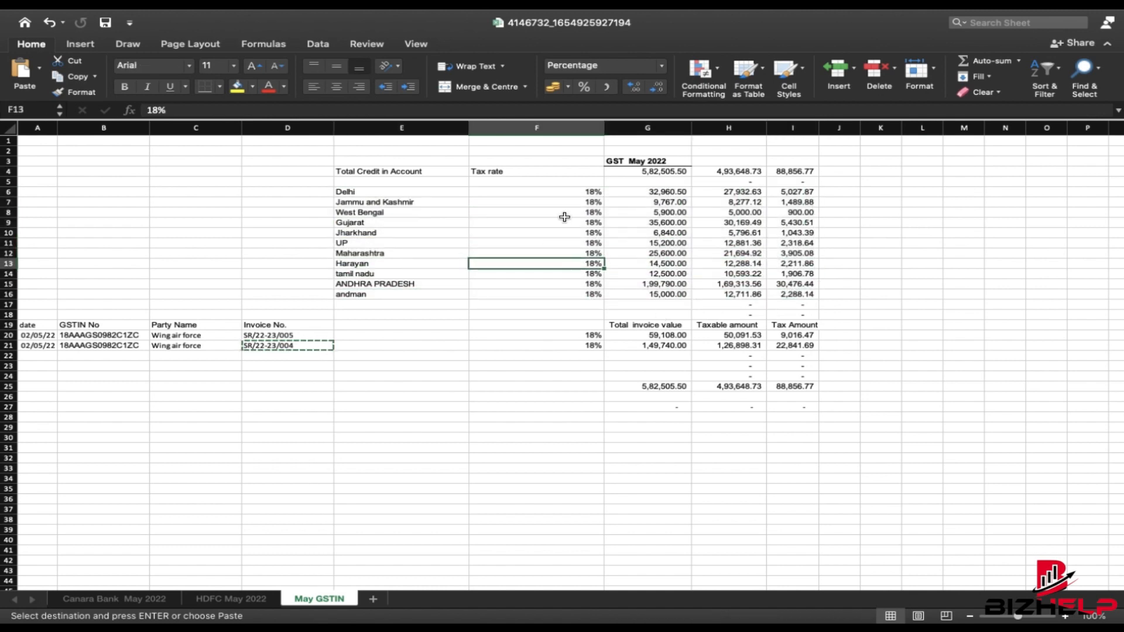
pyautogui.moveTo(565, 194); pyautogui.dragTo(568, 298)
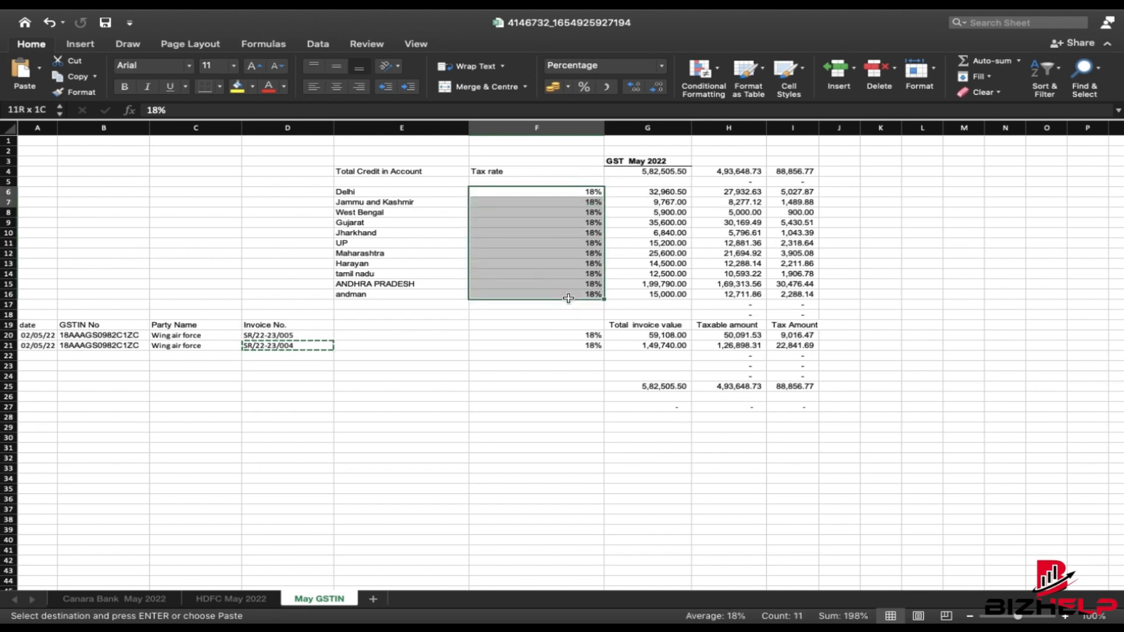
pyautogui.click(232, 193)
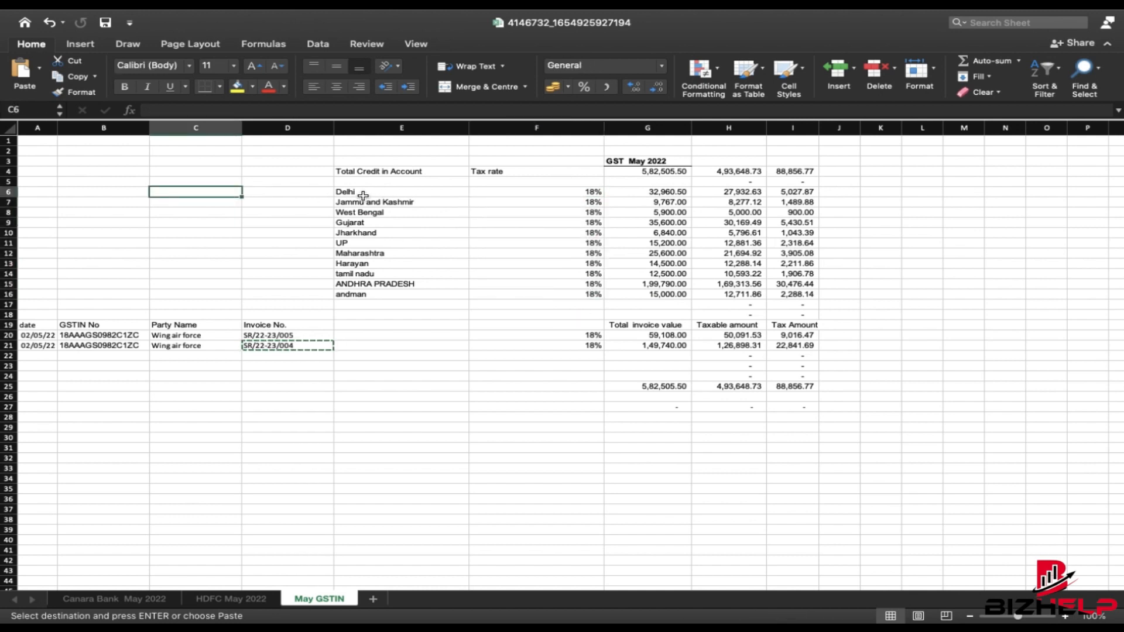
# - Copy the Delhi entry in cell E6 and return to the B2CS form
pyautogui.click(537, 194)
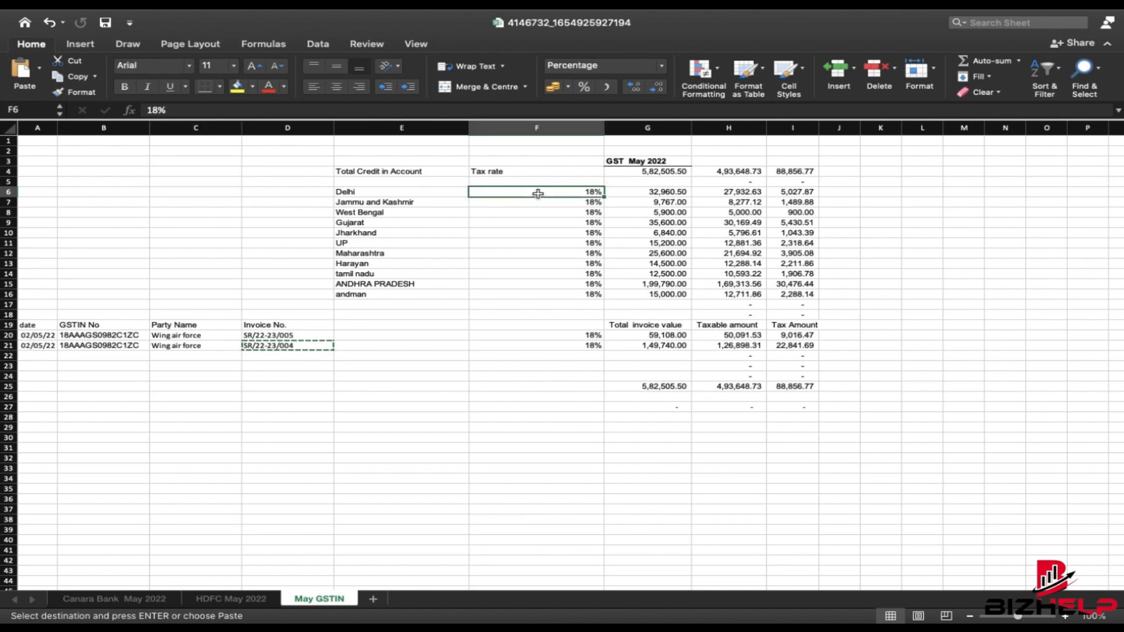
pyautogui.press('Left')
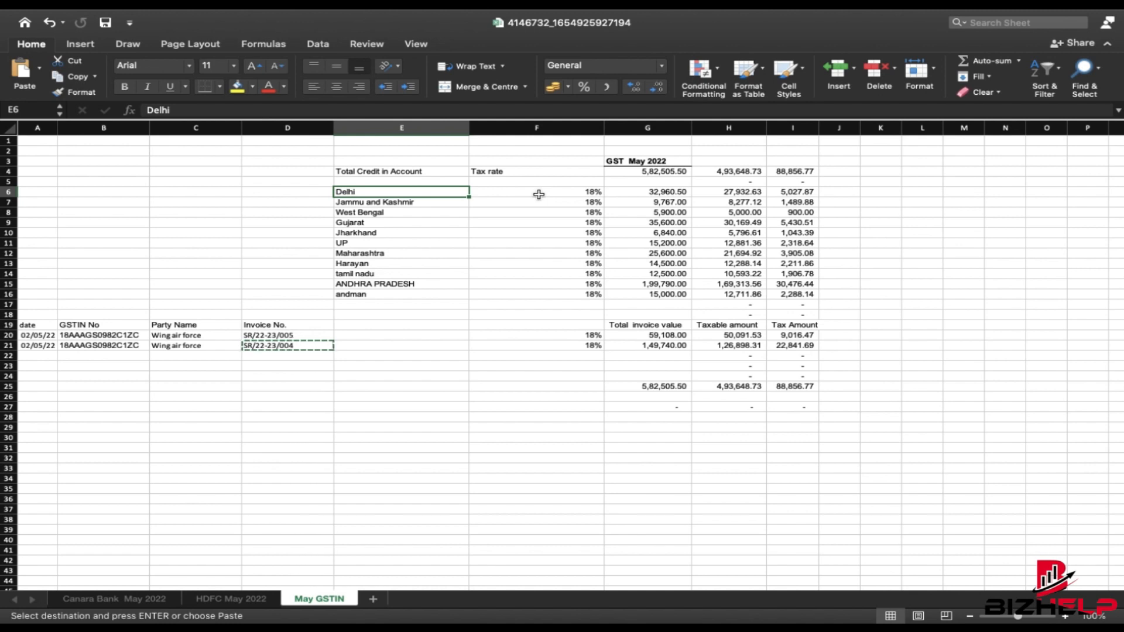
pyautogui.press('super+c')
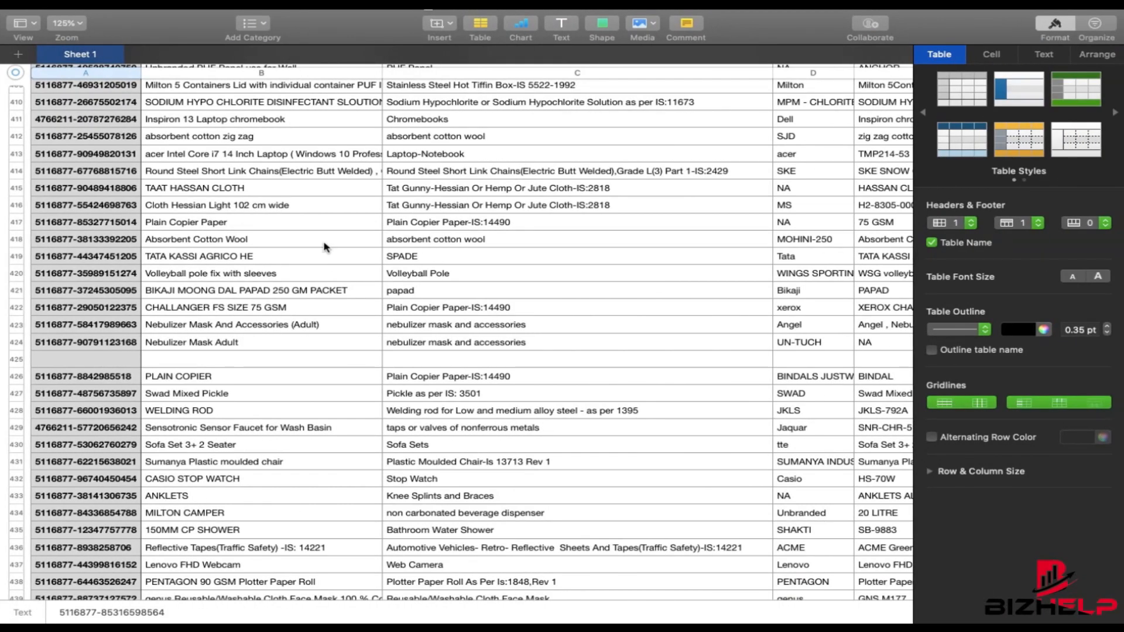
pyautogui.hotkey('ctrl', 'Left')
pyautogui.hotkey('ctrl', 'Left')
pyautogui.click(294, 333)
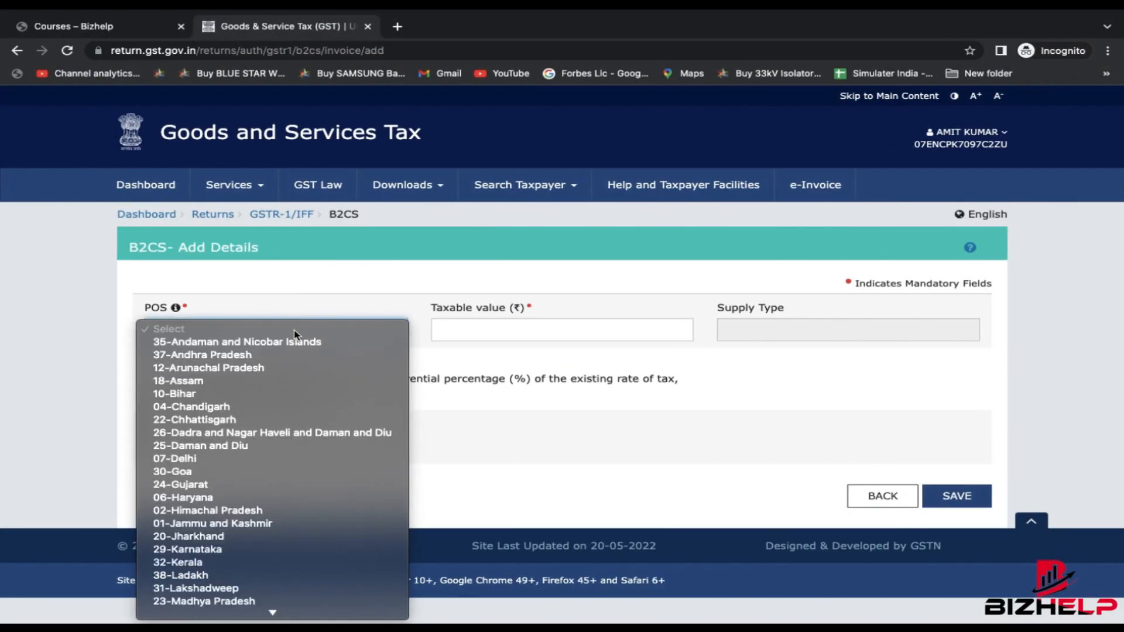
# - Set place of supply to 07-Delhi and look up Delhi's taxable value 27,932.63 in Excel
pyautogui.press('d')
pyautogui.press('Return')
pyautogui.click(294, 332)
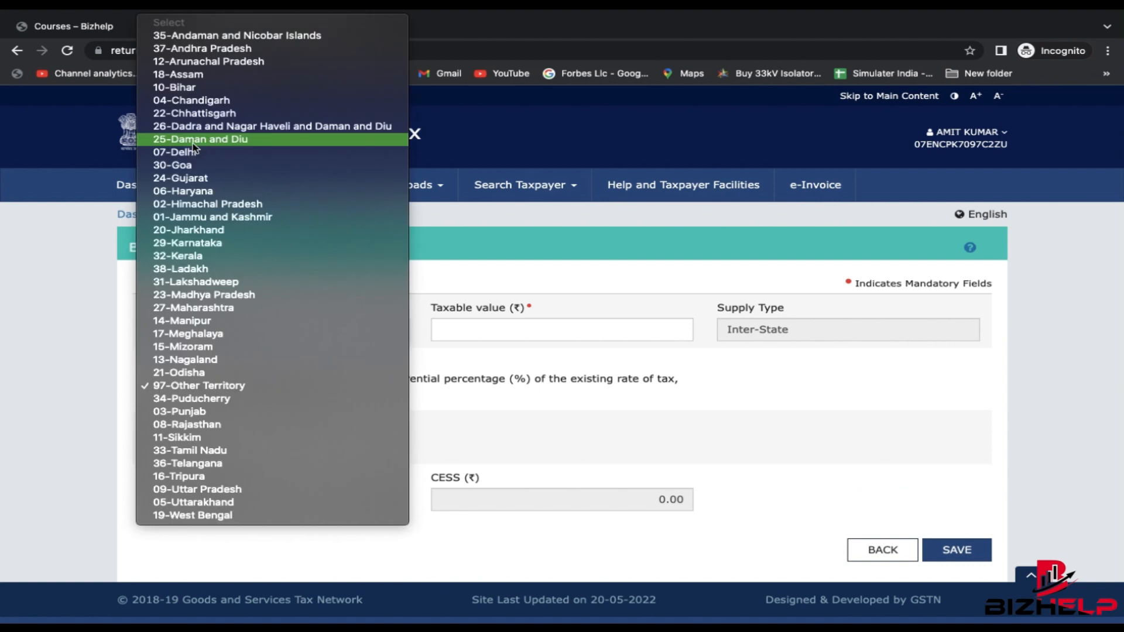
pyautogui.click(193, 152)
pyautogui.click(562, 333)
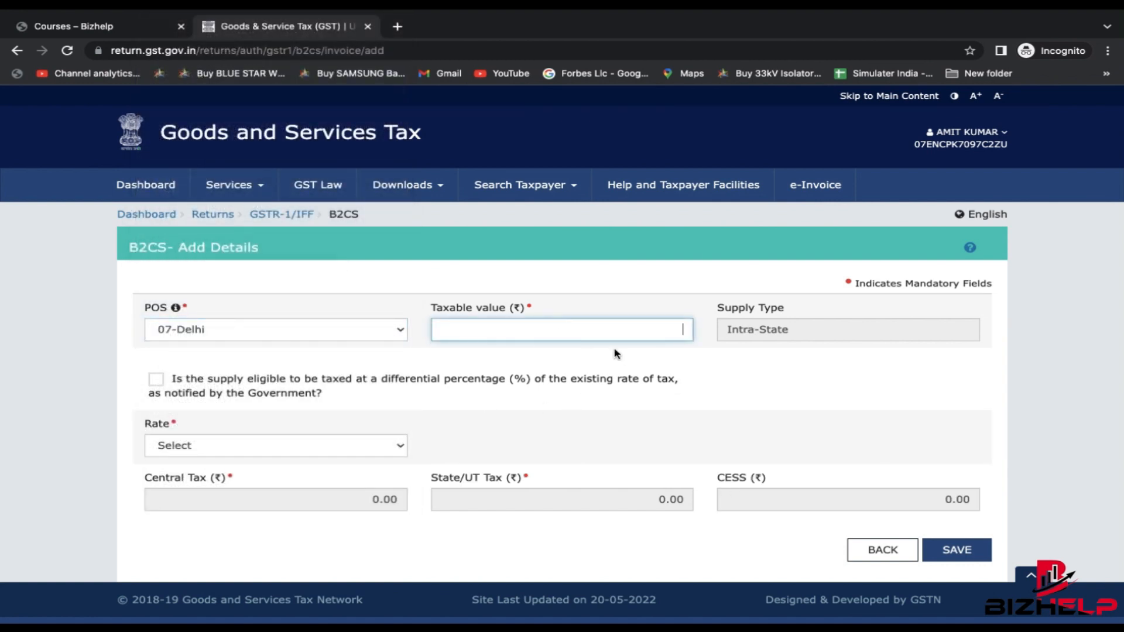
pyautogui.press('super+Tab')
pyautogui.press('Right')
pyautogui.press('Right')
pyautogui.press('Right')
pyautogui.press('Right')
pyautogui.press('Right')
pyautogui.press('Left')
pyautogui.press('Left')
pyautogui.press('Left')
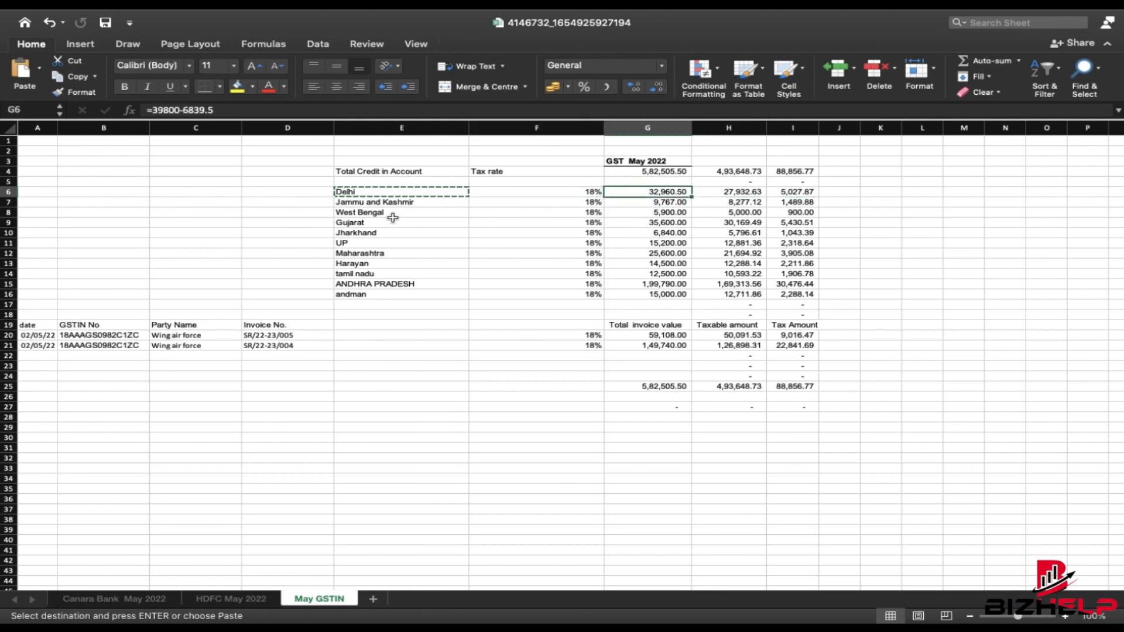
pyautogui.press('Right')
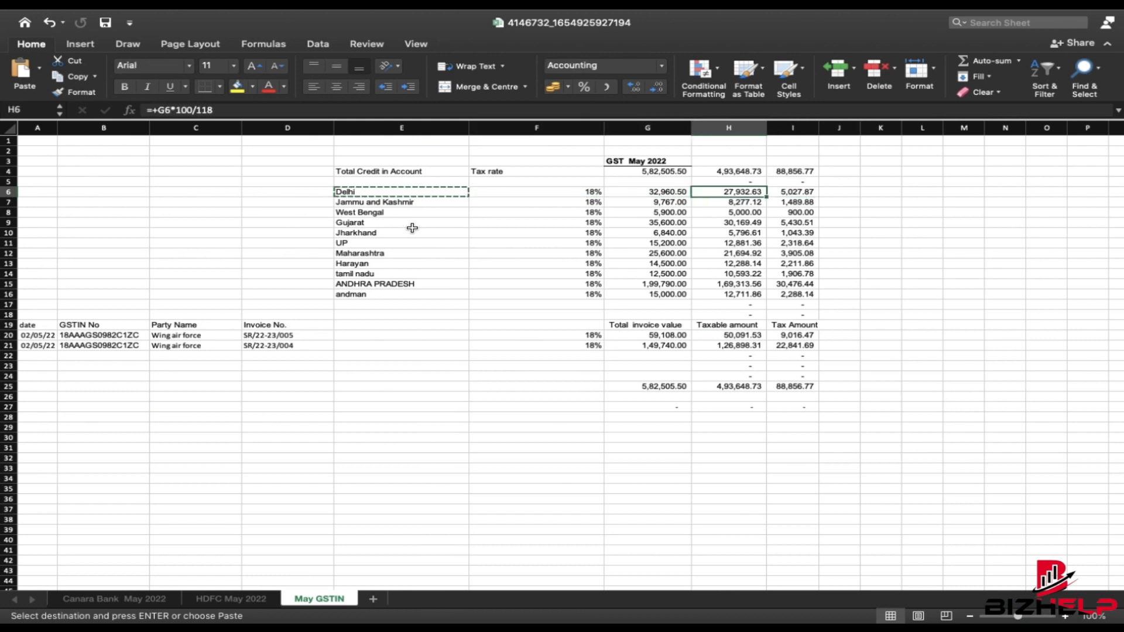
pyautogui.press('super+Tab')
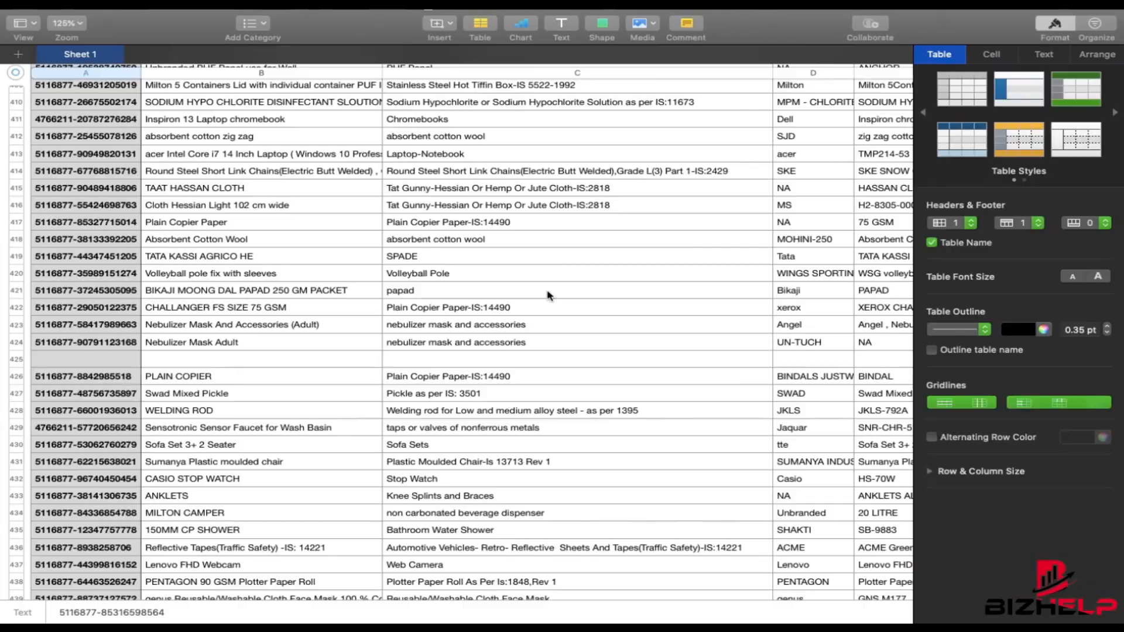
pyautogui.press('super+Tab')
# - Set rate 18%, verify central and state tax of 2,513.94 each, and save
pyautogui.click(816, 335)
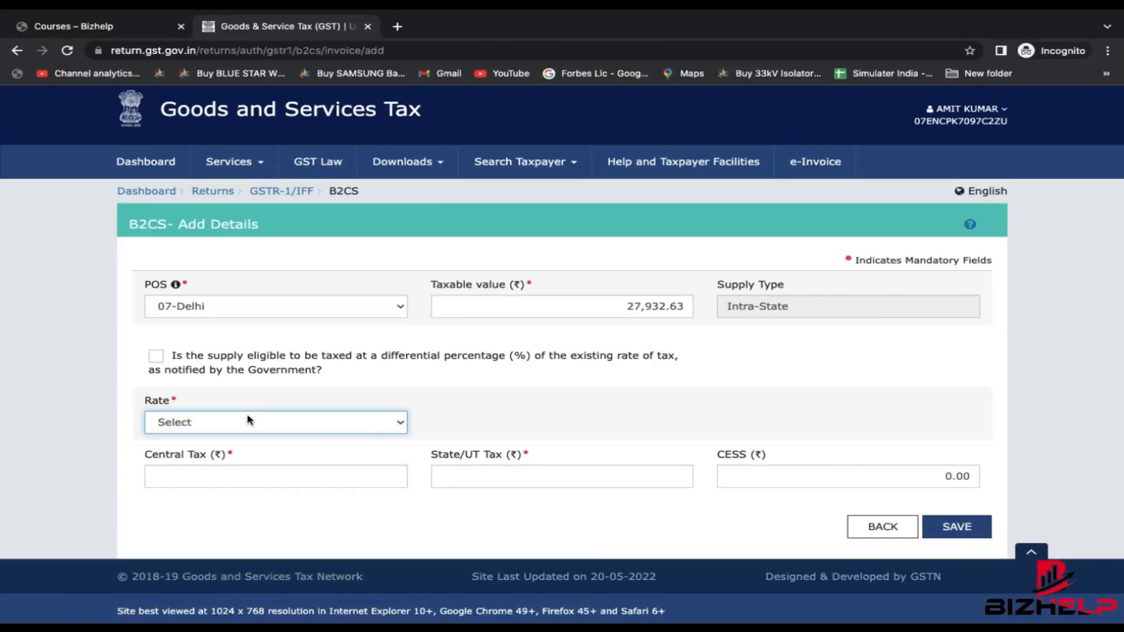
pyautogui.click(249, 421)
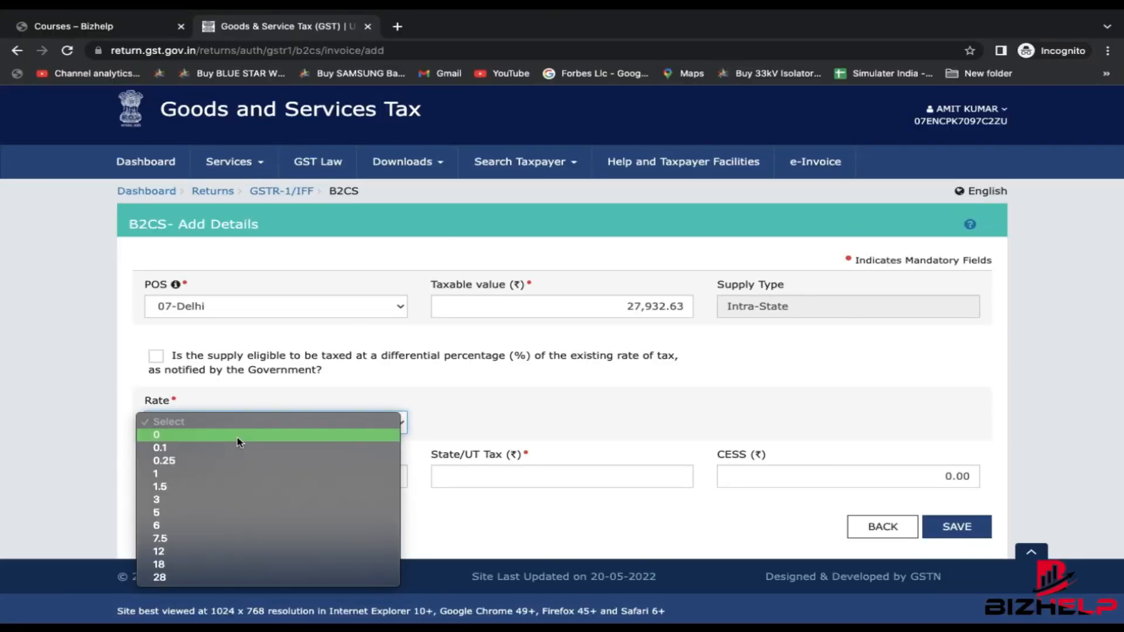
pyautogui.click(165, 562)
pyautogui.scroll(-1, 362, 454)
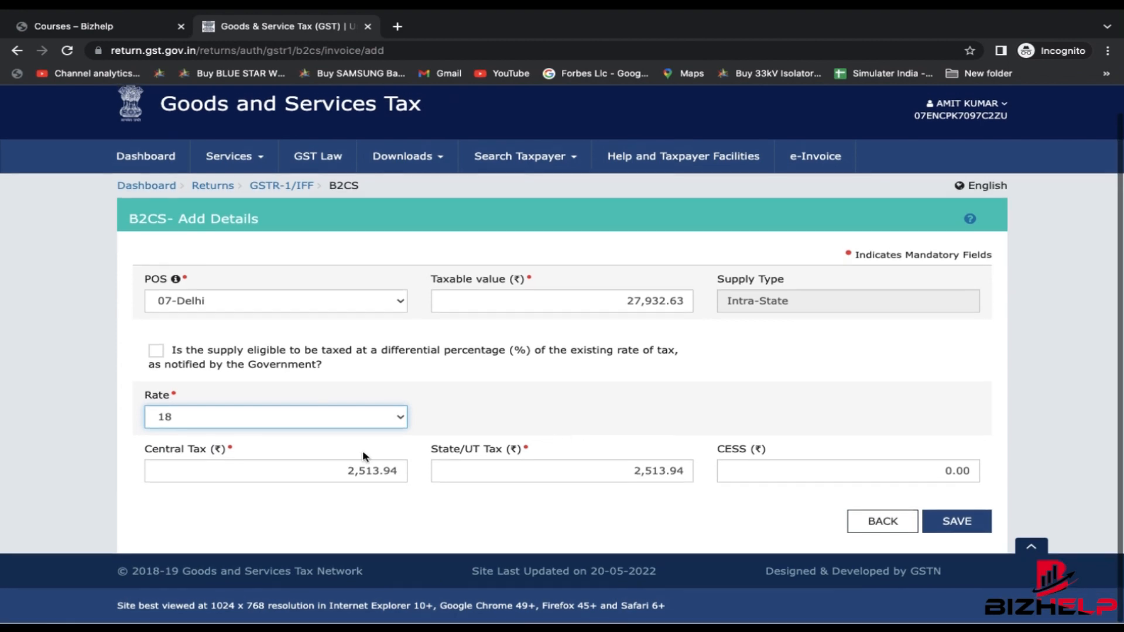
pyautogui.moveTo(338, 470); pyautogui.dragTo(401, 472)
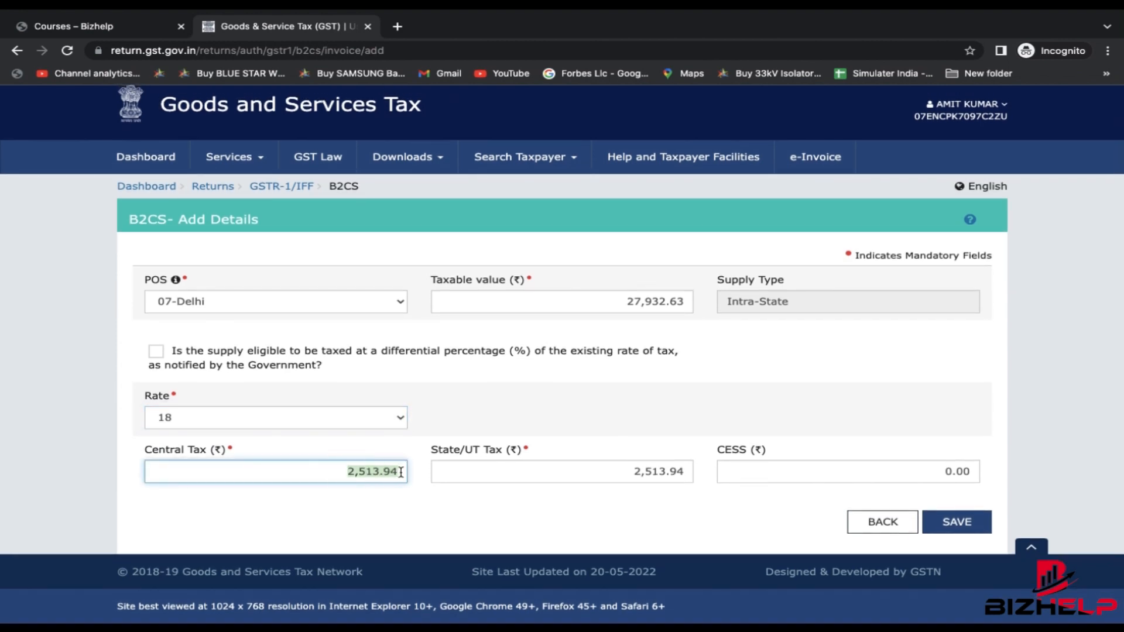
pyautogui.click(617, 471)
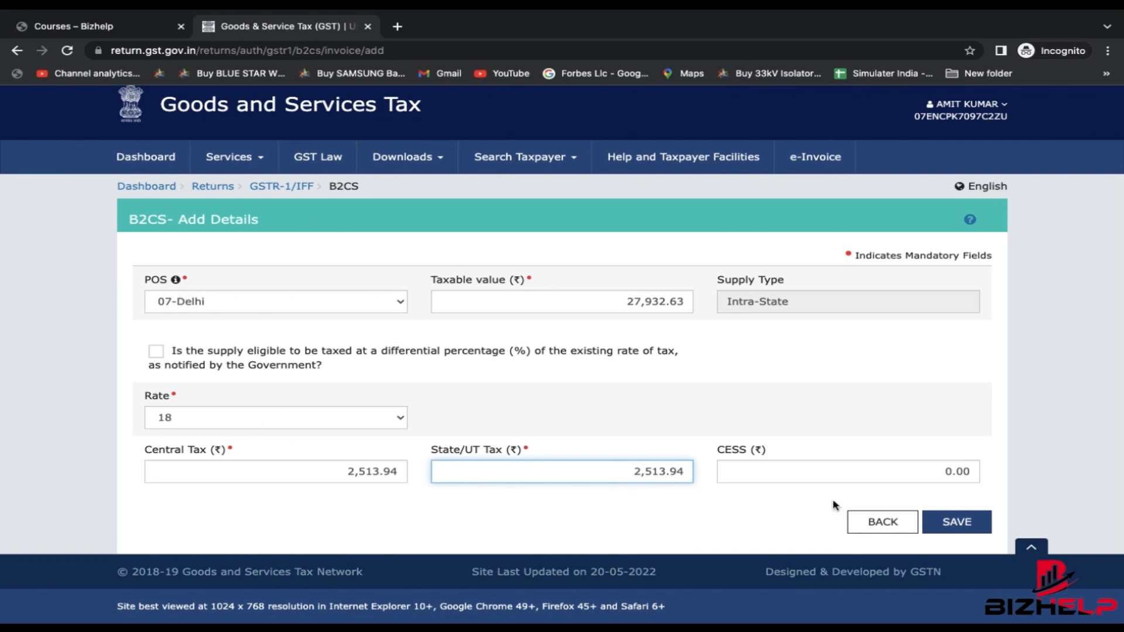
pyautogui.click(972, 521)
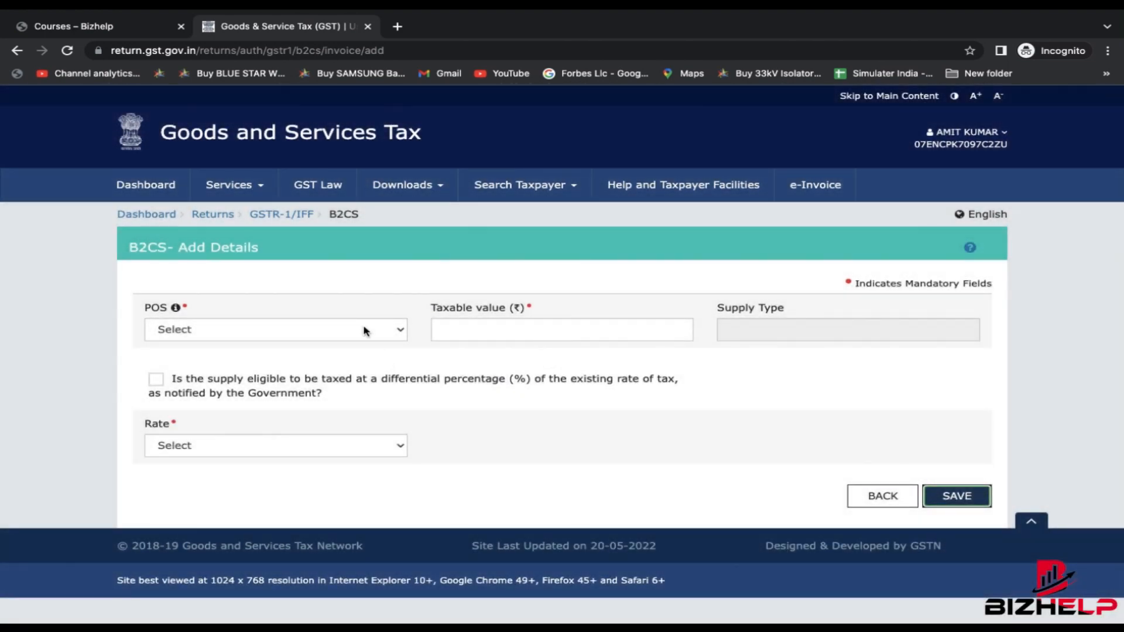
# - Enter a sample 07-Delhi entry with taxable value 1,00,000.00
pyautogui.click(365, 330)
pyautogui.write('97')
pyautogui.press('Return')
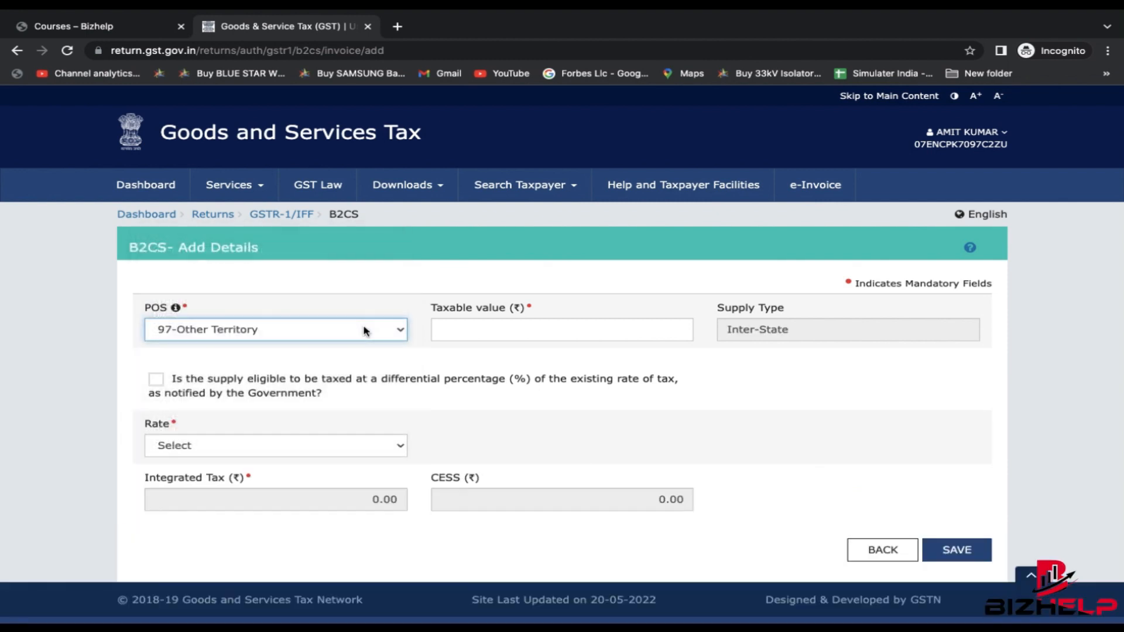
pyautogui.click(365, 331)
pyautogui.scroll(1, 319, 244)
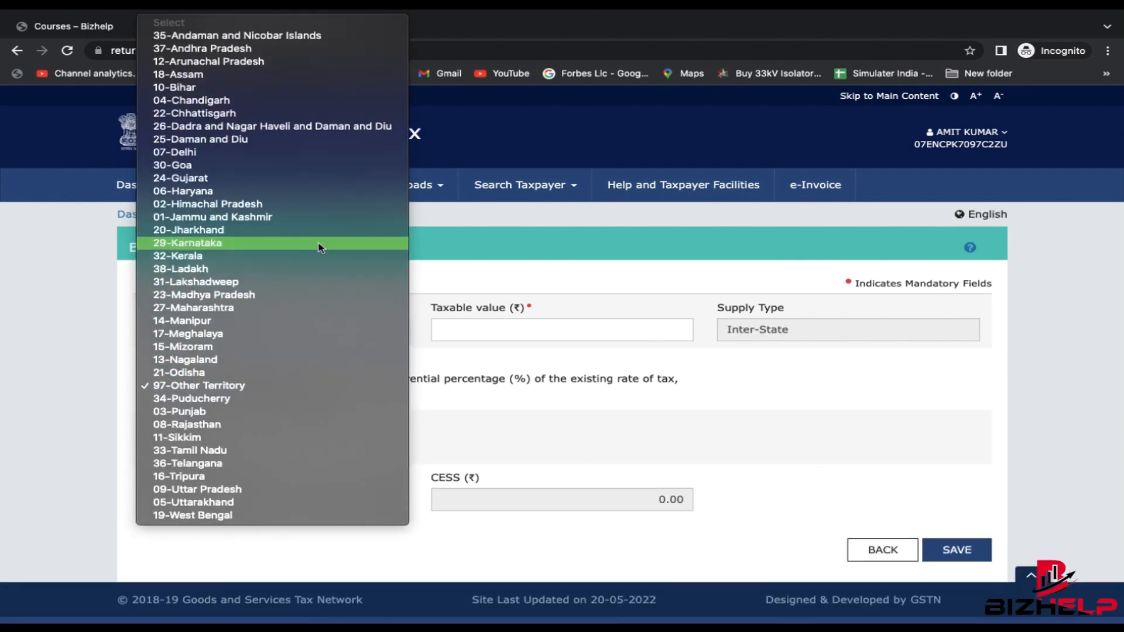
pyautogui.click(248, 153)
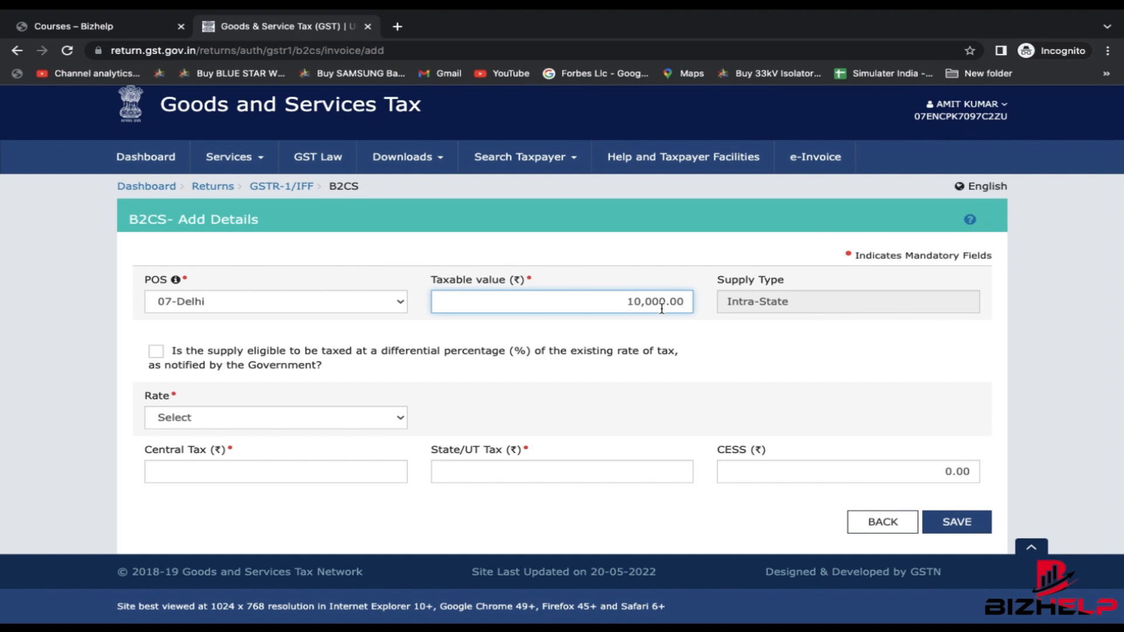
pyautogui.click(662, 309)
pyautogui.press('BackSpace')
pyautogui.press('BackSpace')
pyautogui.press('BackSpace')
pyautogui.press('BackSpace')
pyautogui.press('BackSpace')
pyautogui.write('100000')
pyautogui.click(863, 367)
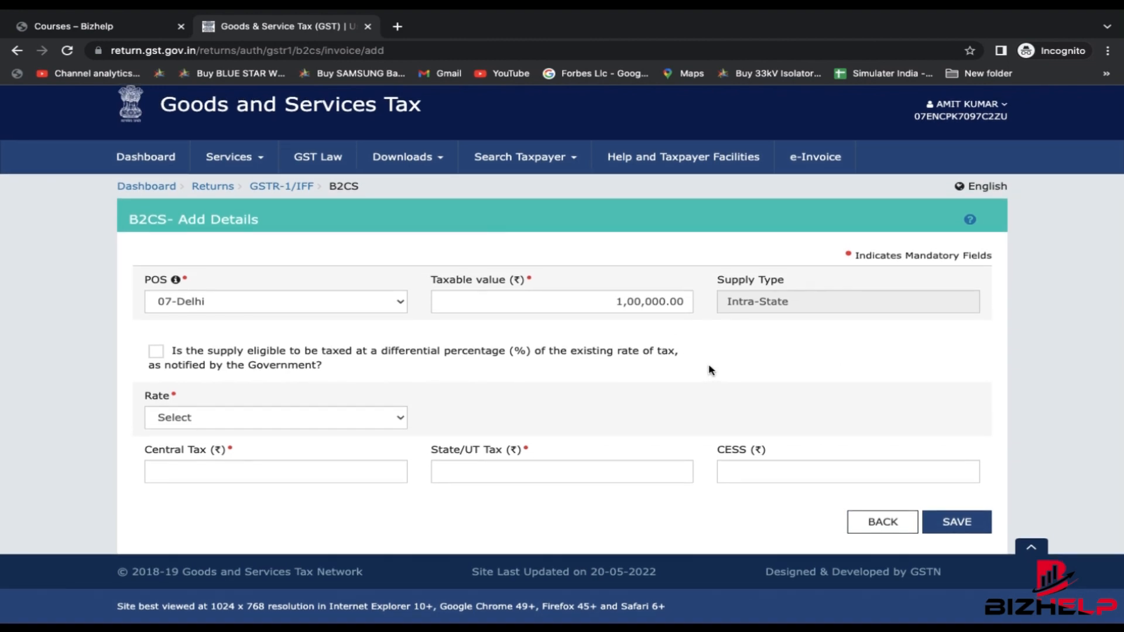
# - Pick rate 12% to show the tax split, then clear the tax and taxable amounts
pyautogui.click(322, 413)
pyautogui.click(223, 546)
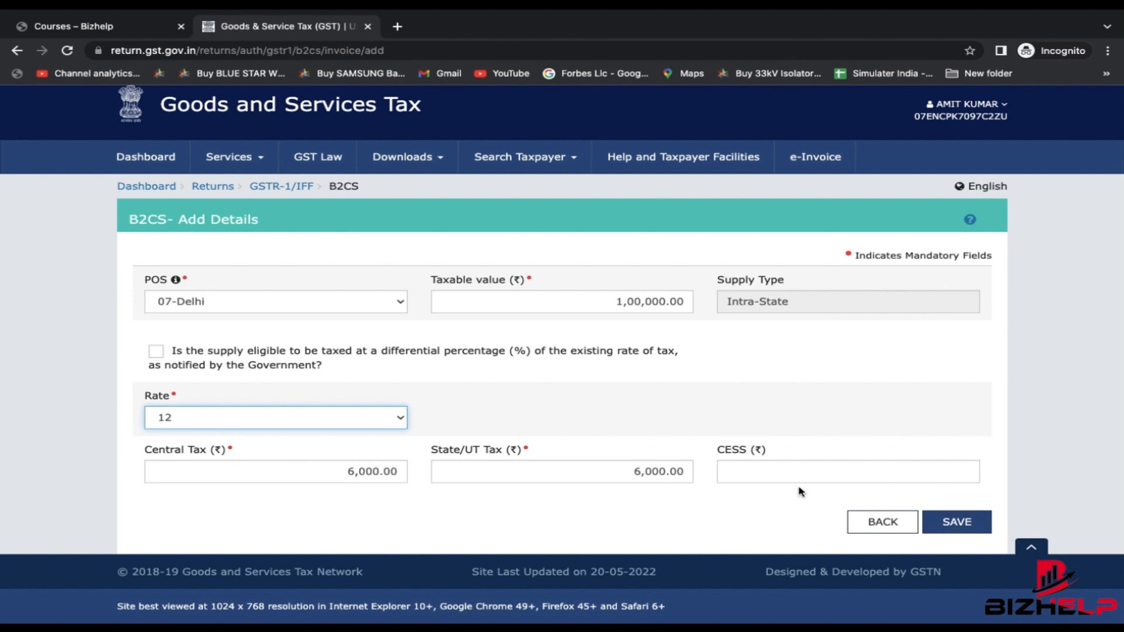
pyautogui.doubleClick(680, 471)
pyautogui.press('BackSpace')
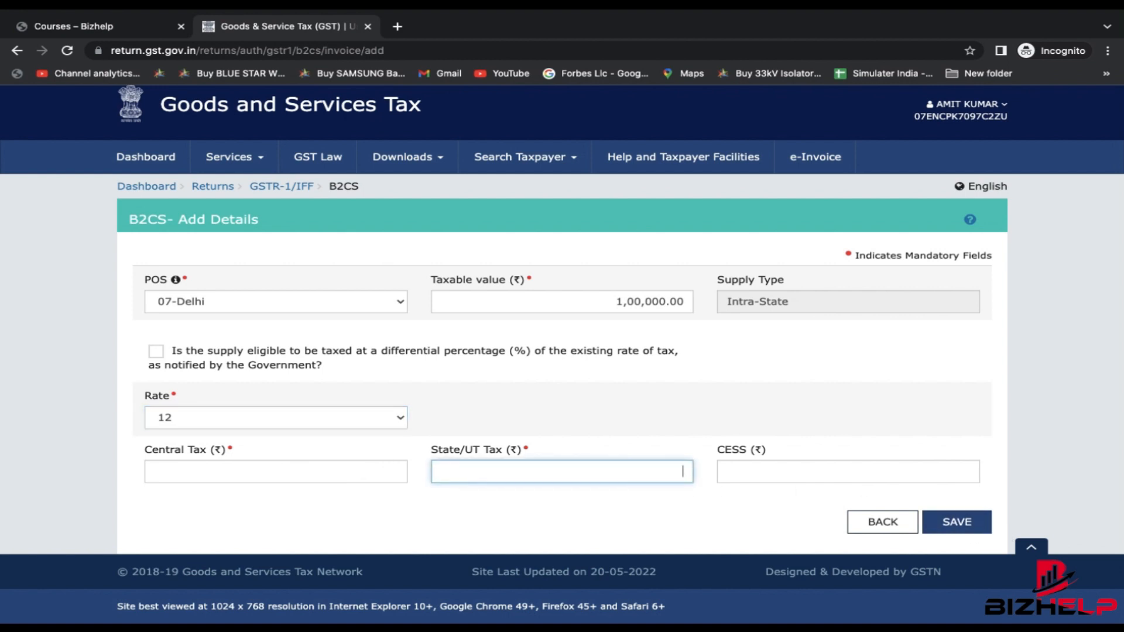
pyautogui.click(532, 288)
pyautogui.doubleClick(534, 296)
pyautogui.press('BackSpace')
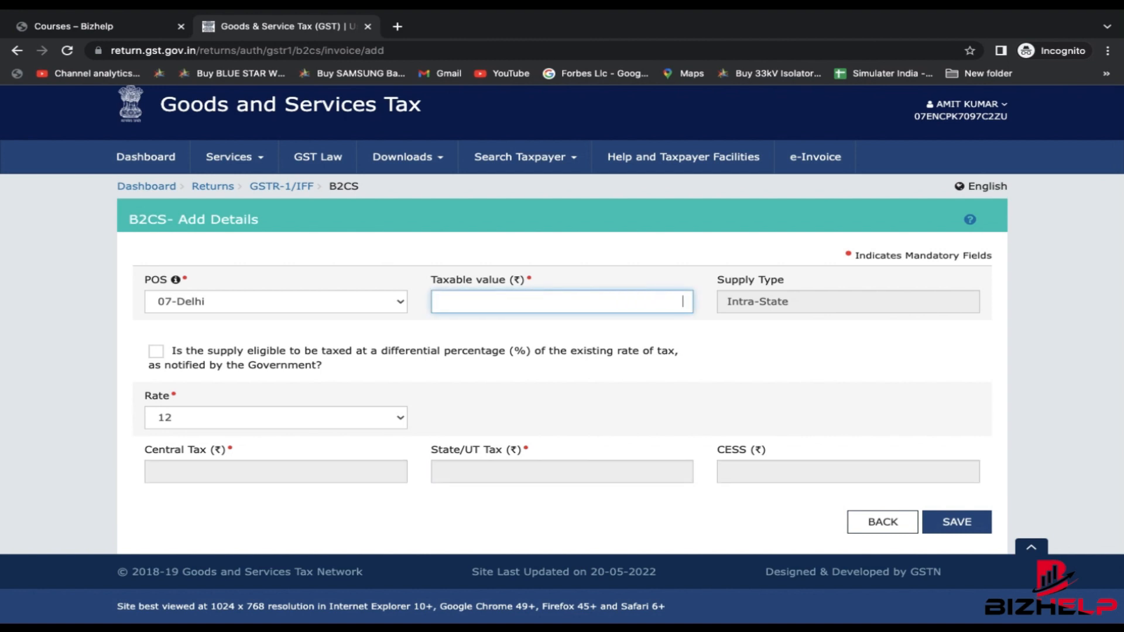
pyautogui.hotkey('ctrl', 'Right')
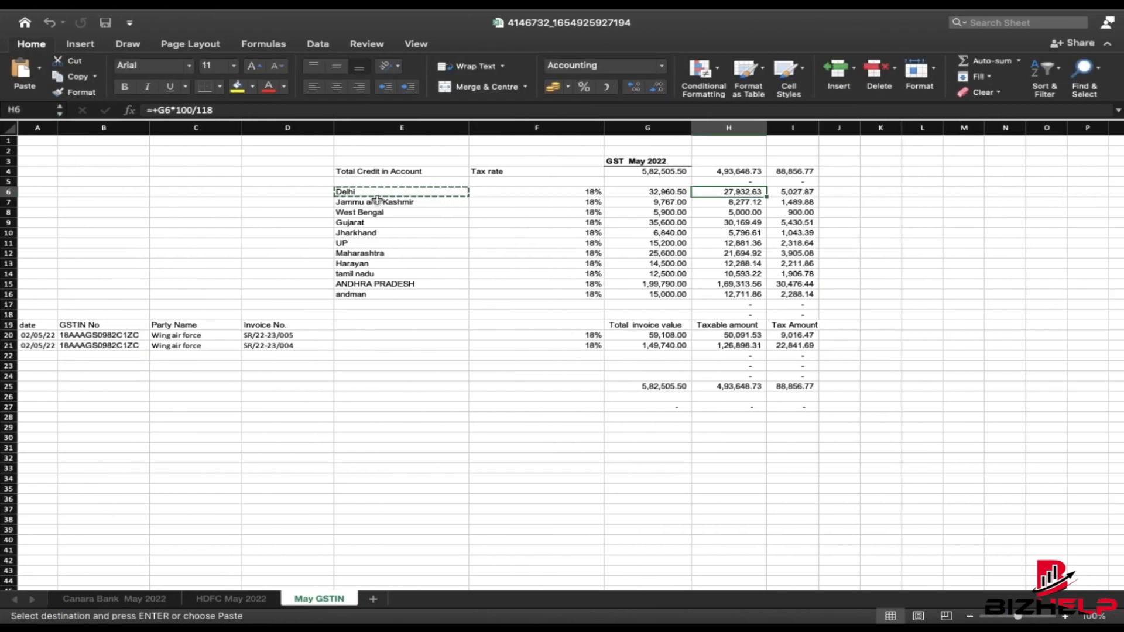
# - Check the Jammu and Kashmir row, then enter a B2CS entry with POS 01-Jammu and Kashmir, taxable value 9,767.00
pyautogui.click(373, 206)
pyautogui.hotkey('ctrl', 'Left')
pyautogui.click(213, 289)
pyautogui.press('Up')
pyautogui.press('Up')
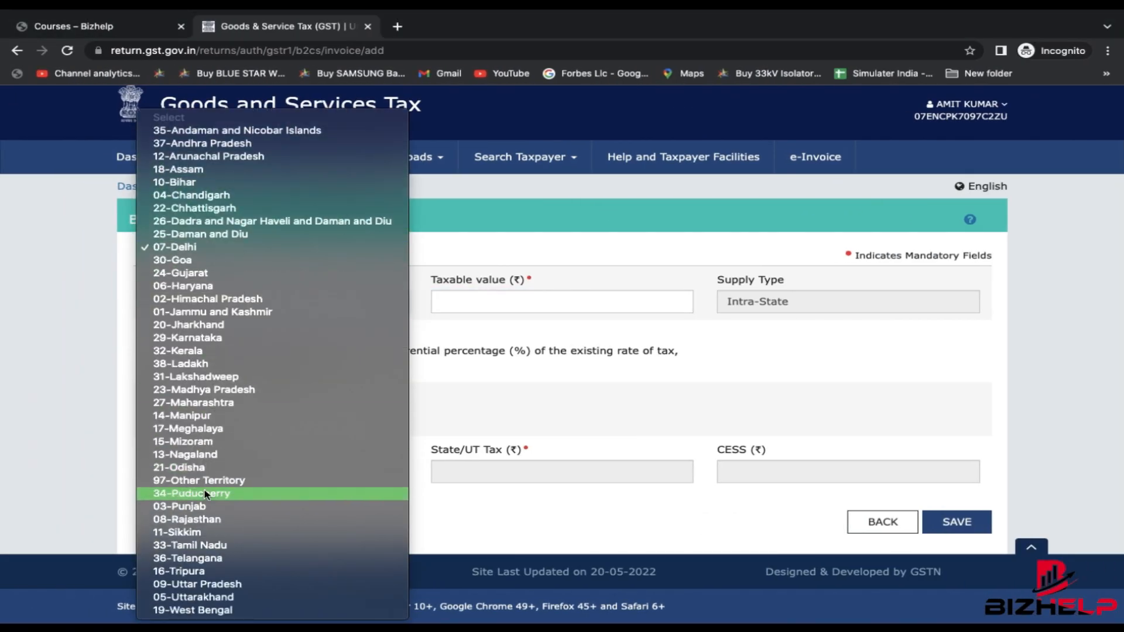
pyautogui.click(202, 314)
pyautogui.press('Tab')
pyautogui.write('9,767')
pyautogui.click(786, 357)
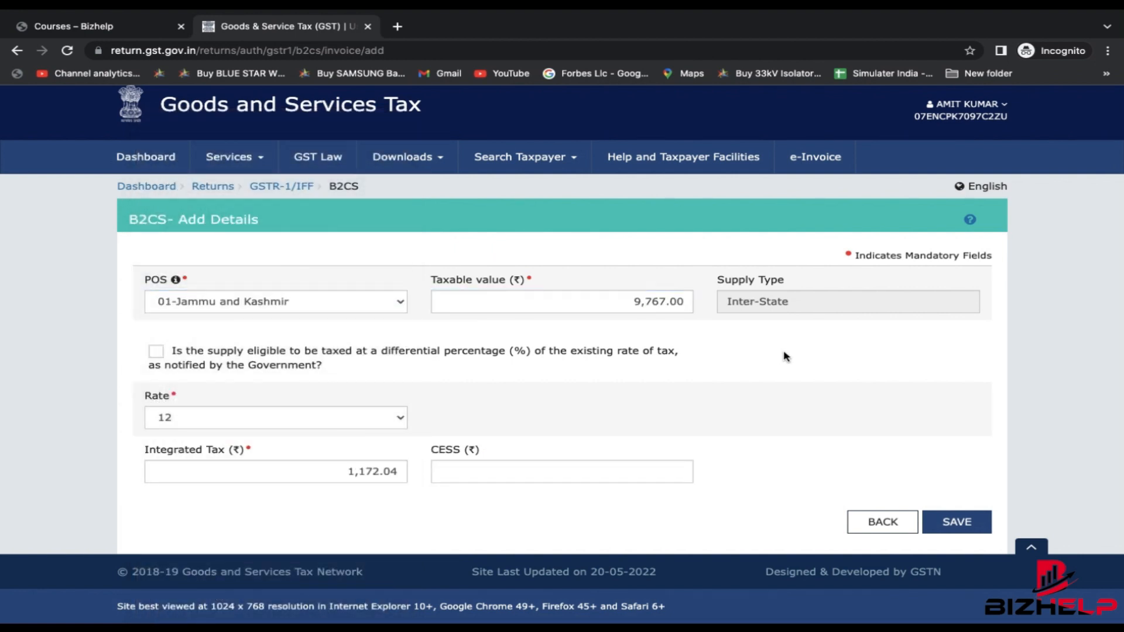
# - Set the rate to 18%, check integrated tax 1,758.06, and save the entry
pyautogui.click(309, 420)
pyautogui.click(216, 434)
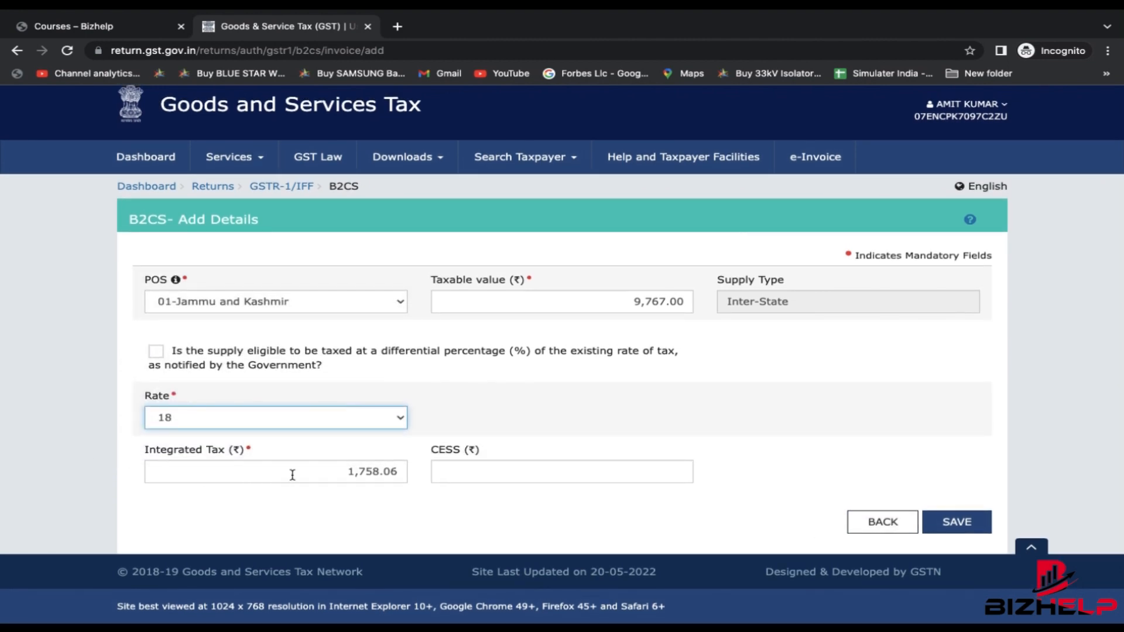
pyautogui.moveTo(325, 474); pyautogui.dragTo(400, 474)
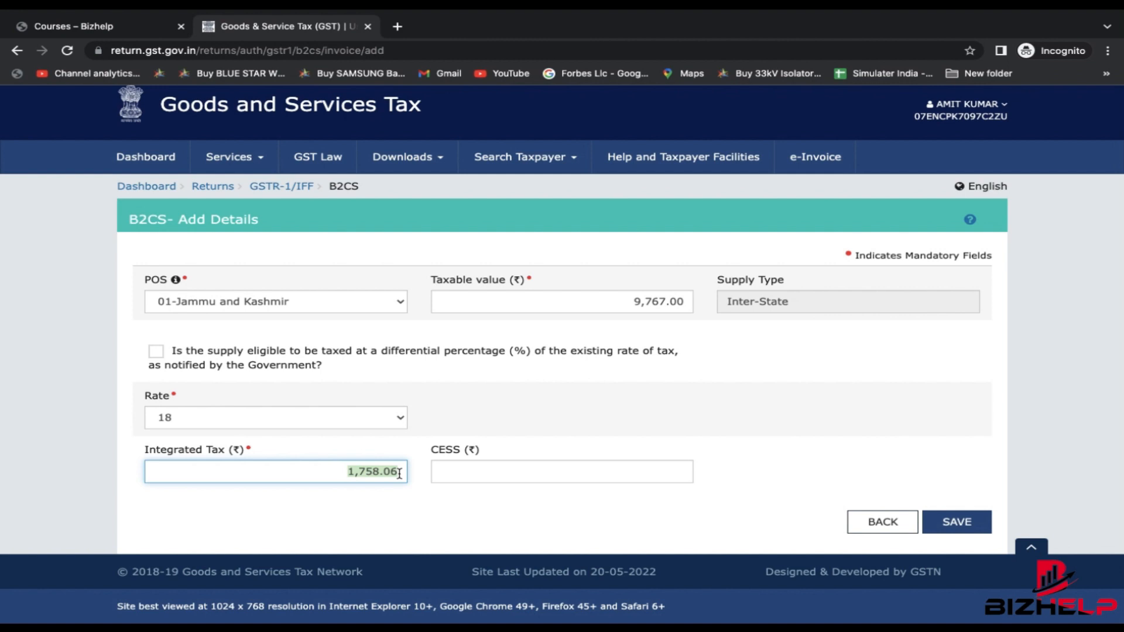
pyautogui.click(951, 523)
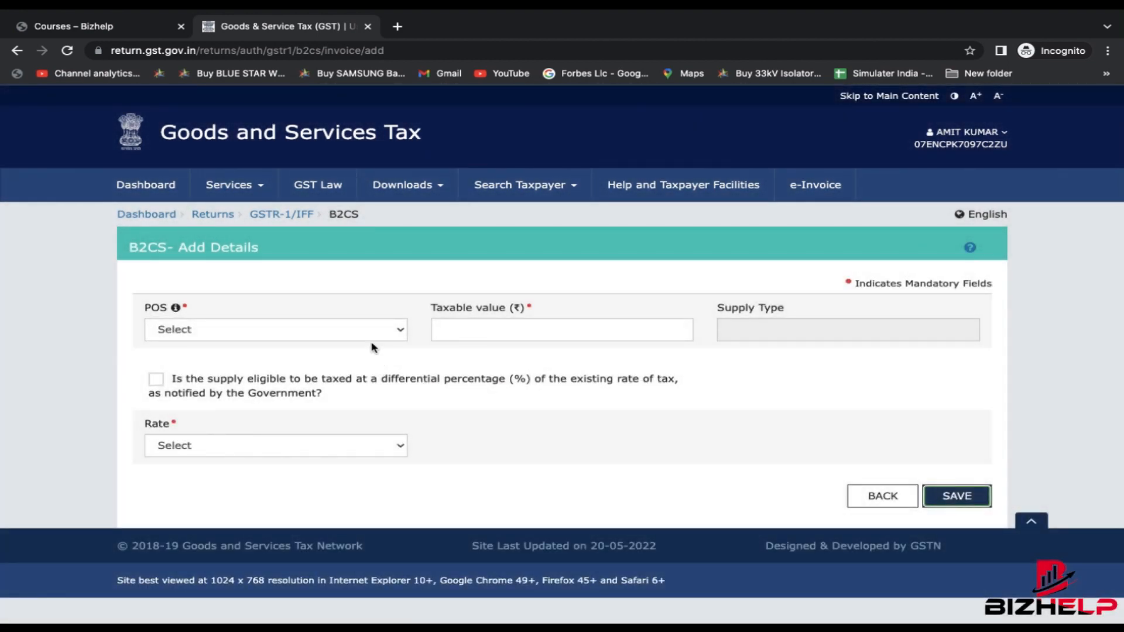
# - Save the edited Gujarat B2CS record and review the processed state rows
pyautogui.click(373, 343)
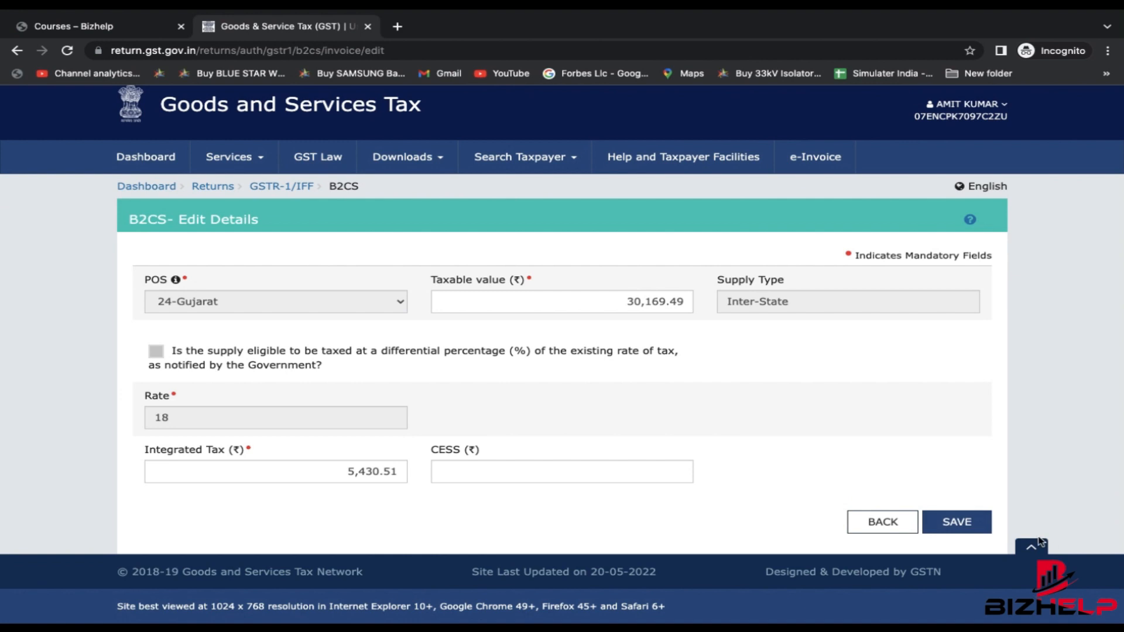
pyautogui.click(975, 528)
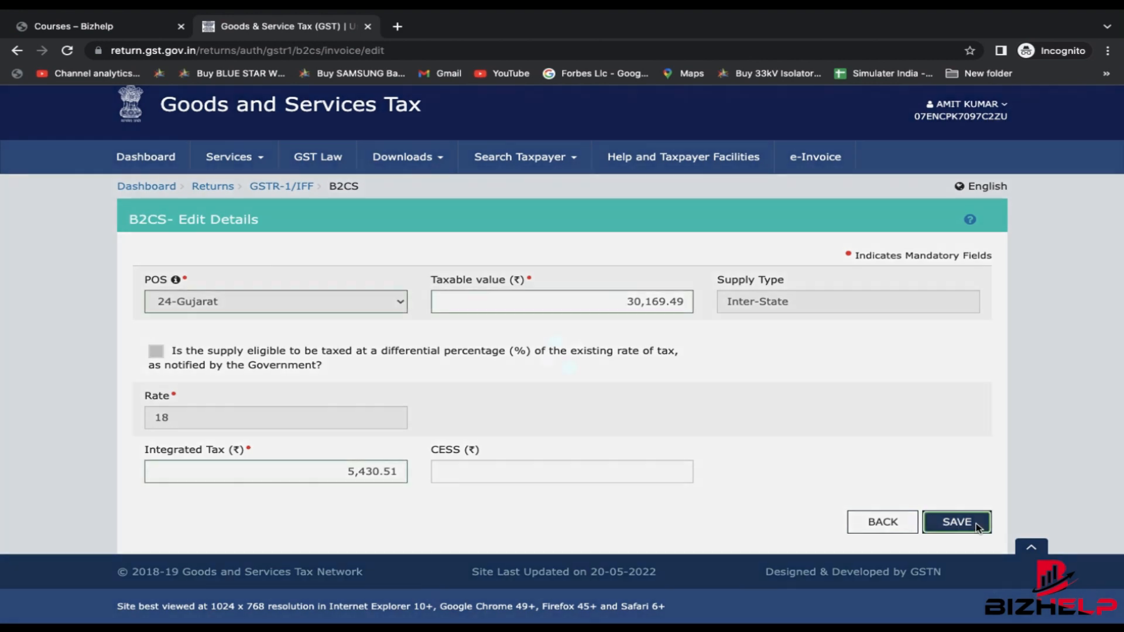
pyautogui.scroll(-6, 906, 503)
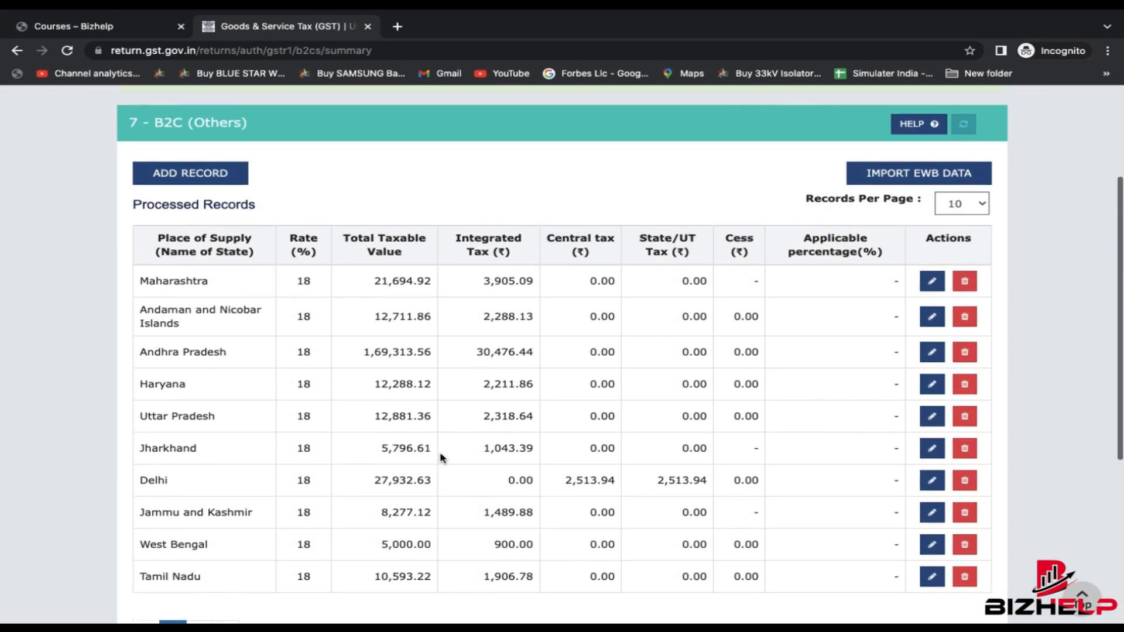
pyautogui.scroll(-1, 577, 421)
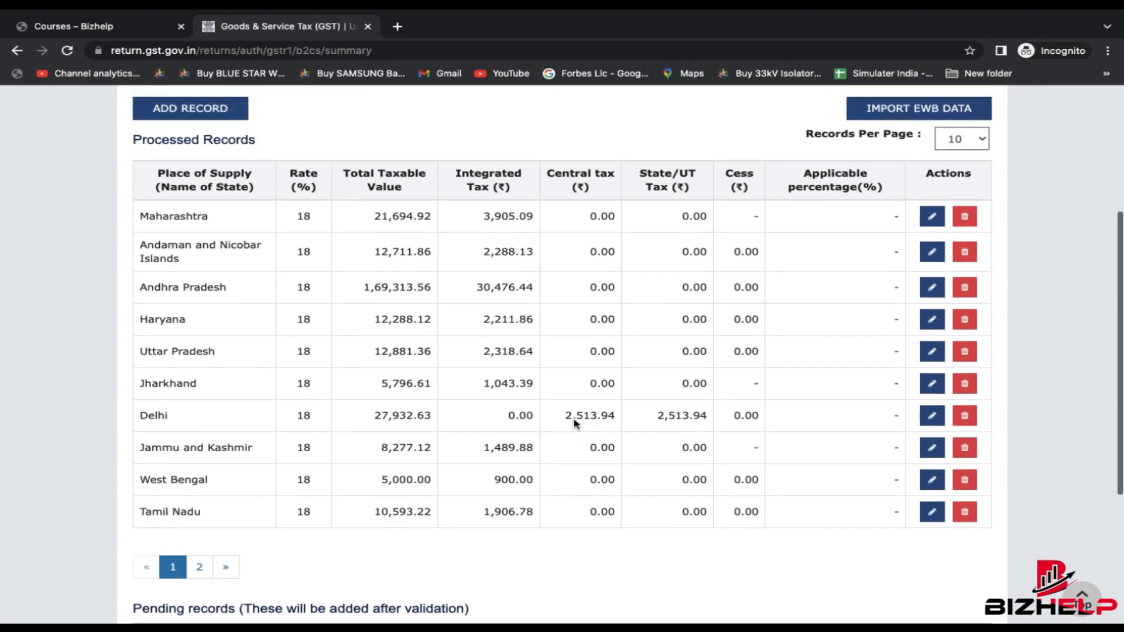
pyautogui.moveTo(149, 208); pyautogui.dragTo(759, 495)
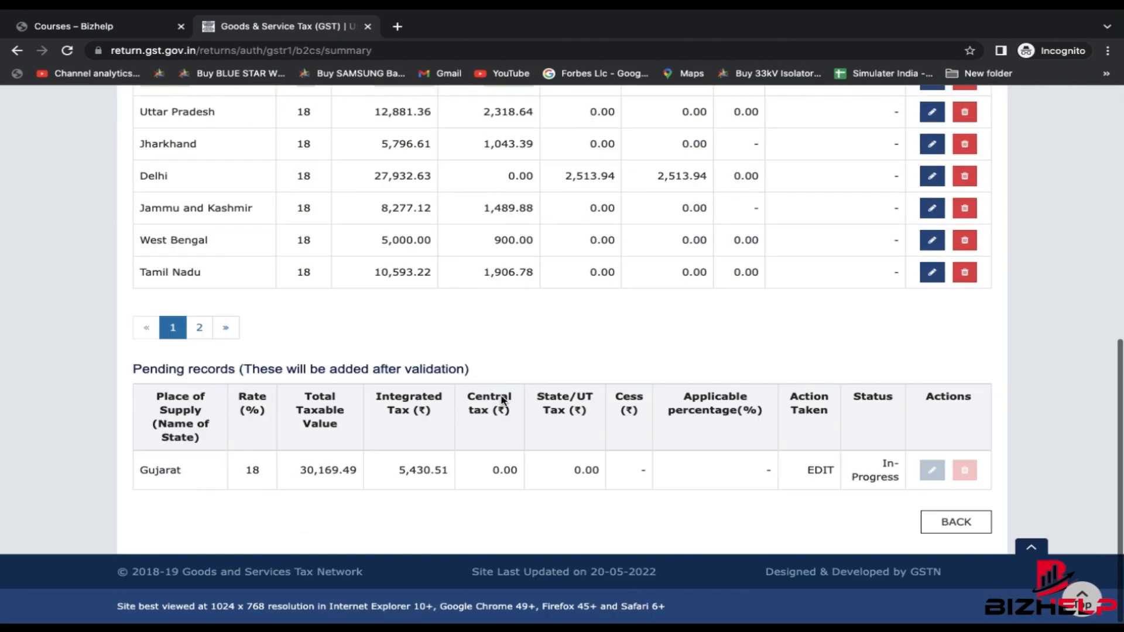
pyautogui.scroll(-1, 502, 400)
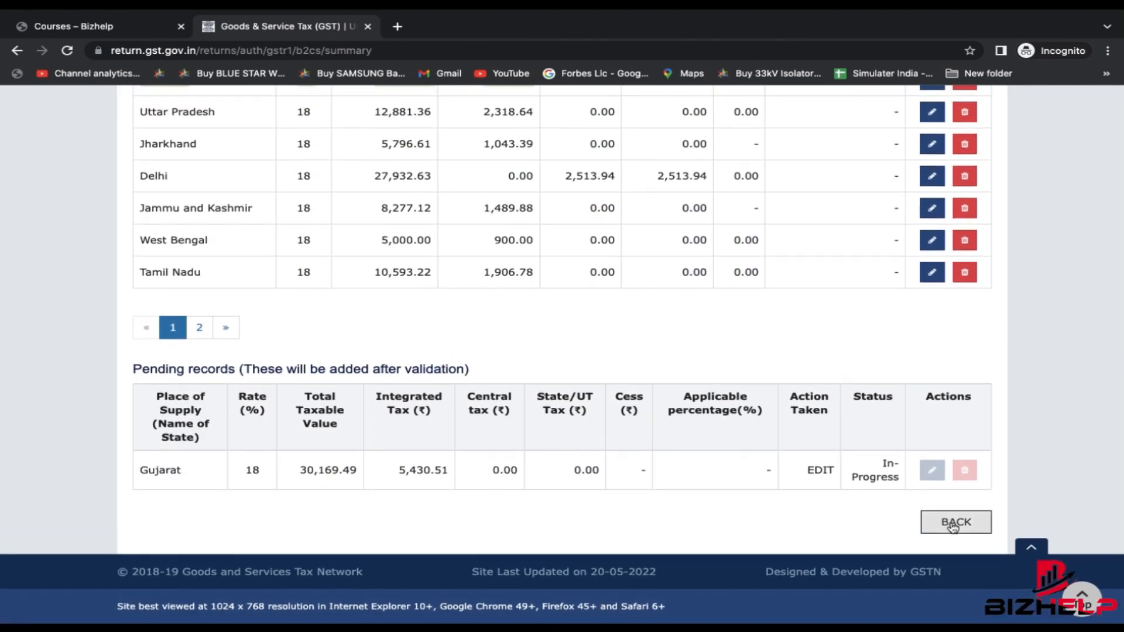
# - Return to the GSTR-1 dashboard (B2C Others: 11 records, 1 pending) and select the Nil Rated Supplies tile
pyautogui.click(955, 504)
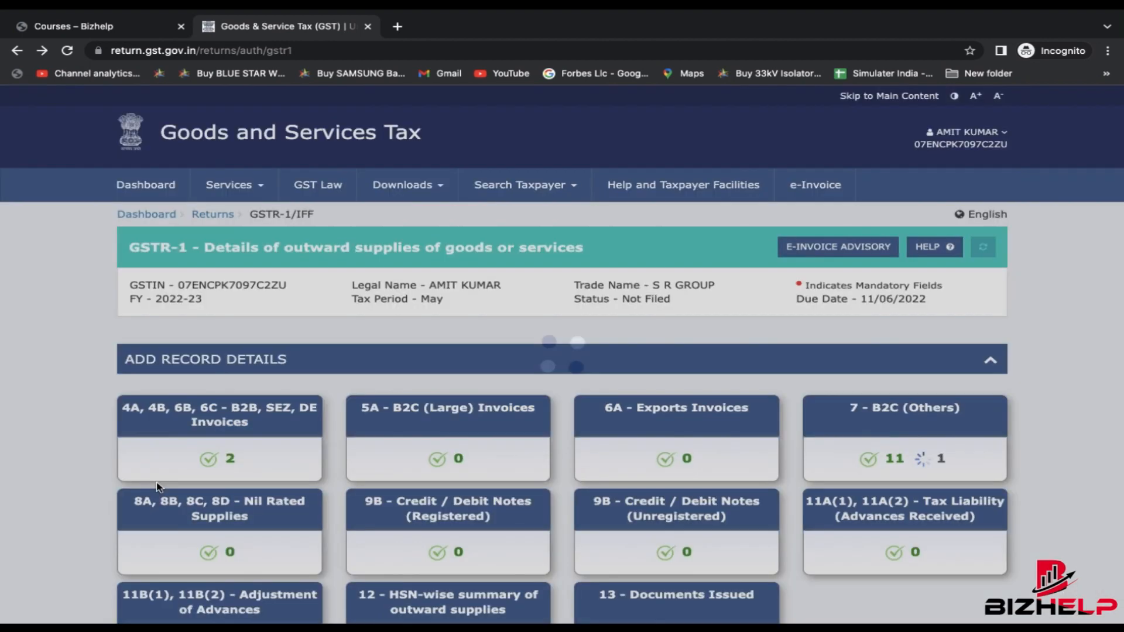
pyautogui.scroll(-3, 155, 482)
pyautogui.click(195, 351)
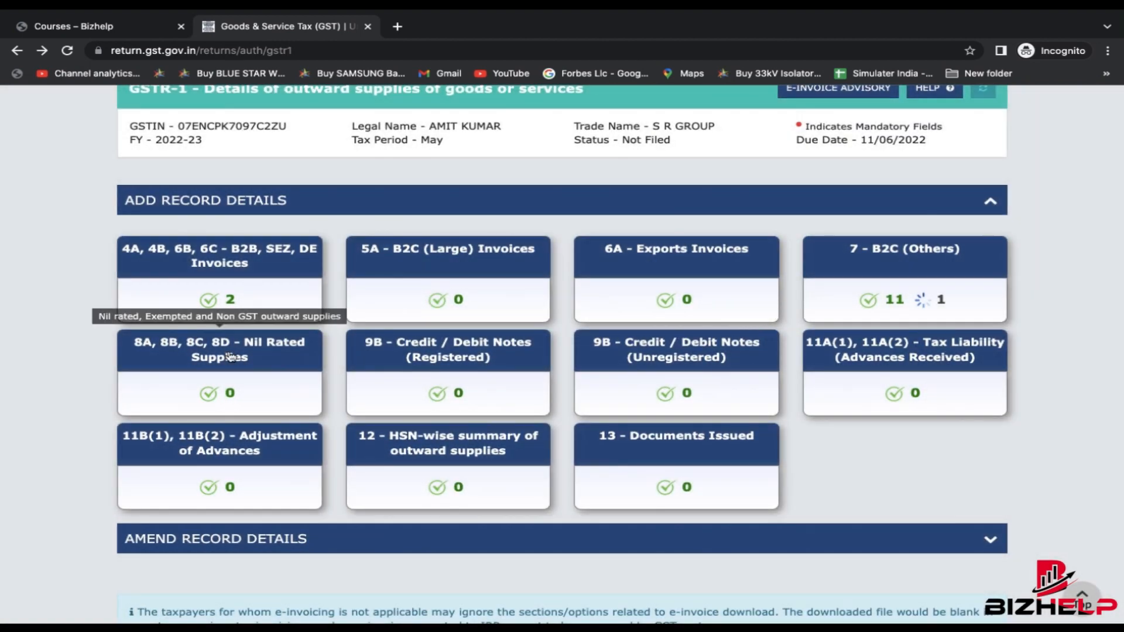
# - Open Nil Rated, Exempted and Non-GST Supplies and cancel saving the all-zero table
pyautogui.click(212, 352)
pyautogui.scroll(-1, 539, 477)
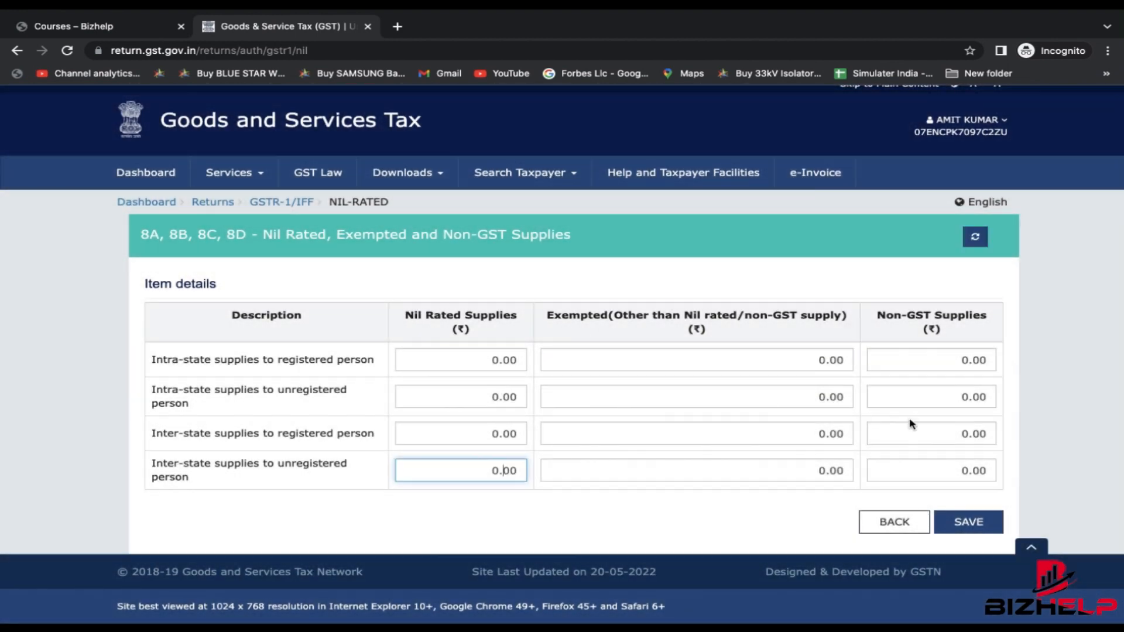
pyautogui.click(966, 523)
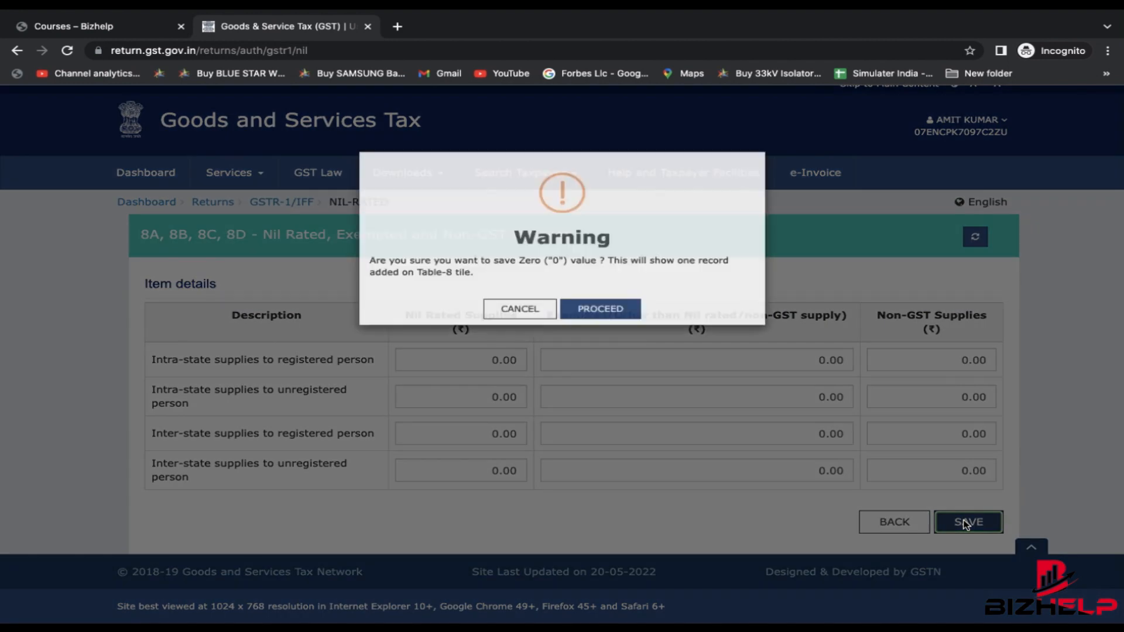
pyautogui.click(515, 309)
# - Go back to the GSTR-1 dashboard and open 9B Credit/Debit Notes (Registered)
pyautogui.click(912, 528)
pyautogui.scroll(-2, 526, 534)
pyautogui.scroll(-2, 525, 536)
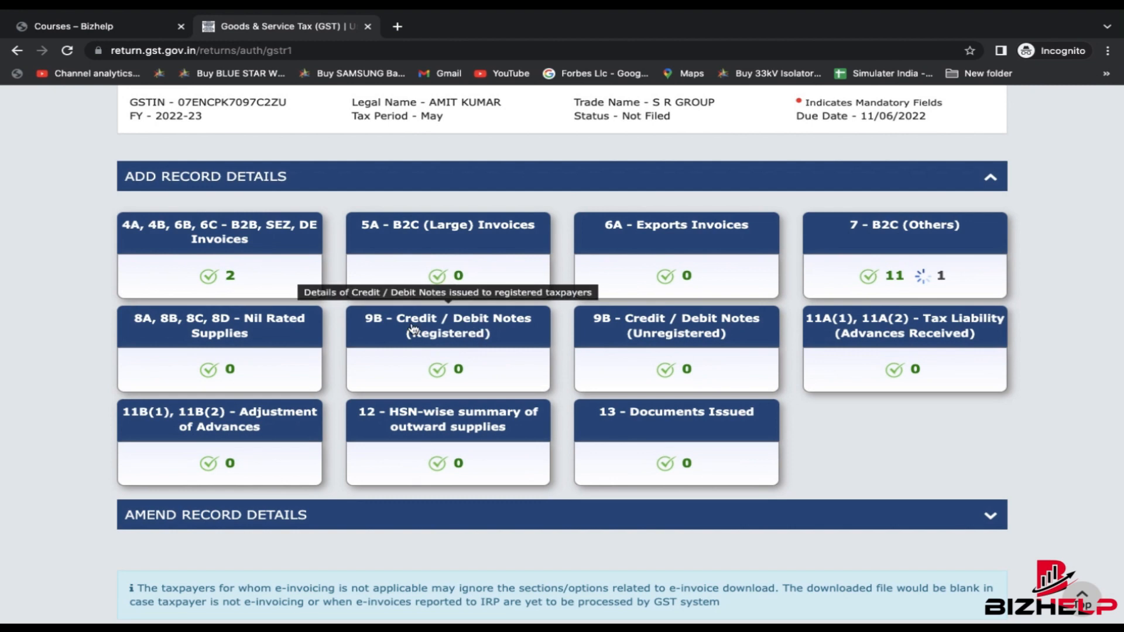
pyautogui.click(411, 328)
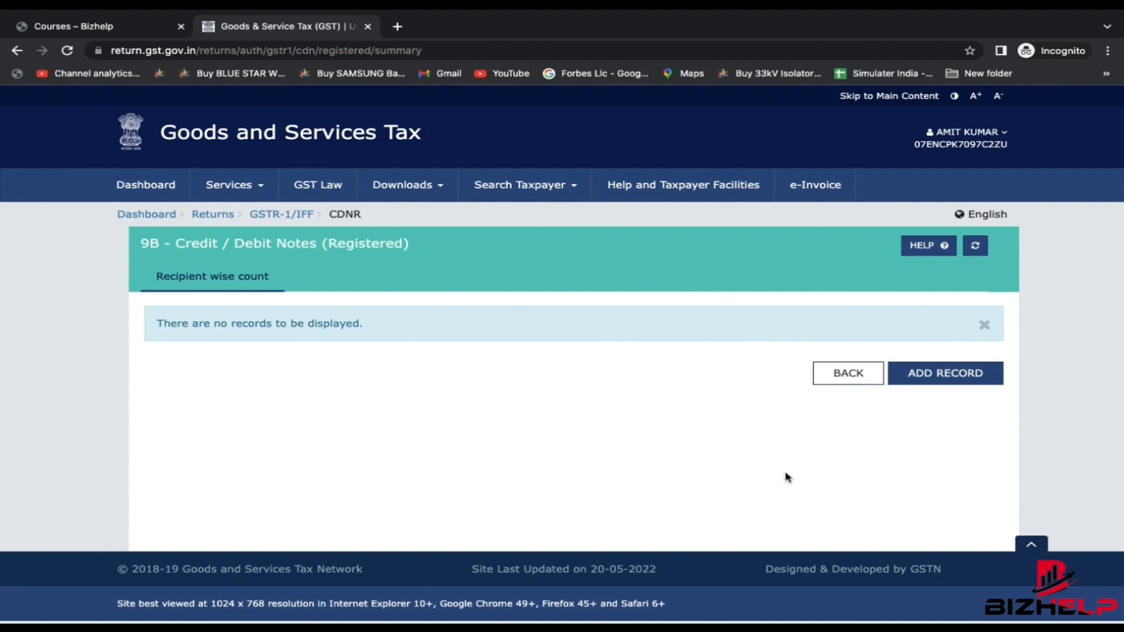
# - Start a new registered credit/debit note, going through GSTIN, number, date, Note Type Credit and value fields
pyautogui.click(975, 379)
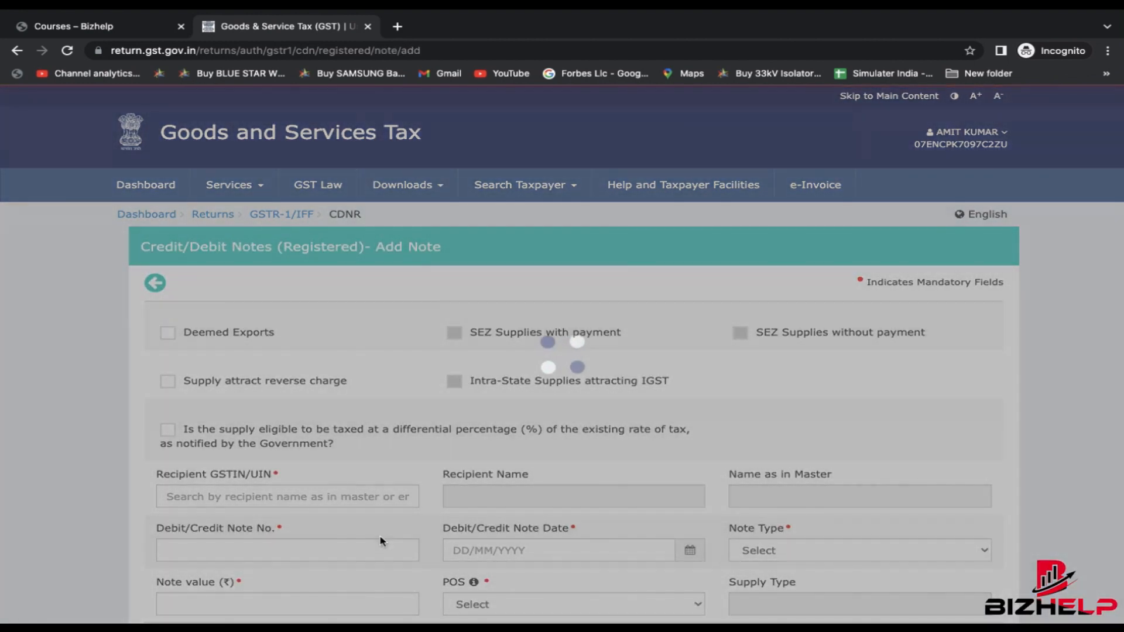
pyautogui.scroll(-2, 361, 470)
pyautogui.click(257, 386)
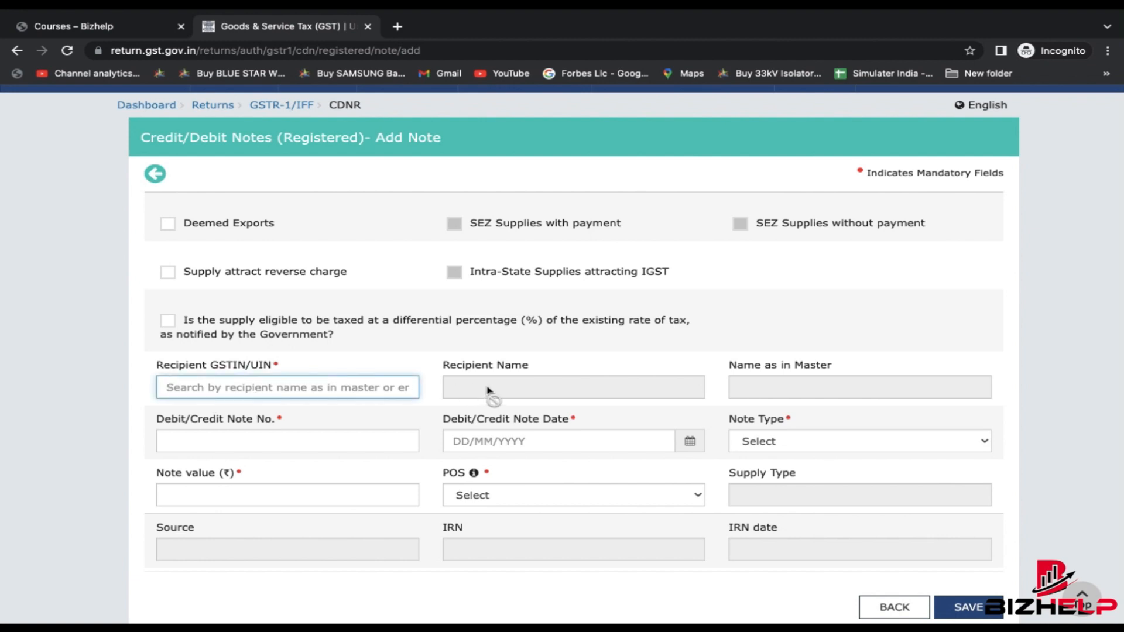
pyautogui.click(285, 442)
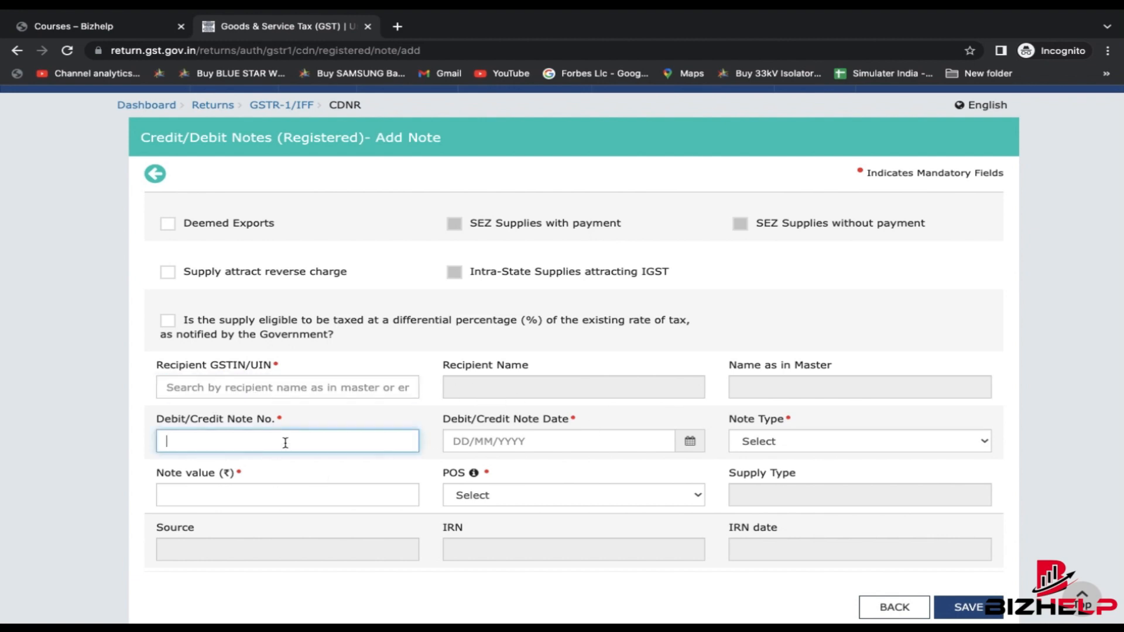
pyautogui.click(661, 447)
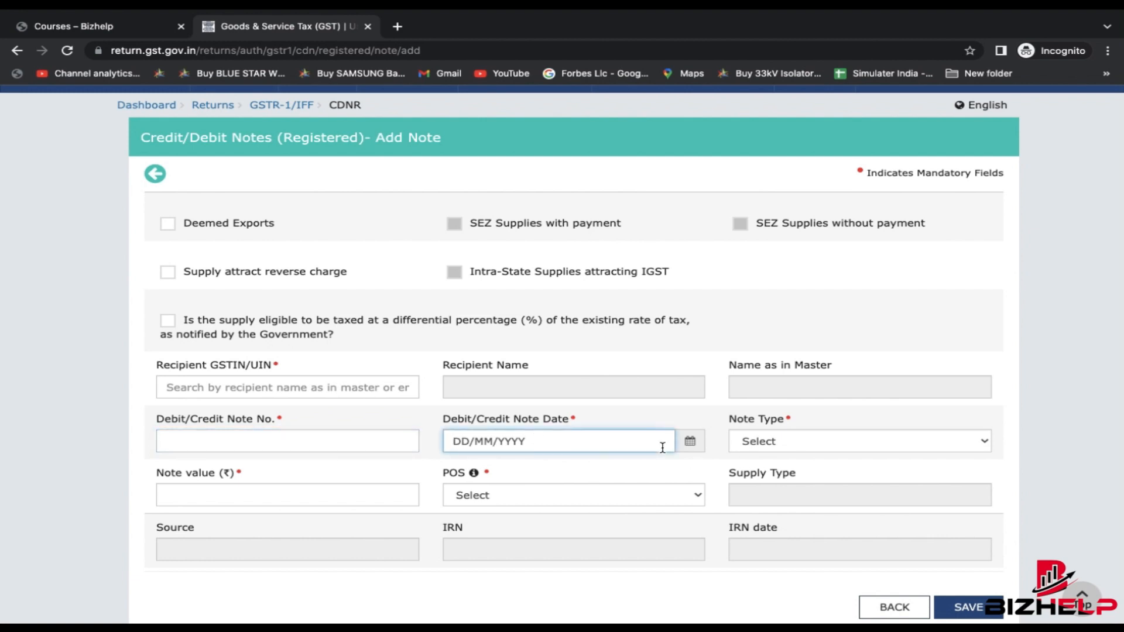
pyautogui.click(806, 450)
pyautogui.click(800, 456)
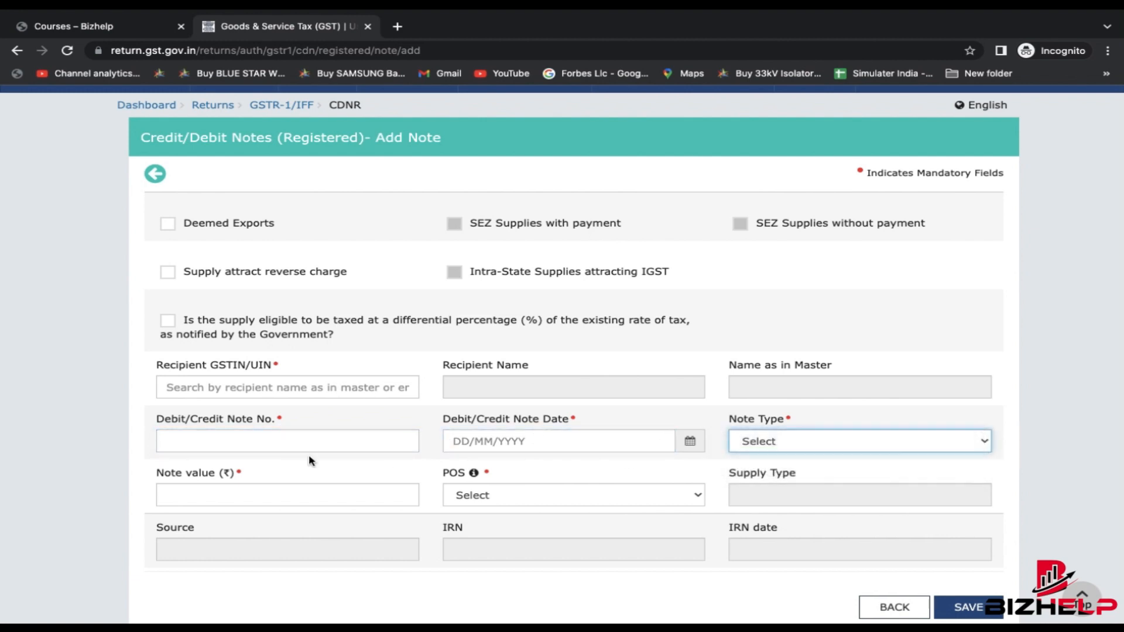
pyautogui.click(210, 492)
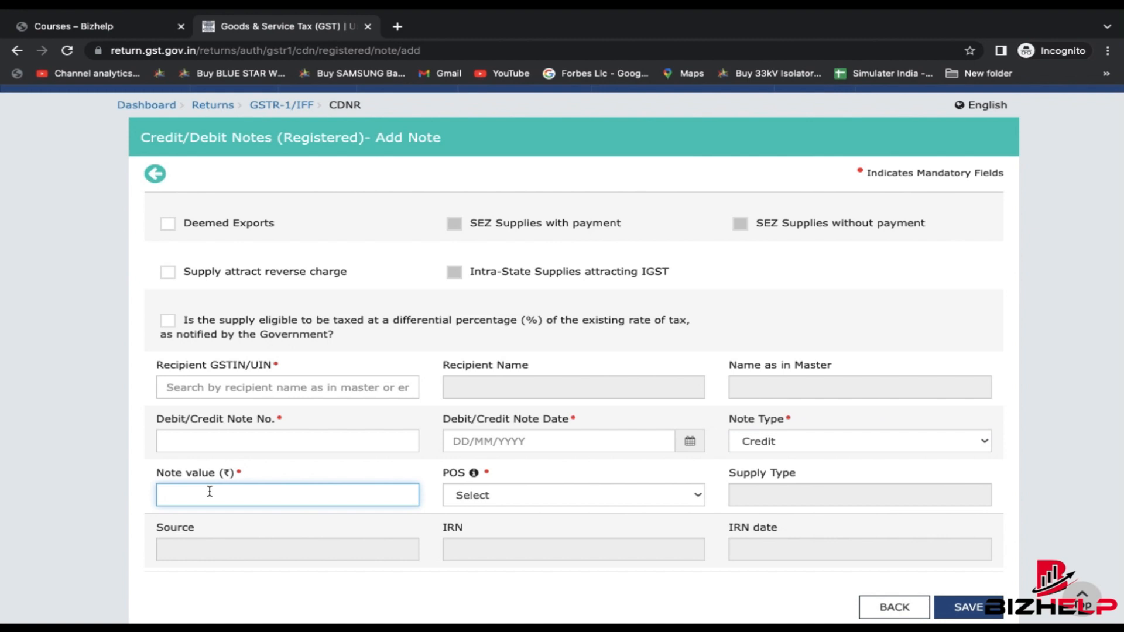
pyautogui.scroll(-1, 209, 491)
# - Change the Note Type to Debit and leave the add-note form without saving
pyautogui.click(813, 367)
pyautogui.click(780, 382)
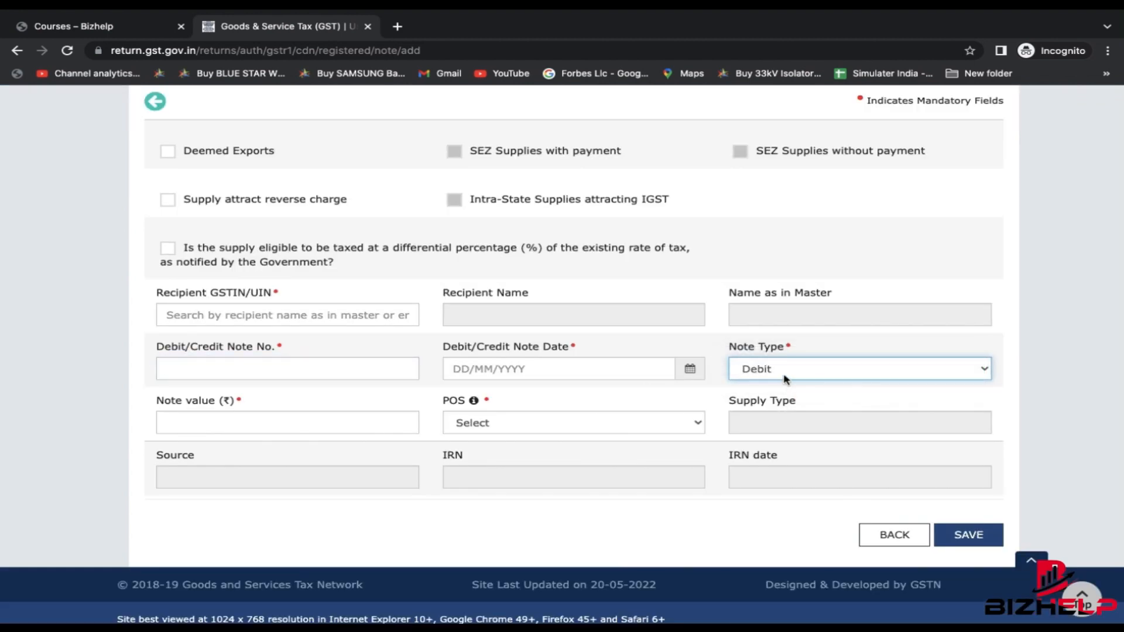
pyautogui.click(785, 377)
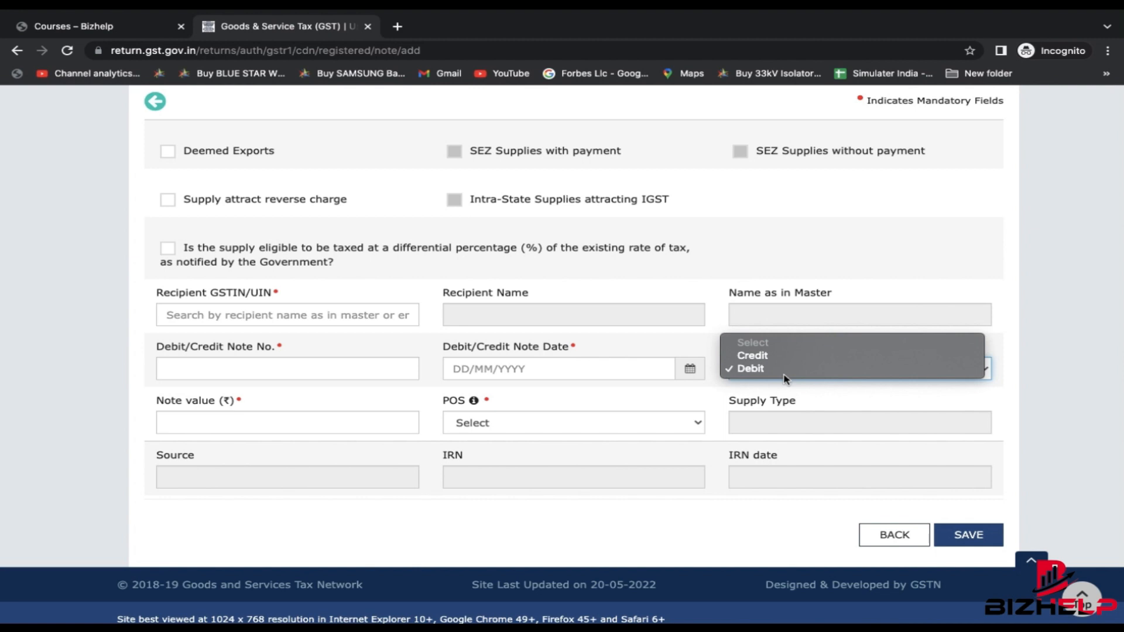
pyautogui.click(785, 370)
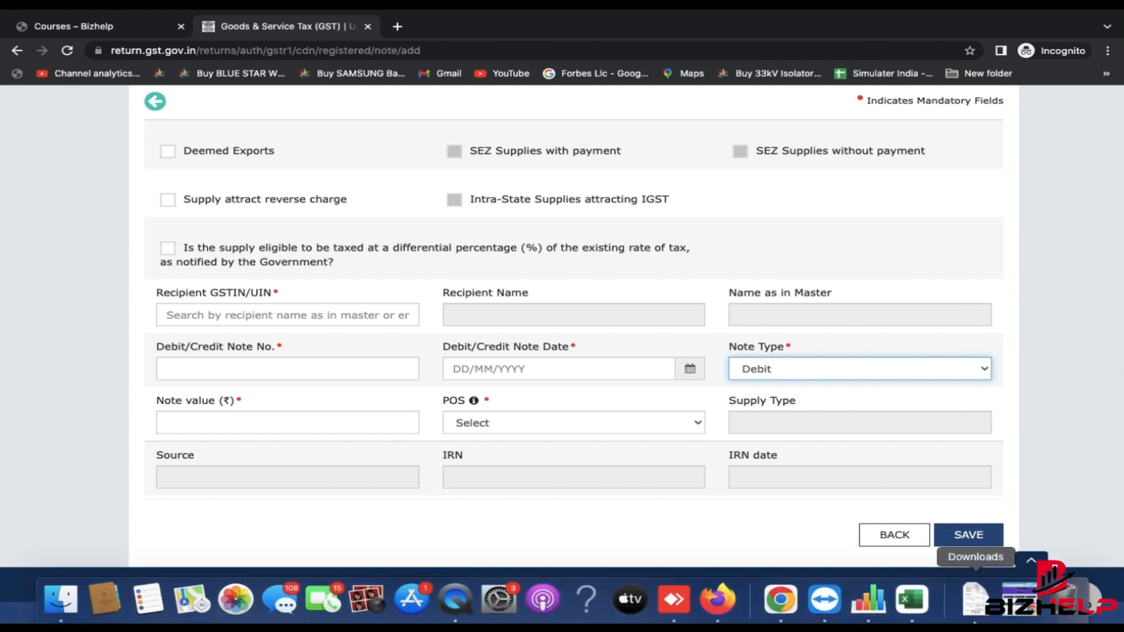
pyautogui.click(904, 549)
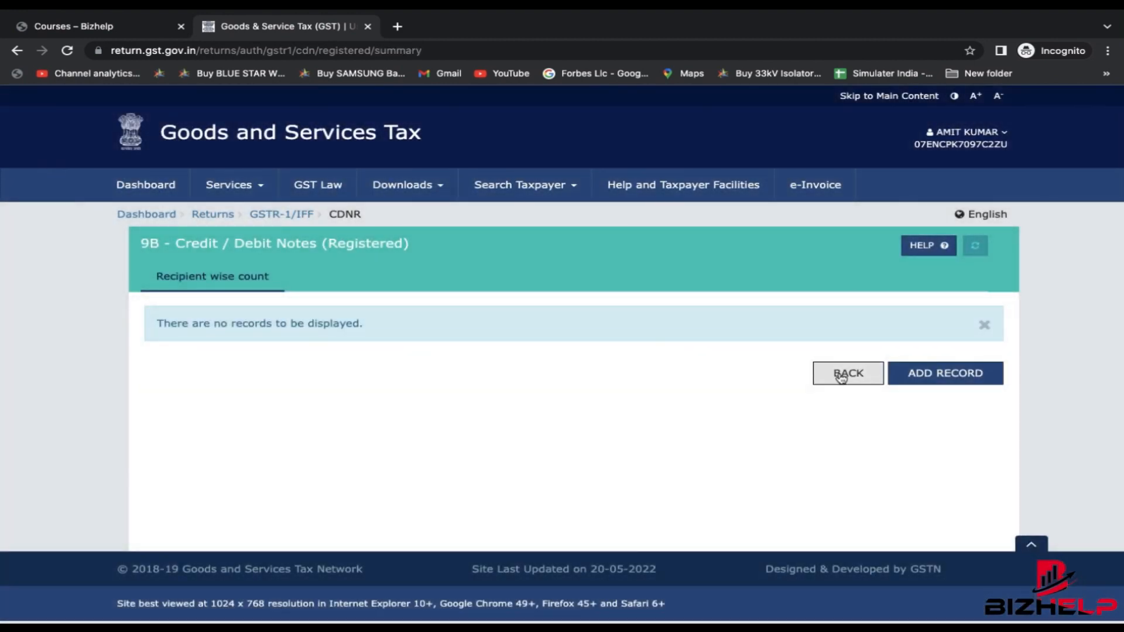
# - Return from the empty 9B summary to the GSTR-1 tiles (B2B 2, B2C Others 11, 9B 0)
pyautogui.click(841, 375)
pyautogui.scroll(-2, 717, 433)
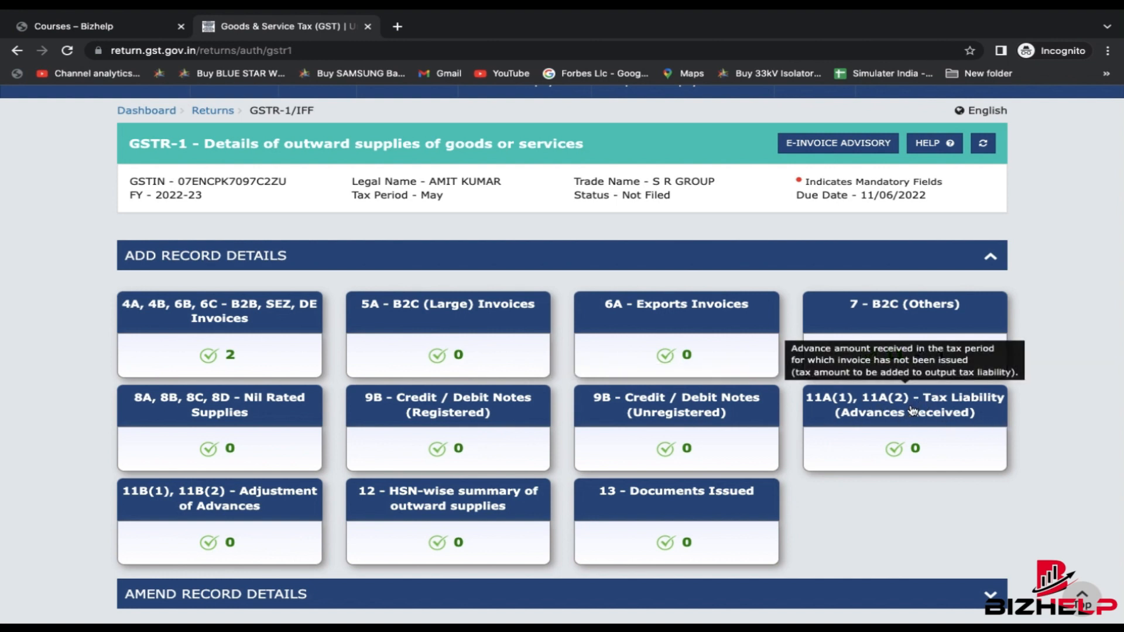
pyautogui.click(912, 410)
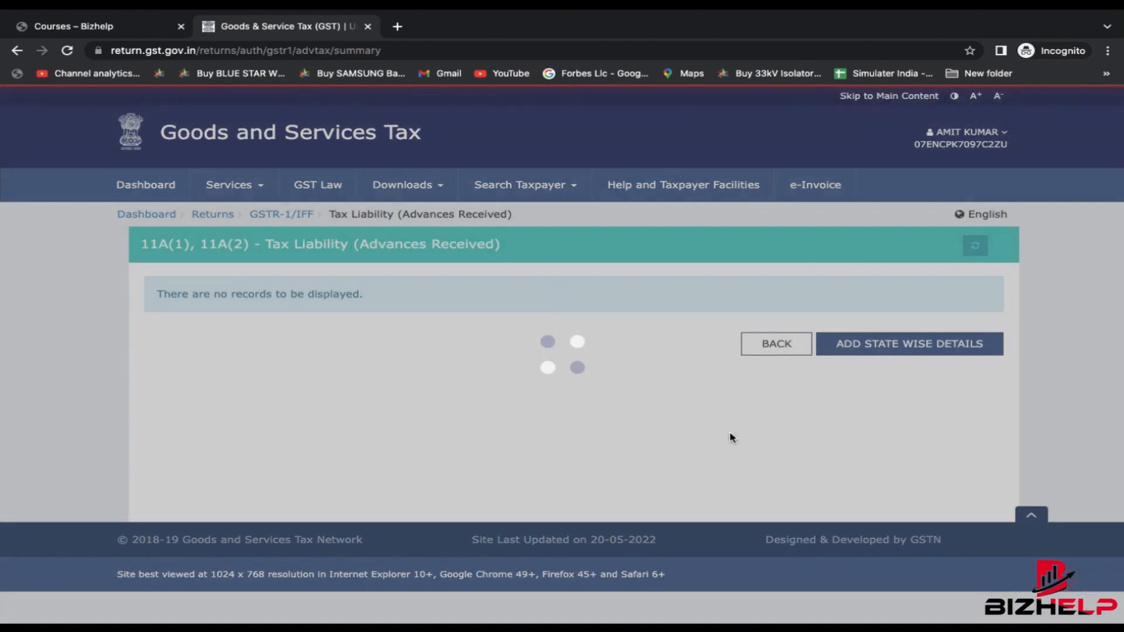
pyautogui.click(861, 346)
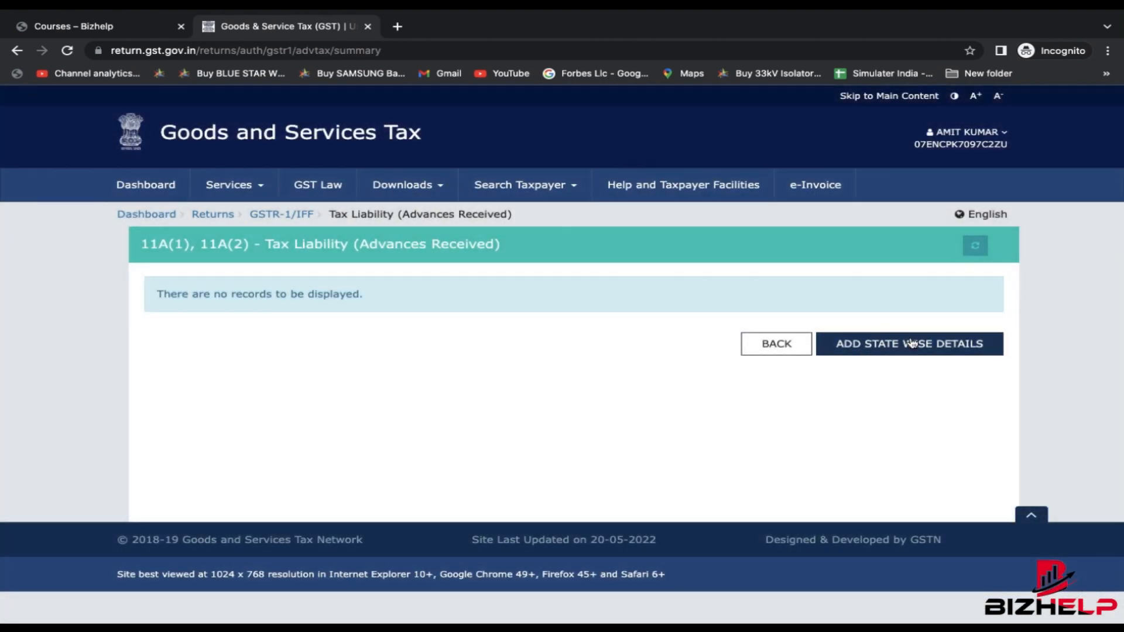
pyautogui.click(898, 344)
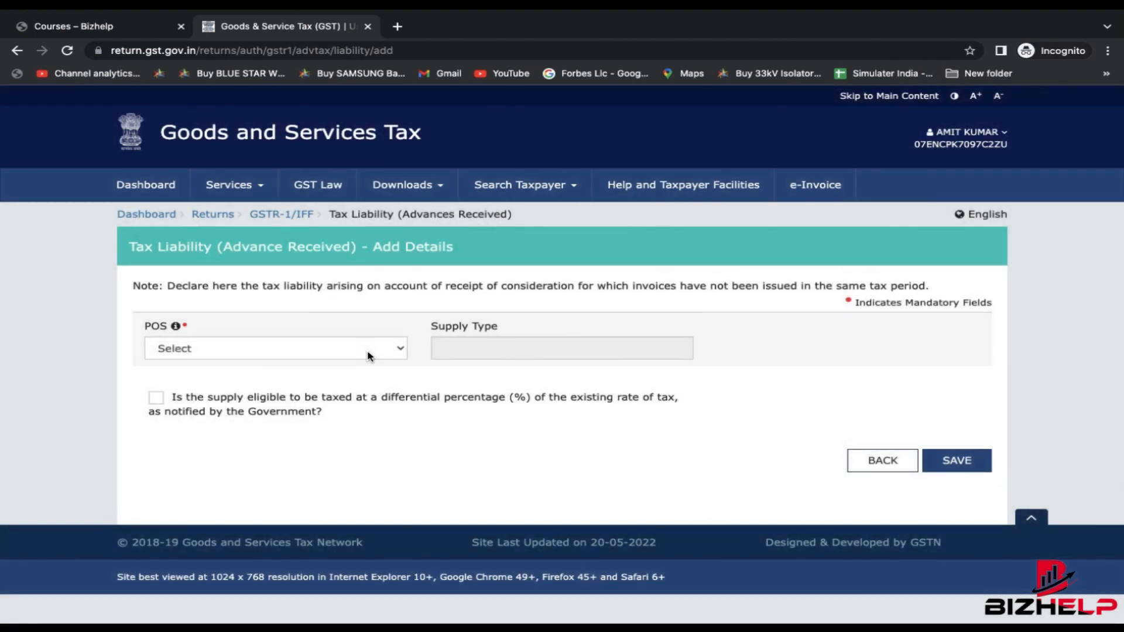
pyautogui.click(364, 349)
pyautogui.click(896, 467)
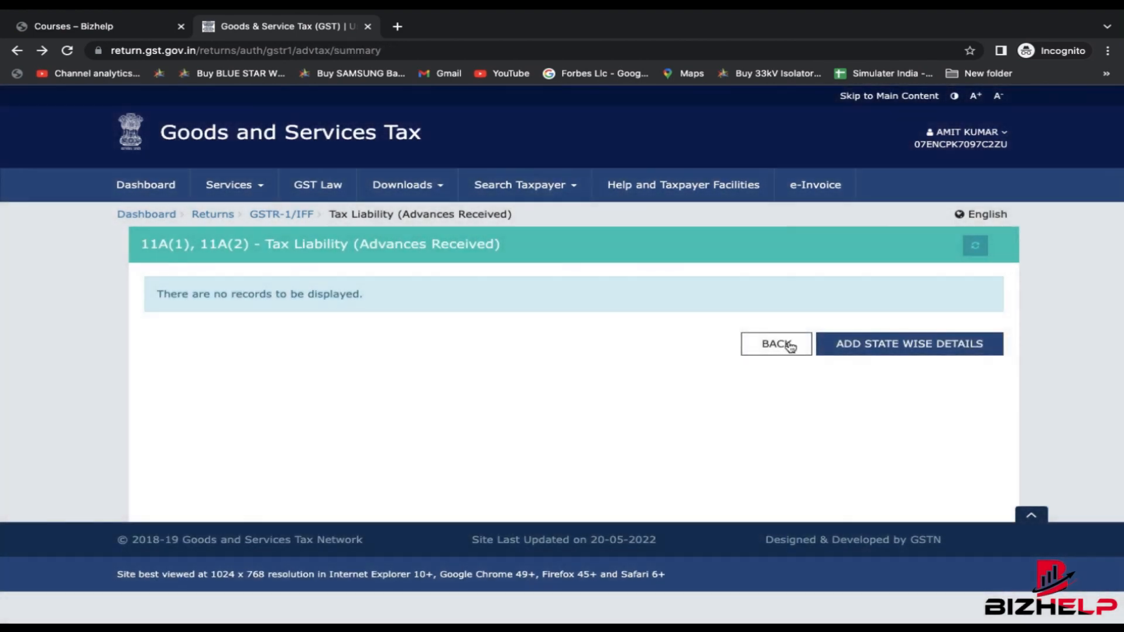
pyautogui.click(776, 345)
pyautogui.scroll(-4, 100, 464)
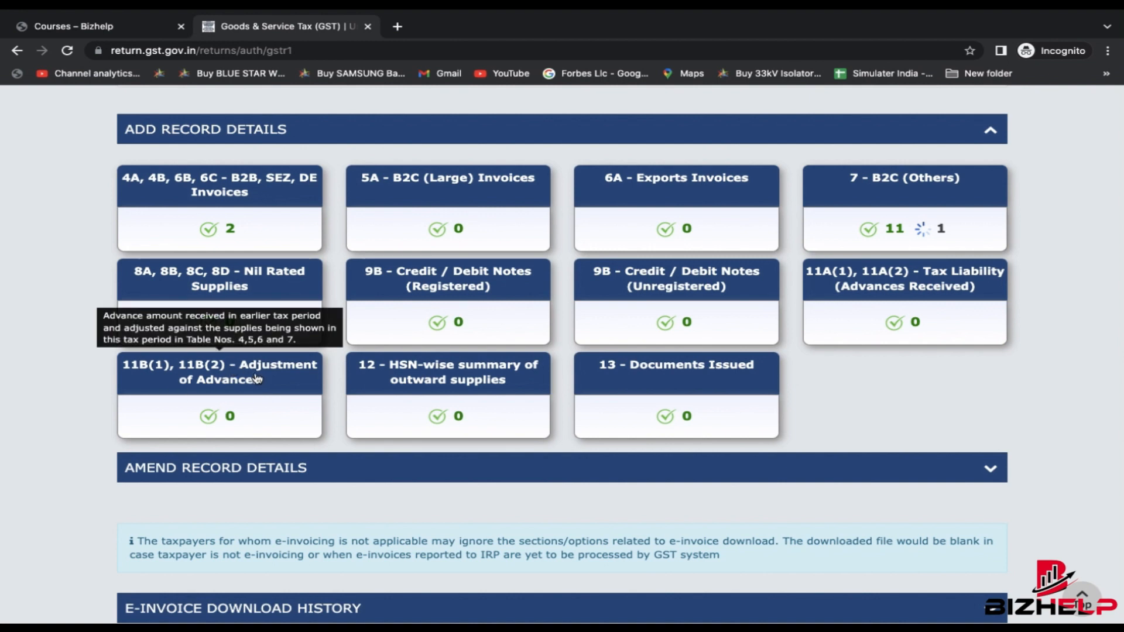
pyautogui.click(255, 379)
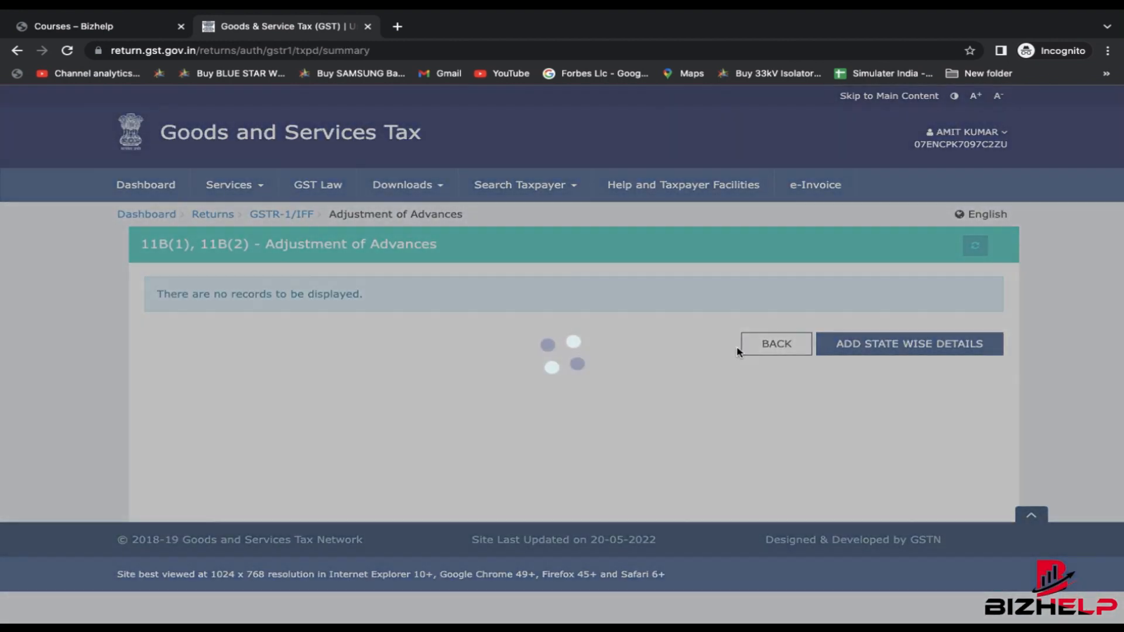
pyautogui.click(889, 346)
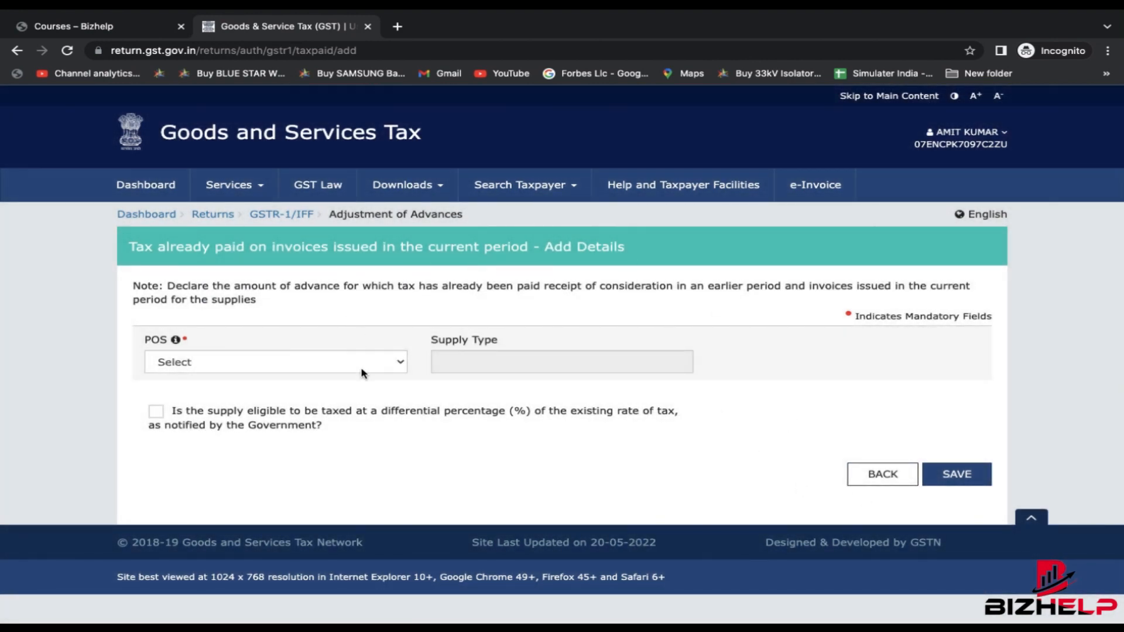
pyautogui.click(894, 473)
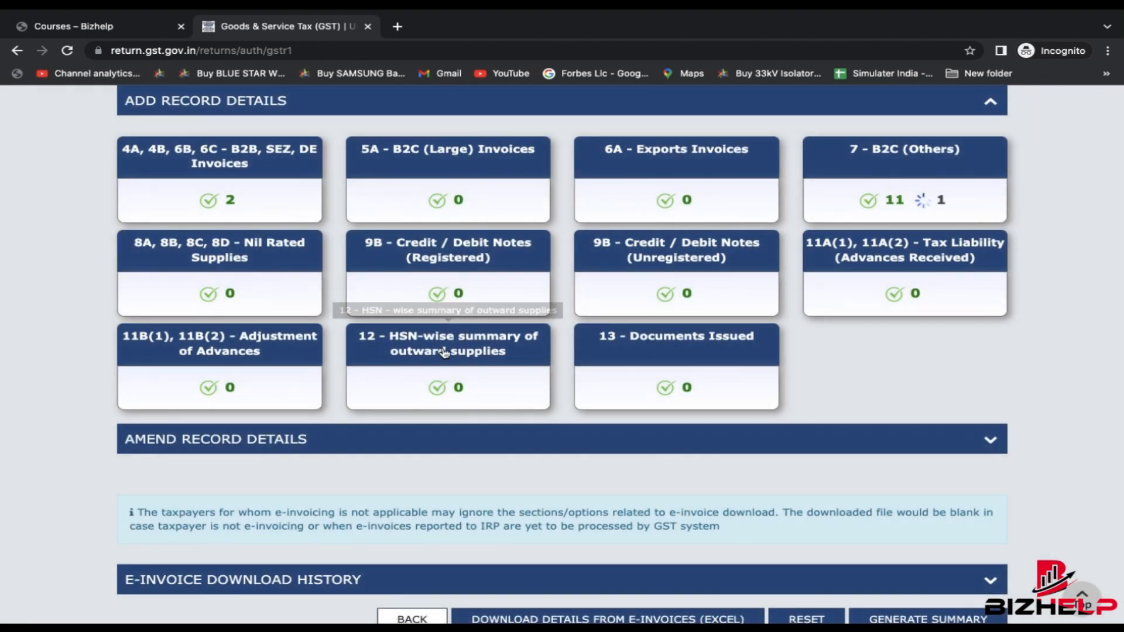
# - Open the HSN-wise summary and pick HSN 42021110 from the suggestions, filling its description
pyautogui.click(465, 350)
pyautogui.scroll(-3, 547, 410)
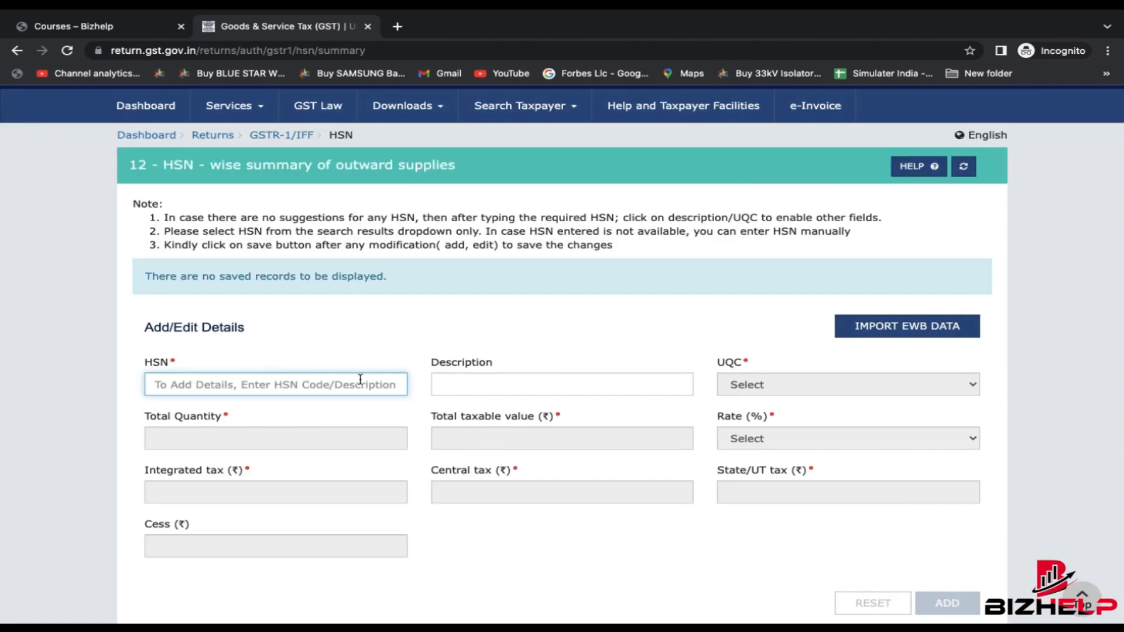
pyautogui.write('420211')
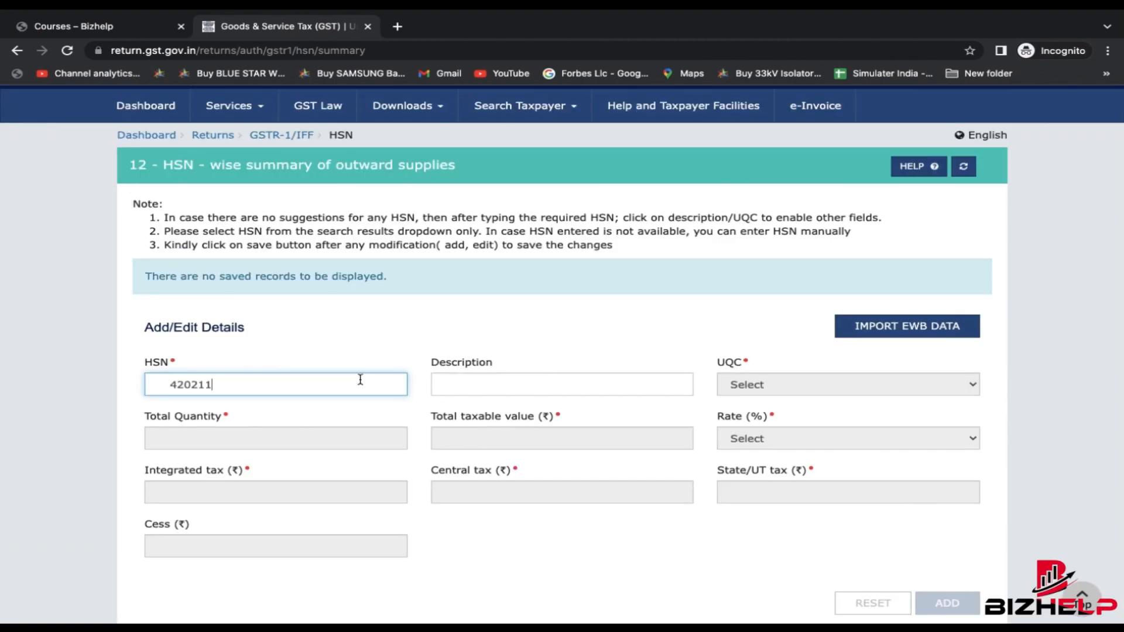
pyautogui.press('BackSpace')
pyautogui.press('BackSpace')
pyautogui.press('BackSpace')
pyautogui.press('BackSpace')
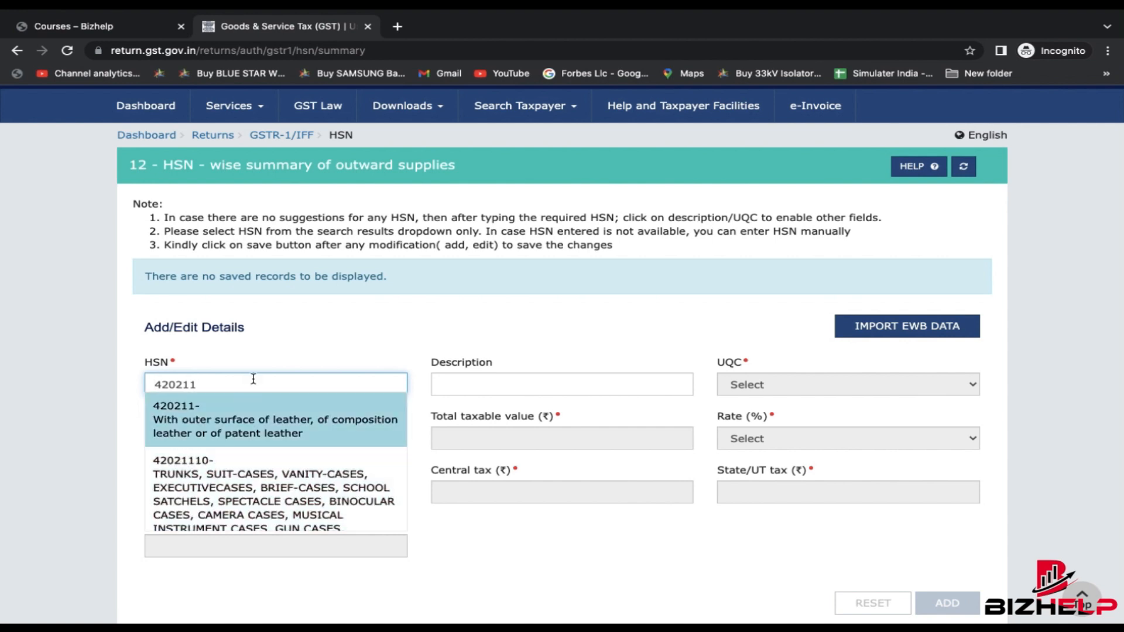
pyautogui.click(226, 477)
# - Check the leather messenger bag invoice (004.pdf) details before choosing the unit of quantity
pyautogui.click(845, 388)
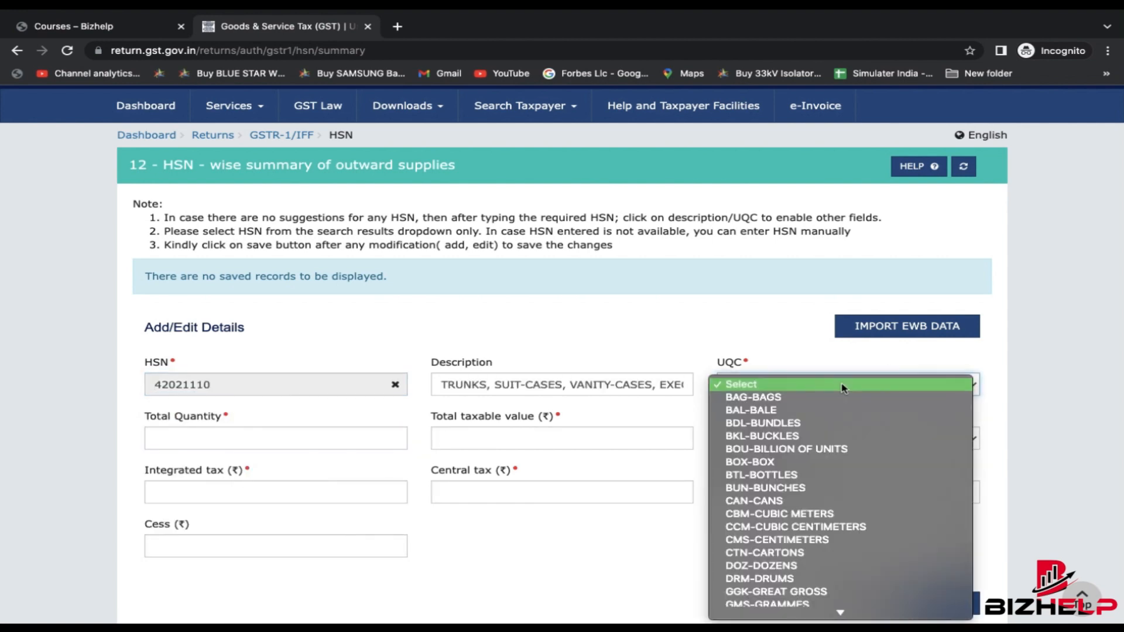
pyautogui.hotkey('ctrl', 'Right')
pyautogui.hotkey('ctrl', 'Left')
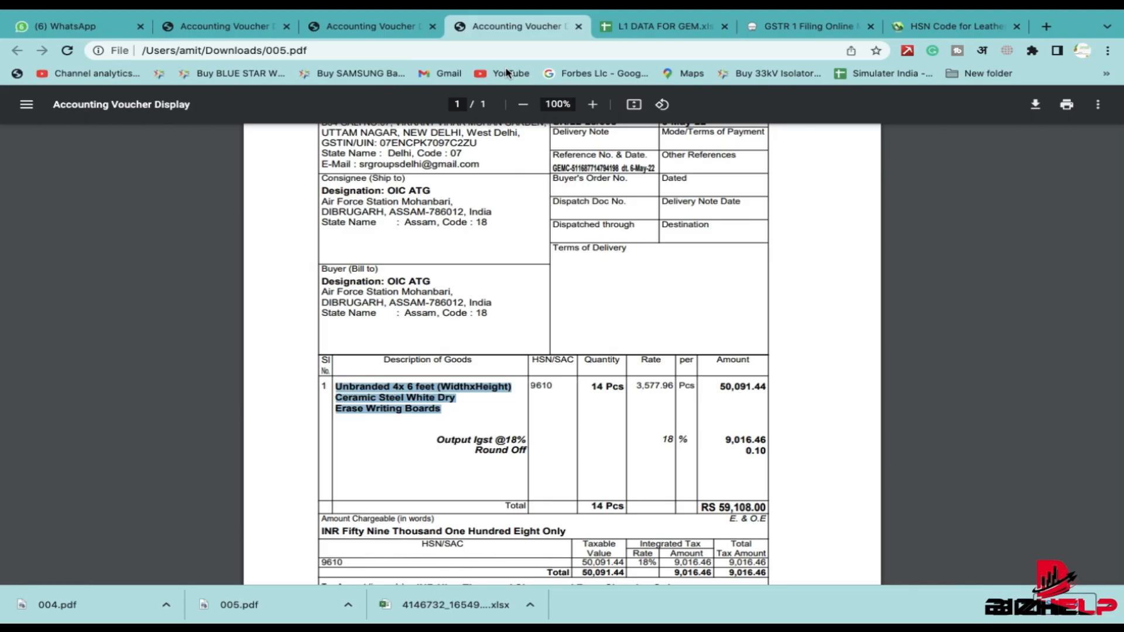
pyautogui.click(568, 398)
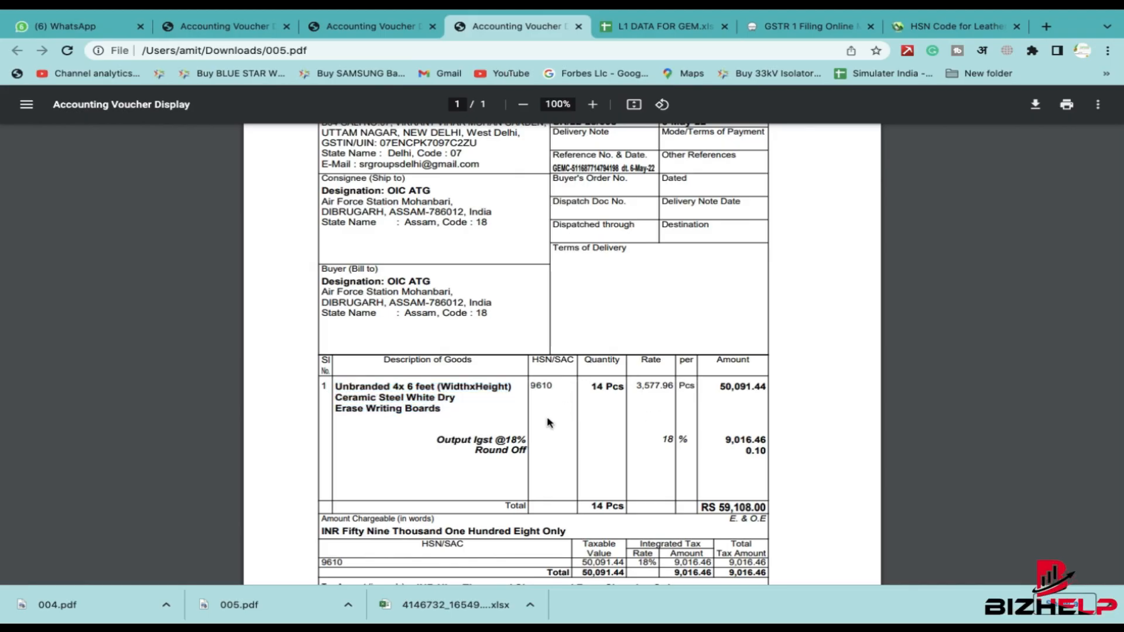
pyautogui.click(372, 26)
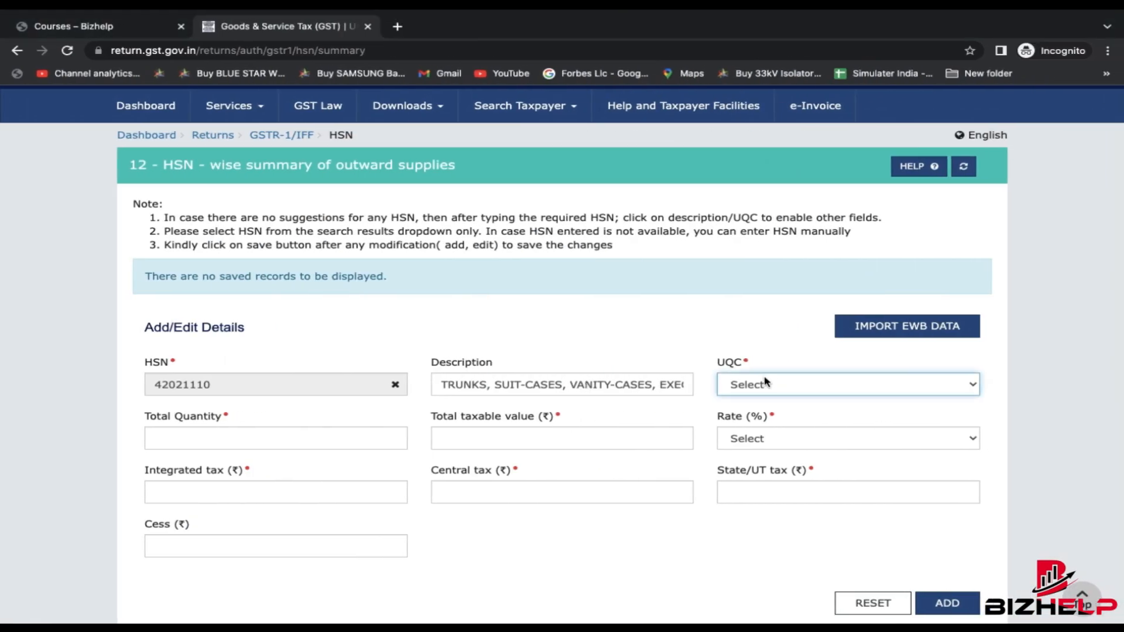
pyautogui.click(764, 385)
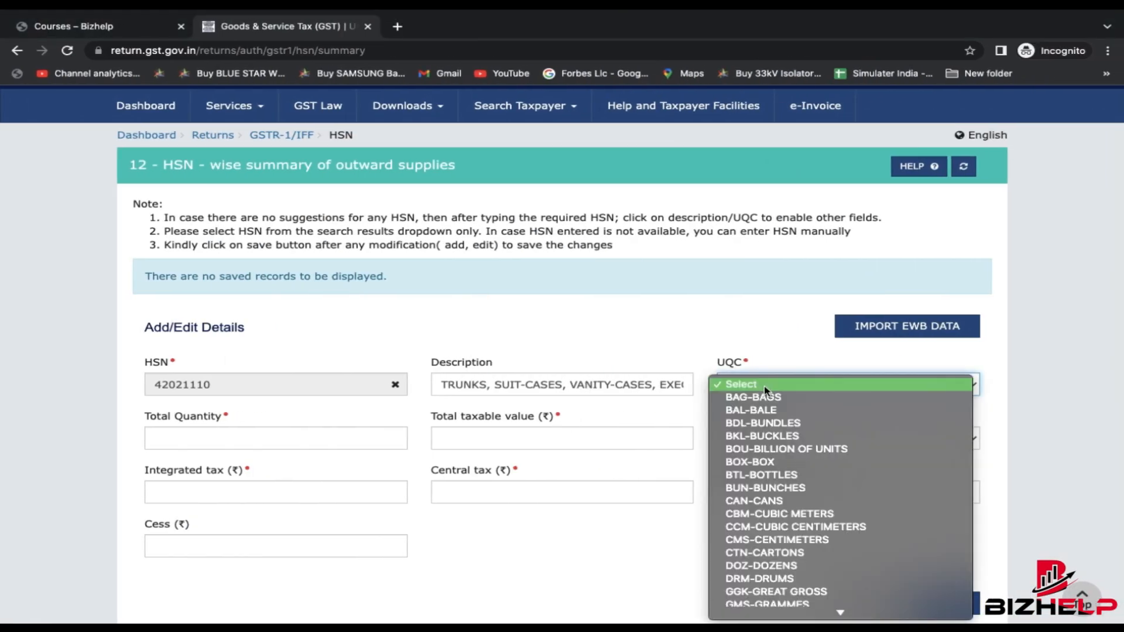
# - Set UQC to PCS-PIECES, total quantity 2, and the taxable value from the spreadsheet
pyautogui.press('p')
pyautogui.press('Return')
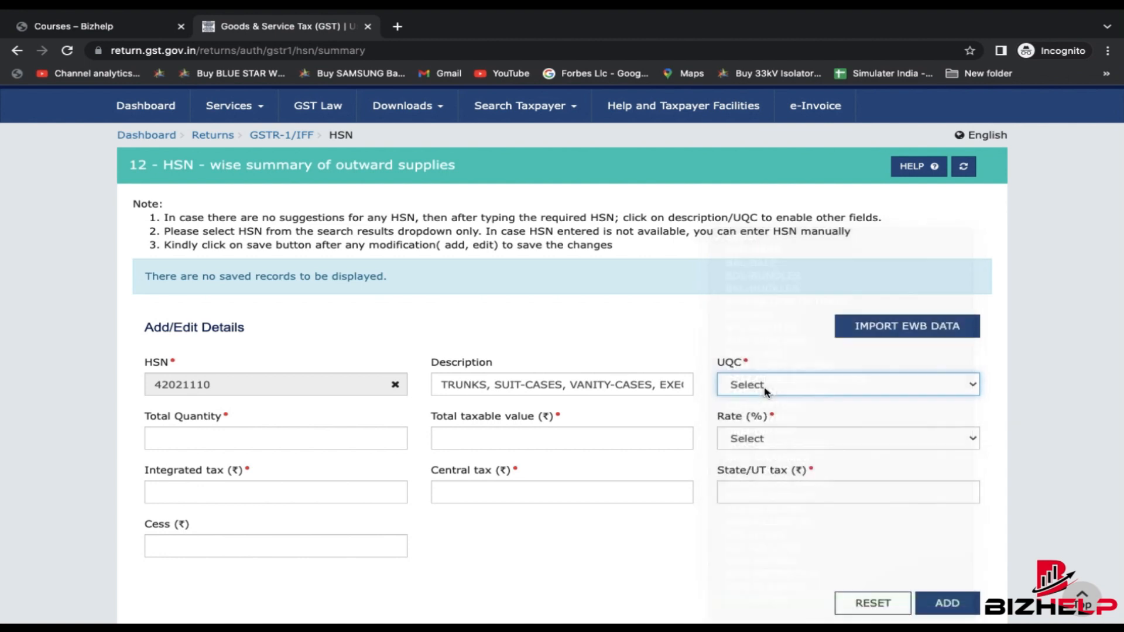
pyautogui.press('p')
pyautogui.click(395, 444)
pyautogui.write('2')
pyautogui.click(497, 440)
pyautogui.hotkey('ctrl', 'Right')
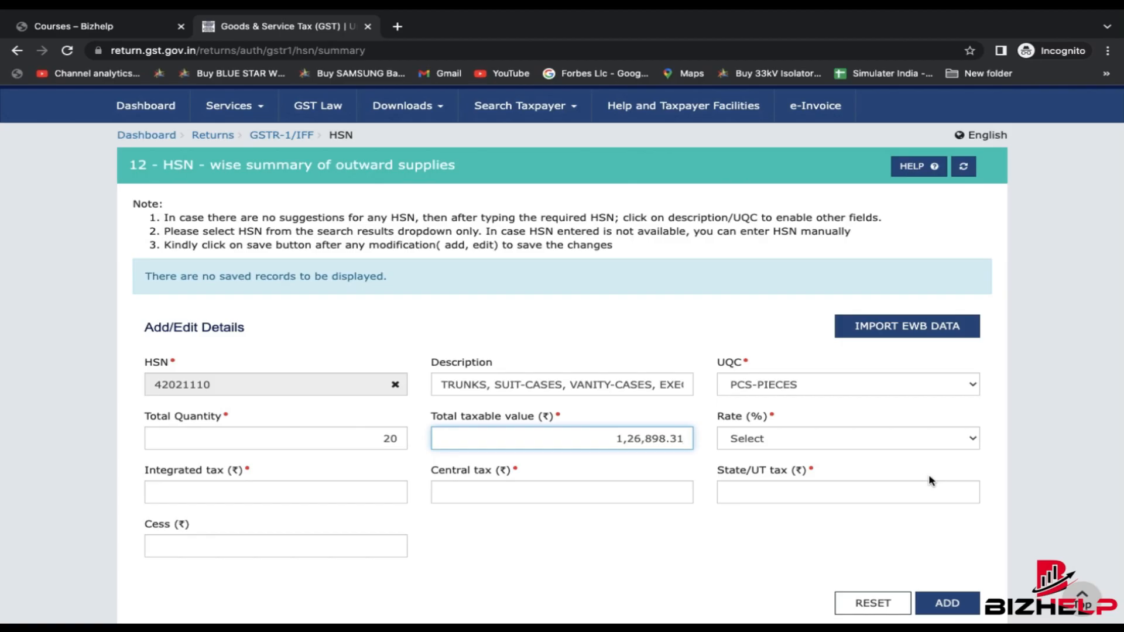
# - Set the rate to 18%, enter the integrated tax from the spreadsheet, and add the 42021110 row
pyautogui.click(822, 440)
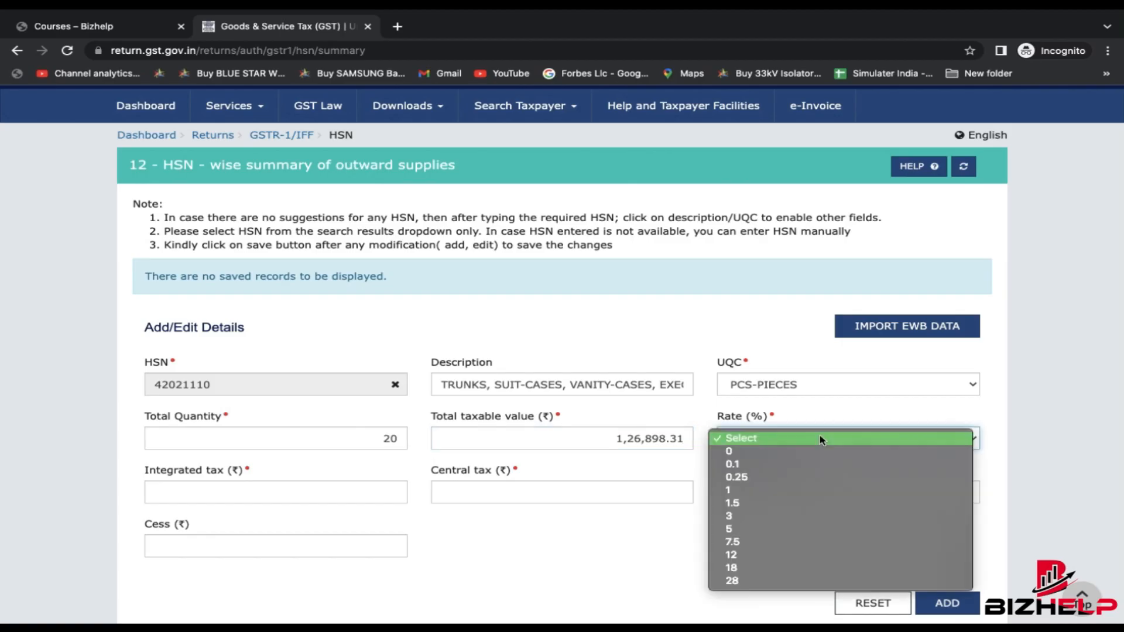
pyautogui.click(751, 567)
pyautogui.click(264, 490)
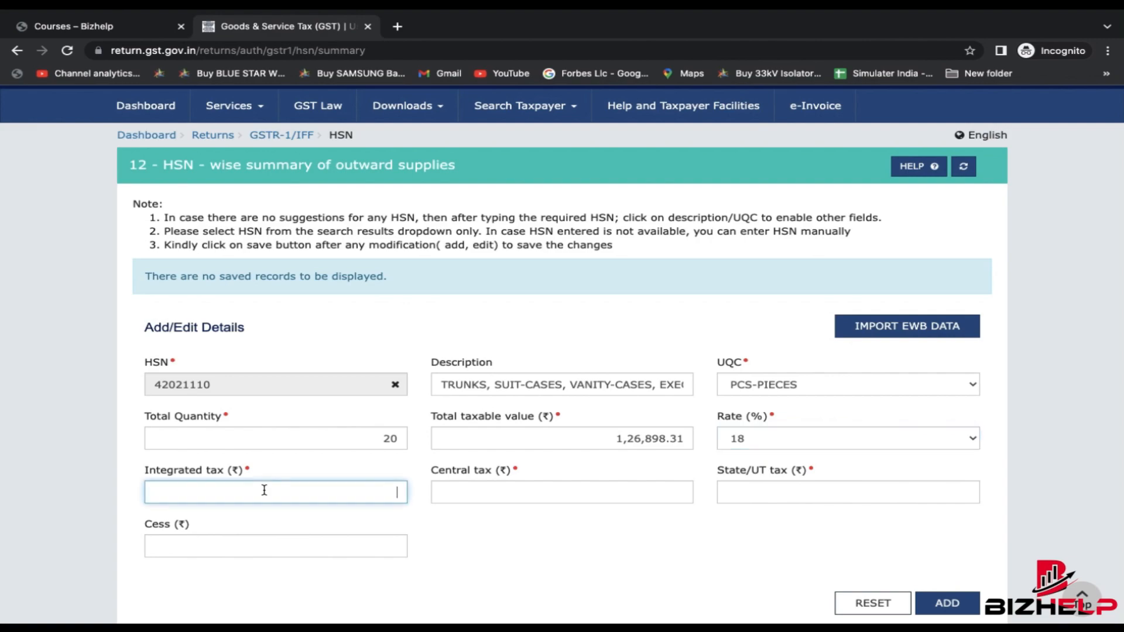
pyautogui.hotkey('ctrl', 'Right')
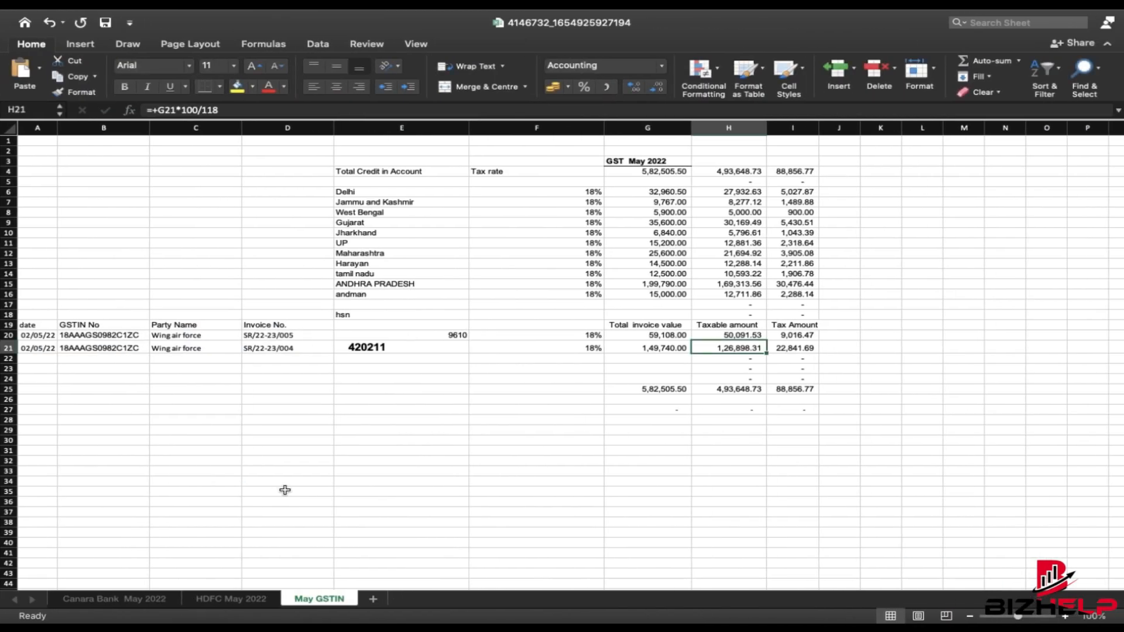
pyautogui.scroll(-3, 500, 546)
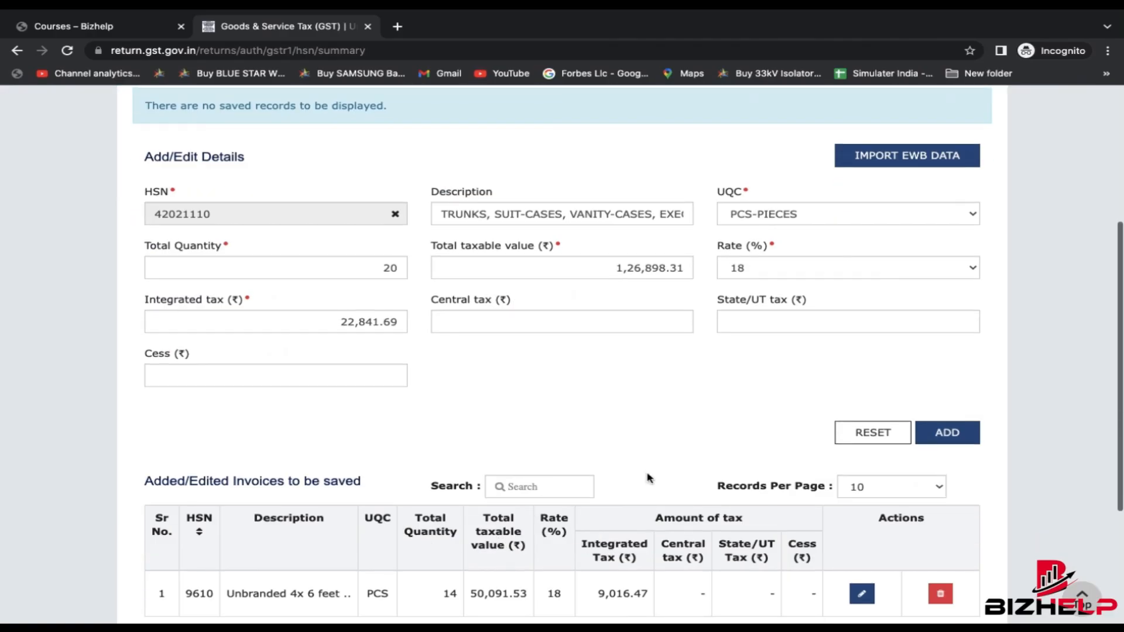
pyautogui.scroll(1, 649, 478)
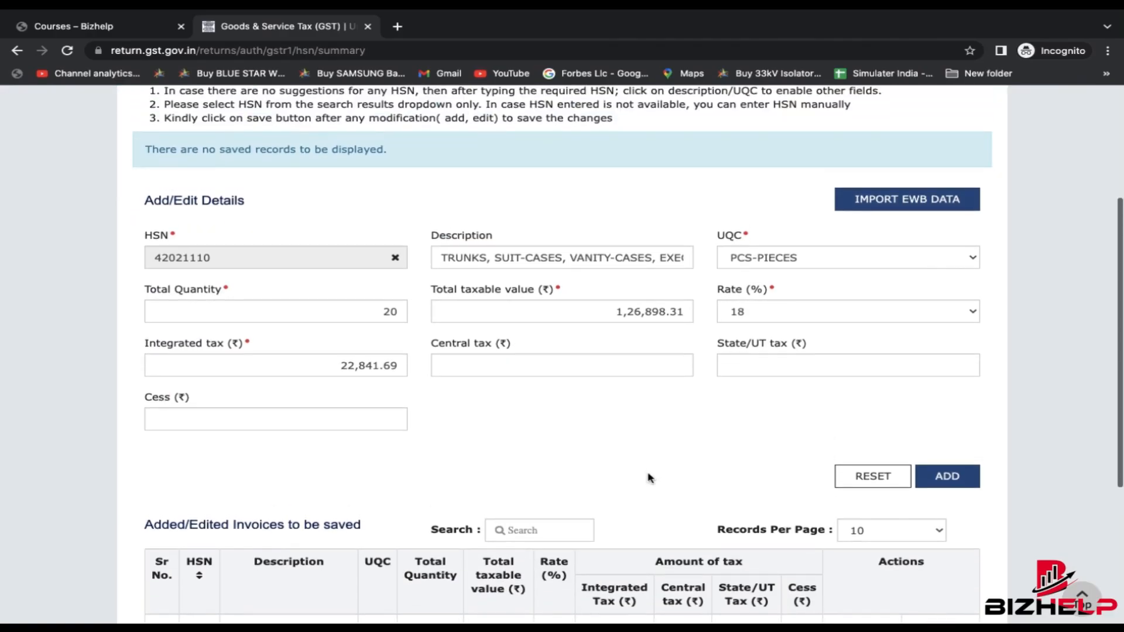
pyautogui.scroll(1, 648, 478)
pyautogui.scroll(1, 649, 478)
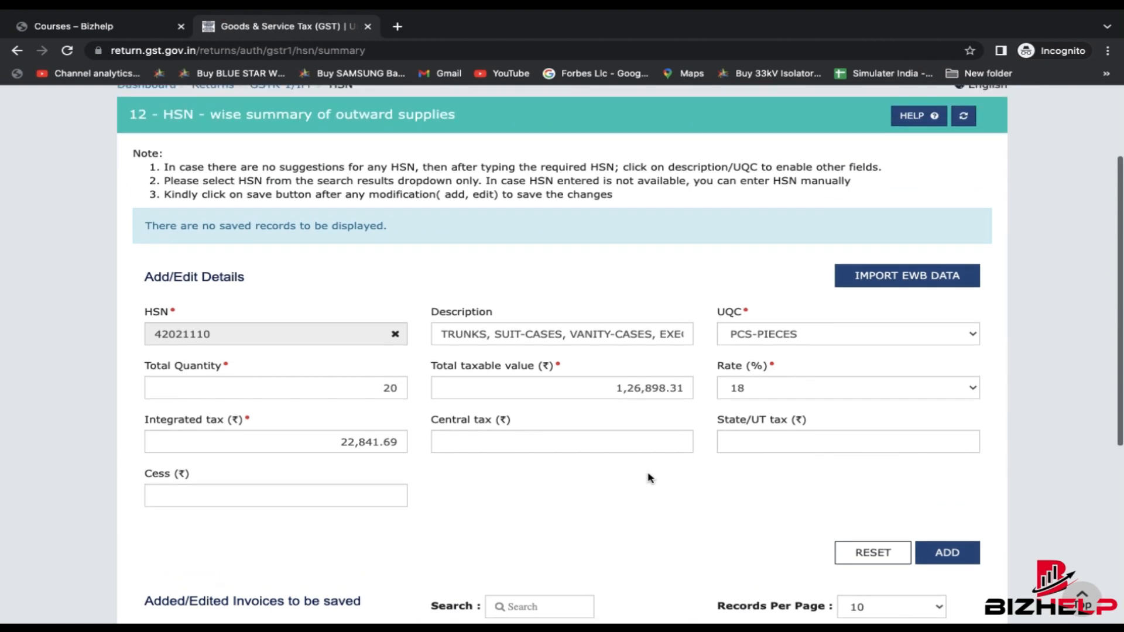
pyautogui.click(967, 559)
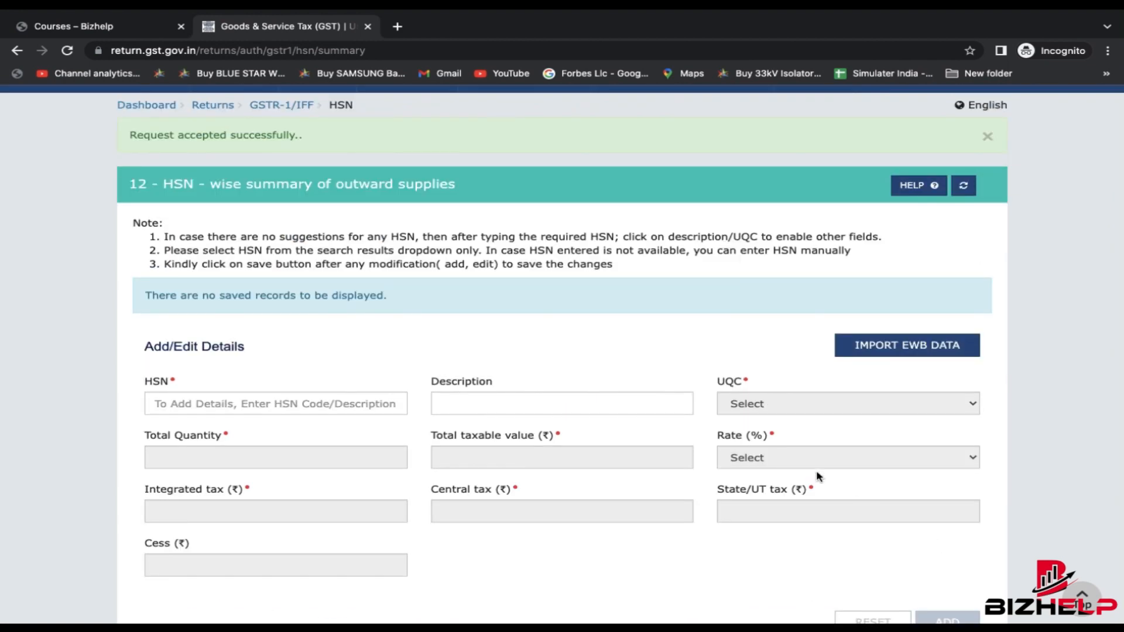
# - Save the two HSN records (42021110, 9610), return to the tiles, and open 13 - Documents Issued
pyautogui.scroll(-6, 816, 475)
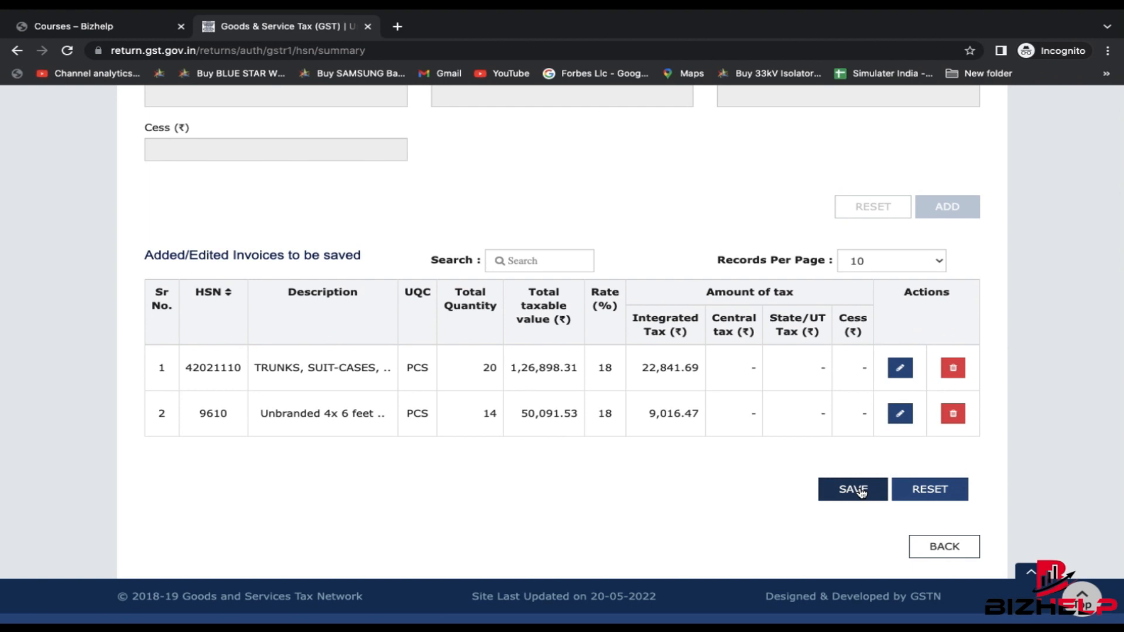
pyautogui.click(854, 489)
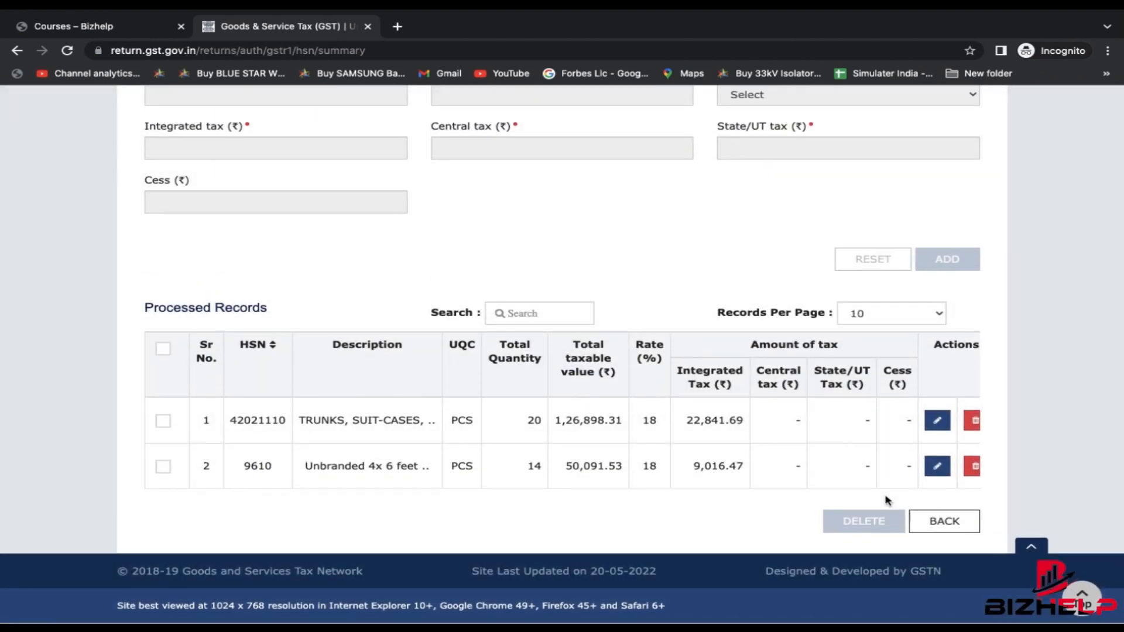
pyautogui.click(943, 521)
pyautogui.scroll(-2, 753, 460)
pyautogui.scroll(-4, 753, 459)
pyautogui.scroll(2, 752, 459)
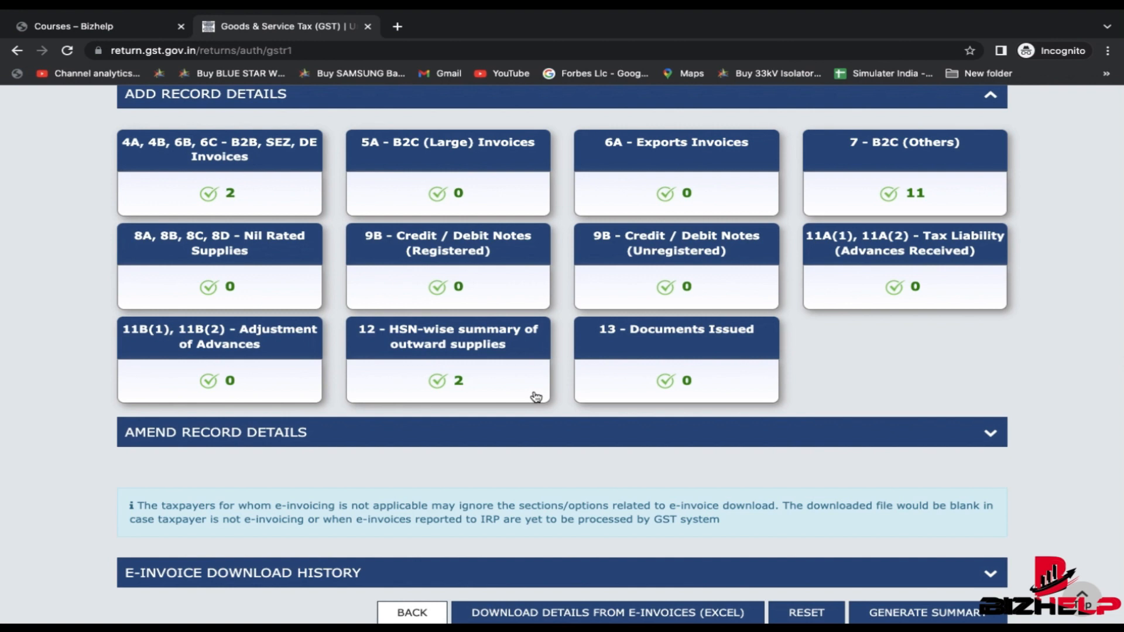
pyautogui.click(592, 392)
# - Add a documents issued row for invoices SR/22-23/004 to SR/22-23/006, total 3, cancelled 0
pyautogui.scroll(-3, 780, 393)
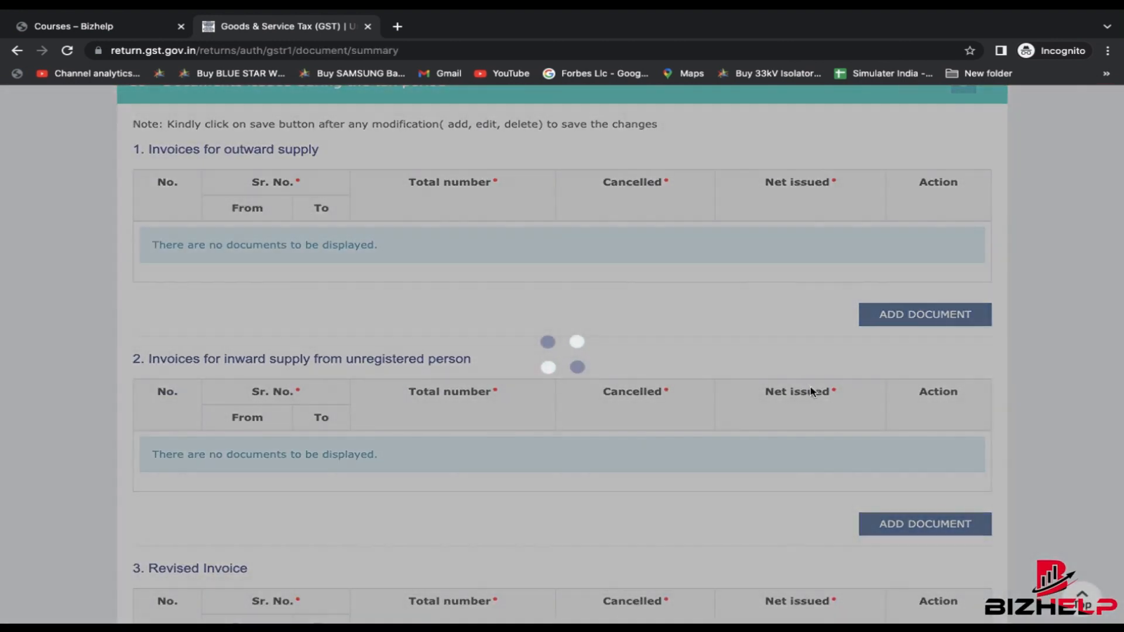
pyautogui.scroll(1, 754, 345)
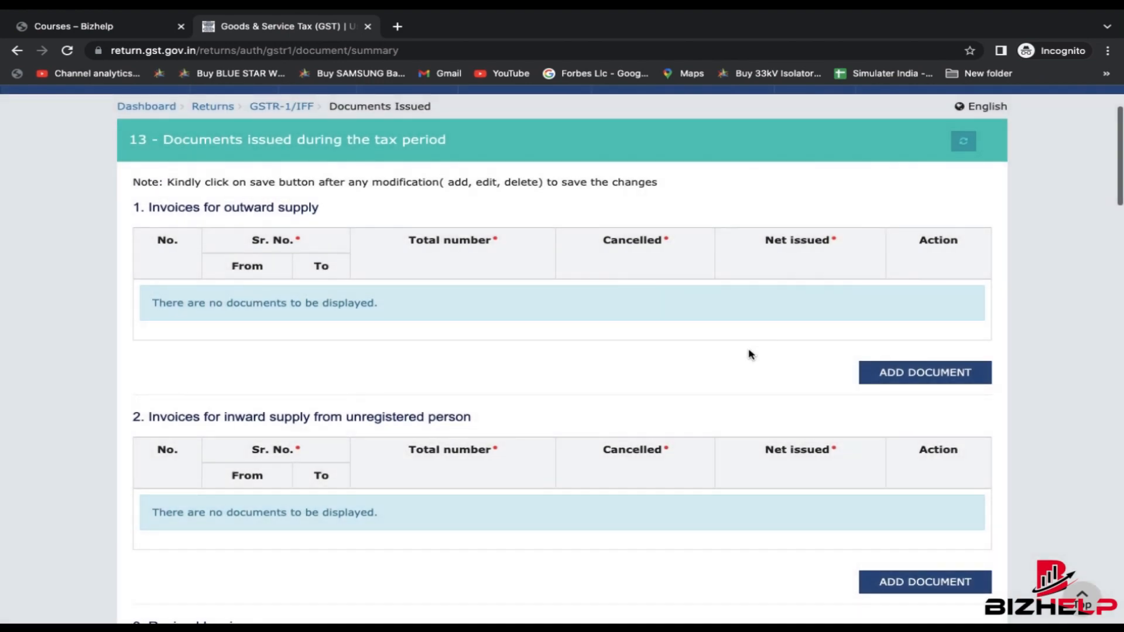
pyautogui.click(940, 374)
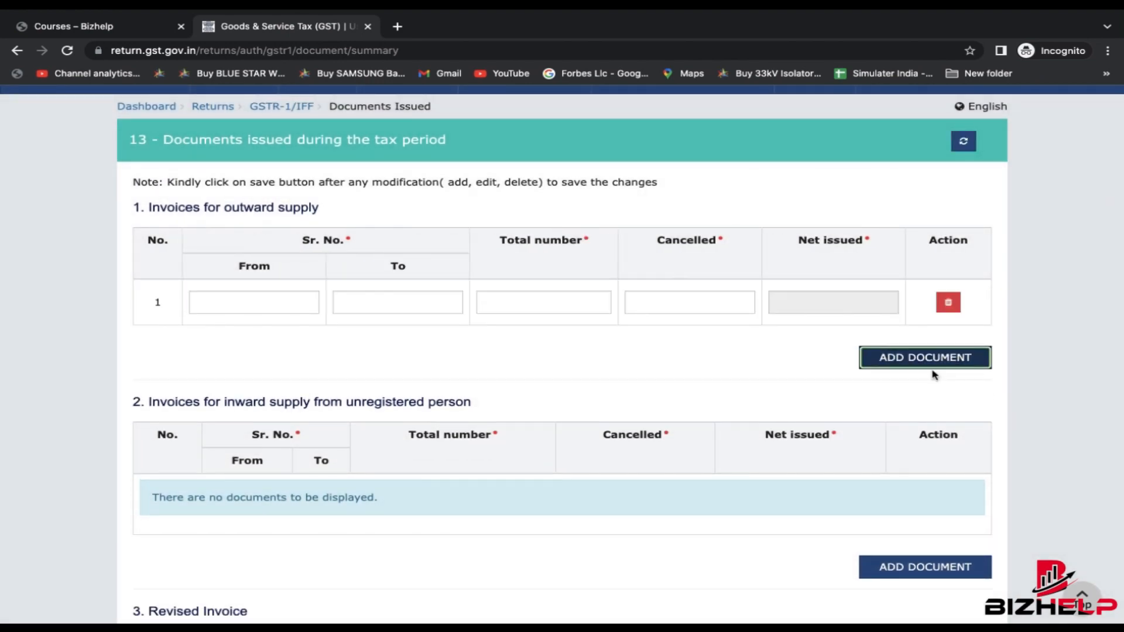
pyautogui.click(226, 297)
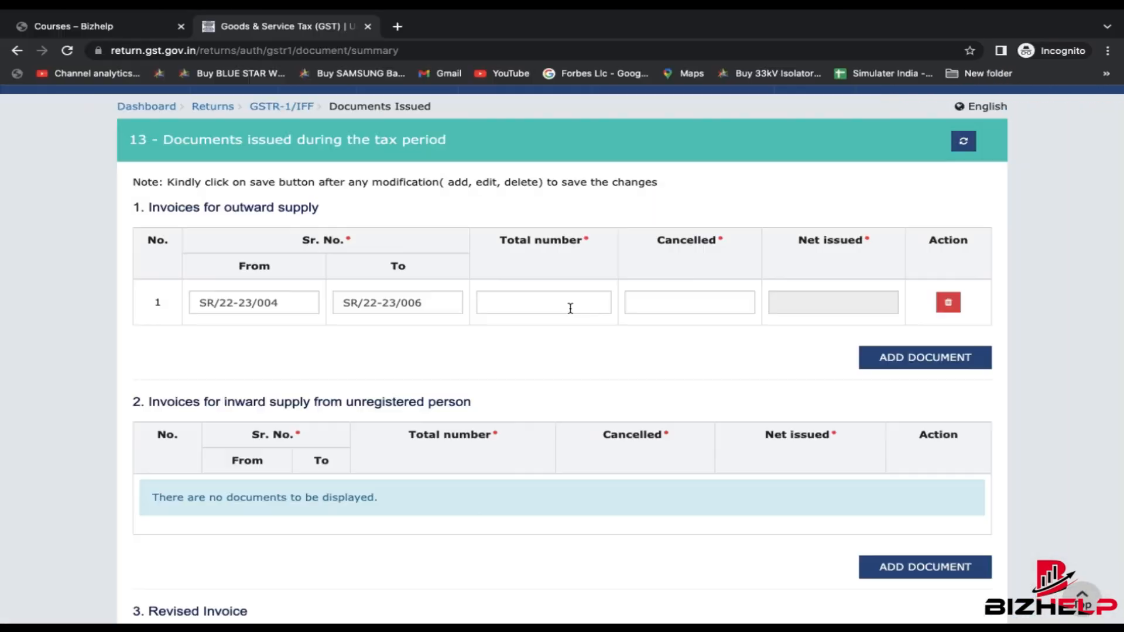
pyautogui.click(569, 307)
pyautogui.press('Tab')
pyautogui.press('Tab')
# - Save the documents issued entry (3 net) and return to the GSTR-1 tiles
pyautogui.scroll(-15, 890, 362)
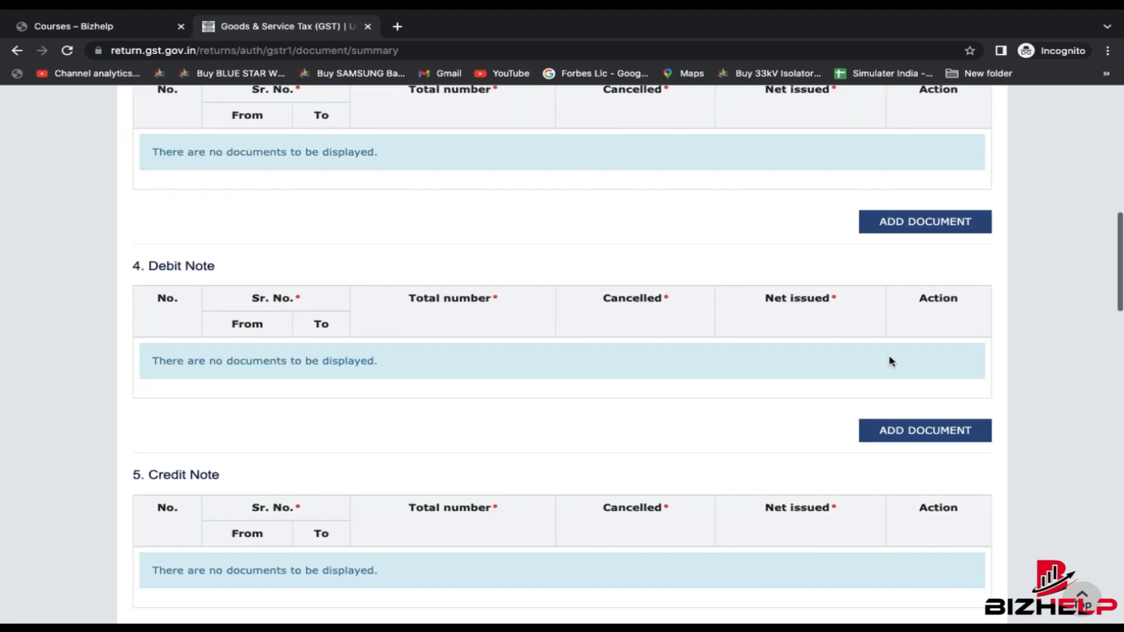
pyautogui.scroll(-5, 890, 361)
pyautogui.scroll(17, 891, 361)
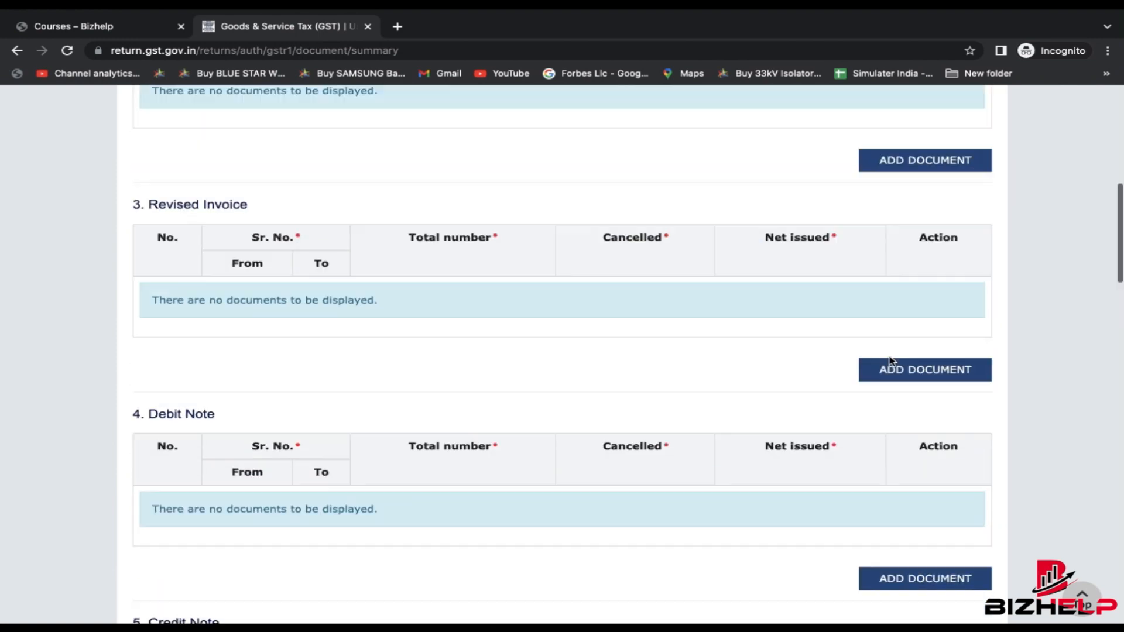
pyautogui.scroll(-2, 890, 361)
pyautogui.scroll(5, 890, 361)
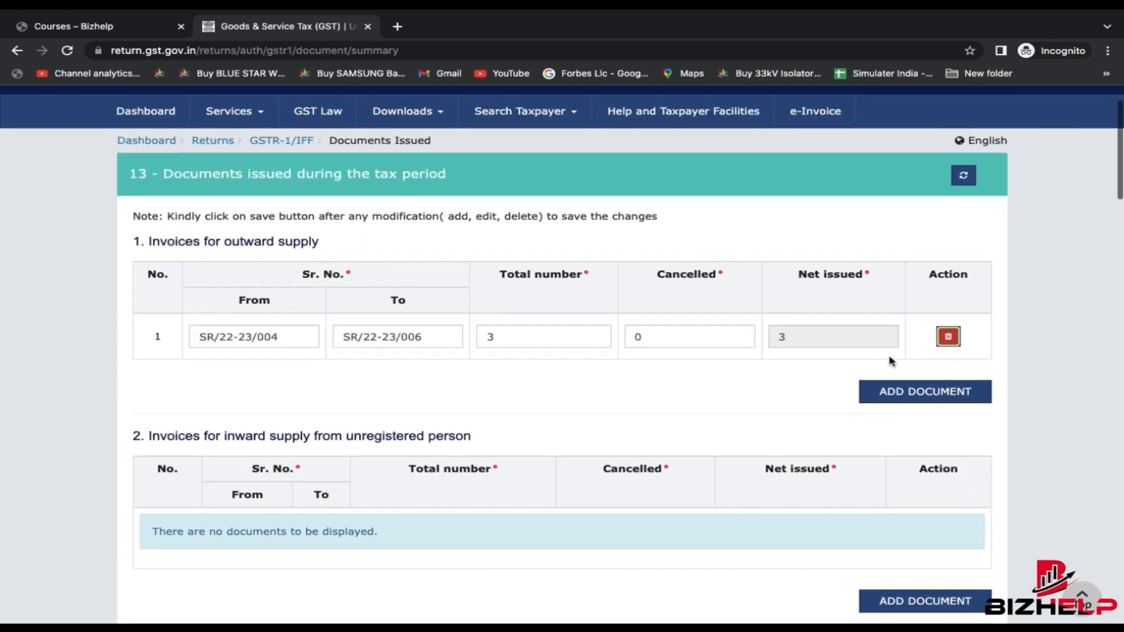
pyautogui.scroll(-6, 350, 462)
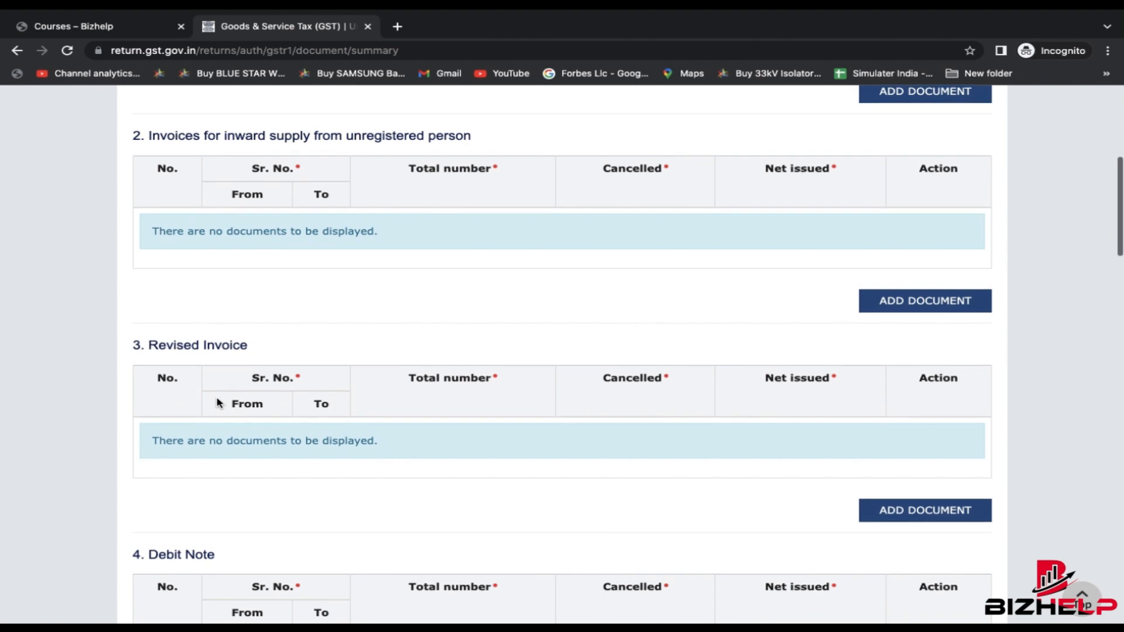
pyautogui.scroll(-5, 216, 403)
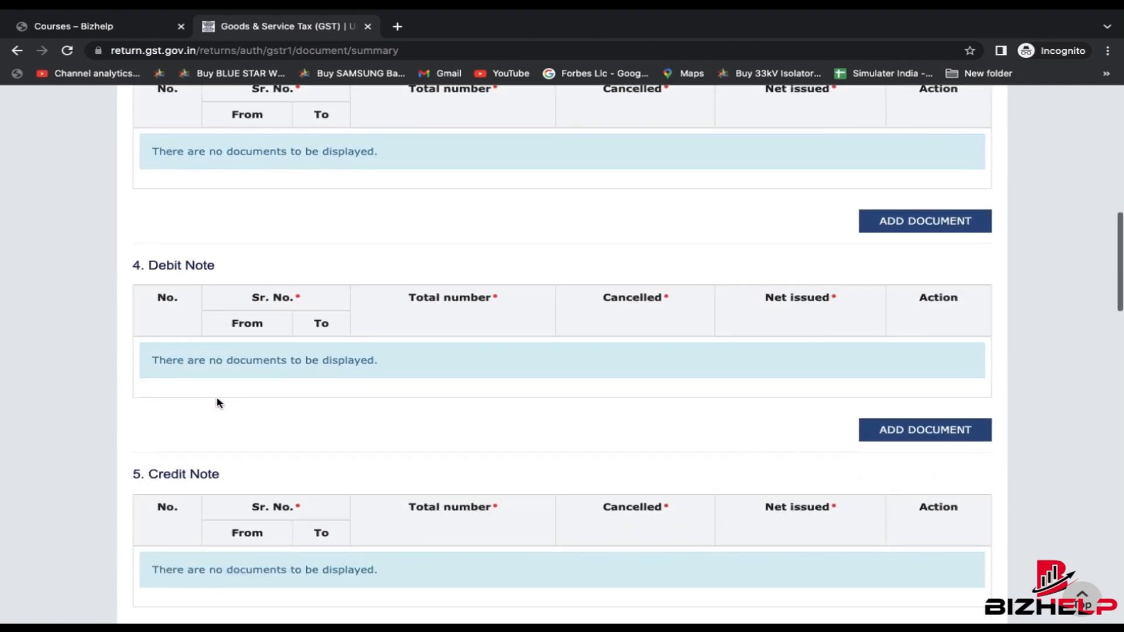
pyautogui.scroll(-3, 217, 403)
pyautogui.scroll(-3, 218, 438)
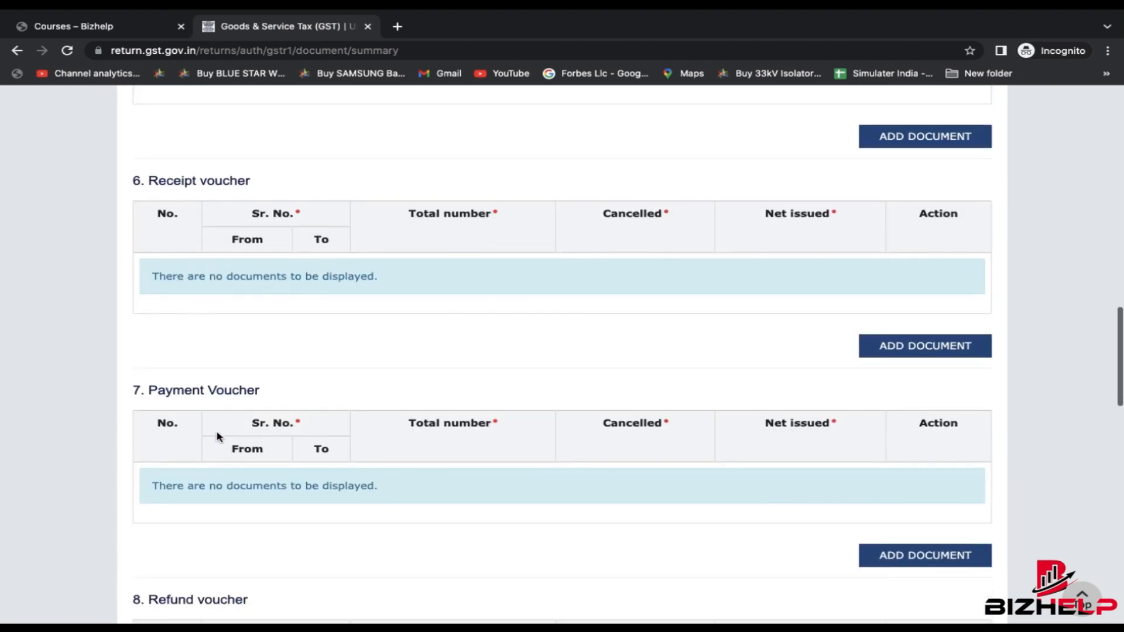
pyautogui.scroll(-5, 217, 437)
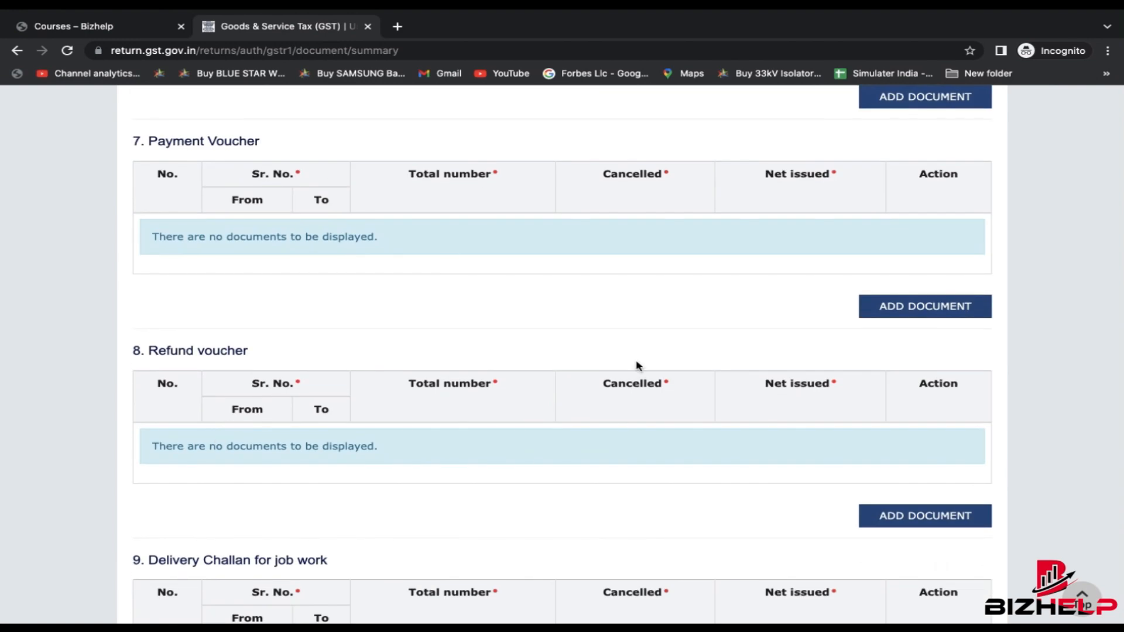
pyautogui.scroll(-8, 739, 507)
pyautogui.scroll(-8, 665, 426)
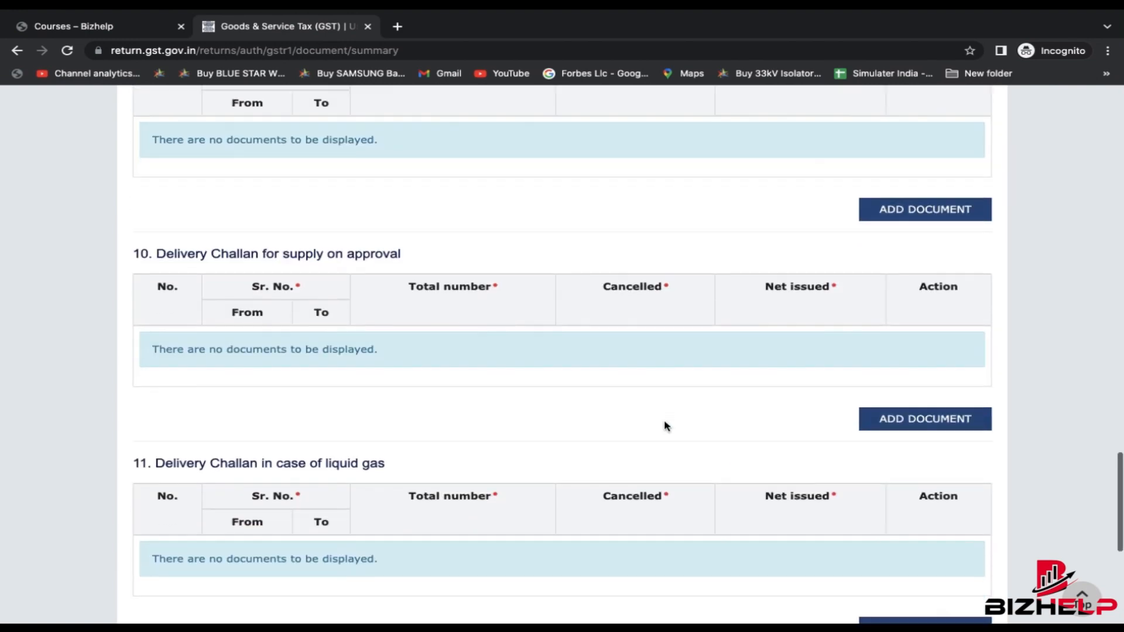
pyautogui.click(958, 519)
pyautogui.scroll(-15, 669, 451)
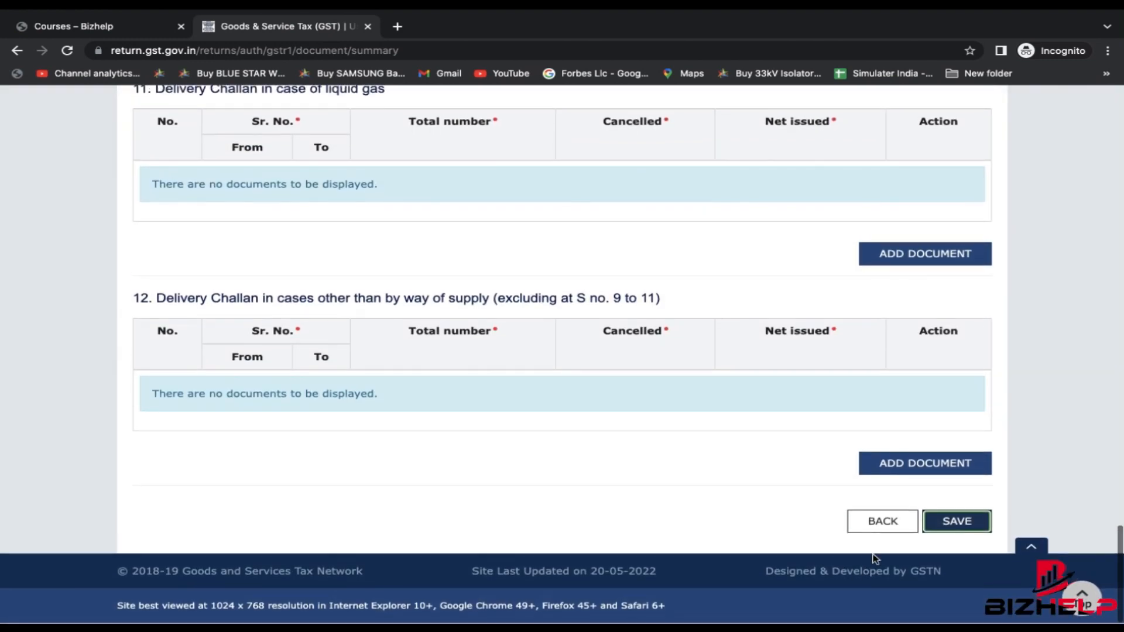
pyautogui.click(881, 520)
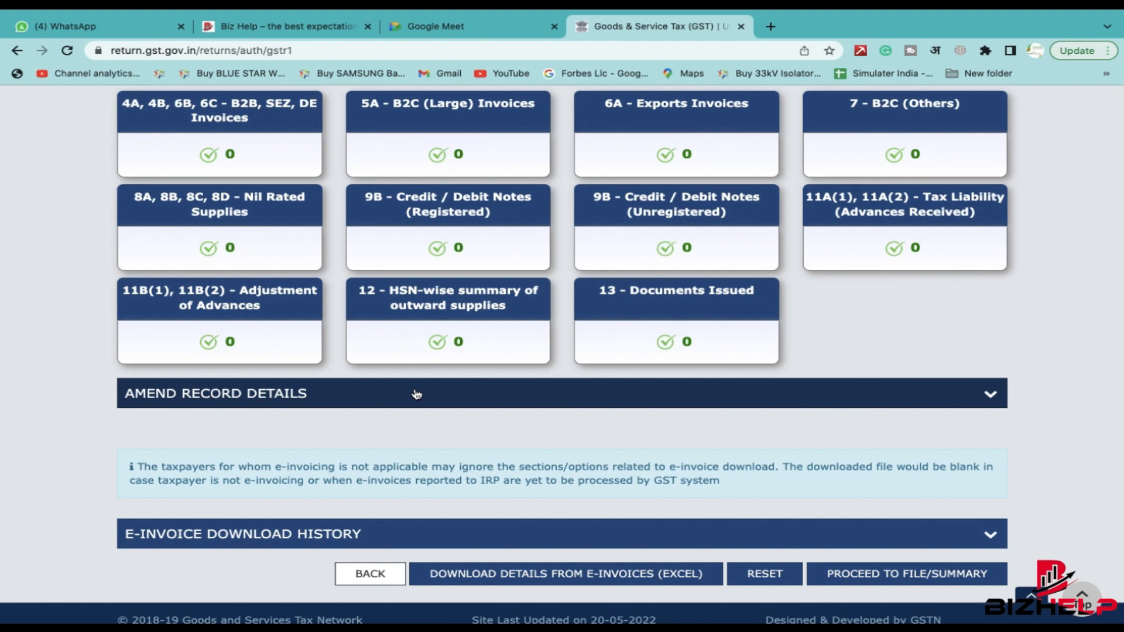
# - Expand AMEND RECORD DETAILS, review the 9A–11B tiles (all 0), and open 9A - Amended B2B Invoices
pyautogui.click(675, 392)
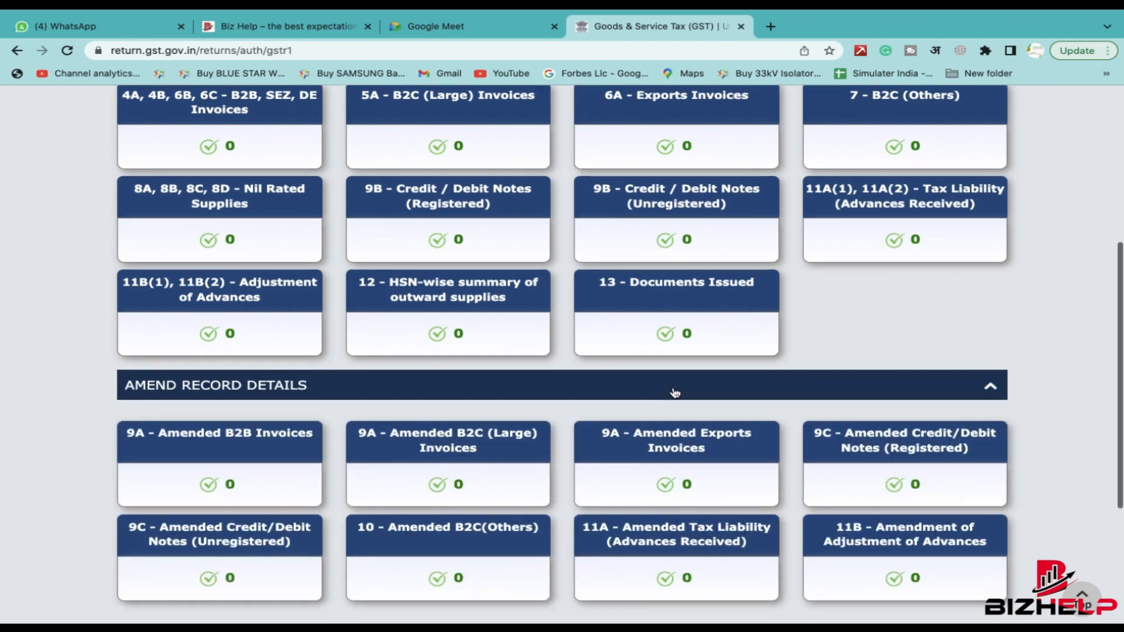
pyautogui.scroll(-4, 675, 393)
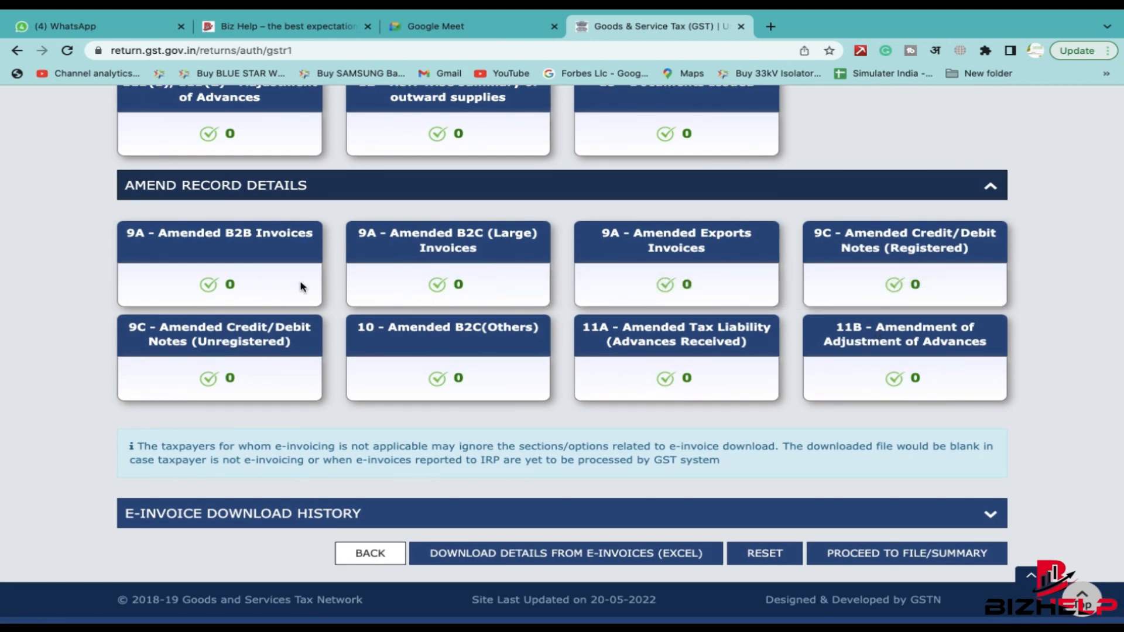
pyautogui.scroll(1, 572, 320)
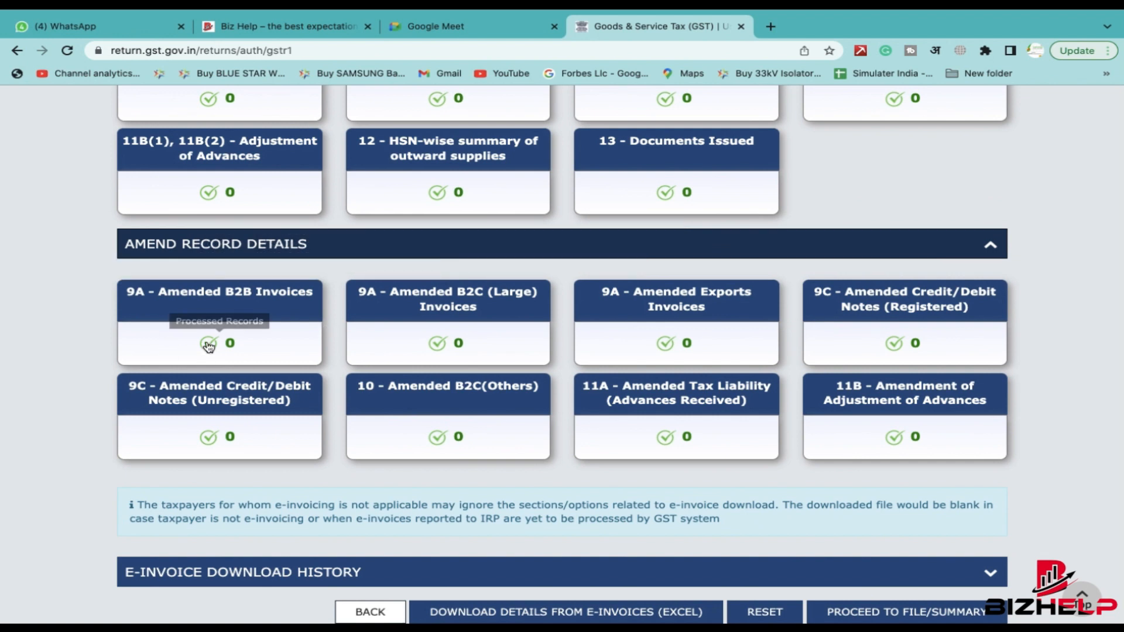
pyautogui.scroll(10, 204, 319)
pyautogui.scroll(-9, 202, 317)
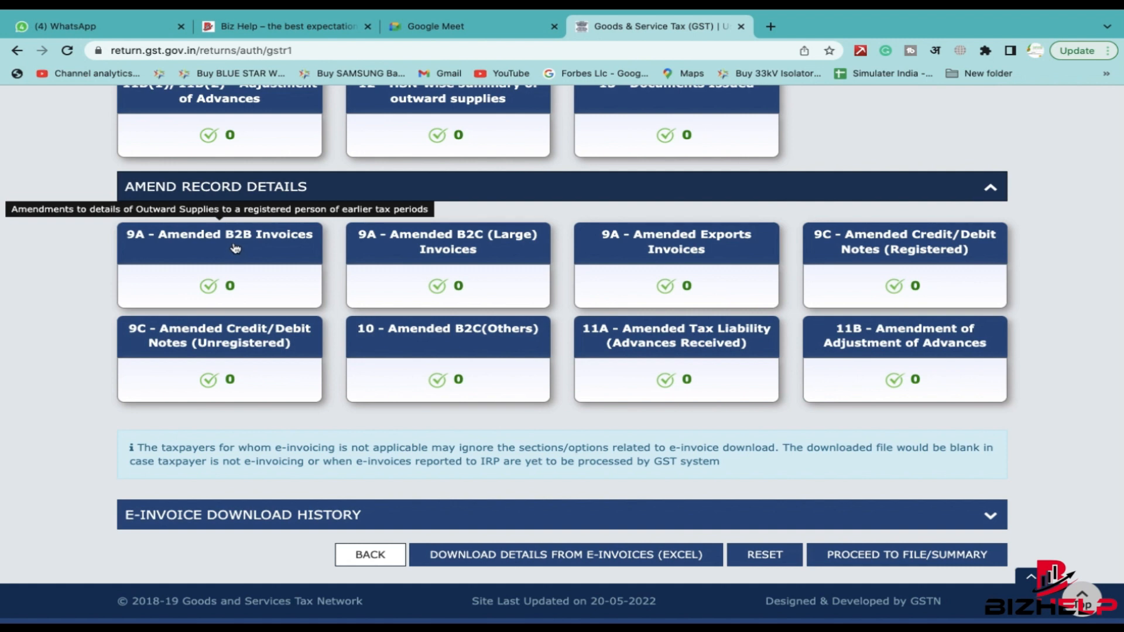
pyautogui.click(235, 248)
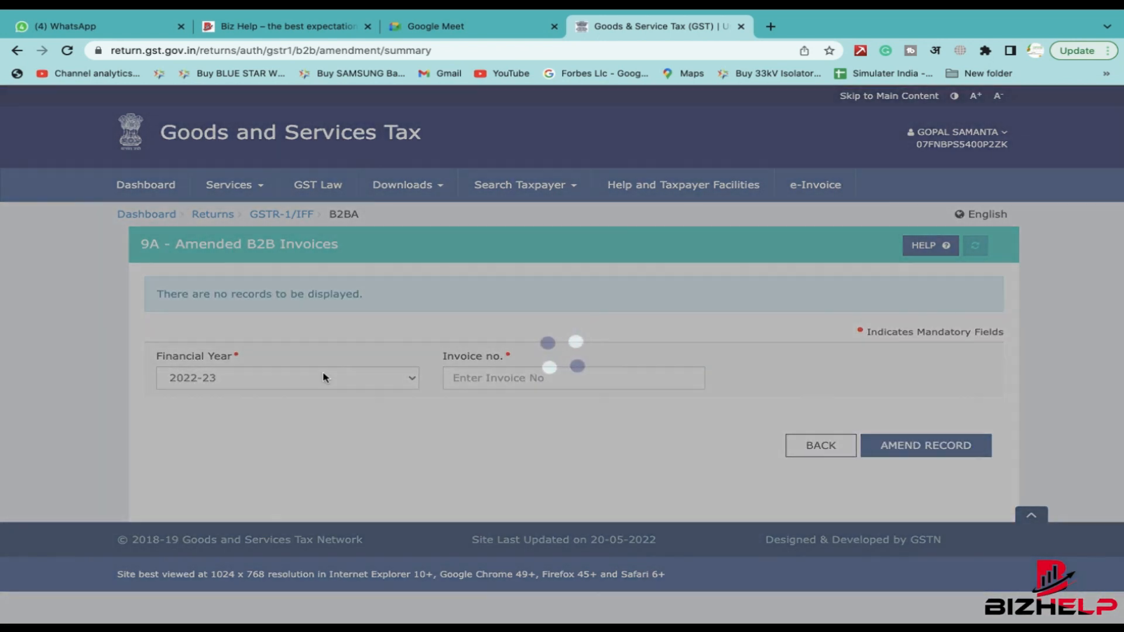
pyautogui.click(323, 377)
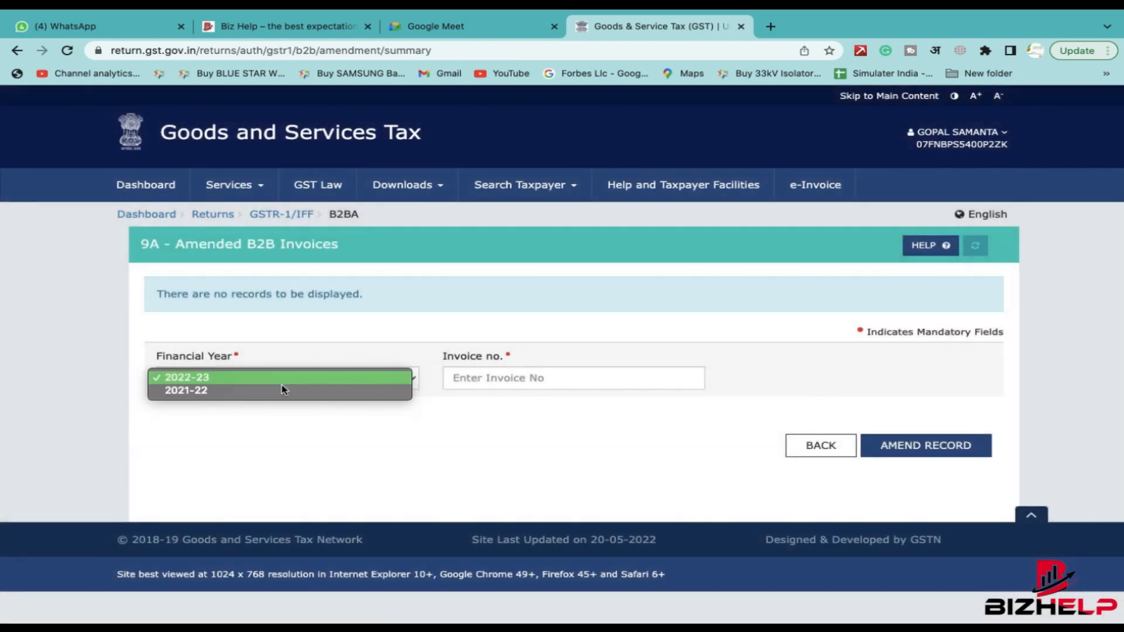
pyautogui.click(284, 387)
pyautogui.click(291, 384)
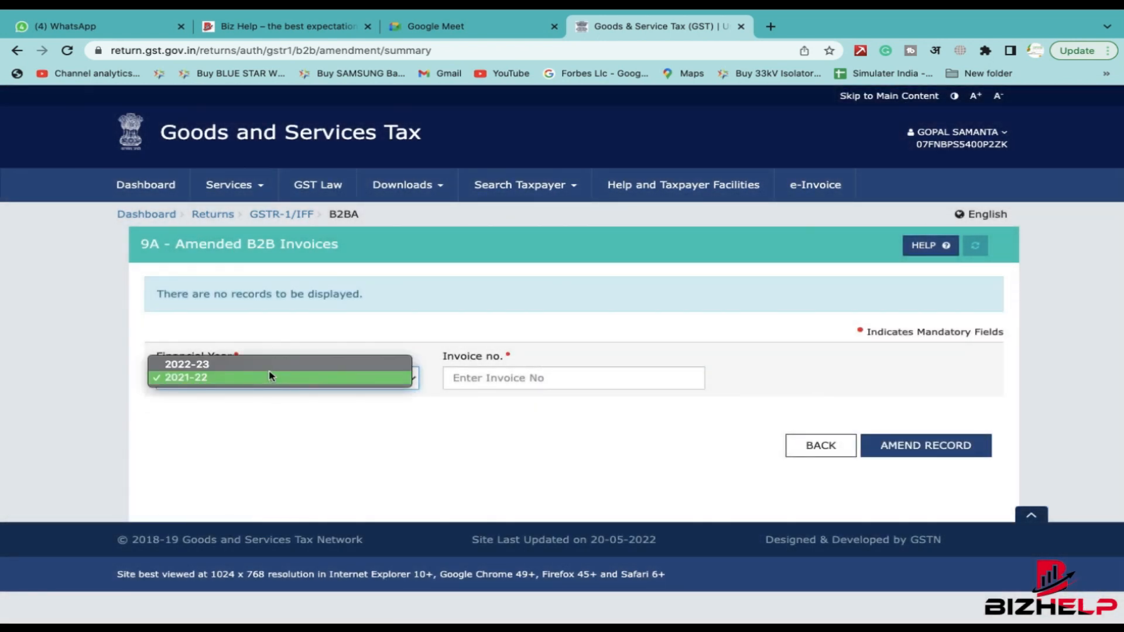
pyautogui.click(272, 366)
pyautogui.click(552, 383)
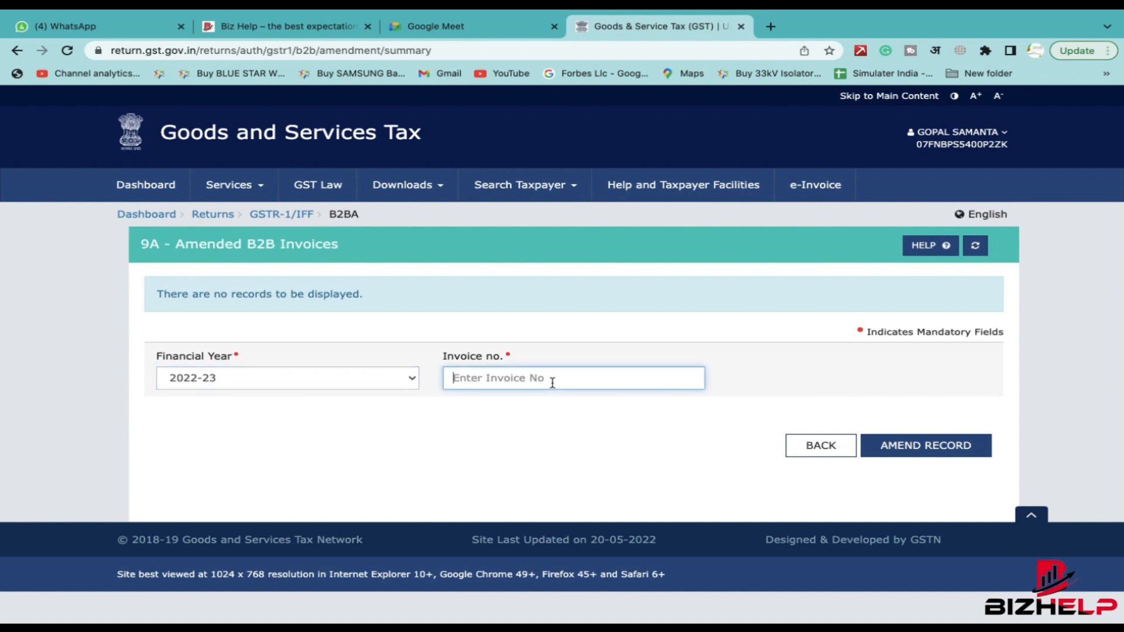
pyautogui.write('60')
pyautogui.click(599, 445)
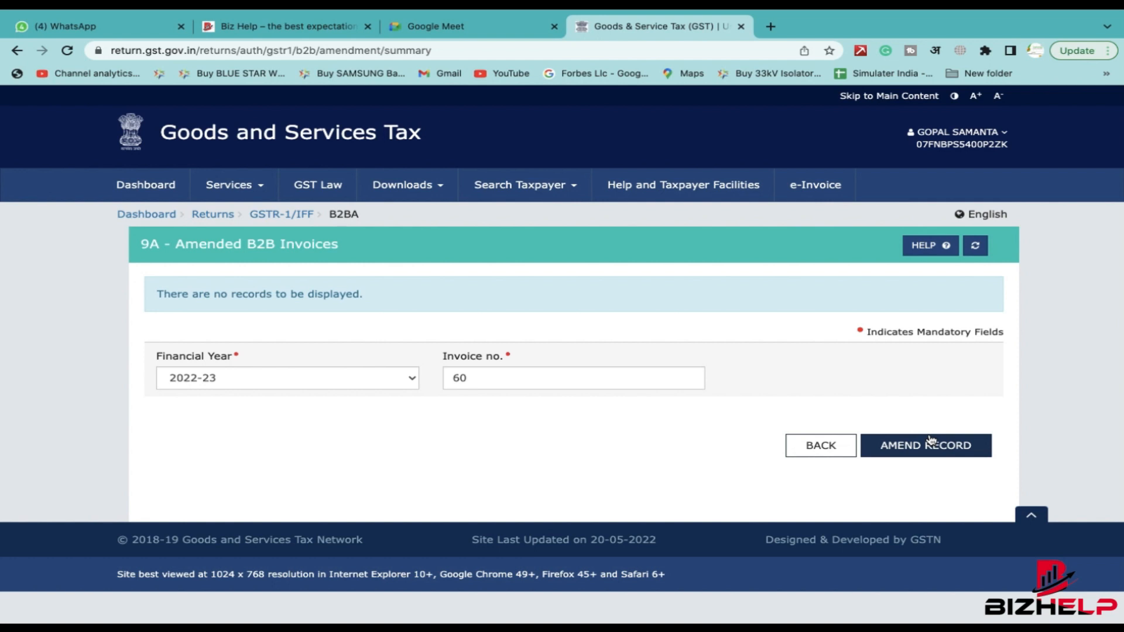
pyautogui.click(817, 445)
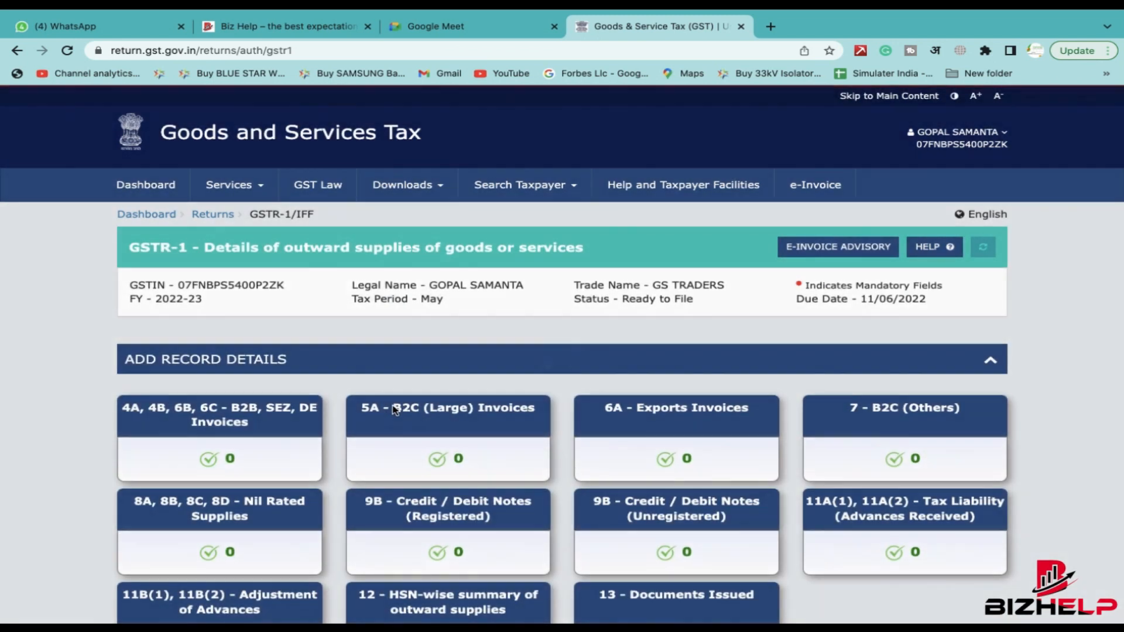
pyautogui.scroll(-6, 393, 409)
pyautogui.scroll(1, 361, 346)
pyautogui.click(361, 346)
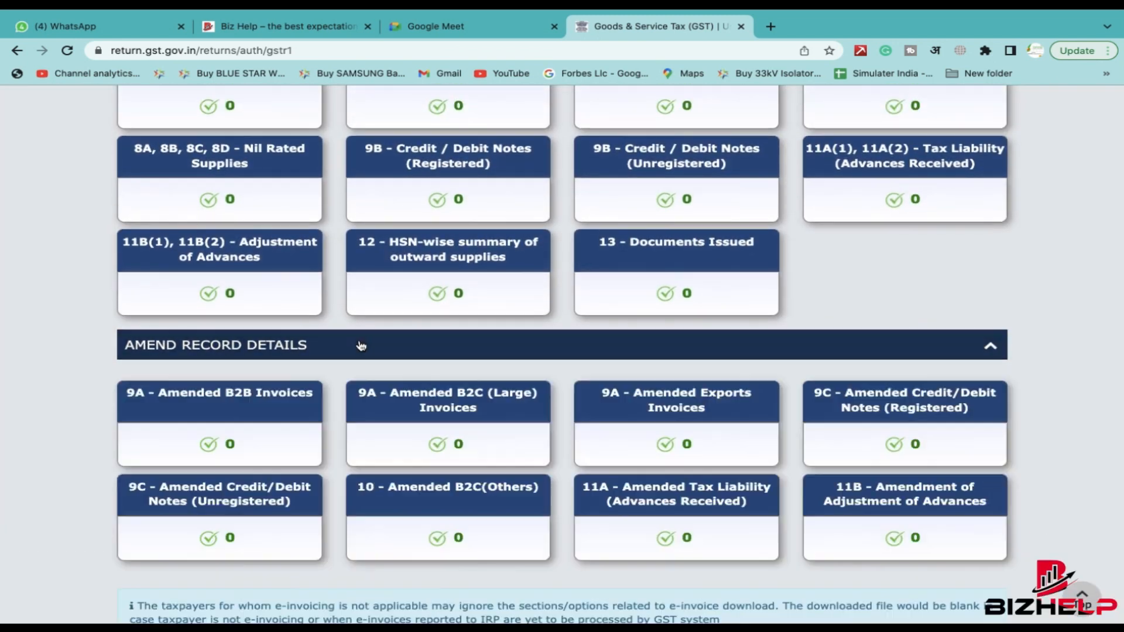
# - Scroll through the GSTR-1 tiles confirming zero records, and toggle the AMEND RECORD DETAILS section
pyautogui.scroll(-3, 388, 413)
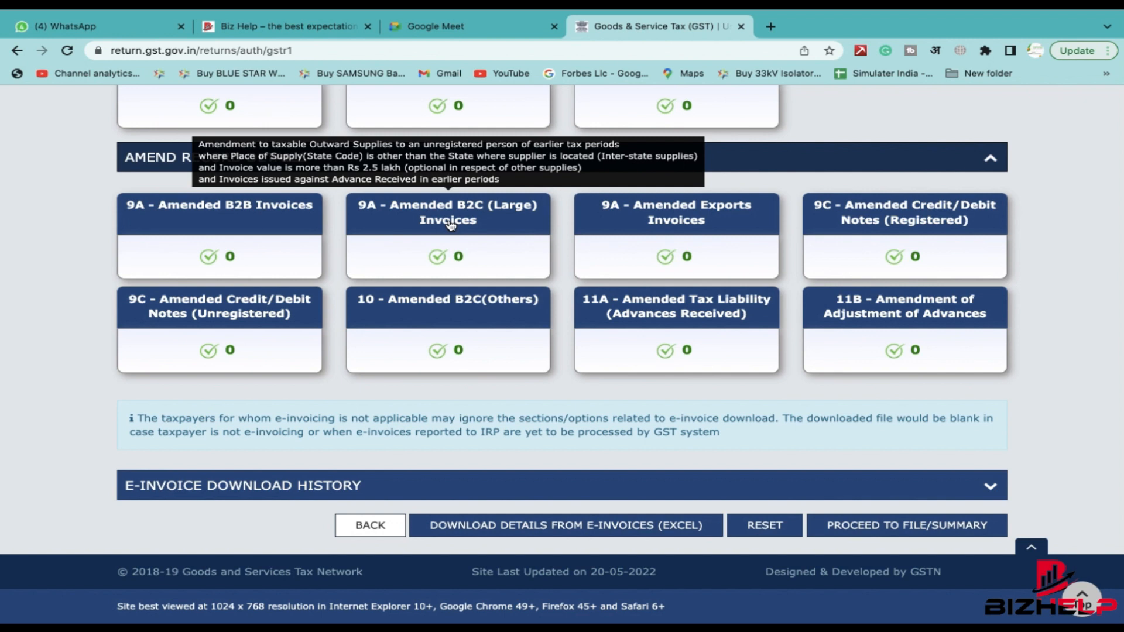
pyautogui.scroll(3, 449, 225)
pyautogui.scroll(-1, 608, 473)
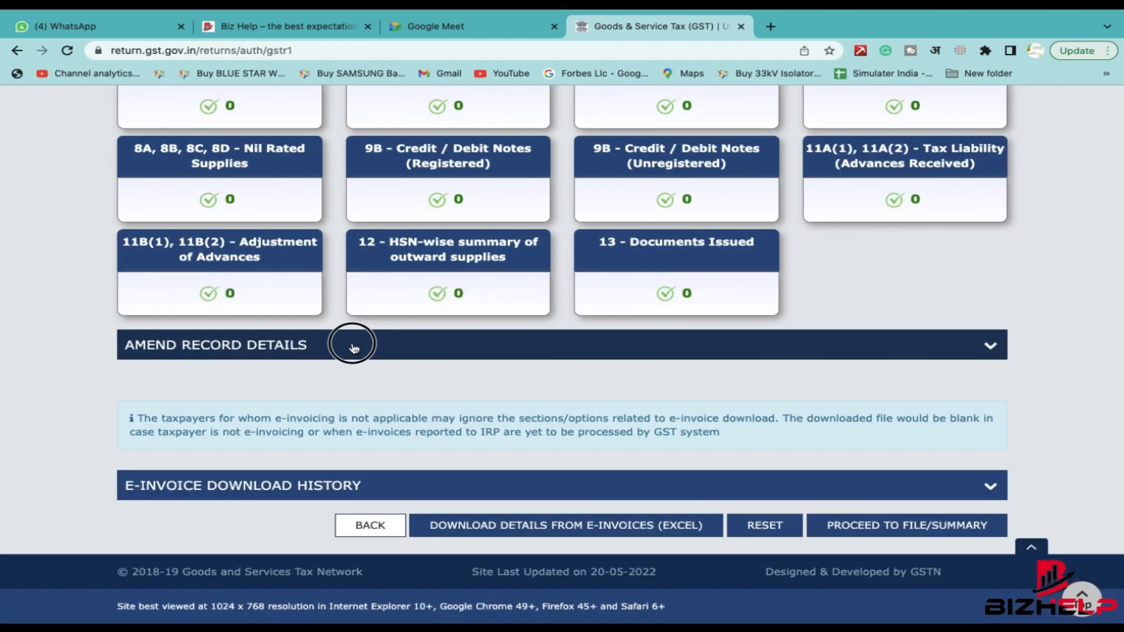
pyautogui.click(354, 345)
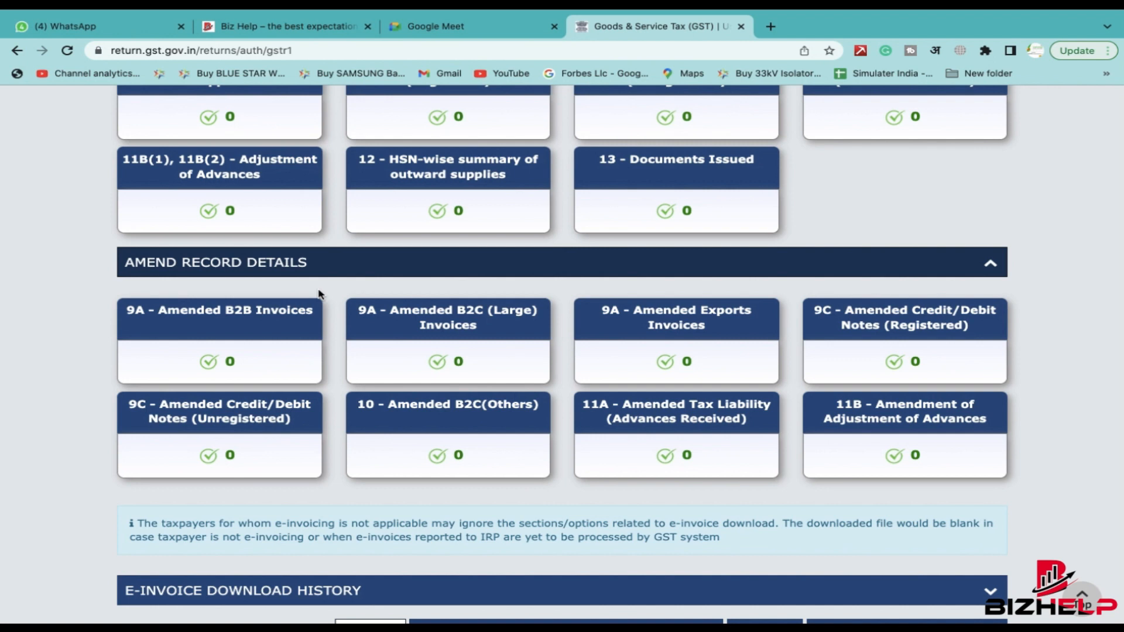
# - Review the remaining tiles and show the E-Invoice Download History, which has no files
pyautogui.scroll(-1, 319, 294)
pyautogui.scroll(3, 351, 249)
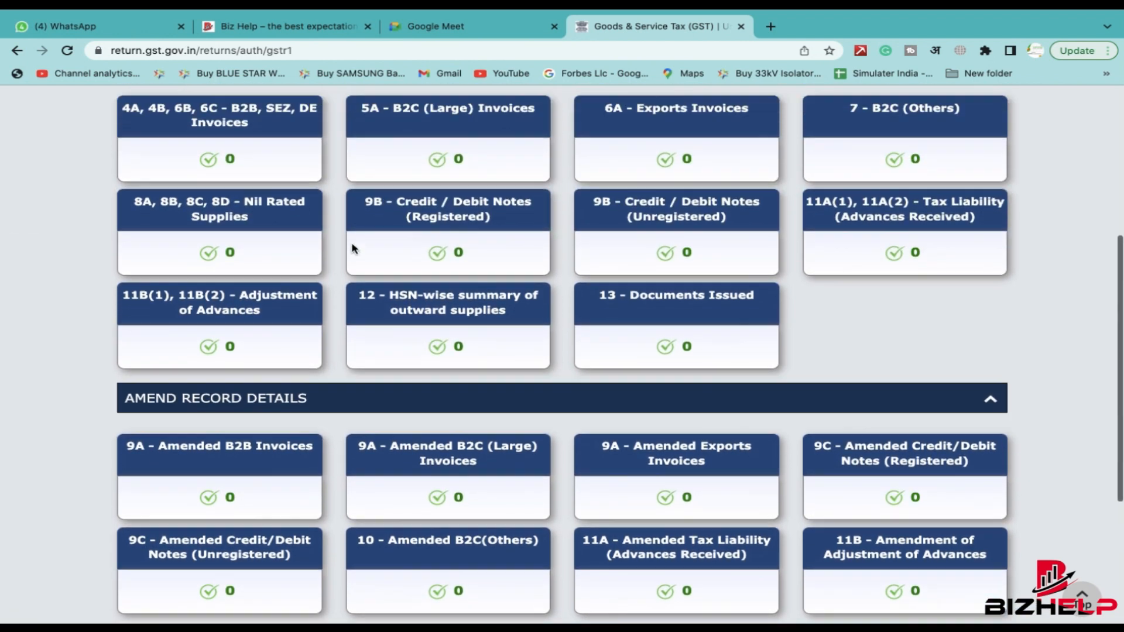
pyautogui.scroll(2, 351, 248)
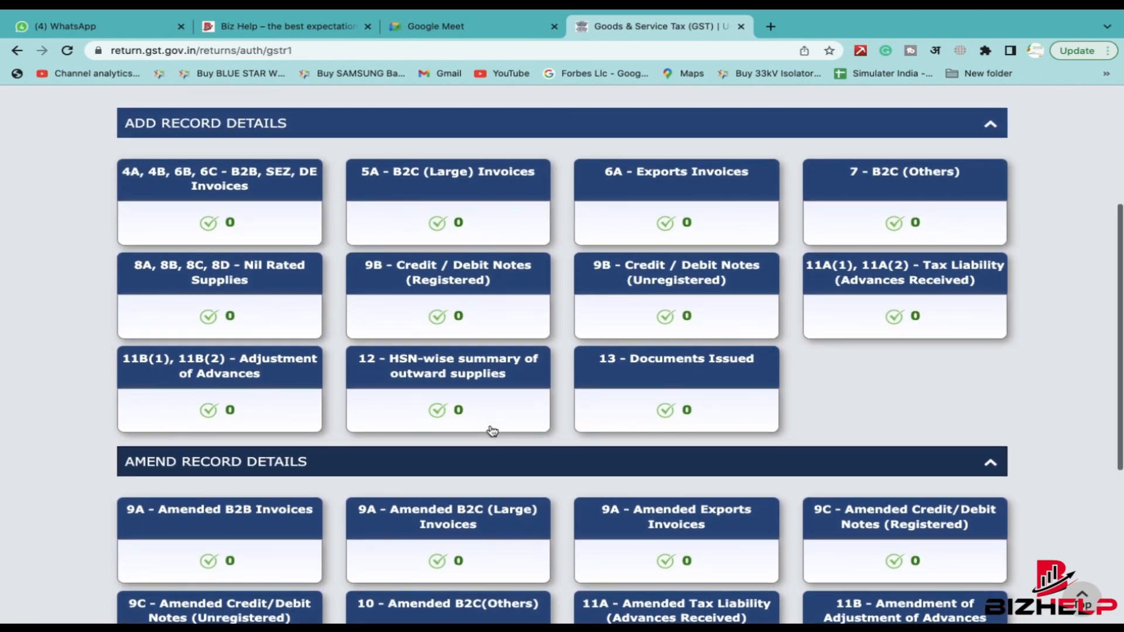
pyautogui.scroll(-4, 491, 429)
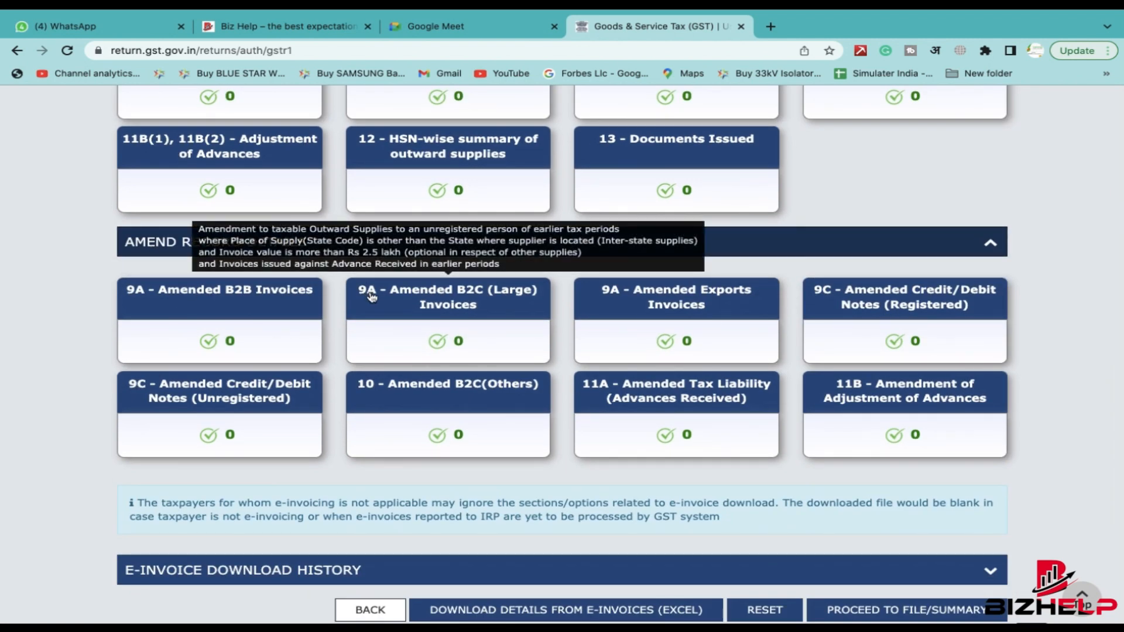
pyautogui.scroll(-1, 371, 297)
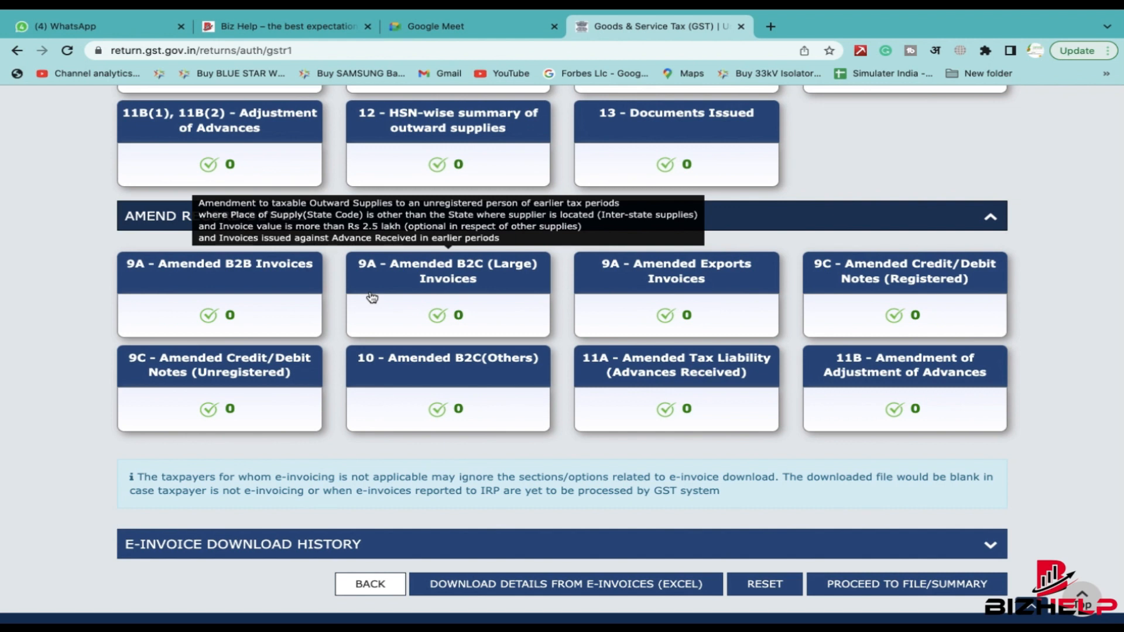
pyautogui.scroll(-2, 544, 294)
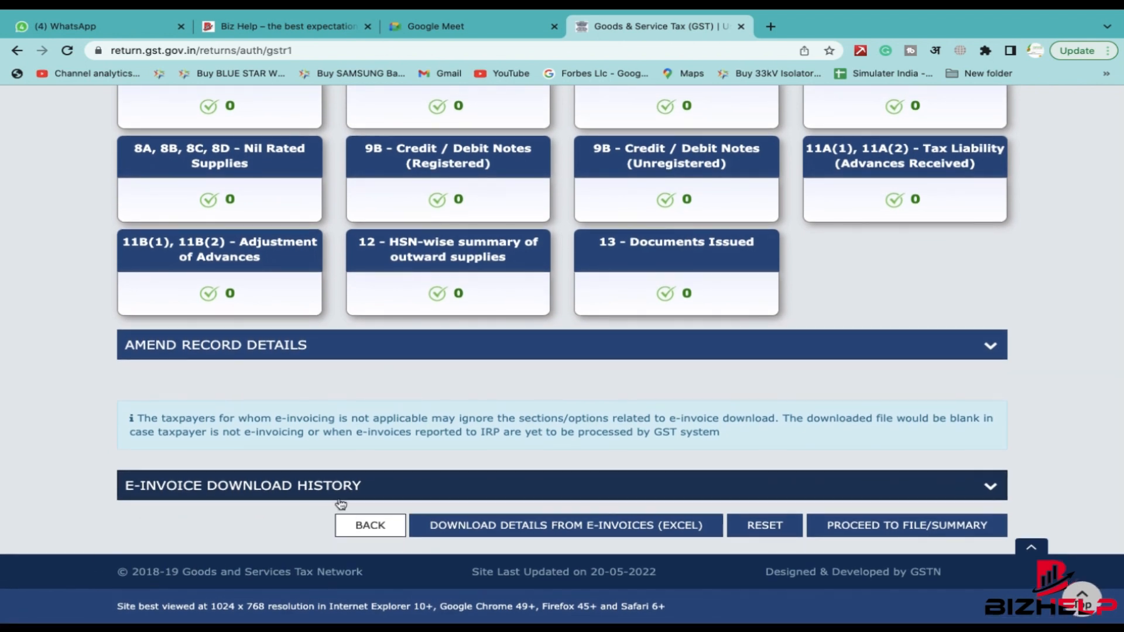
pyautogui.click(379, 486)
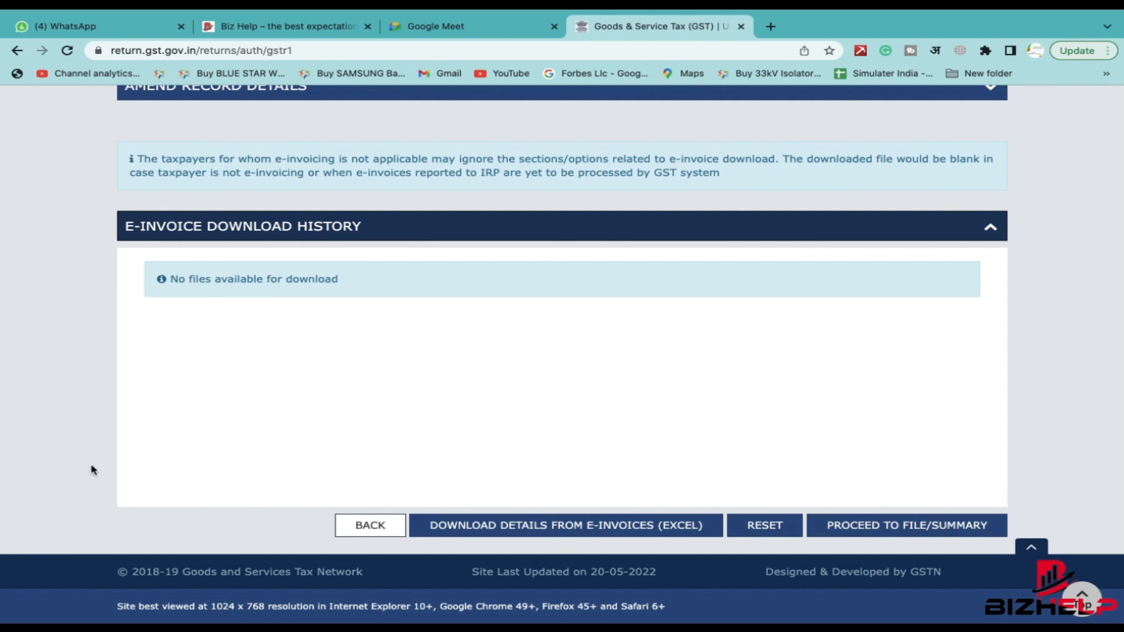
# - Collapse the empty e-invoice download history and request generation of the GSTR-1 summary
pyautogui.click(993, 239)
pyautogui.scroll(3, 991, 238)
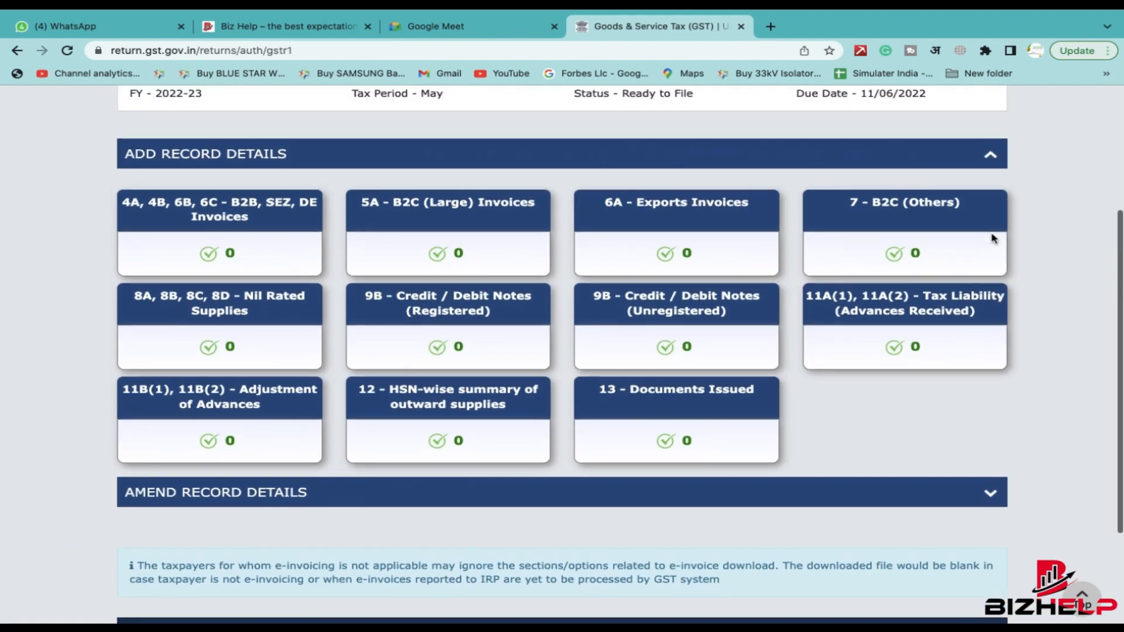
pyautogui.scroll(2, 502, 376)
pyautogui.scroll(-2, 501, 377)
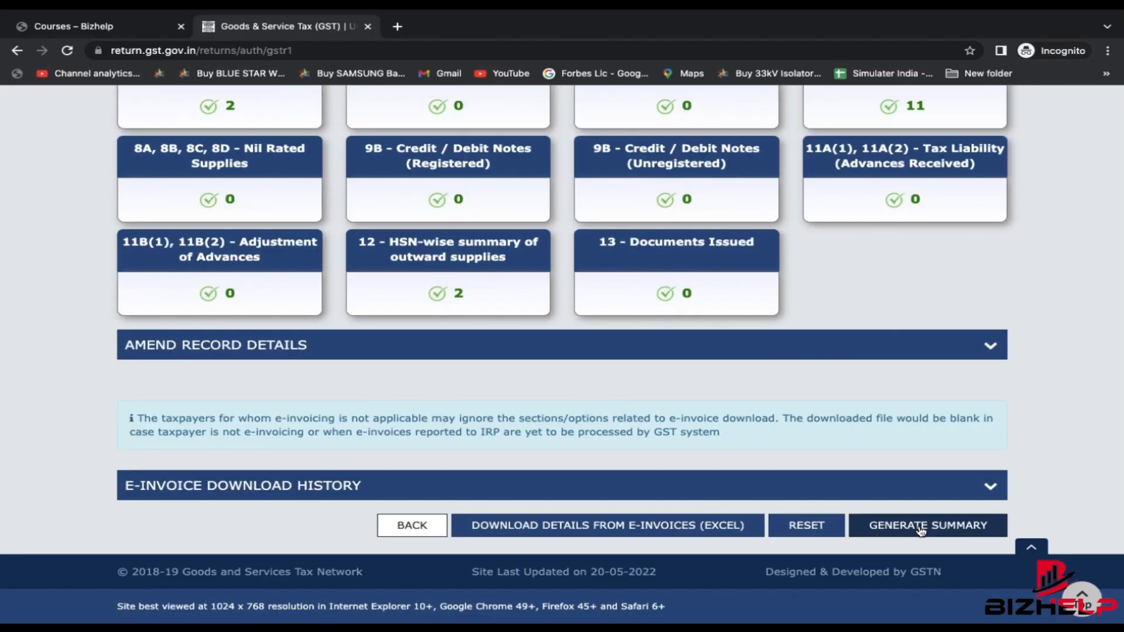
pyautogui.click(921, 526)
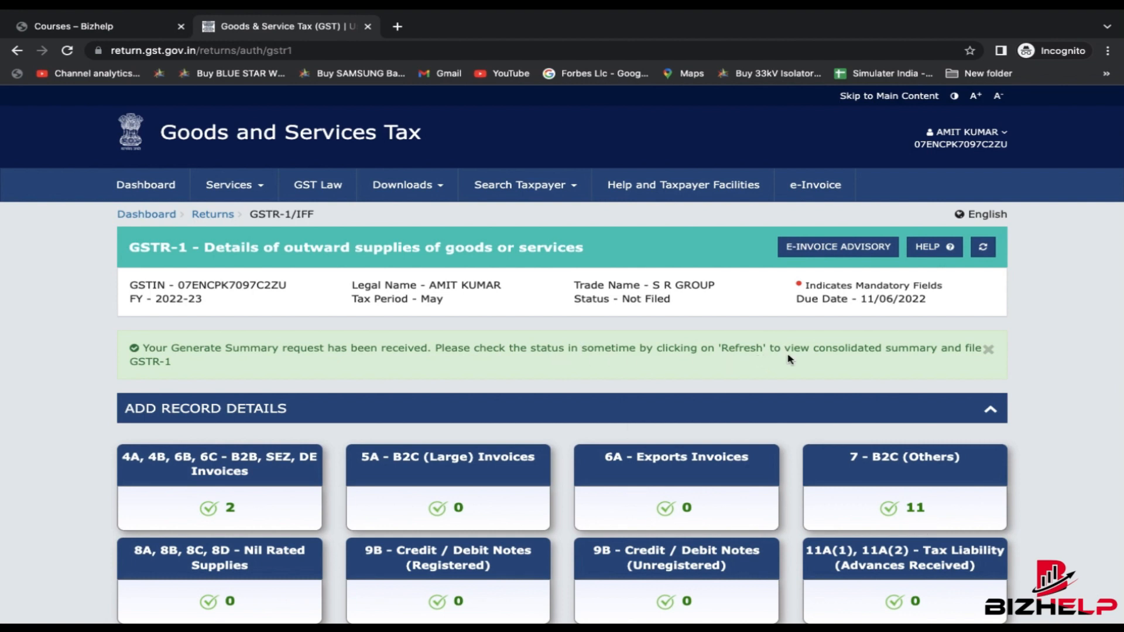
# - Refresh the May GSTR-1 return so its status updates after summary generation
pyautogui.click(982, 246)
pyautogui.scroll(-5, 1015, 408)
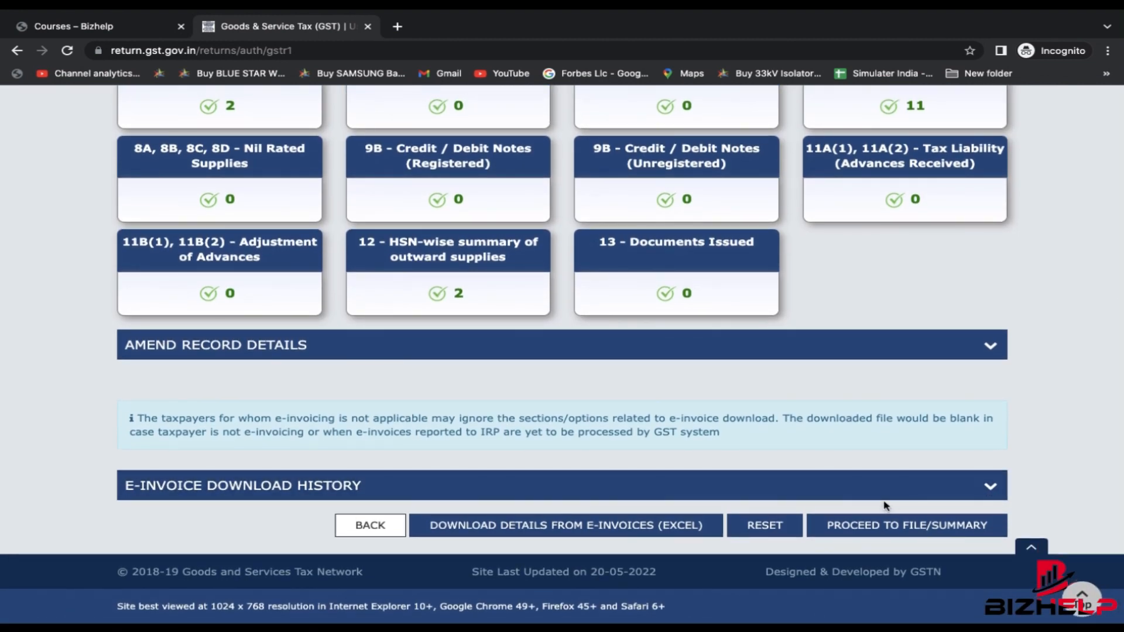
pyautogui.scroll(5, 885, 506)
pyautogui.scroll(-5, 884, 506)
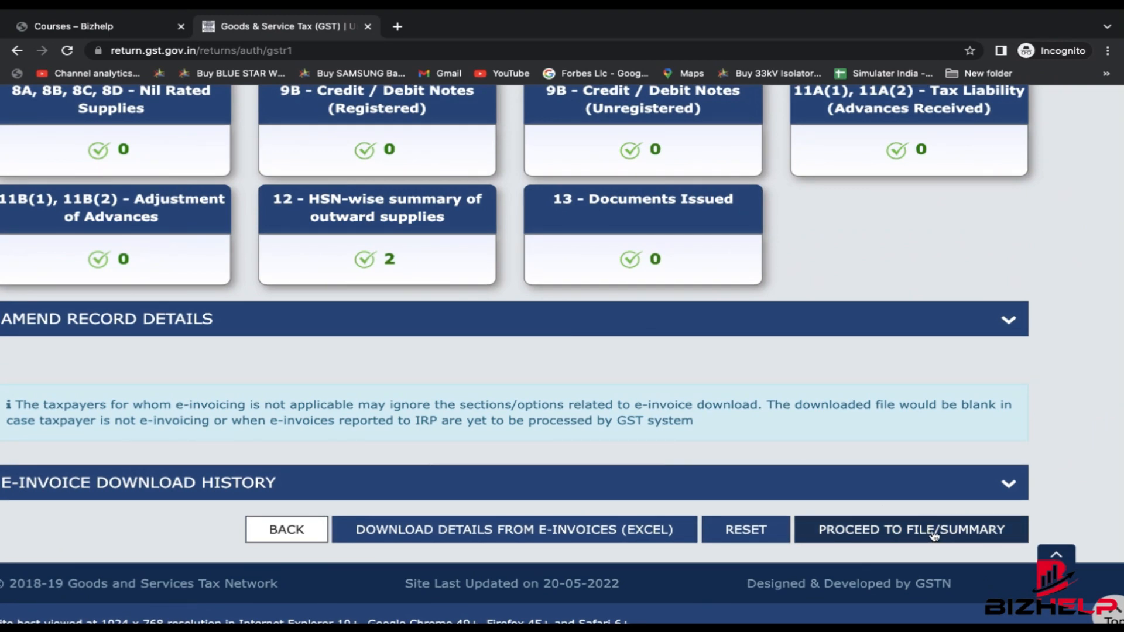
# - Review the consolidated GSTR-1 summary down to the 4,93,648.72 taxable and 83,828.89 IGST liability
pyautogui.click(933, 534)
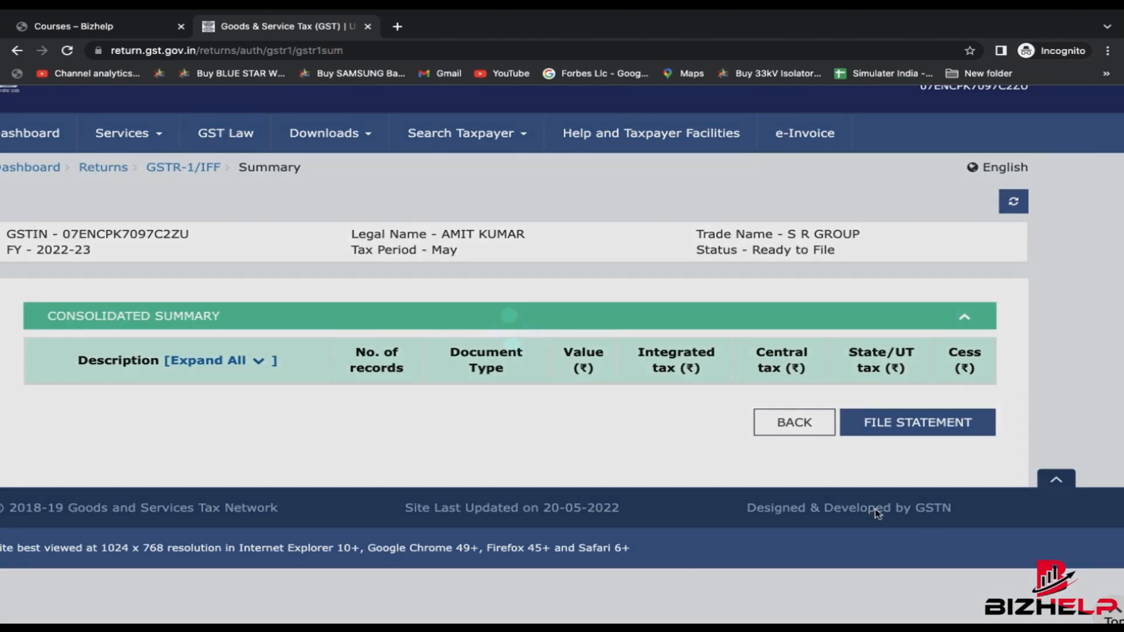
pyautogui.scroll(-2, 835, 488)
pyautogui.scroll(-3, 531, 456)
pyautogui.scroll(-15, 530, 456)
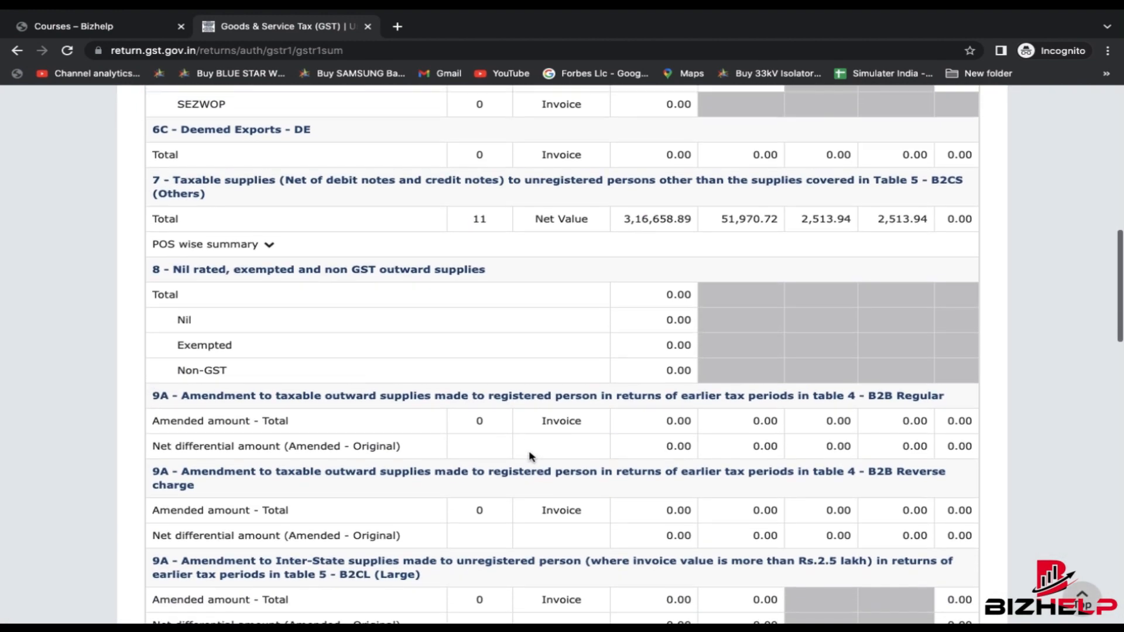
pyautogui.scroll(-12, 530, 457)
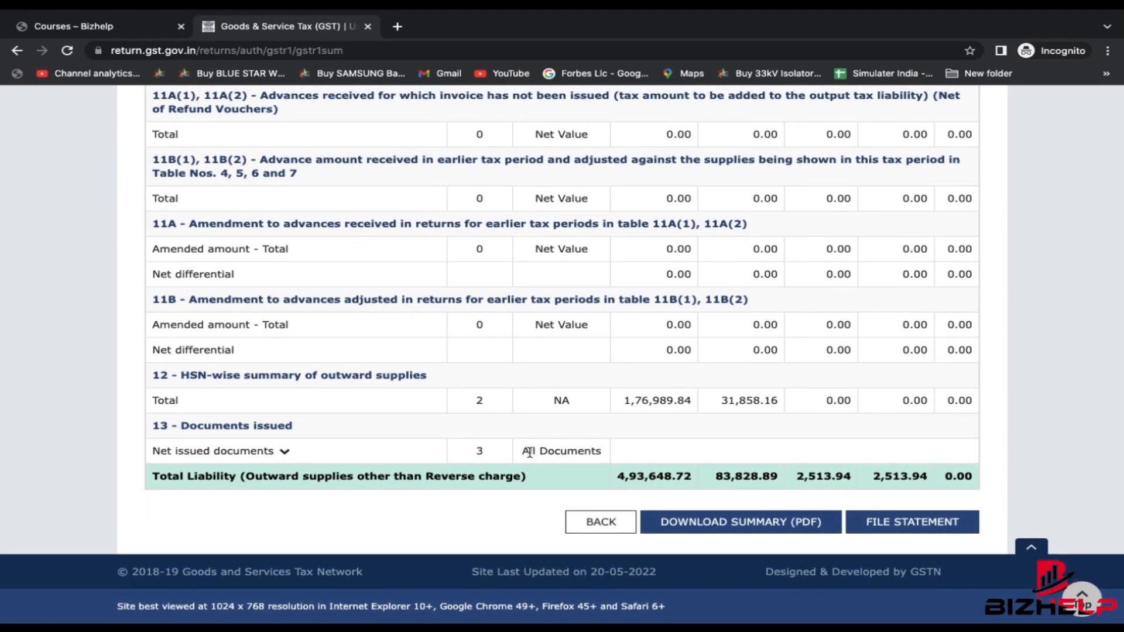
pyautogui.scroll(15, 530, 457)
pyautogui.scroll(15, 531, 457)
pyautogui.scroll(-3, 530, 456)
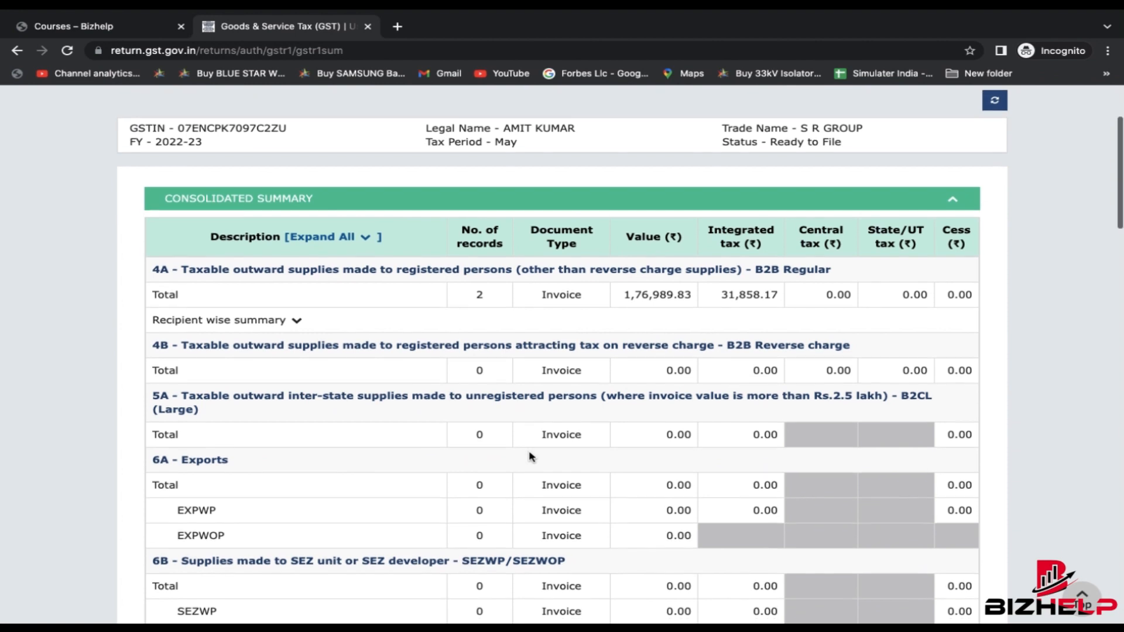
pyautogui.scroll(-3, 530, 456)
pyautogui.scroll(-17, 530, 456)
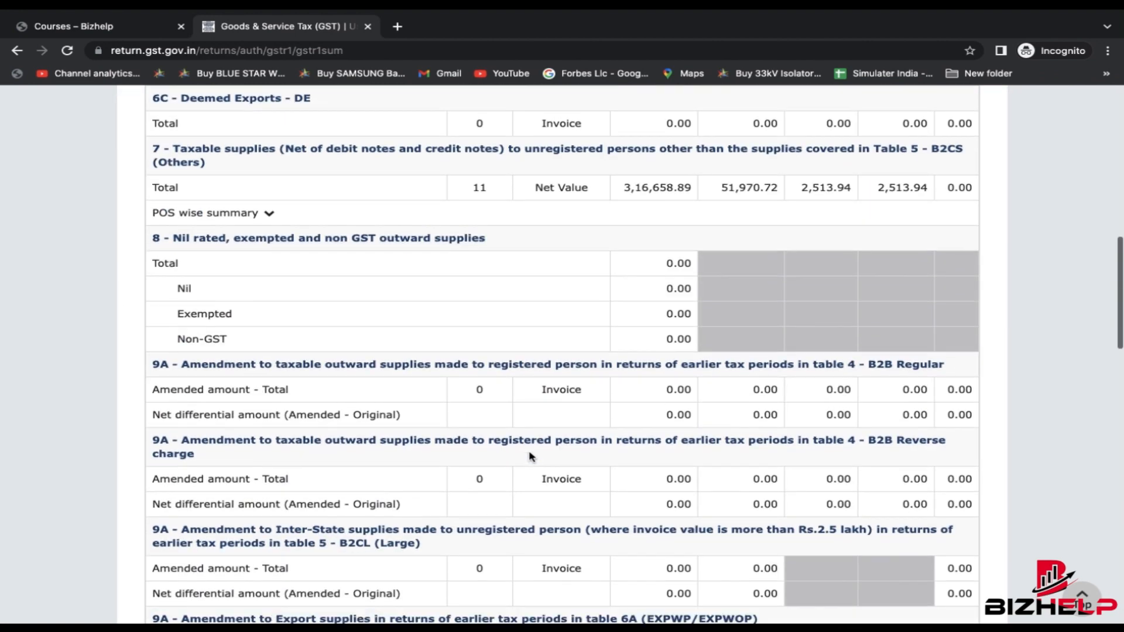
pyautogui.scroll(-12, 530, 457)
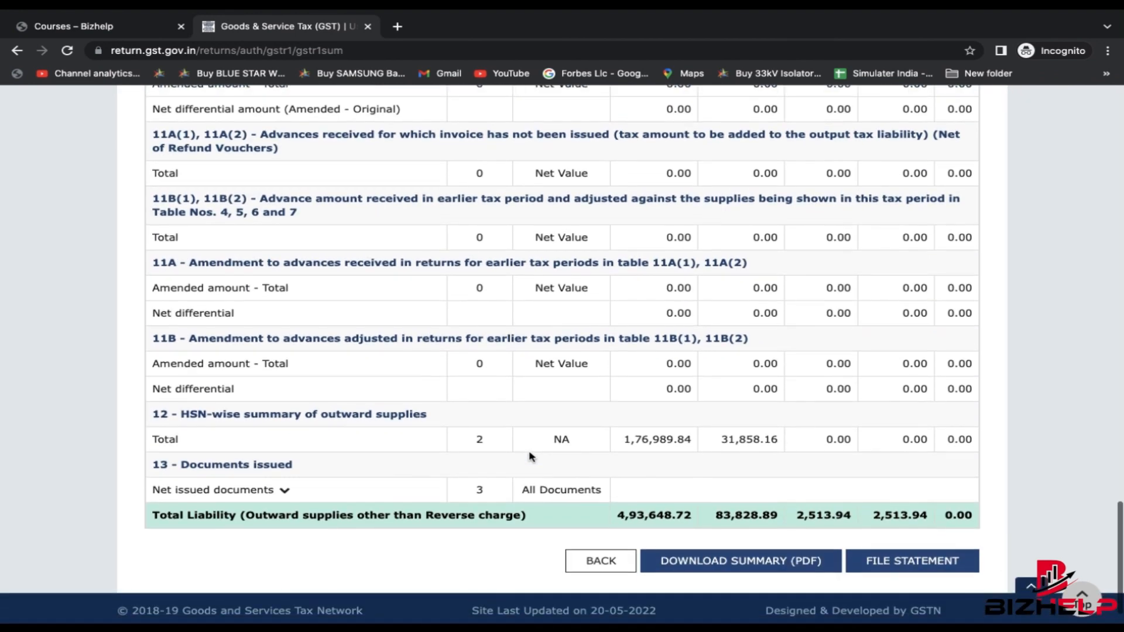
pyautogui.scroll(-1, 531, 457)
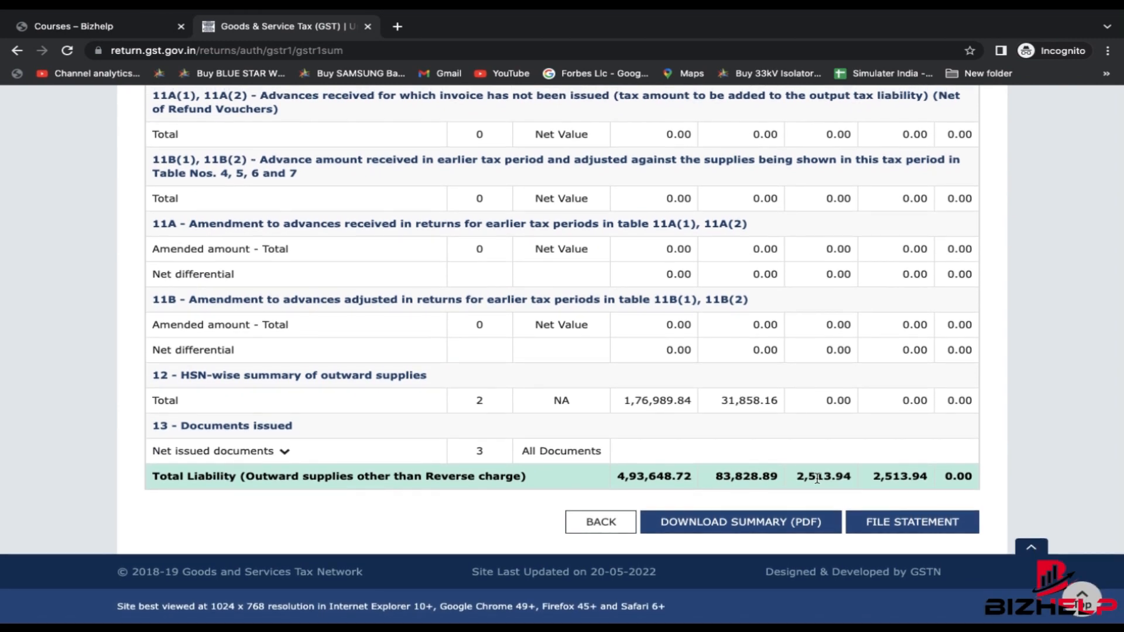
# - Affirm the GSTR-1 filing declaration and choose the taxpayer as authorised signatory
pyautogui.click(948, 530)
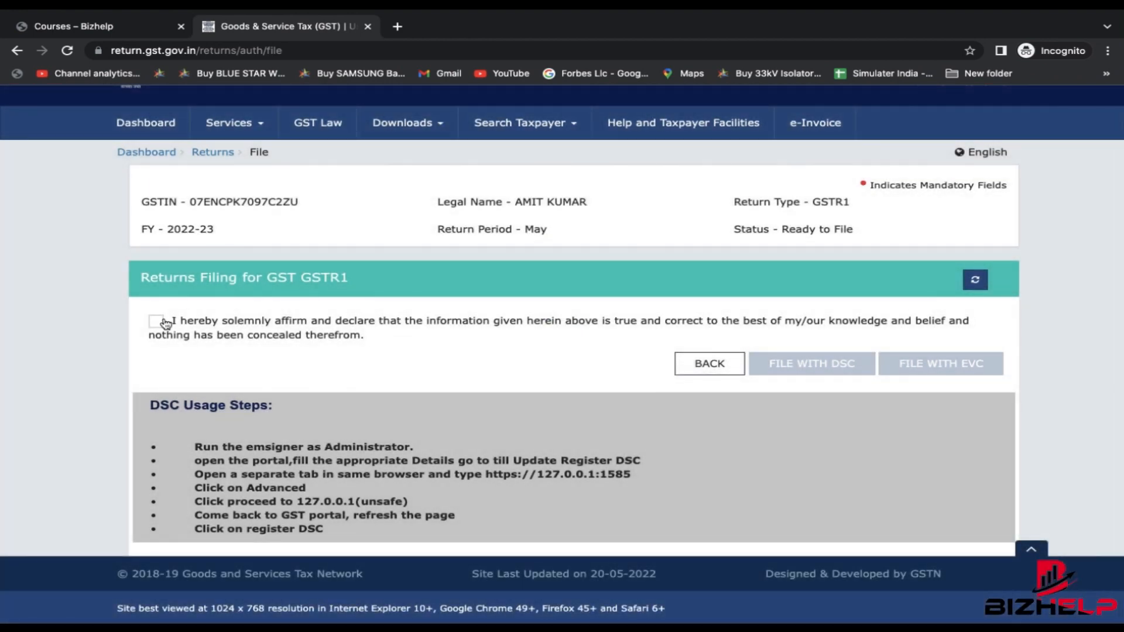
pyautogui.click(157, 321)
pyautogui.click(228, 377)
pyautogui.click(211, 387)
pyautogui.scroll(-1, 673, 368)
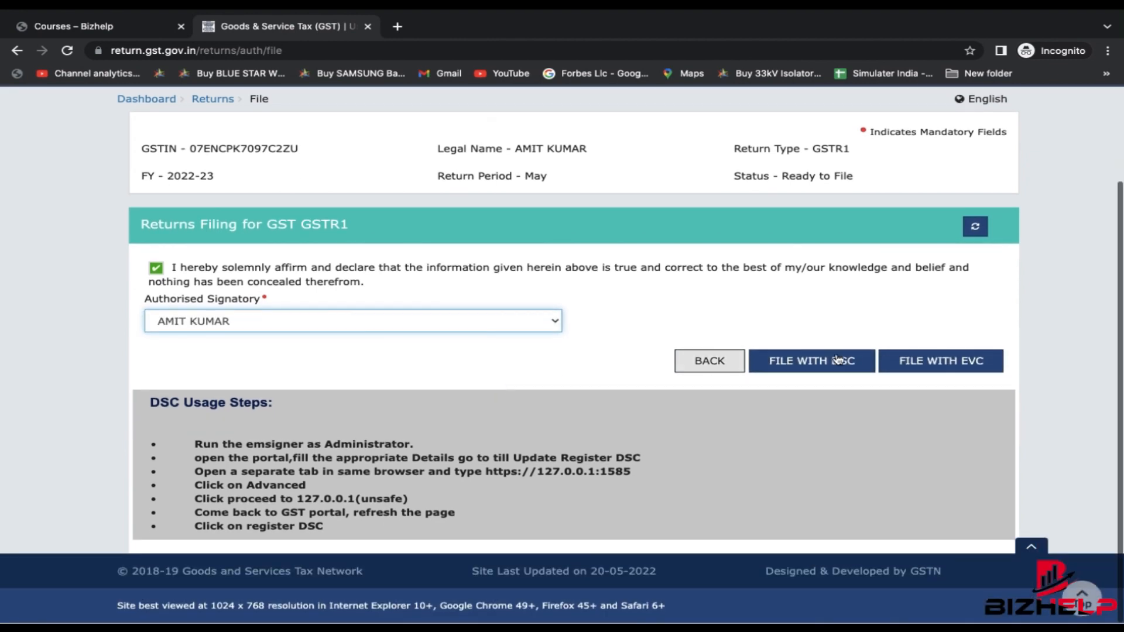
# - File the return with EVC, entering and verifying the OTP
pyautogui.click(958, 366)
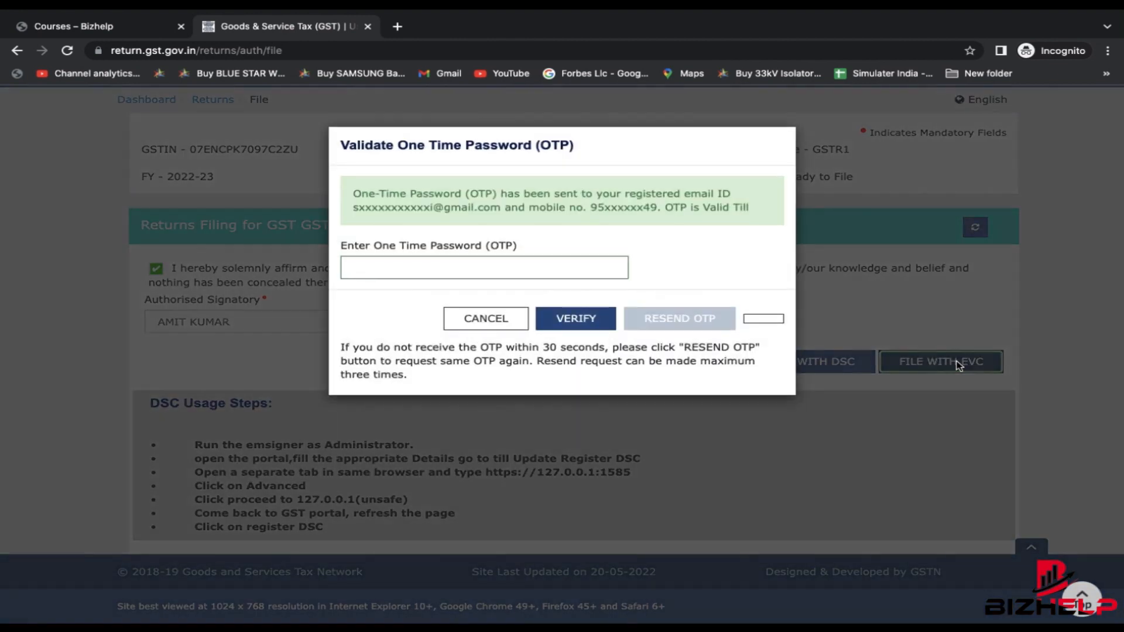
pyautogui.click(488, 280)
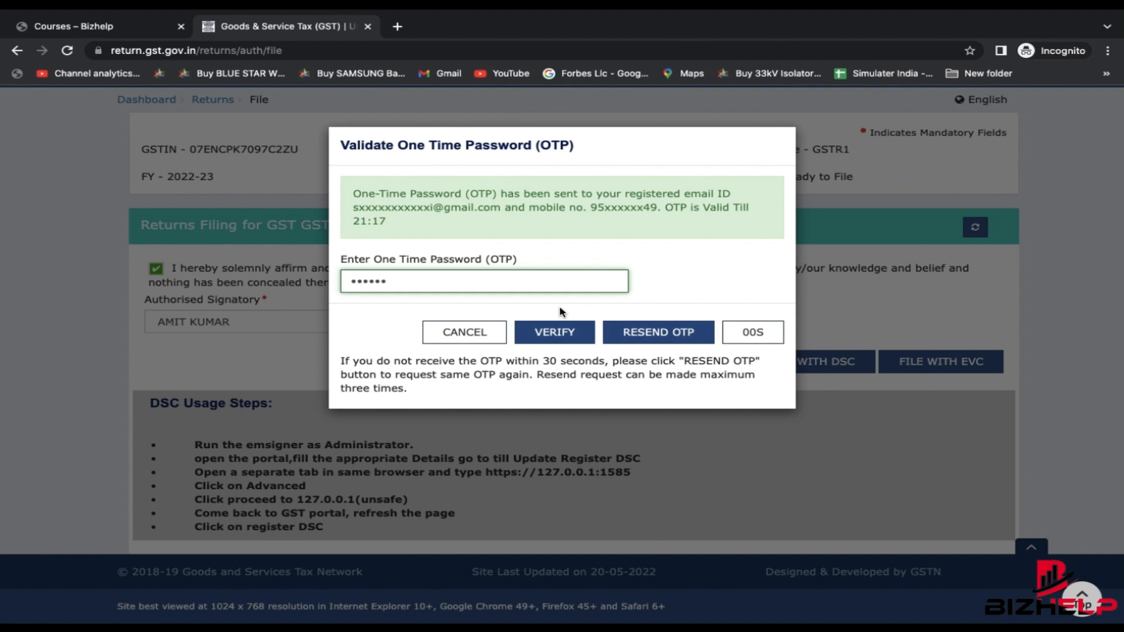
pyautogui.click(559, 332)
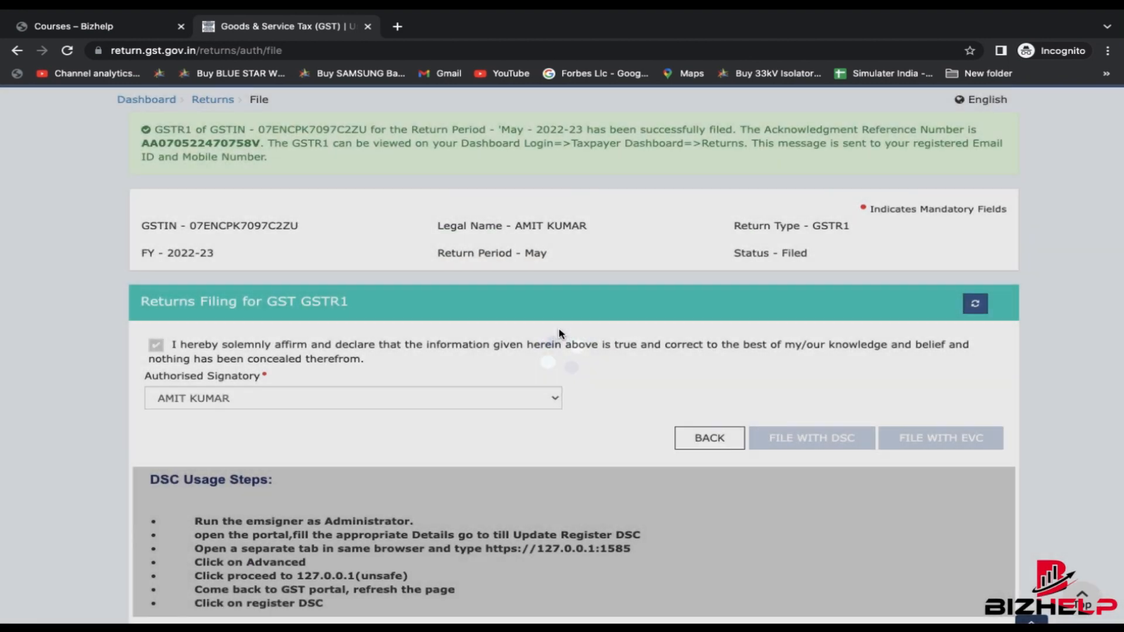
# - Review the GSTR-1 filing success message with its acknowledgement reference
pyautogui.scroll(1, 559, 334)
pyautogui.moveTo(154, 196); pyautogui.dragTo(297, 235)
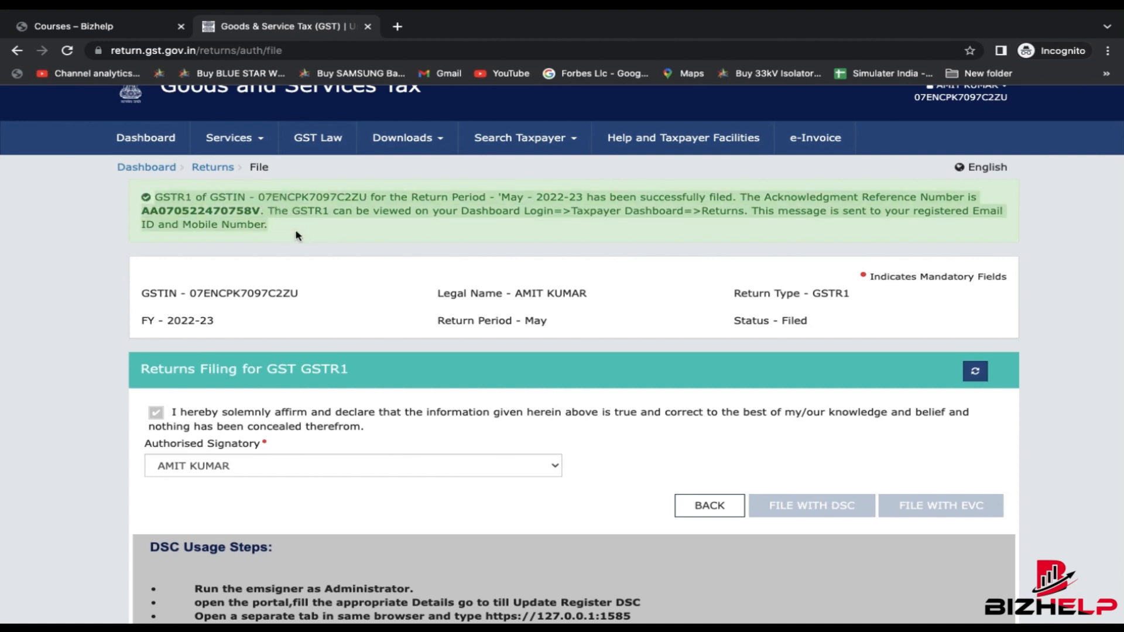
pyautogui.scroll(-3, 297, 235)
pyautogui.scroll(4, 234, 228)
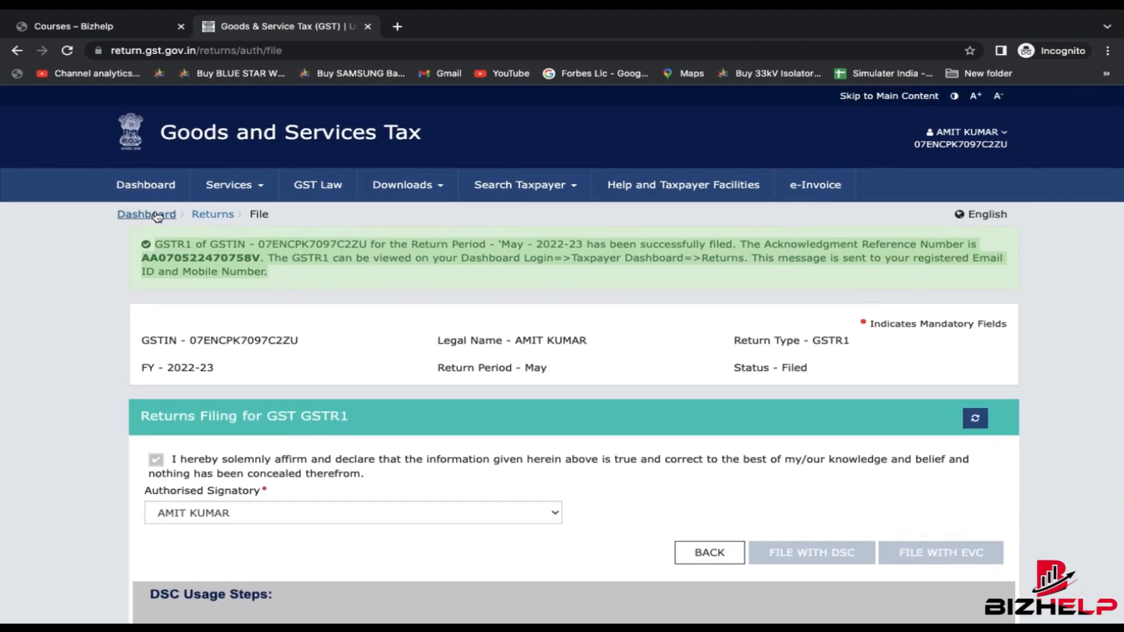
# - Search the returns dashboard for period May 2022-23
pyautogui.click(217, 215)
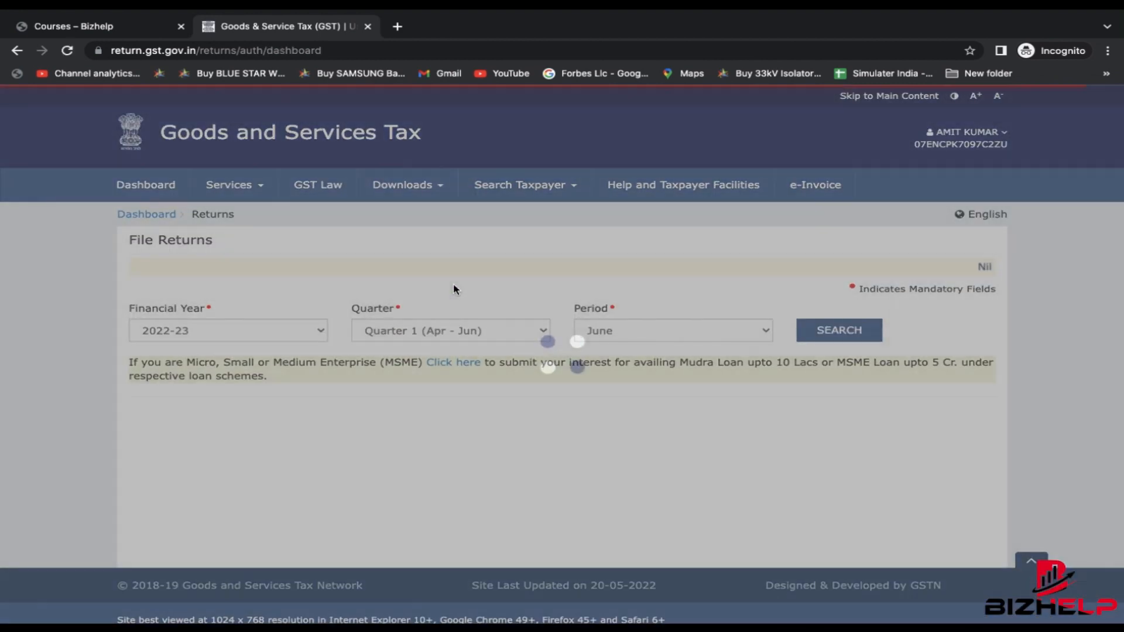
pyautogui.click(622, 315)
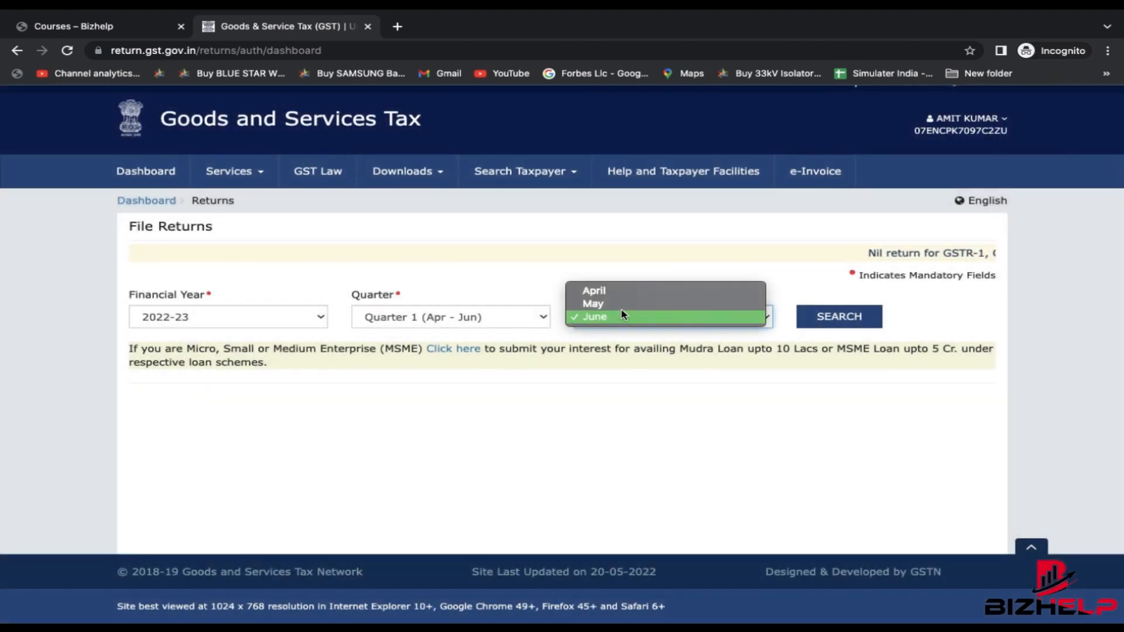
pyautogui.click(593, 303)
pyautogui.click(838, 317)
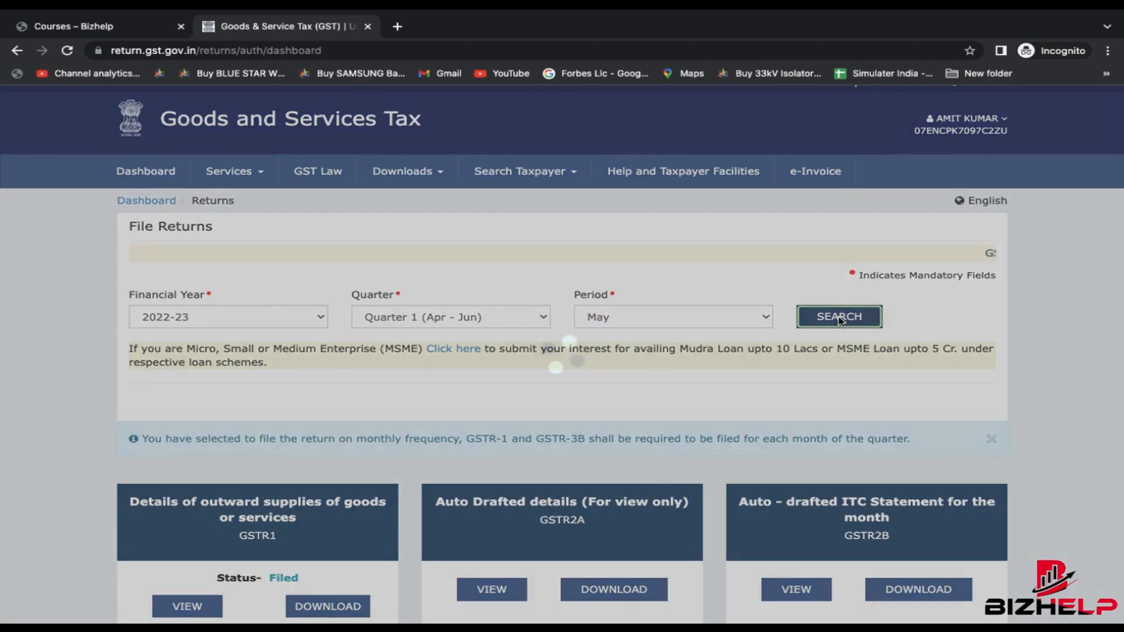
pyautogui.scroll(-3, 497, 527)
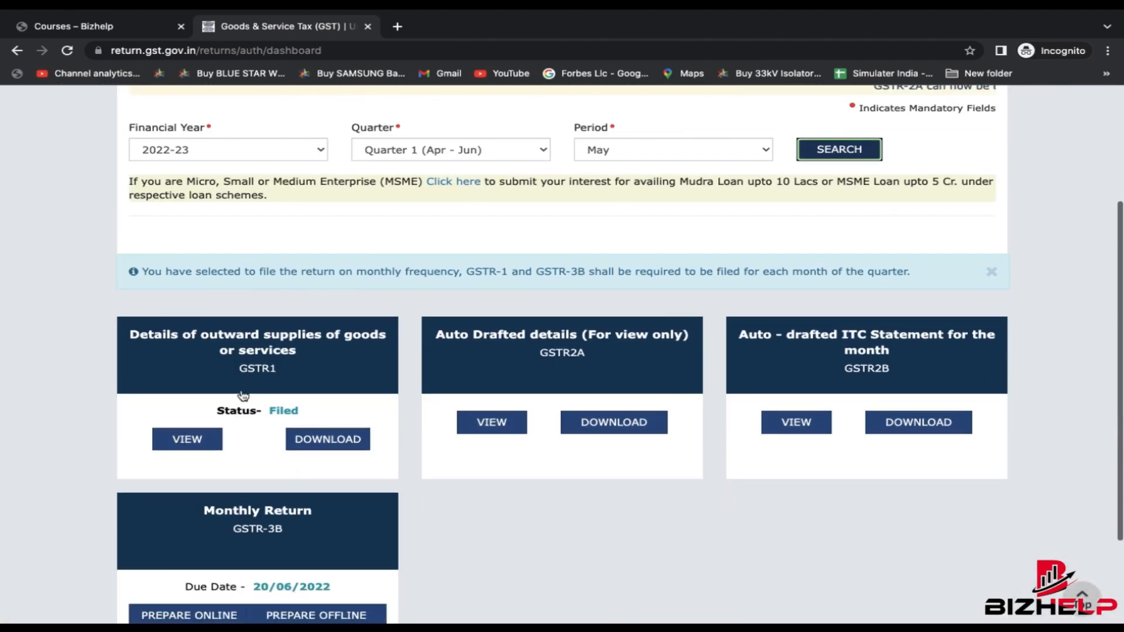